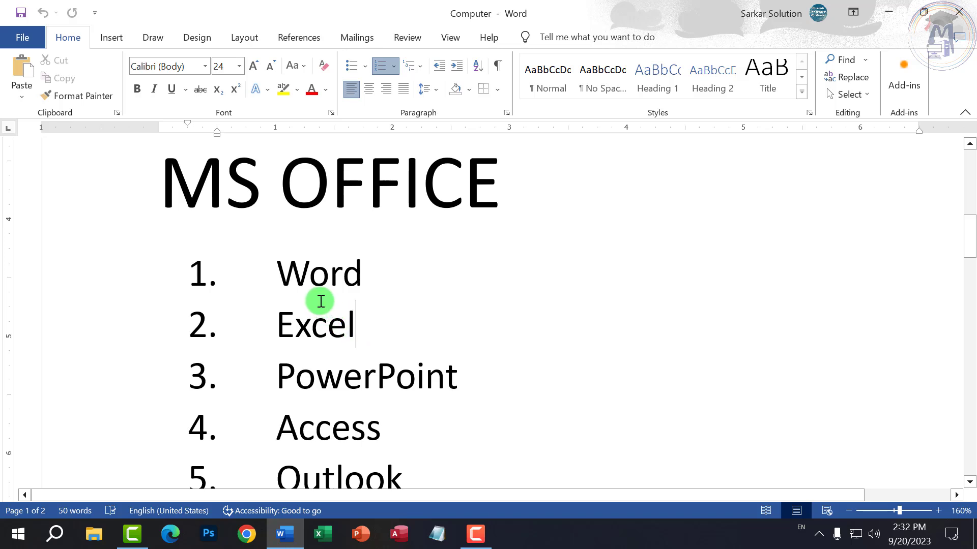
# - Select the word Excel in the Word document's MS OFFICE list, then clear the selection
pyautogui.moveTo(277, 322); pyautogui.dragTo(368, 326)
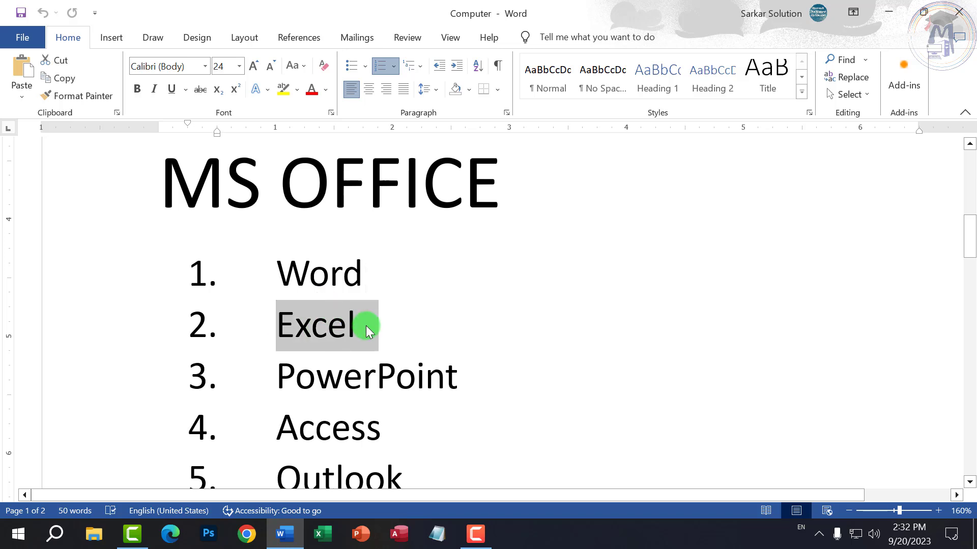
pyautogui.click(367, 326)
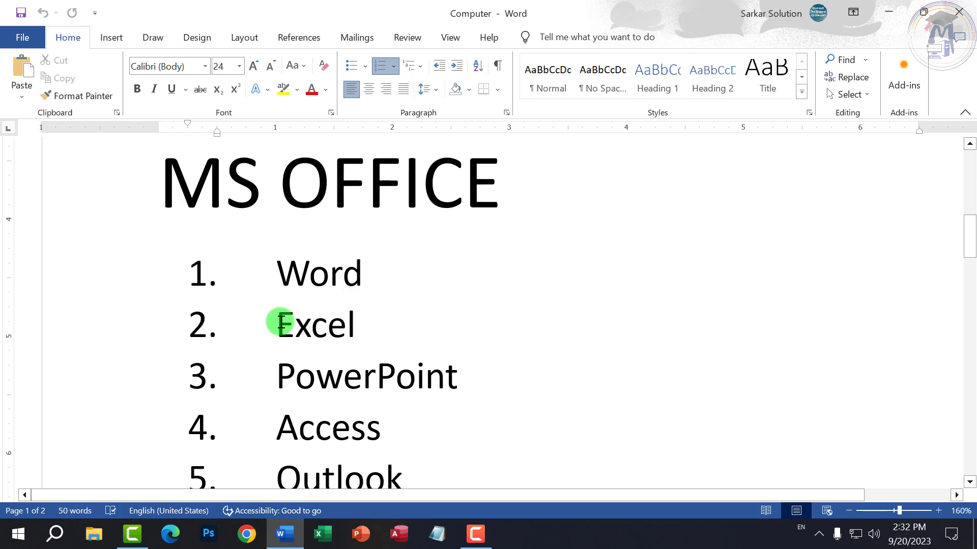
pyautogui.moveTo(279, 322); pyautogui.dragTo(357, 329)
pyautogui.click(378, 334)
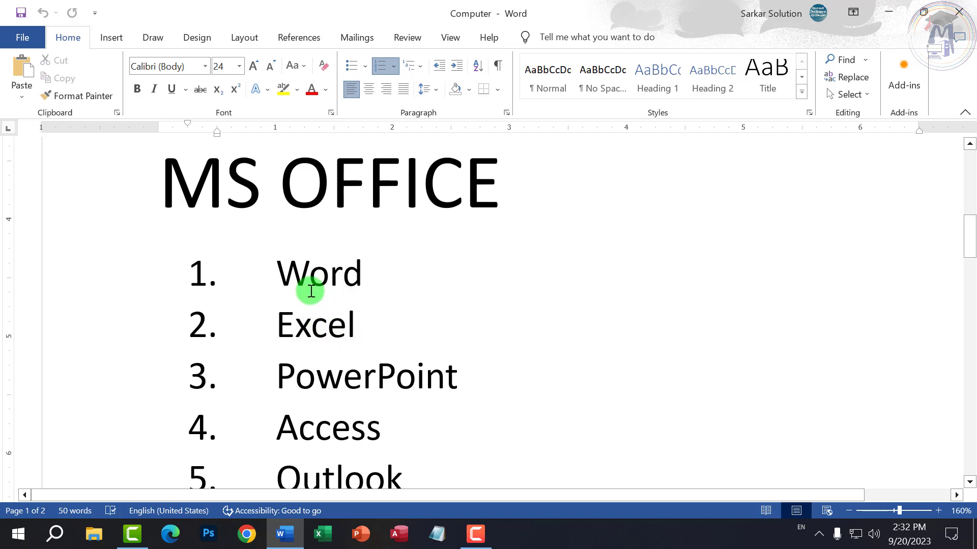
pyautogui.scroll(2, 311, 290)
pyautogui.moveTo(170, 296); pyautogui.dragTo(410, 303)
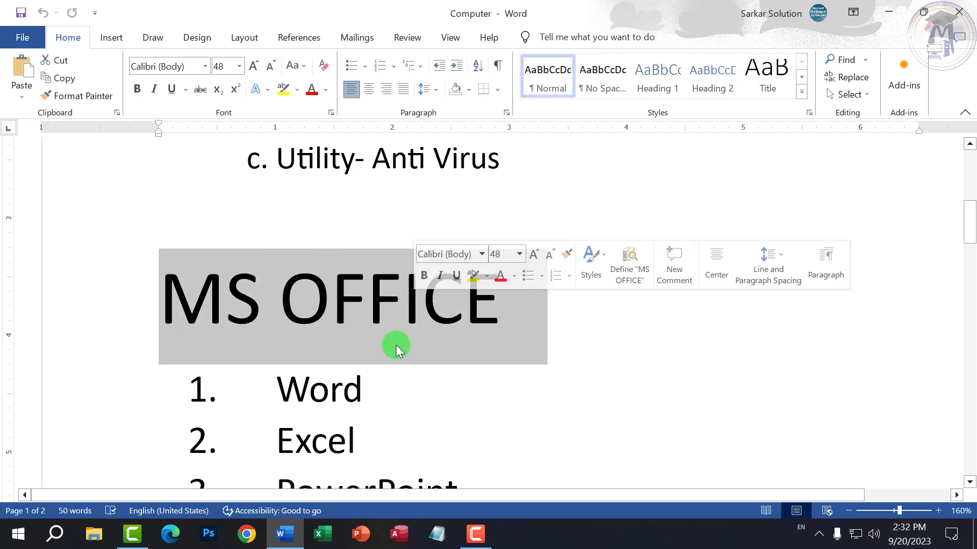
pyautogui.scroll(-3, 396, 350)
# - Select the list items Word through Outlook and the word Excel, then deselect them
pyautogui.click(293, 264)
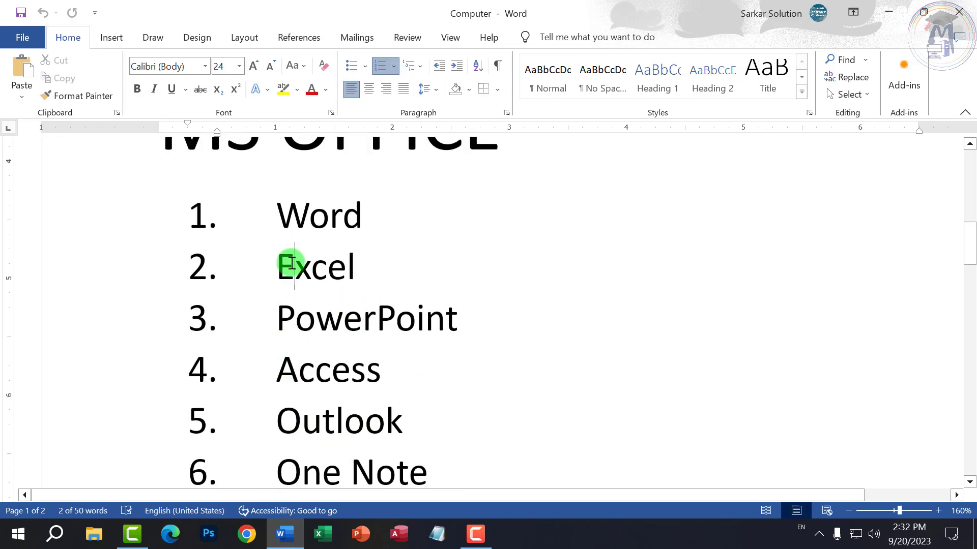
pyautogui.moveTo(292, 263); pyautogui.dragTo(348, 266)
pyautogui.click(314, 279)
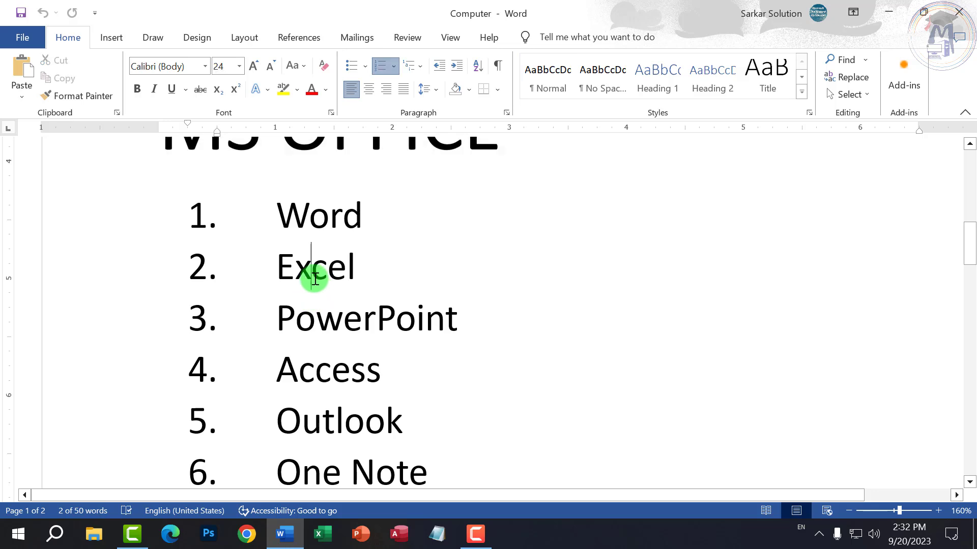
pyautogui.moveTo(277, 218); pyautogui.dragTo(408, 438)
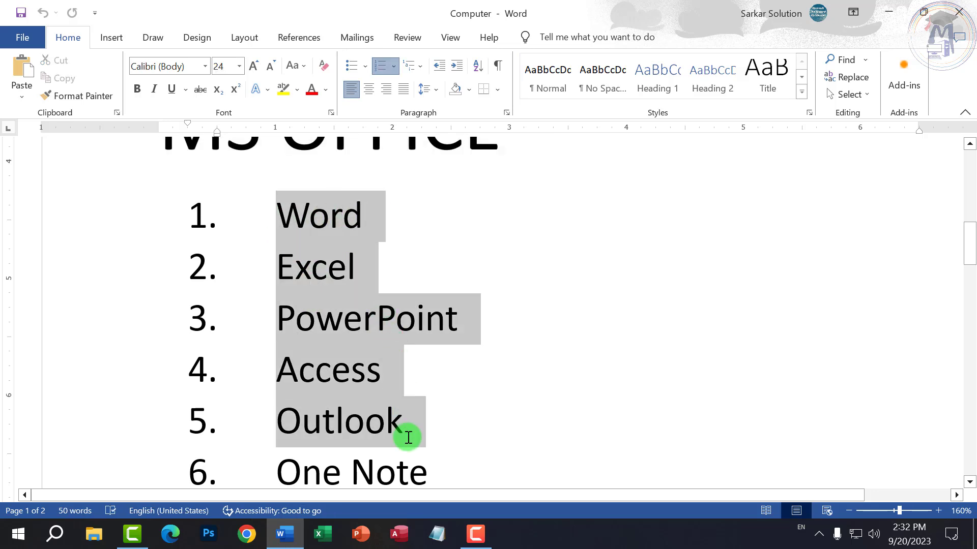
pyautogui.click(315, 318)
pyautogui.moveTo(329, 217); pyautogui.dragTo(276, 217)
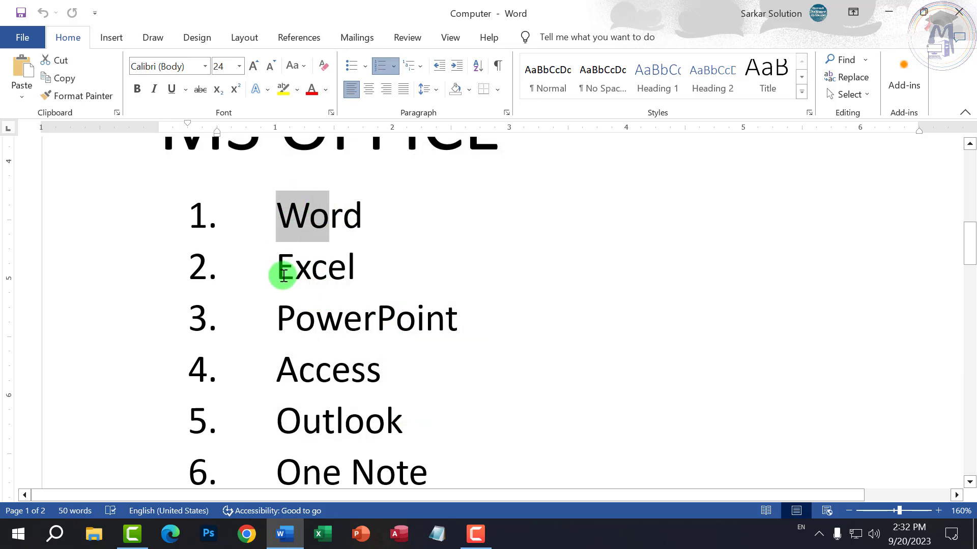
pyautogui.moveTo(284, 275); pyautogui.dragTo(346, 265)
pyautogui.click(343, 319)
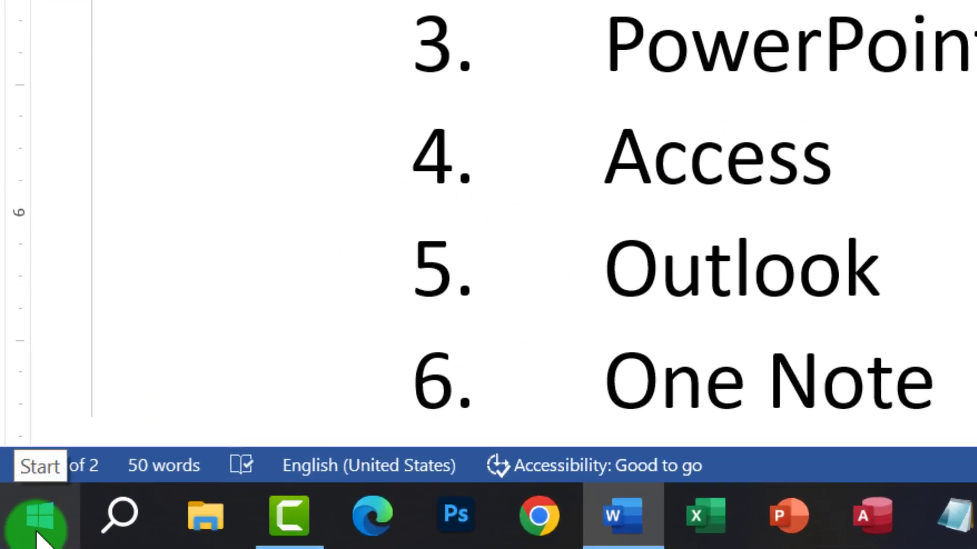
# - Search the Start menu for 'excel' and launch the Excel app
pyautogui.click(38, 532)
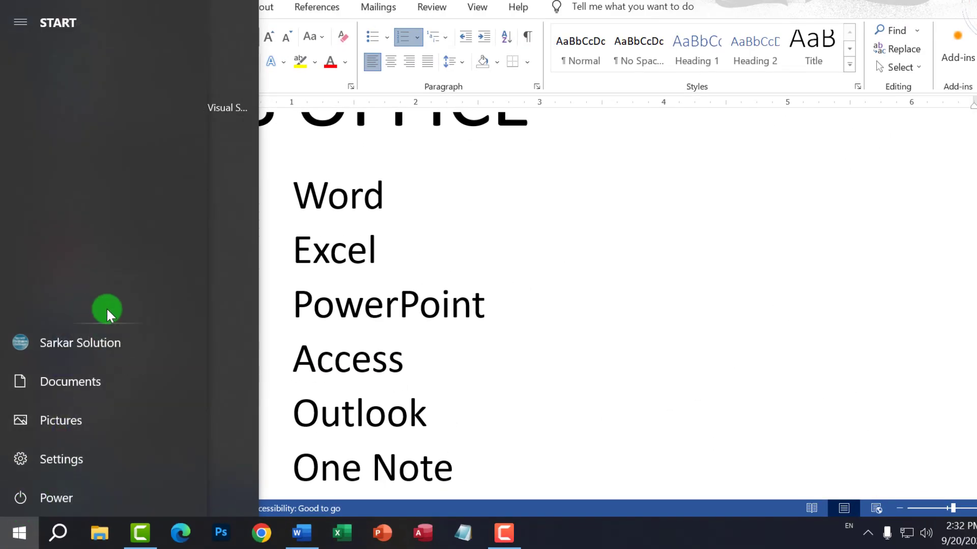
pyautogui.click(21, 534)
pyautogui.click(24, 539)
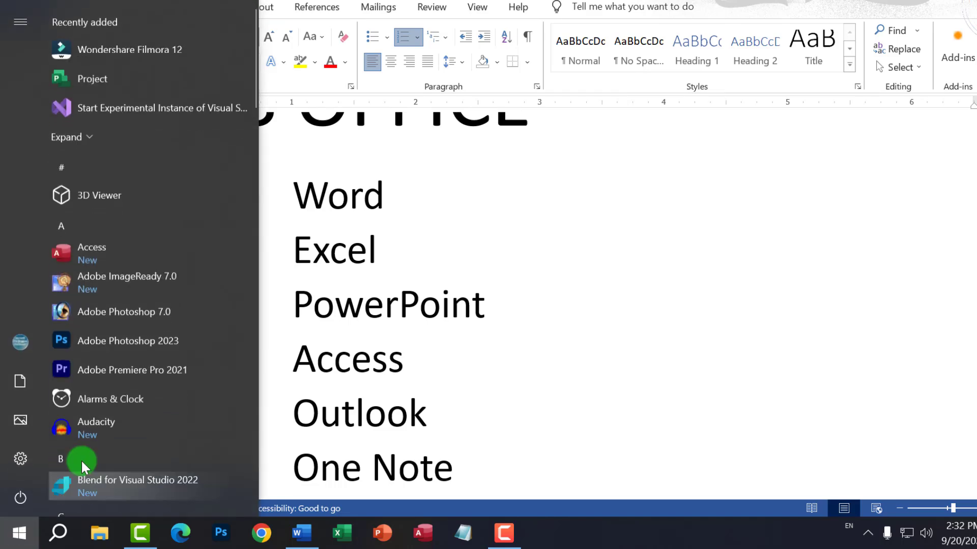
pyautogui.scroll(-6, 103, 163)
pyautogui.scroll(-1, 115, 288)
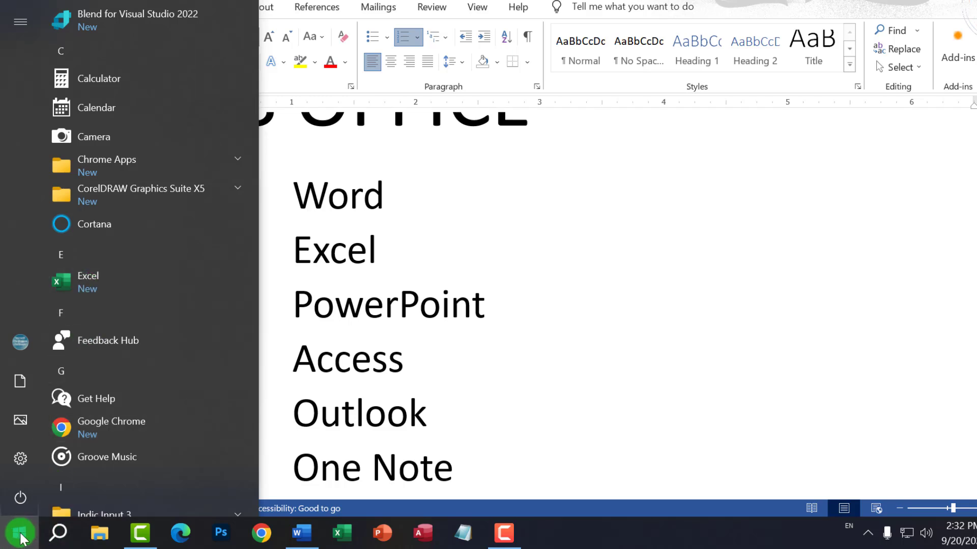
pyautogui.click(21, 534)
pyautogui.click(20, 534)
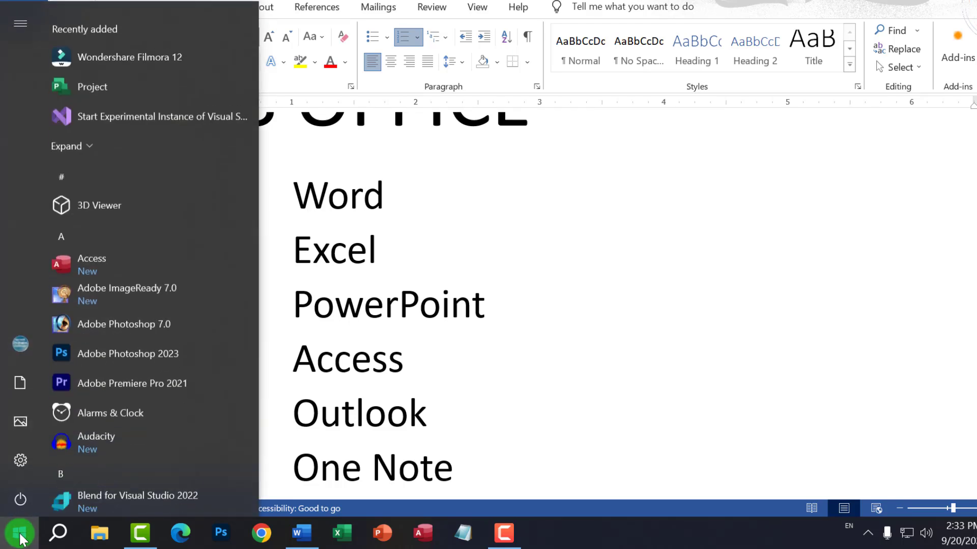
pyautogui.write('exce')
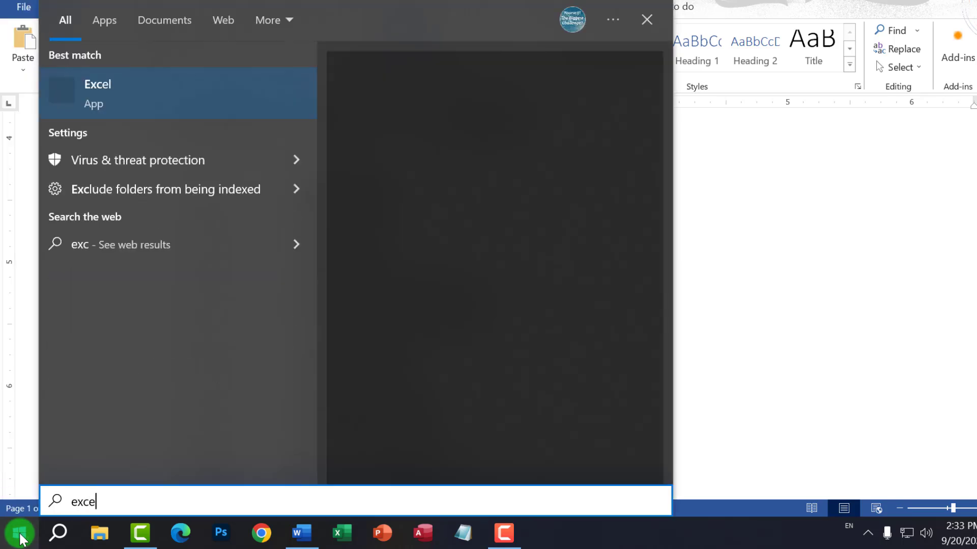
pyautogui.write('l')
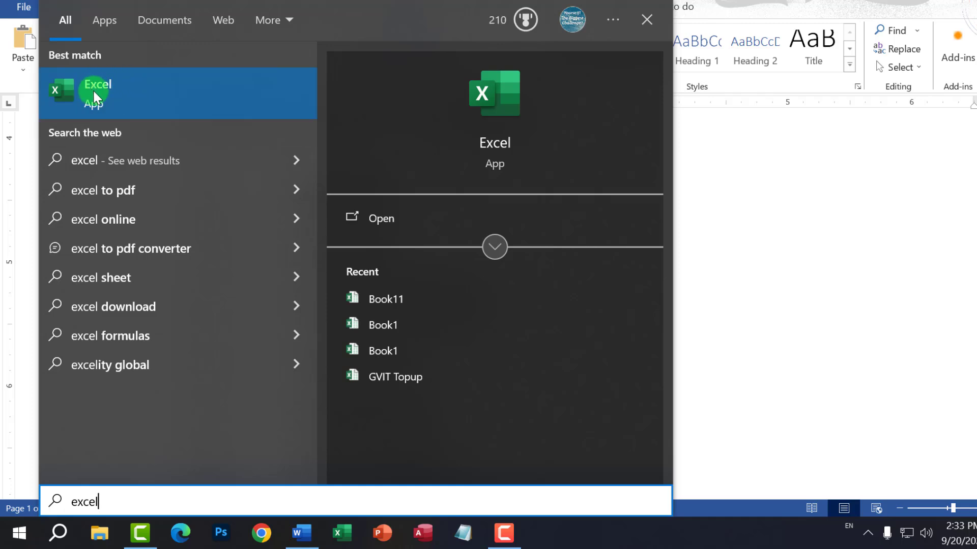
pyautogui.click(584, 534)
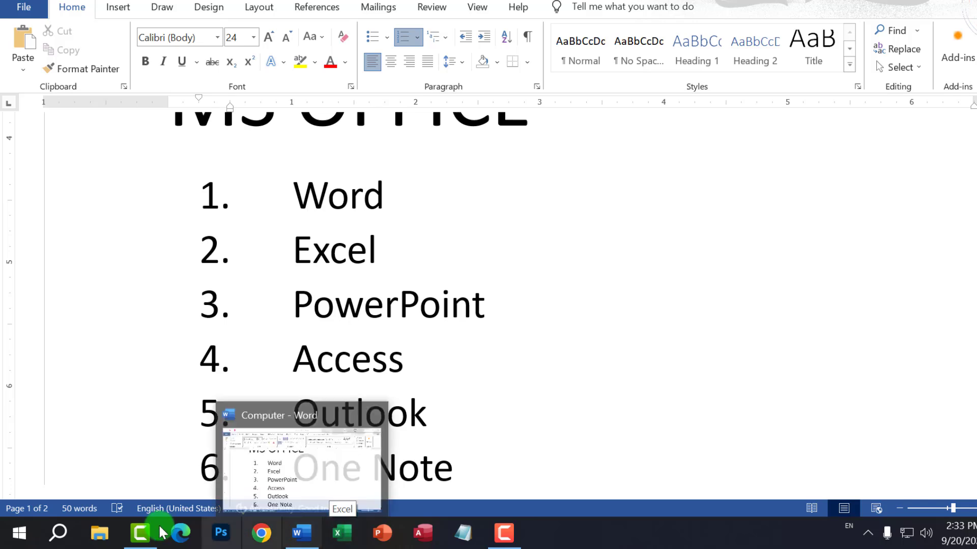
# - Search for 'excel' again and launch Excel from the best match
pyautogui.click(13, 532)
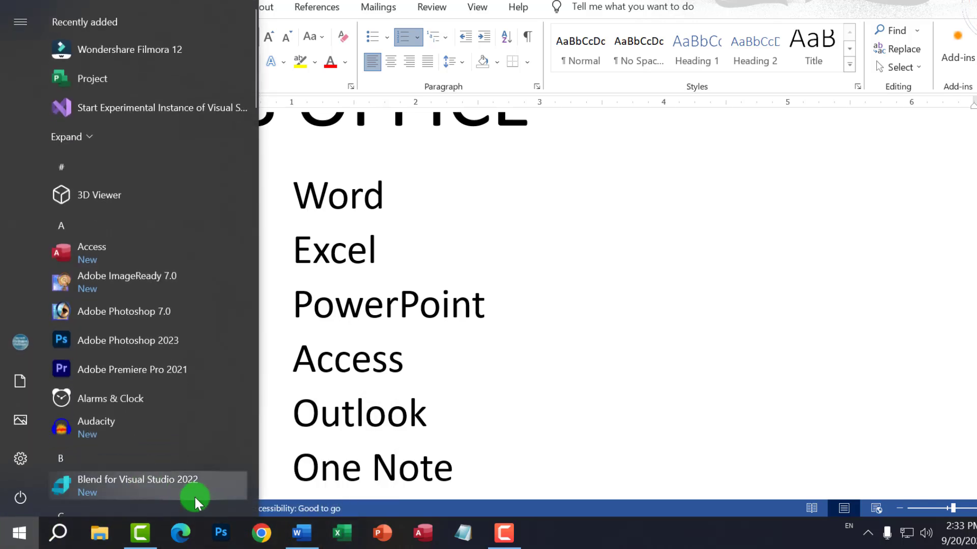
pyautogui.write('exce')
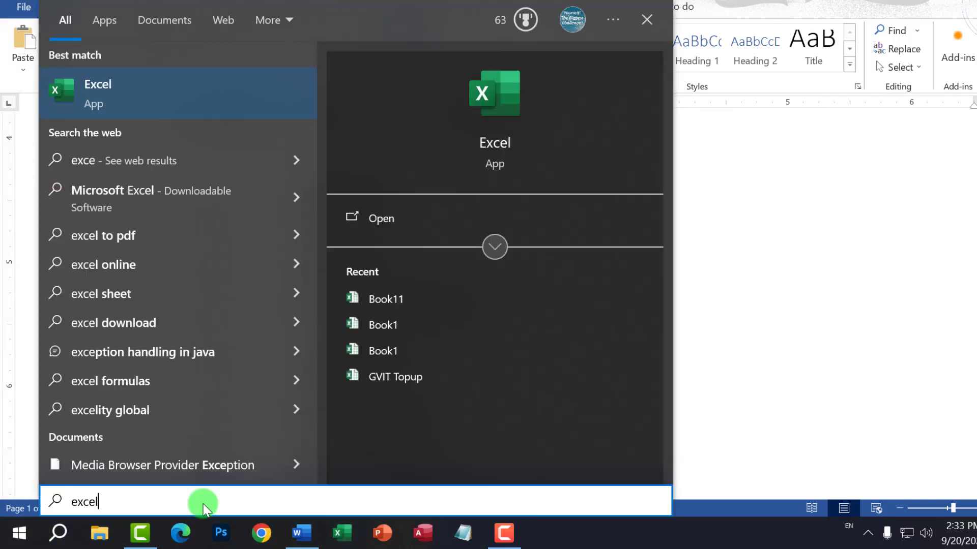
pyautogui.write('l')
pyautogui.click(187, 95)
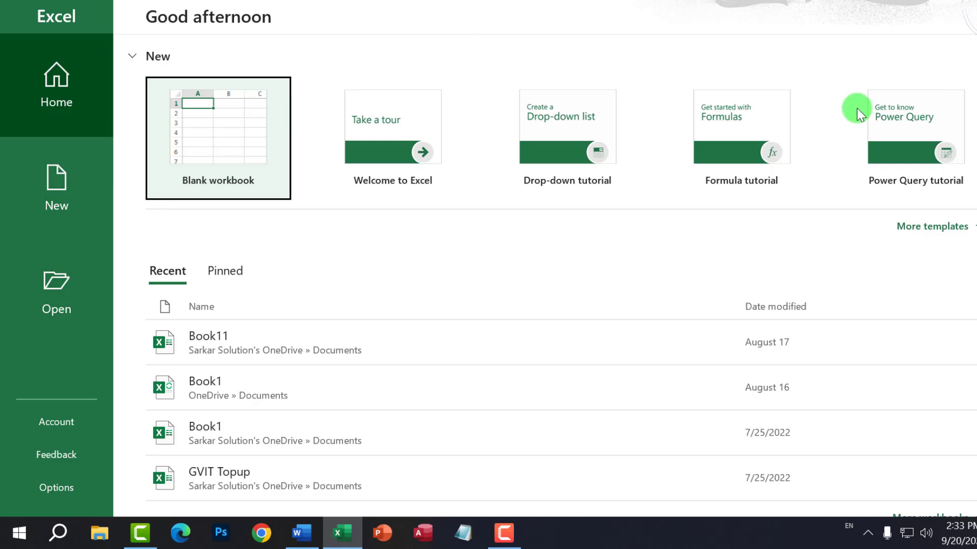
# - Create the blank workbook Book1 from Backstage's New page
pyautogui.click(78, 189)
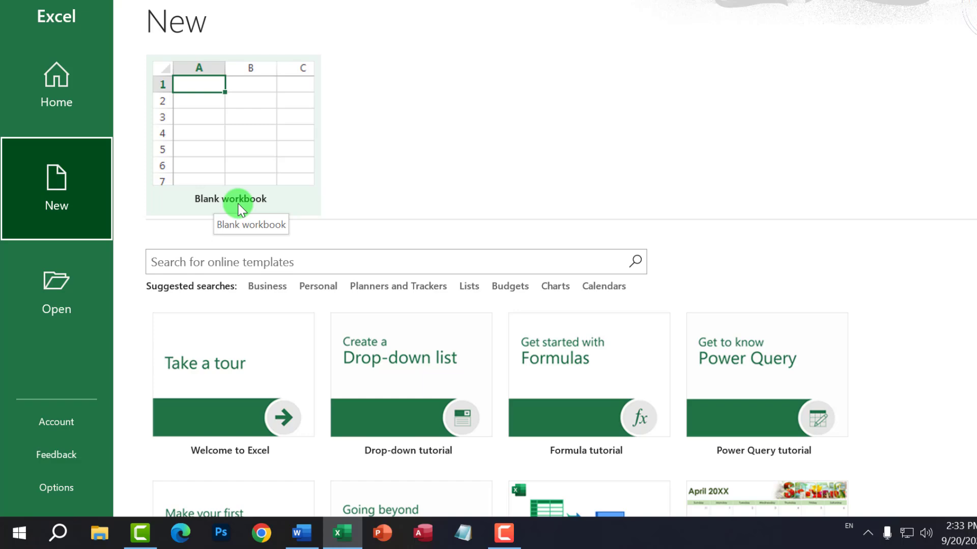
pyautogui.click(250, 143)
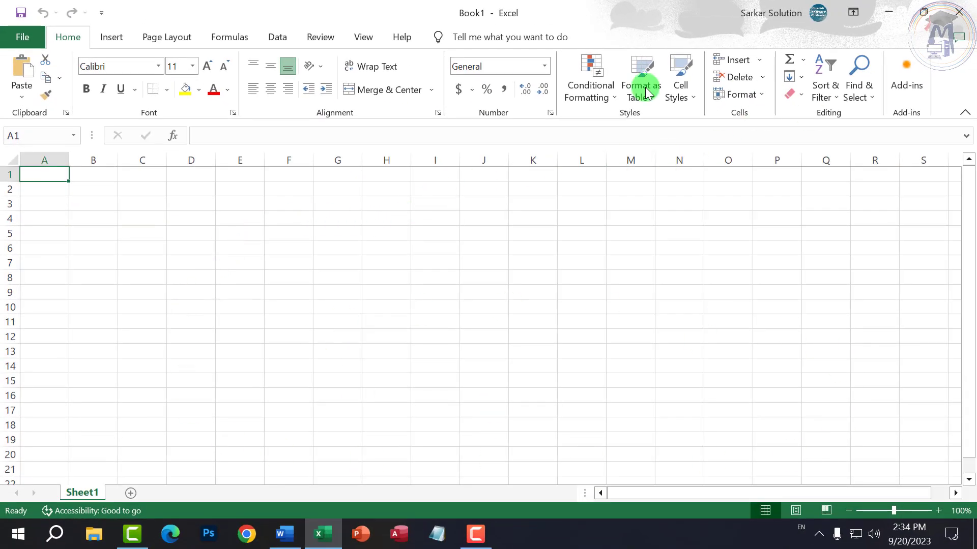
pyautogui.click(157, 279)
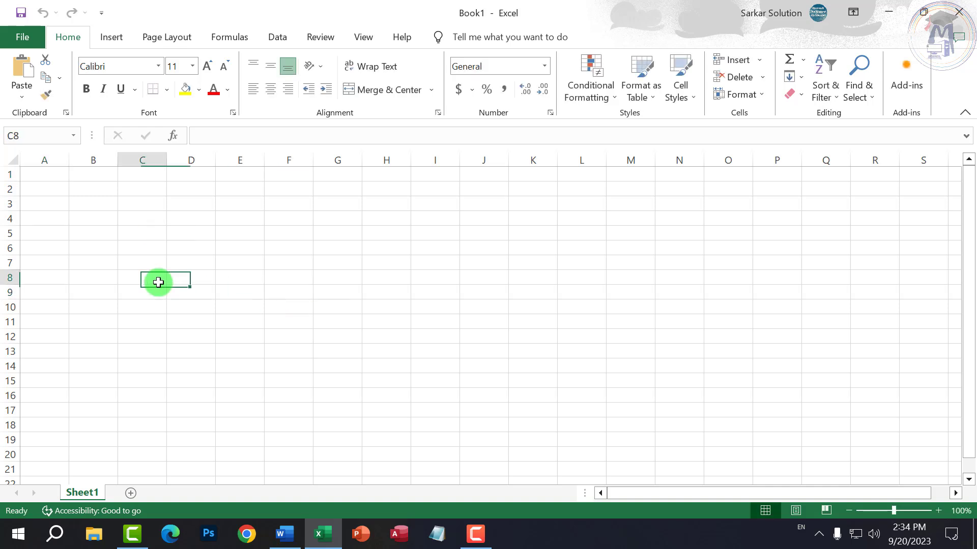
pyautogui.click(159, 248)
pyautogui.click(524, 306)
pyautogui.click(491, 353)
pyautogui.click(388, 293)
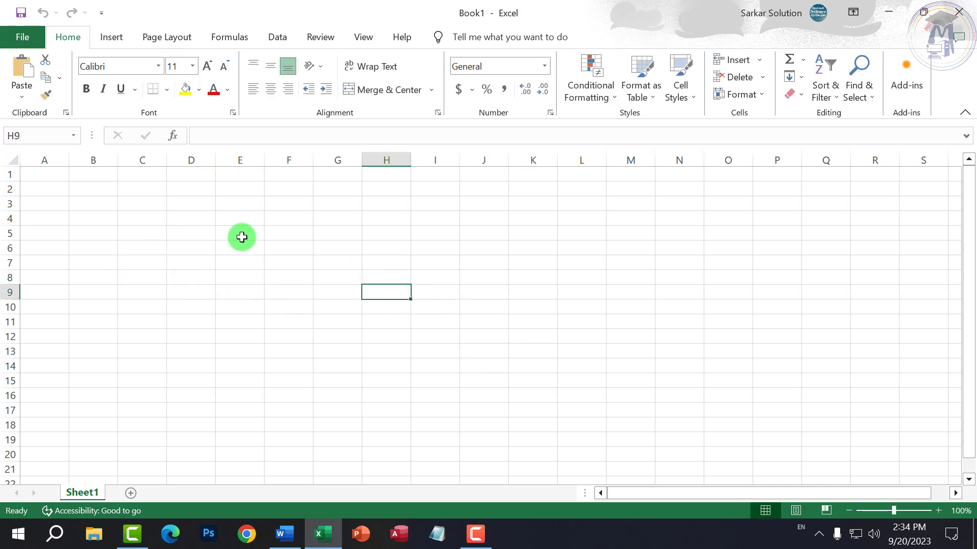
pyautogui.click(121, 205)
pyautogui.moveTo(121, 204); pyautogui.dragTo(193, 219)
pyautogui.click(122, 334)
pyautogui.click(122, 249)
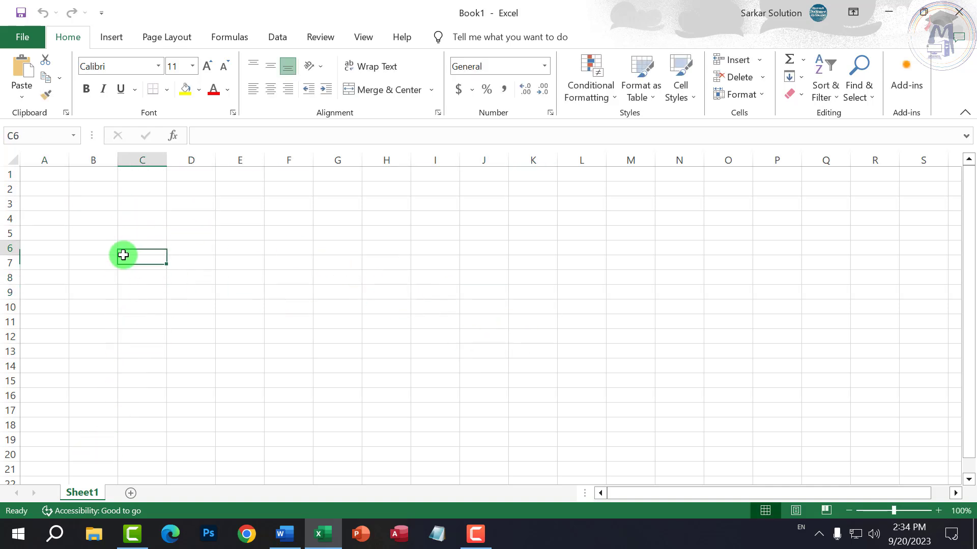
pyautogui.moveTo(61, 180); pyautogui.dragTo(642, 410)
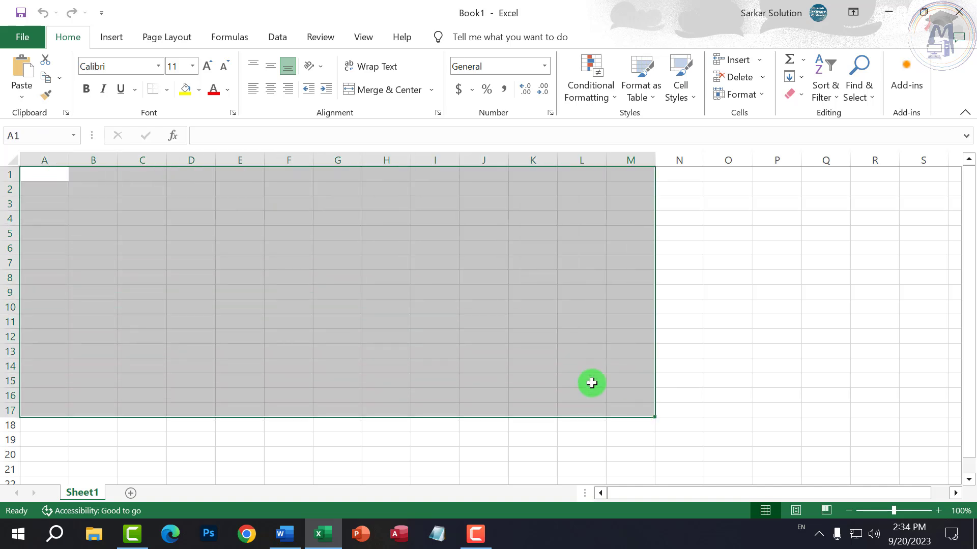
pyautogui.click(544, 293)
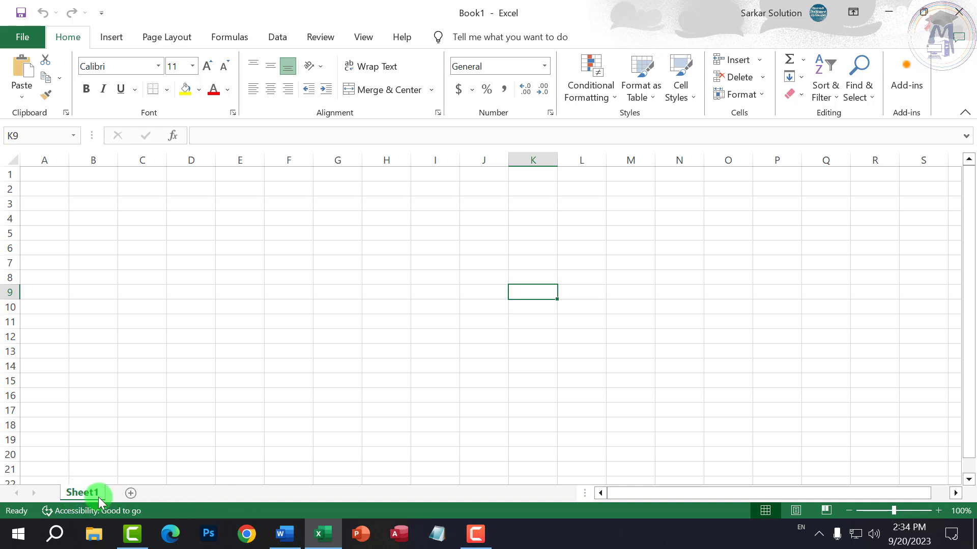
# - Add Sheet2 through Sheet4, then click through the tabs back to Sheet1
pyautogui.click(130, 493)
pyautogui.click(175, 493)
pyautogui.click(226, 491)
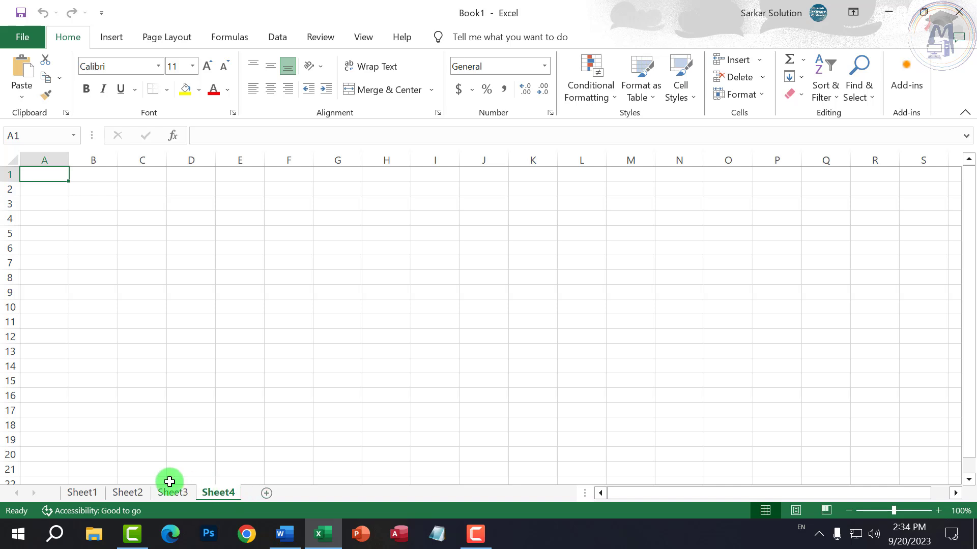
pyautogui.click(111, 492)
pyautogui.click(88, 491)
pyautogui.click(162, 492)
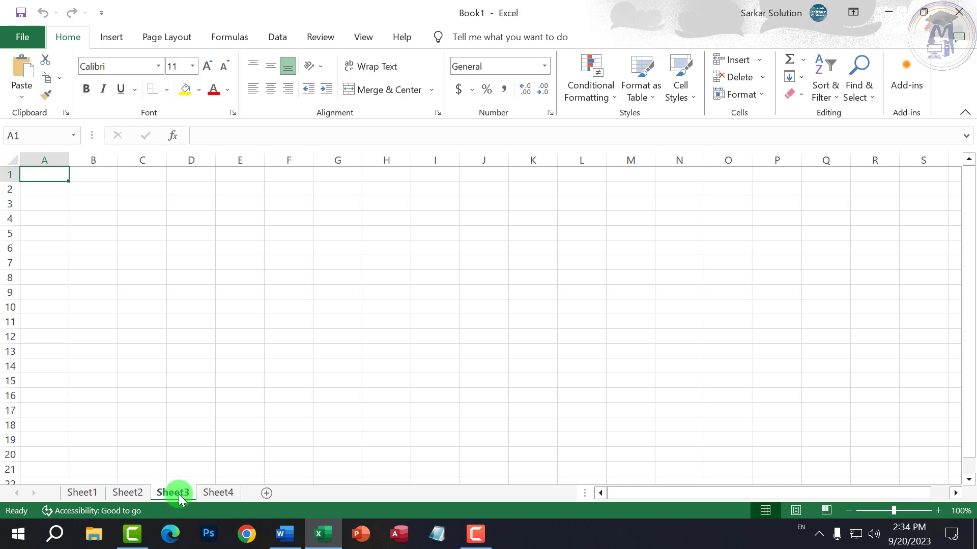
pyautogui.click(215, 490)
pyautogui.click(173, 492)
pyautogui.click(134, 495)
pyautogui.click(91, 492)
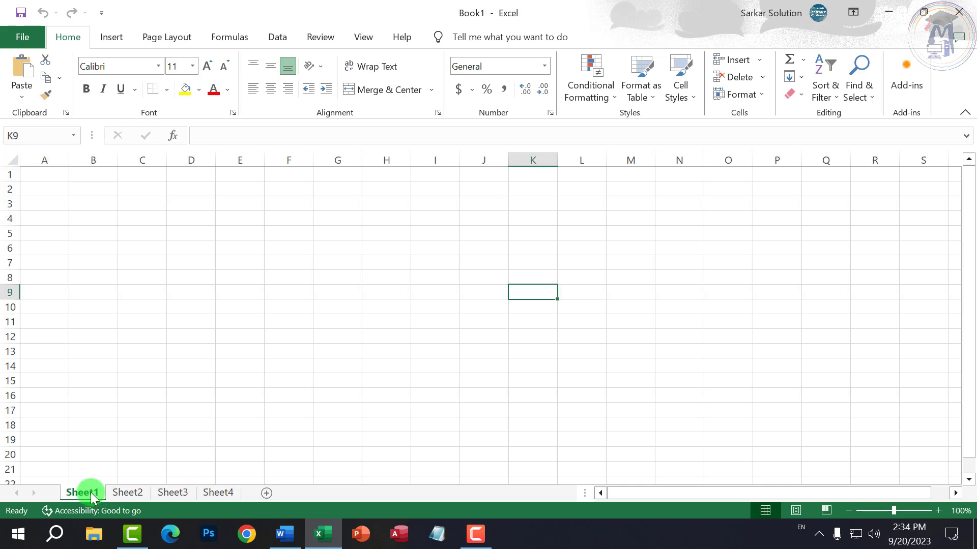
# - Keep adding new worksheets, Sheet5 through Sheet13 and one more
pyautogui.click(268, 492)
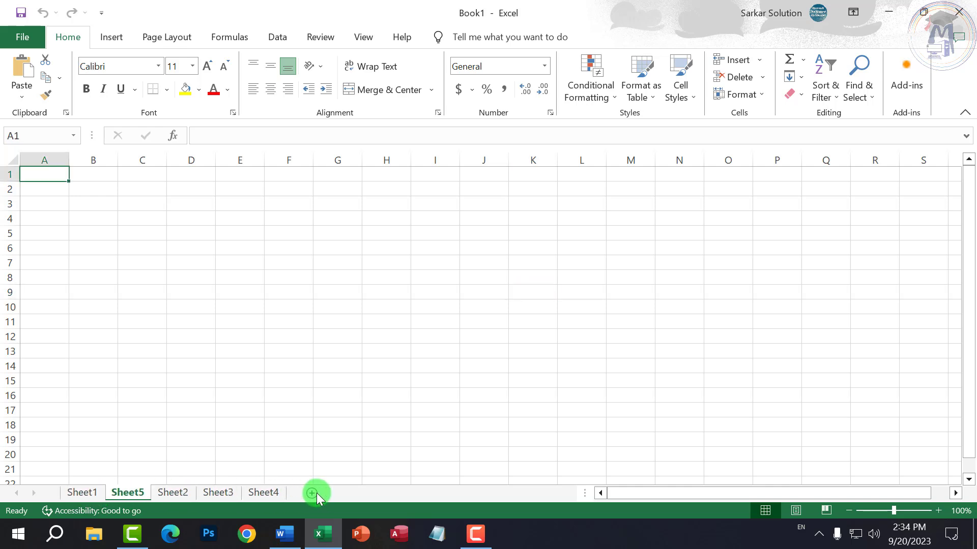
pyautogui.click(316, 493)
pyautogui.click(362, 492)
pyautogui.click(402, 493)
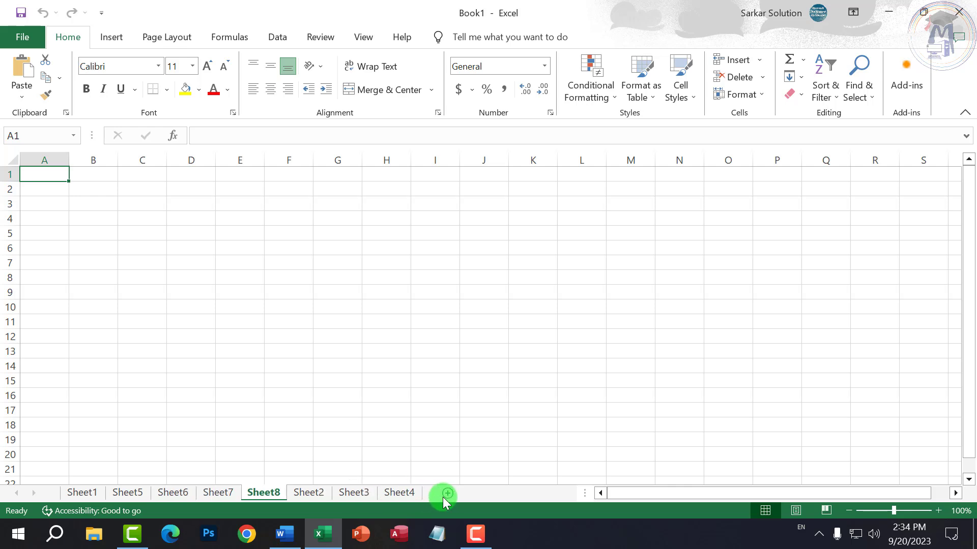
pyautogui.click(452, 493)
pyautogui.click(493, 493)
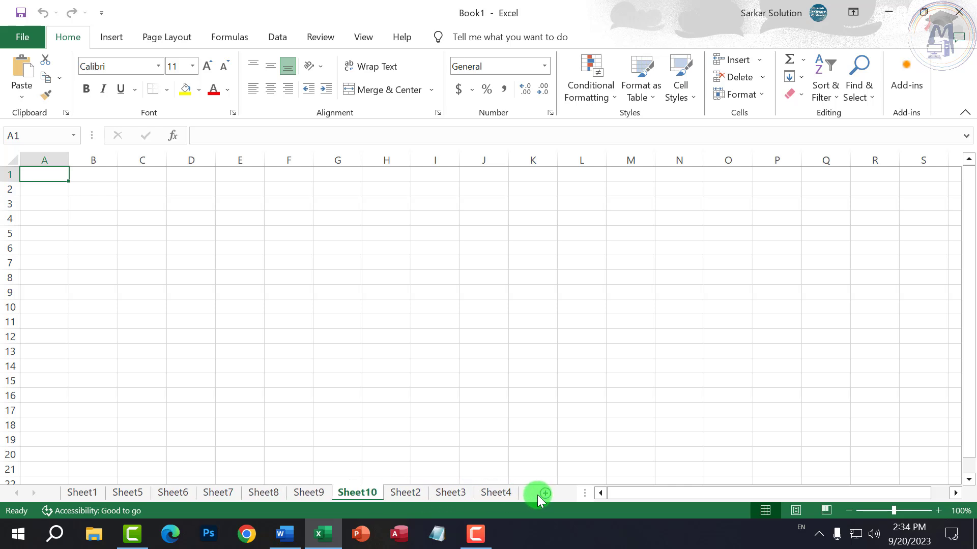
pyautogui.click(537, 495)
pyautogui.click(571, 494)
pyautogui.click(570, 492)
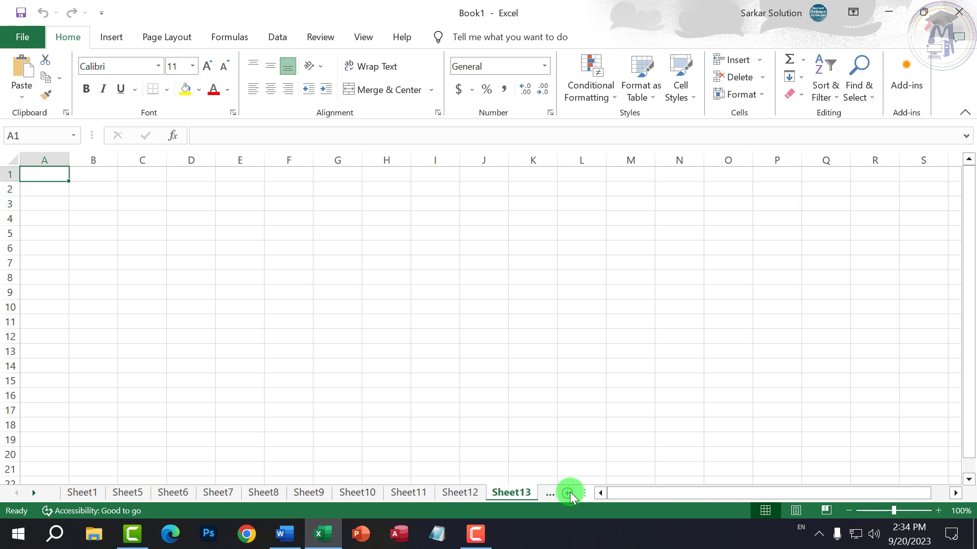
pyautogui.click(569, 493)
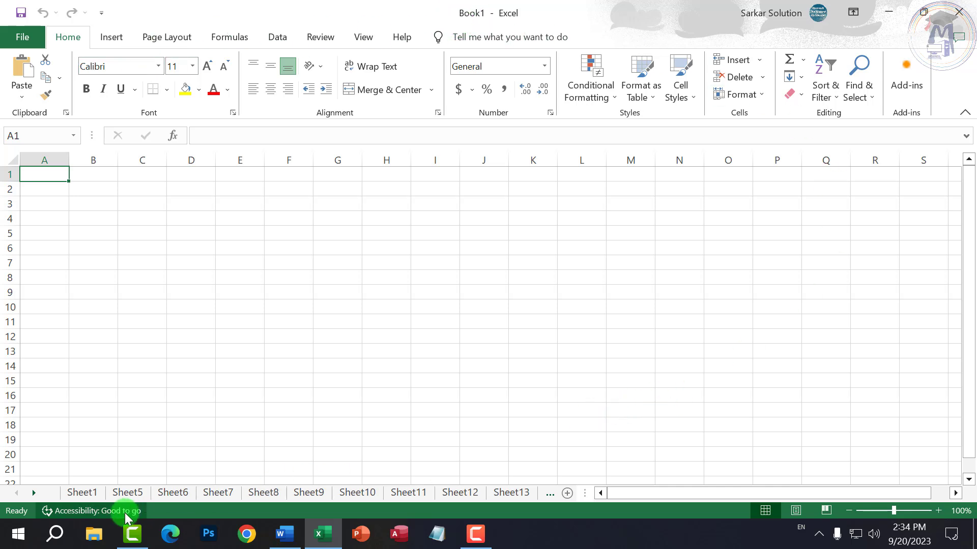
# - Click through the sheet tabs from Sheet5 to Sheet12, ending on Sheet10
pyautogui.click(130, 492)
pyautogui.click(168, 493)
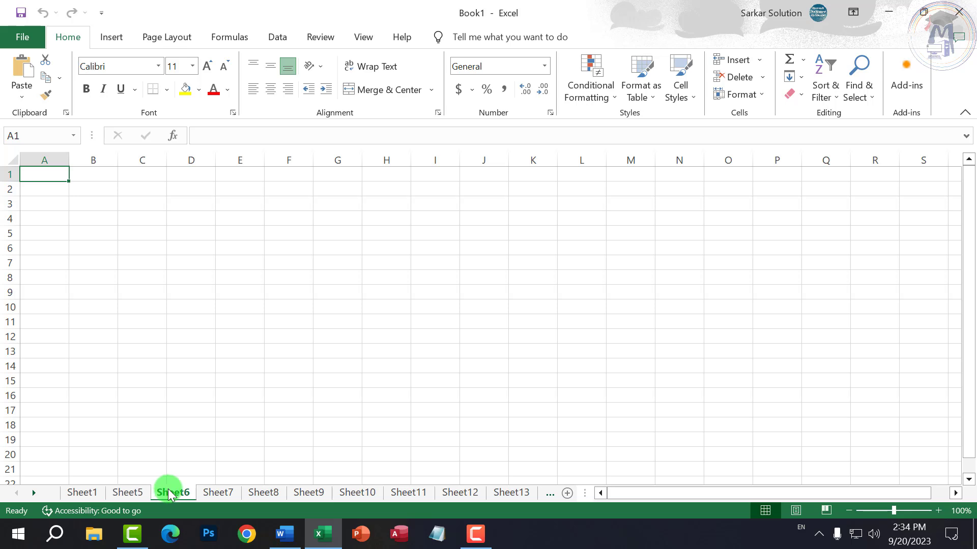
pyautogui.click(206, 496)
pyautogui.click(308, 493)
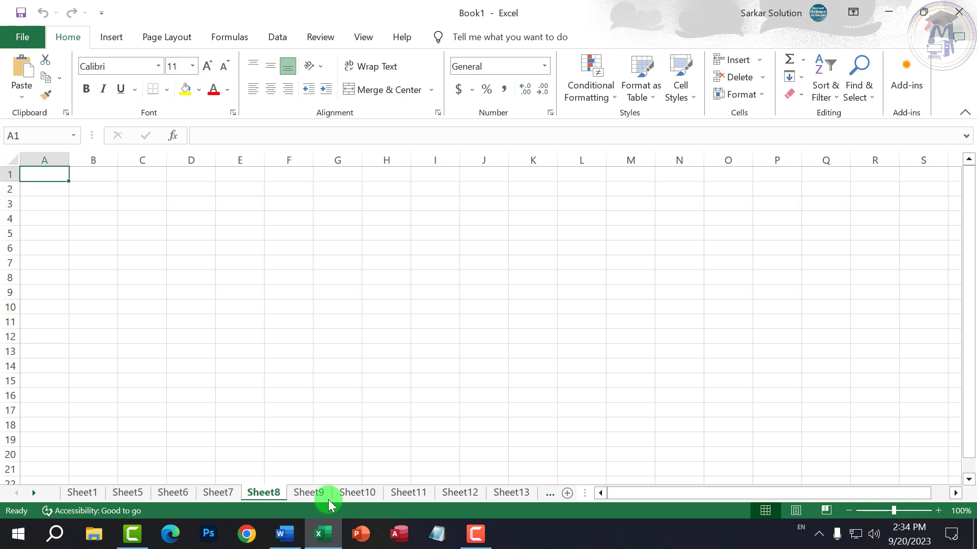
pyautogui.click(458, 492)
pyautogui.click(404, 493)
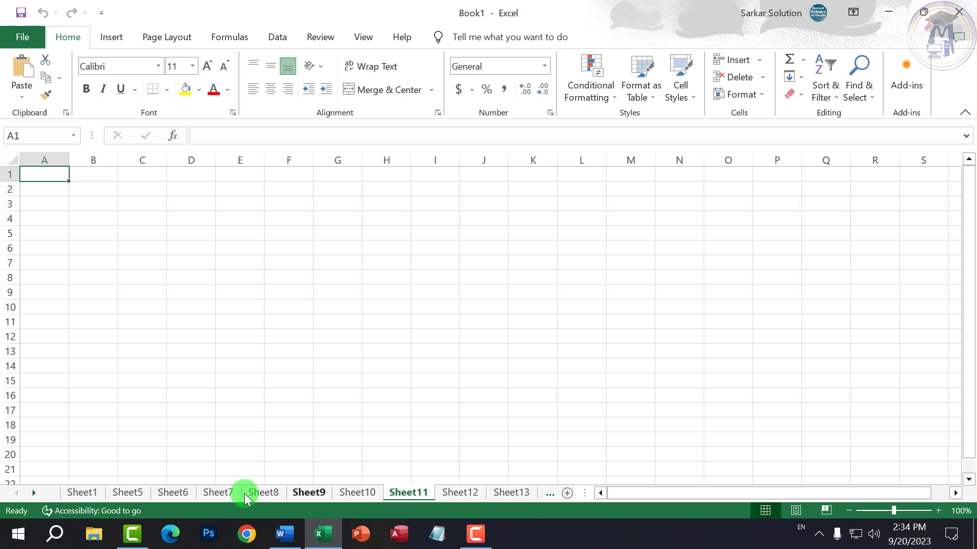
pyautogui.click(463, 493)
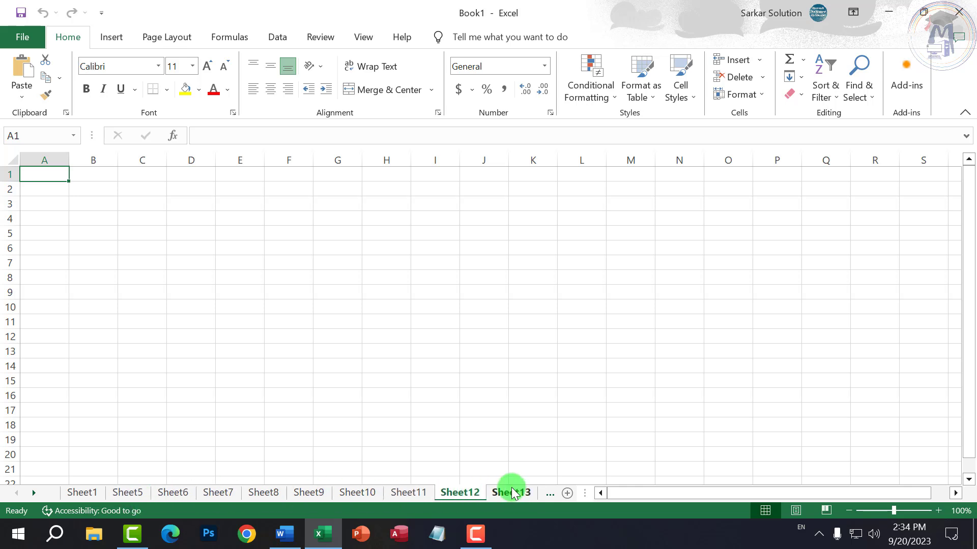
pyautogui.click(412, 492)
pyautogui.click(358, 493)
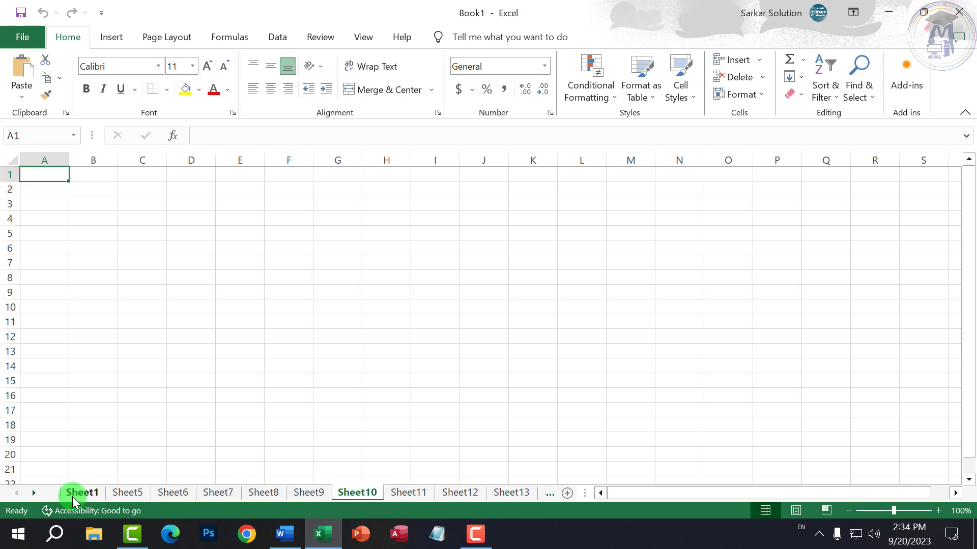
# - Scroll the sheet tab list forward and back to reveal Sheet1 and Sheet9 onward
pyautogui.click(33, 493)
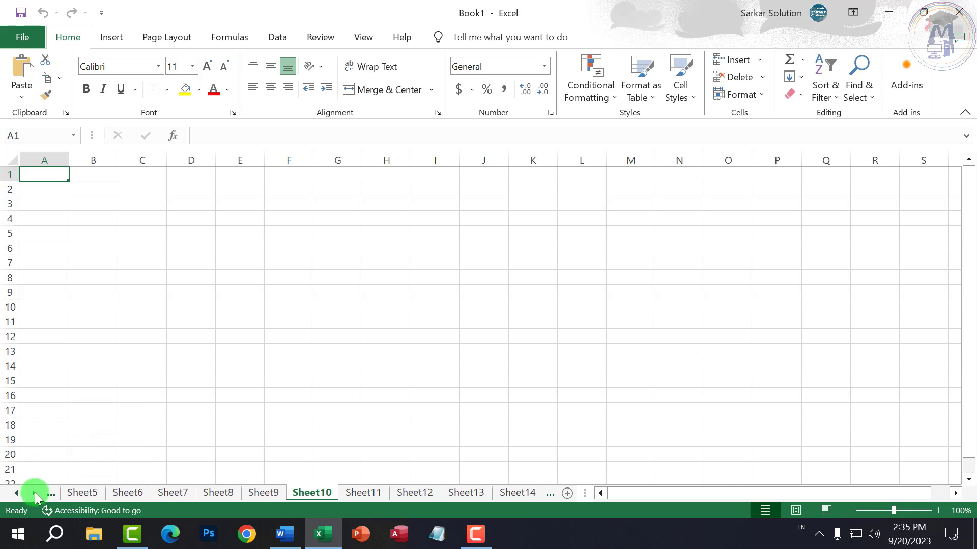
pyautogui.click(33, 492)
pyautogui.click(33, 492)
pyautogui.click(33, 494)
pyautogui.click(34, 493)
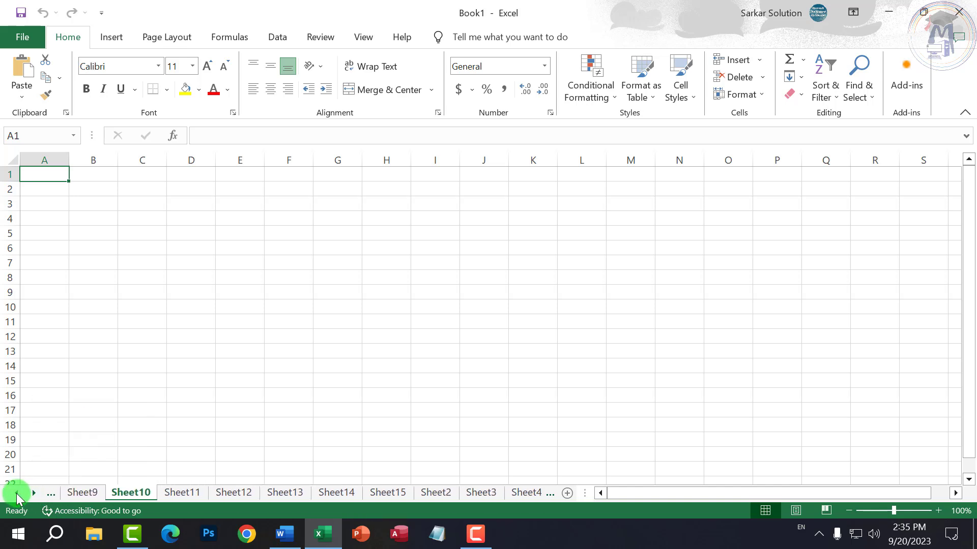
pyautogui.click(17, 493)
pyautogui.click(17, 494)
pyautogui.click(16, 493)
pyautogui.click(17, 493)
pyautogui.click(17, 494)
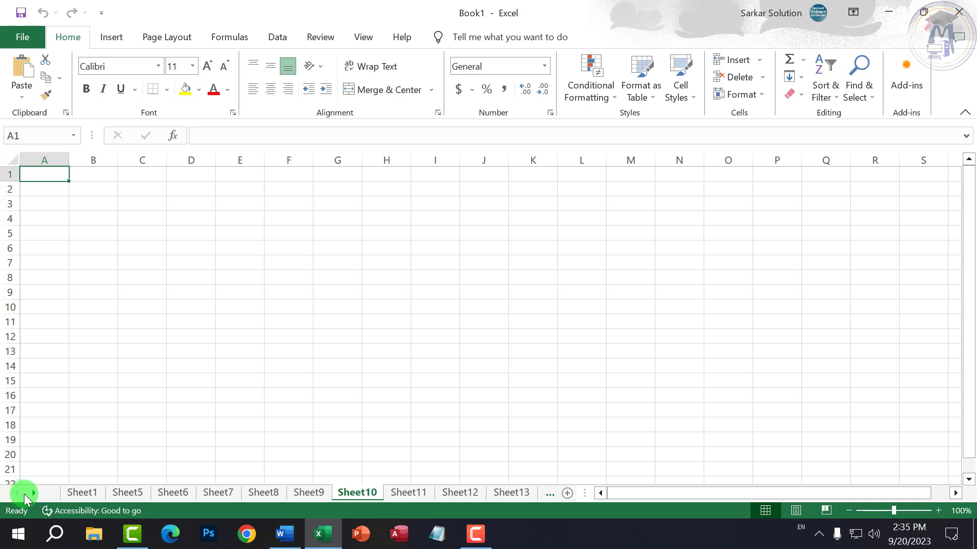
pyautogui.click(32, 493)
pyautogui.click(32, 493)
pyautogui.click(32, 493)
pyautogui.click(32, 494)
pyautogui.click(32, 493)
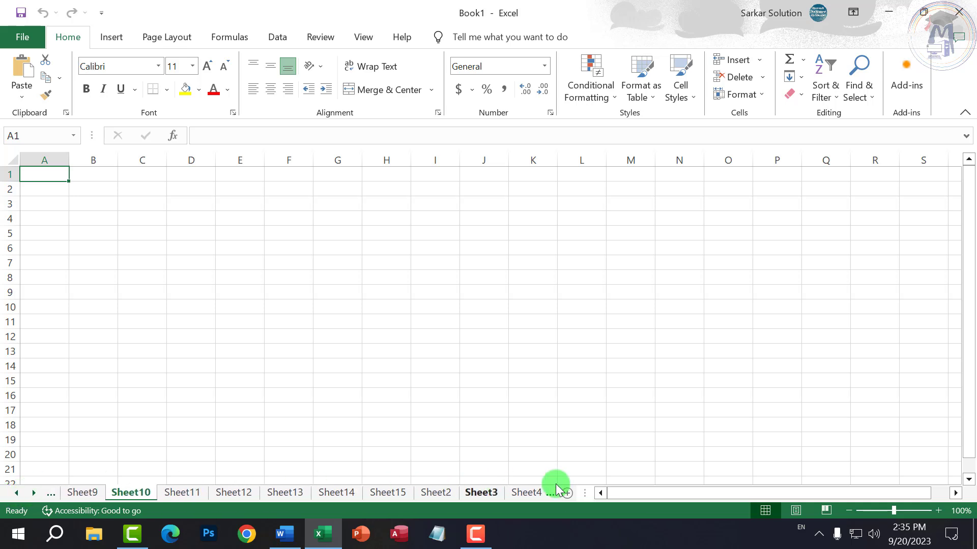
pyautogui.moveTo(709, 489)
pyautogui.mouseDown()
pyautogui.moveTo(813, 492)
pyautogui.moveTo(699, 500)
pyautogui.moveTo(750, 492)
pyautogui.moveTo(712, 495)
pyautogui.mouseUp()
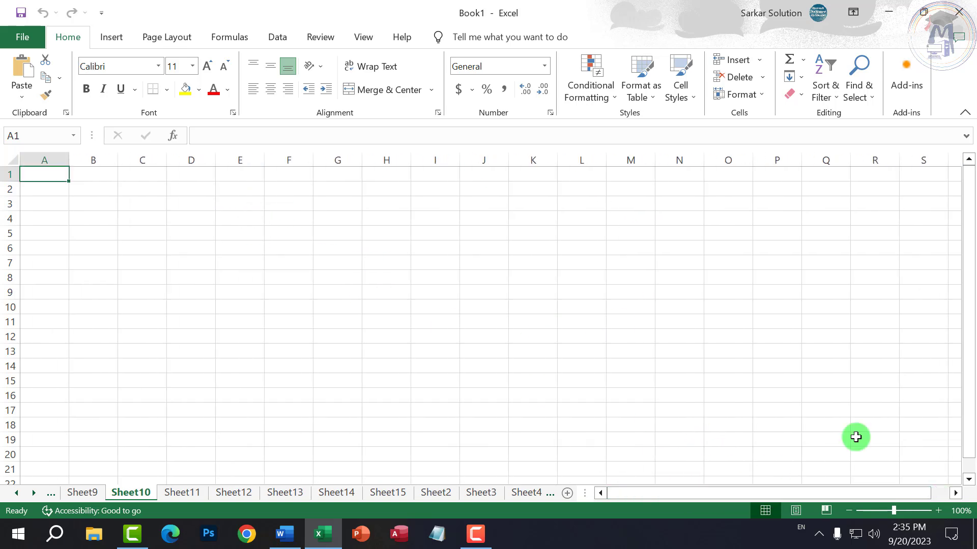
pyautogui.moveTo(968, 288); pyautogui.dragTo(972, 351)
# - On Sheet10, select cells M11, H10 and D4, and start editing D4
pyautogui.click(610, 307)
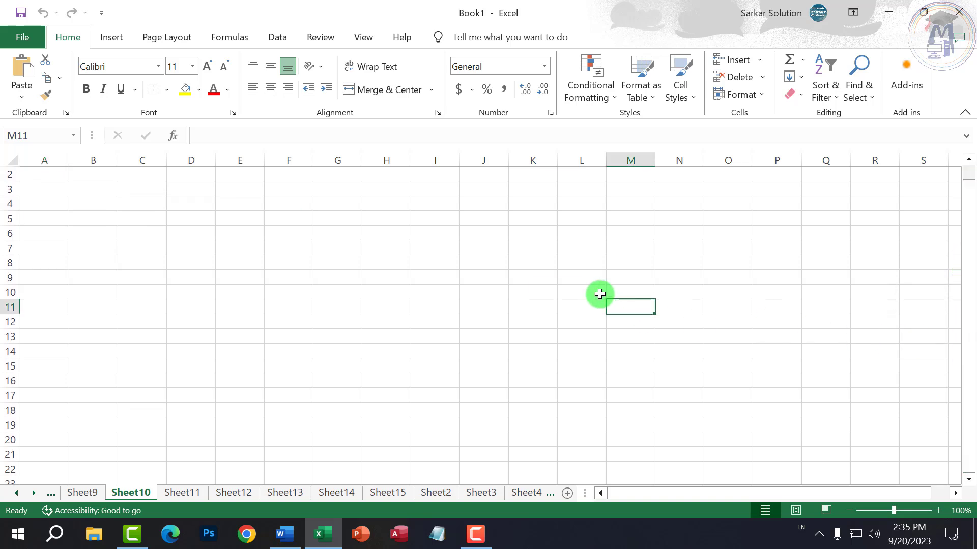
pyautogui.click(379, 291)
pyautogui.click(181, 204)
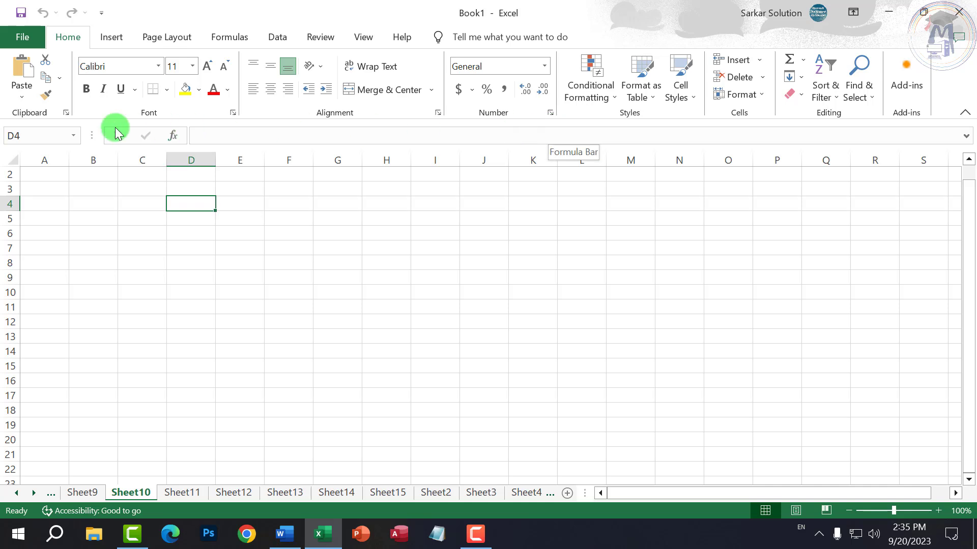
pyautogui.click(255, 130)
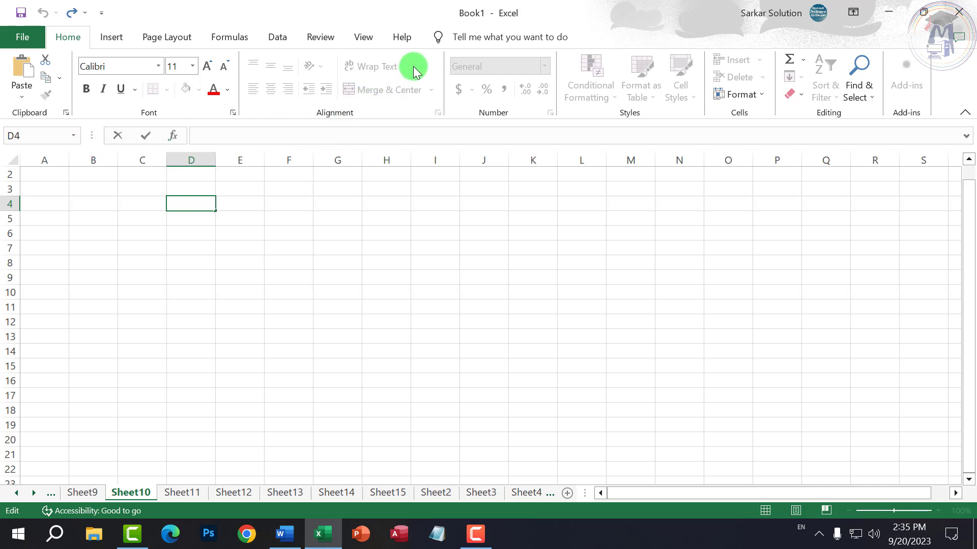
# - On the View tab, turn the formula bar off and back on
pyautogui.click(362, 38)
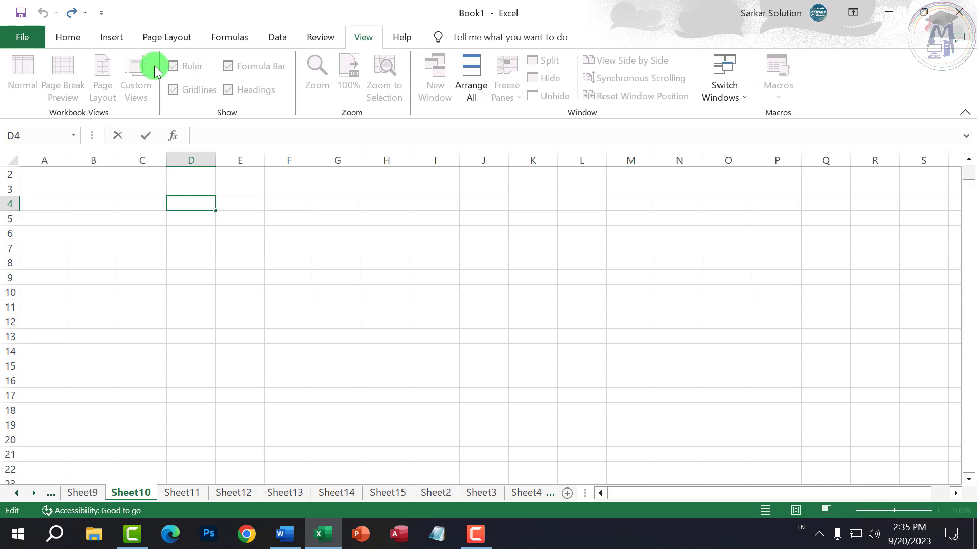
pyautogui.click(223, 233)
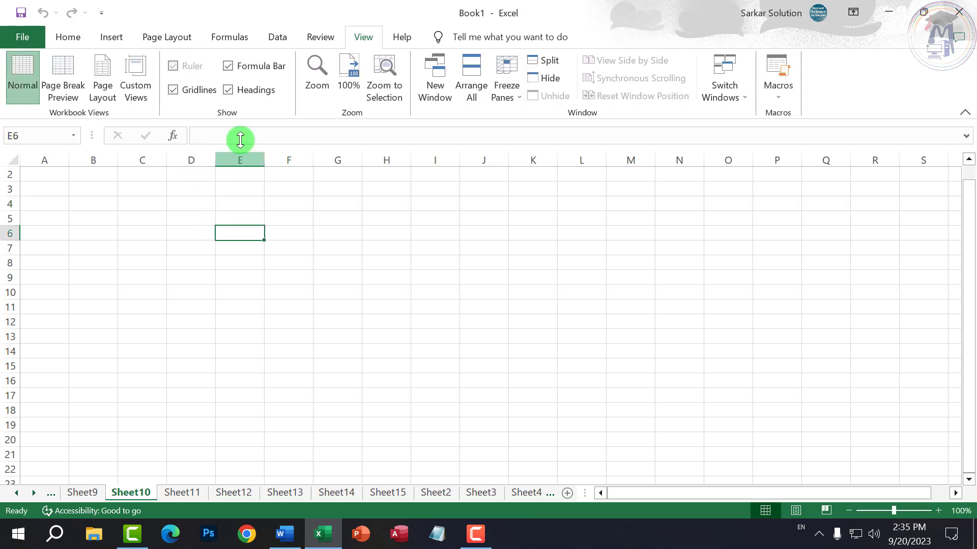
pyautogui.click(228, 67)
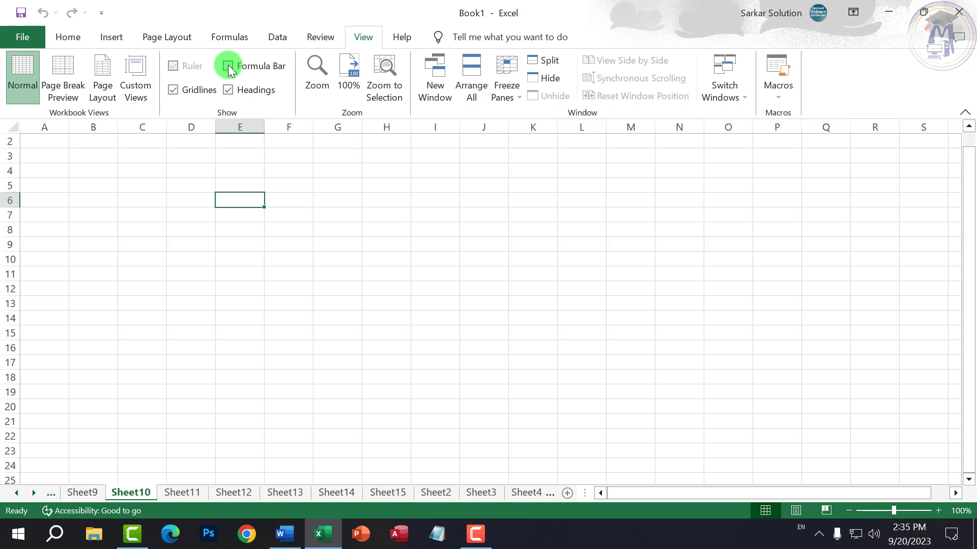
pyautogui.click(228, 65)
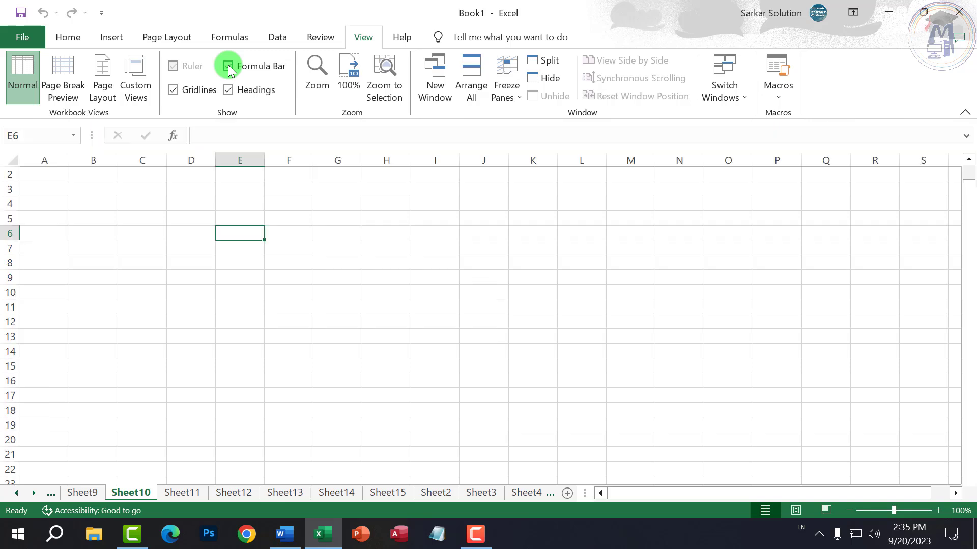
# - Hide and restore the gridlines, toggle the formula bar again, and select K2:K17
pyautogui.click(173, 91)
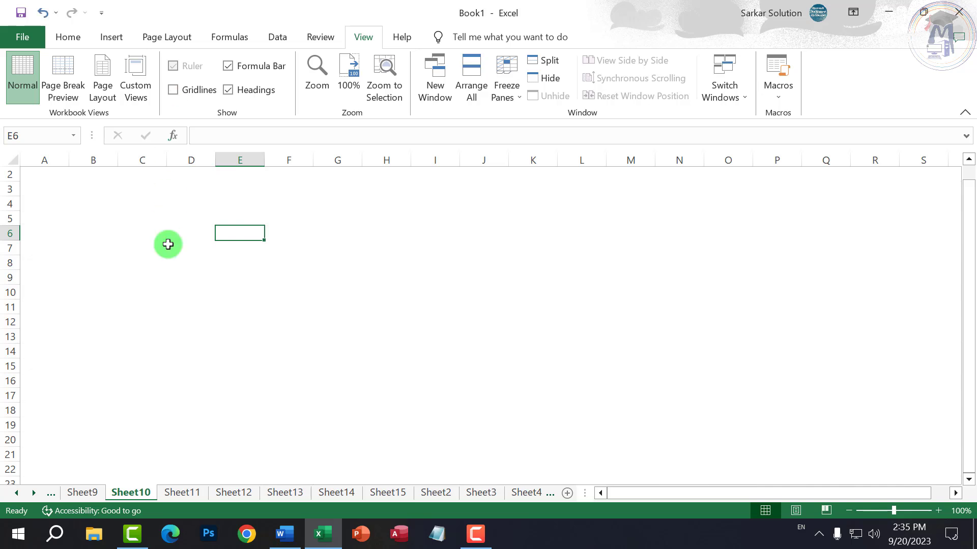
pyautogui.click(558, 362)
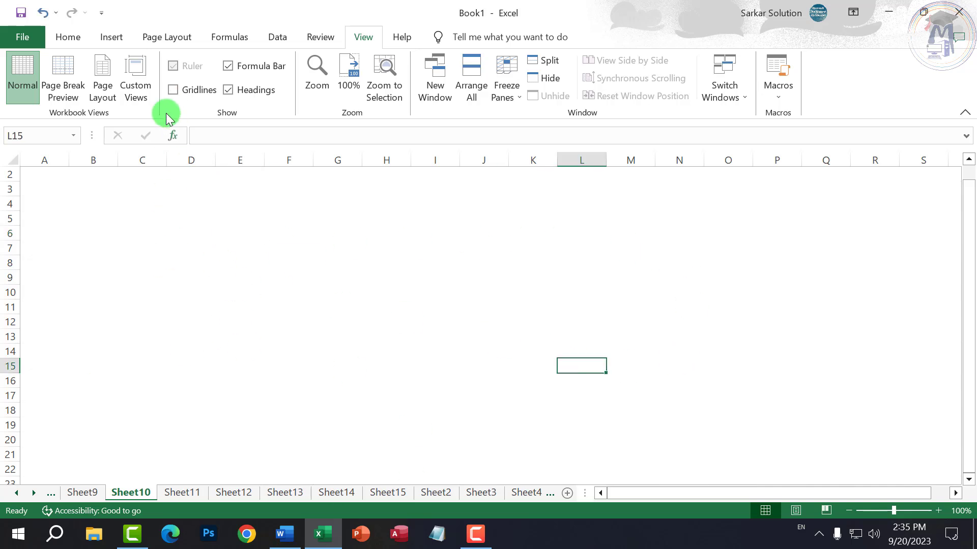
pyautogui.click(176, 91)
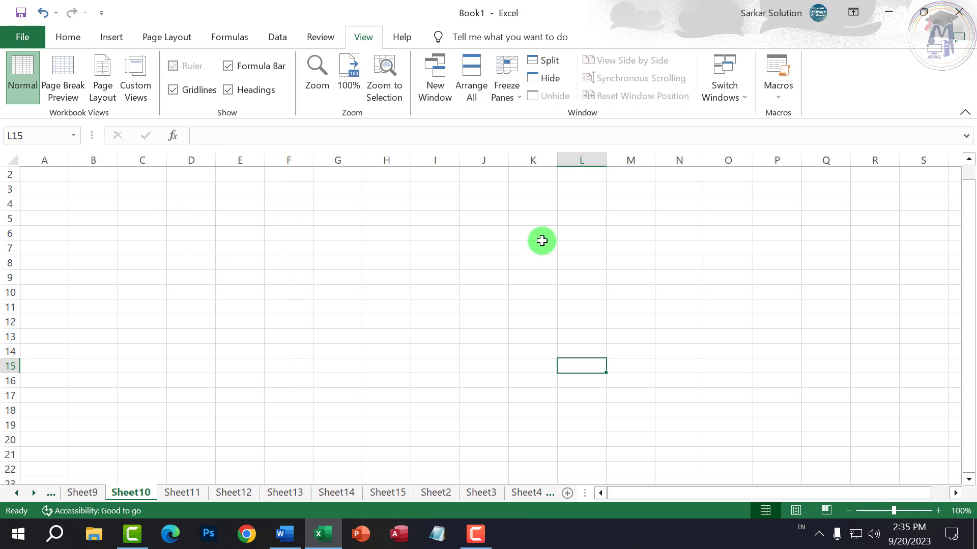
pyautogui.click(356, 337)
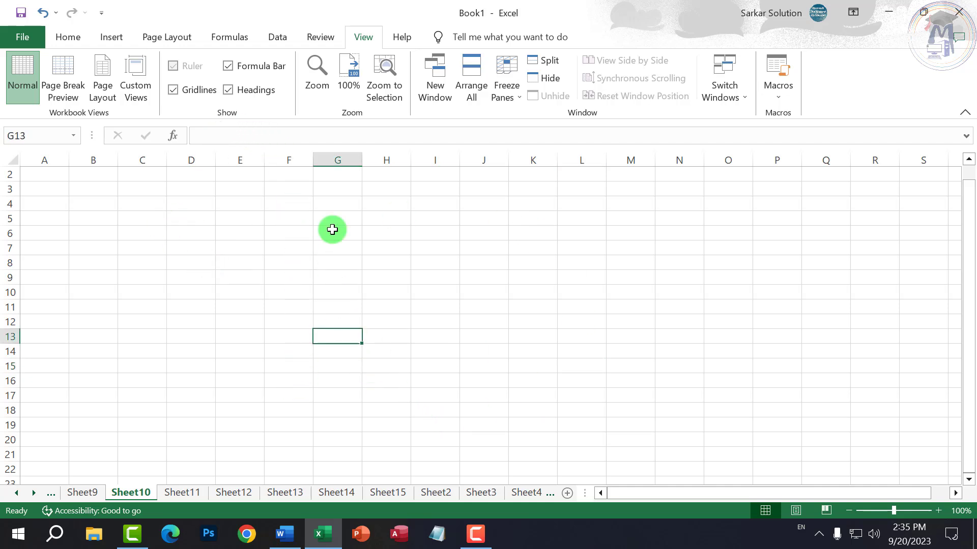
pyautogui.click(255, 65)
pyautogui.click(256, 65)
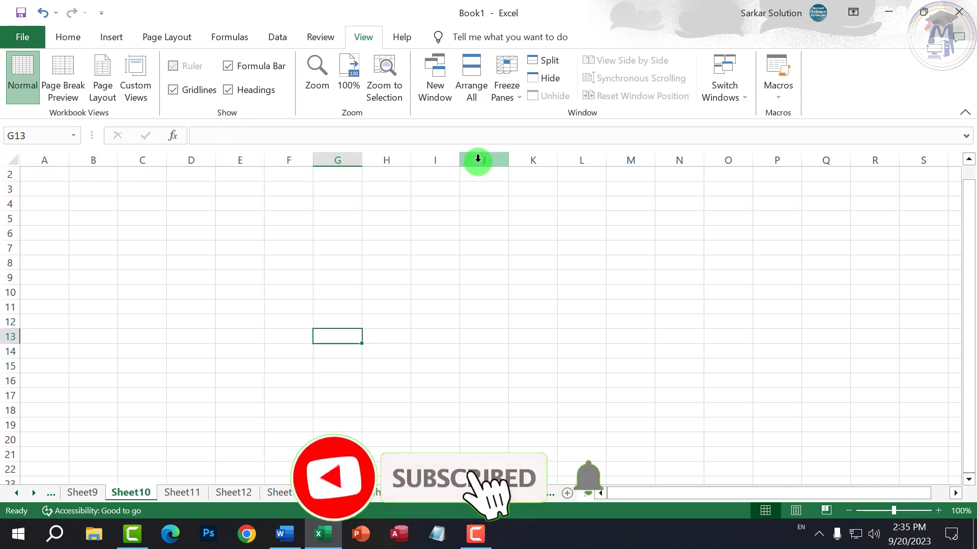
pyautogui.moveTo(534, 176); pyautogui.dragTo(551, 416)
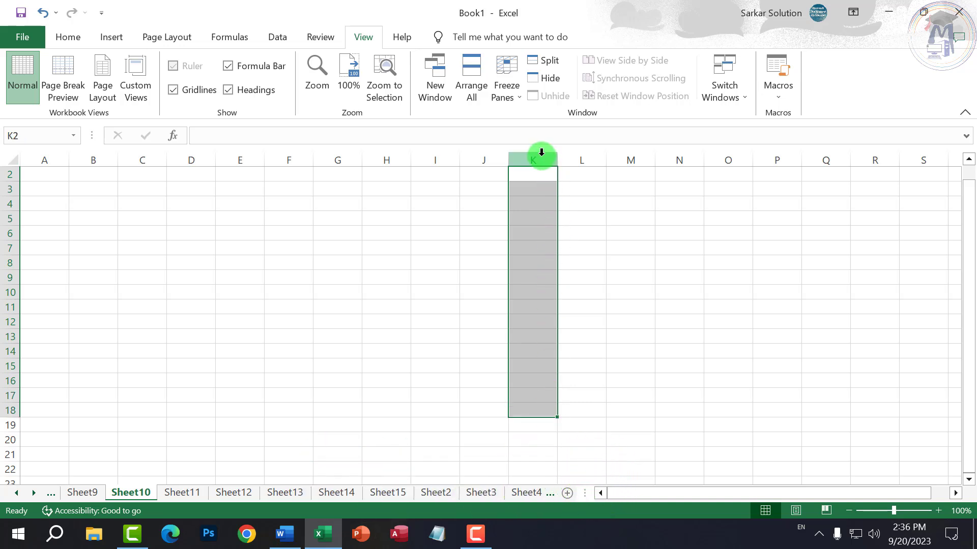
# - Hide and restore Sheet10's row and column headings, selecting rows 3 and 1 in between
pyautogui.click(438, 272)
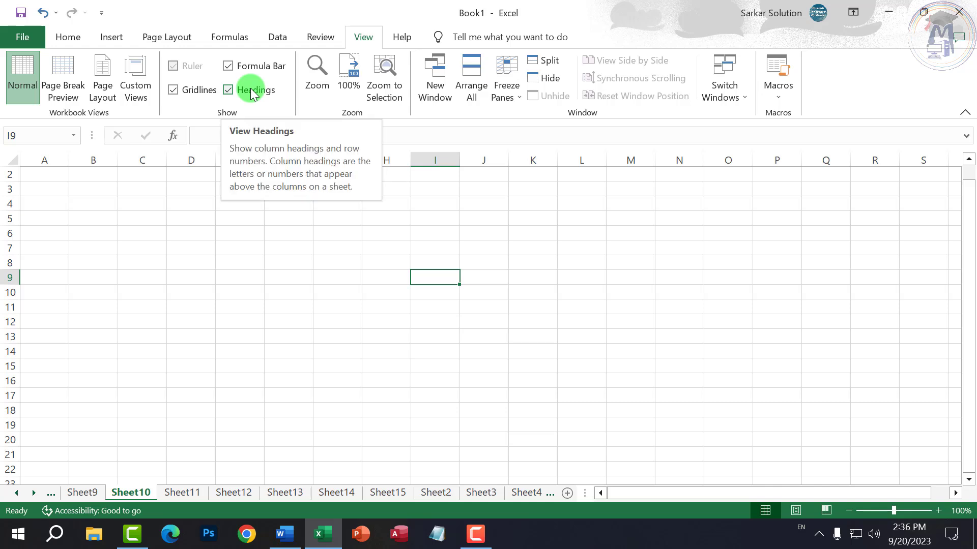
pyautogui.click(252, 91)
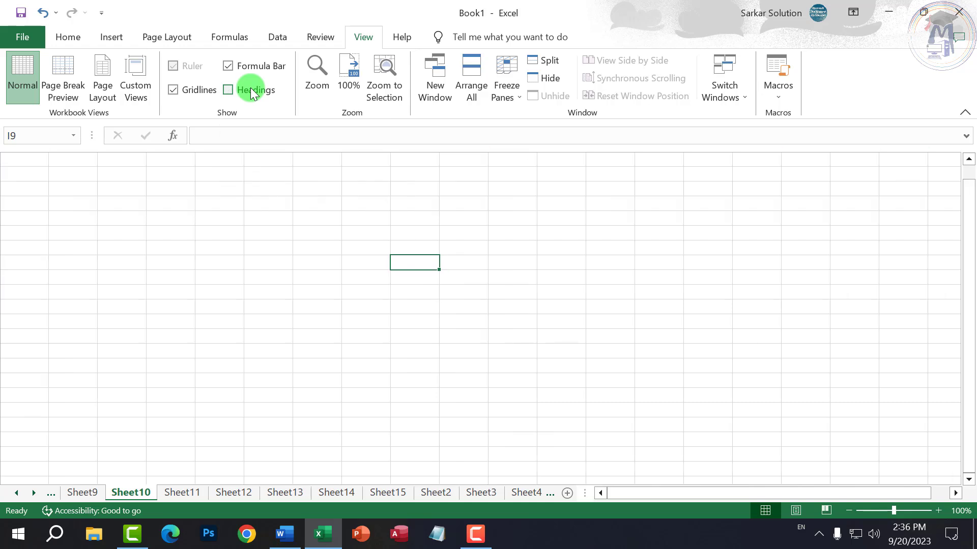
pyautogui.click(252, 91)
pyautogui.click(10, 188)
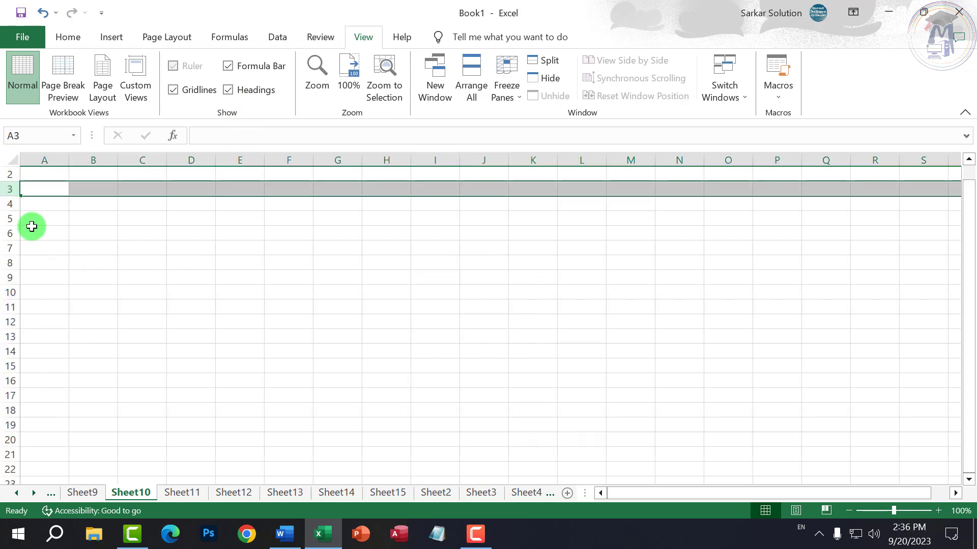
pyautogui.scroll(1, 32, 226)
pyautogui.click(9, 174)
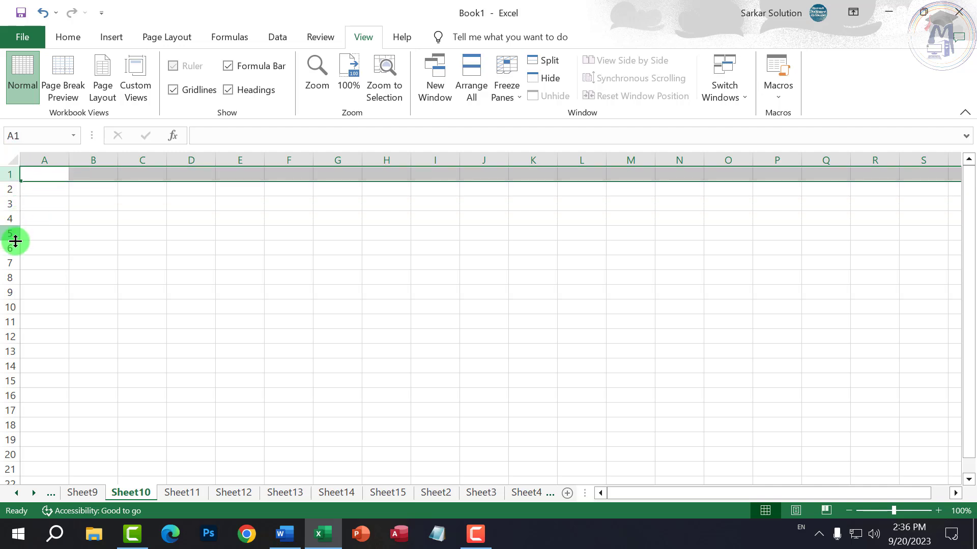
pyautogui.click(256, 92)
pyautogui.click(254, 92)
pyautogui.click(254, 92)
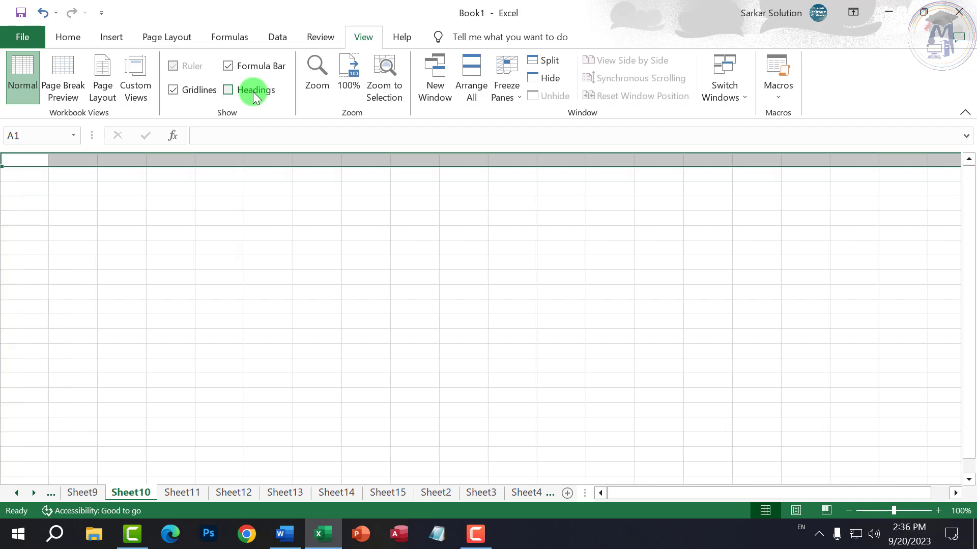
pyautogui.click(253, 92)
pyautogui.click(187, 289)
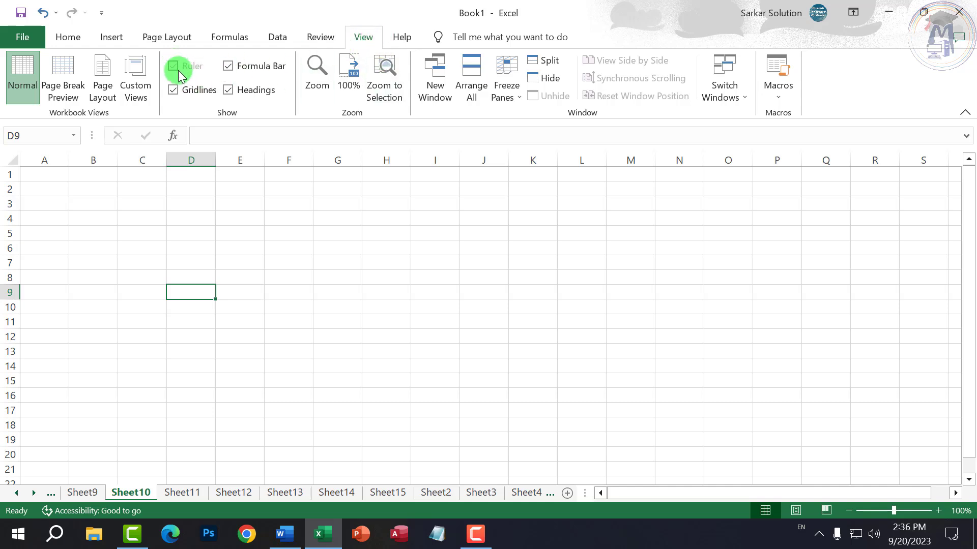
# - Select cells G10, I10, I8 and J11, then switch to the Word document Computer
pyautogui.click(323, 304)
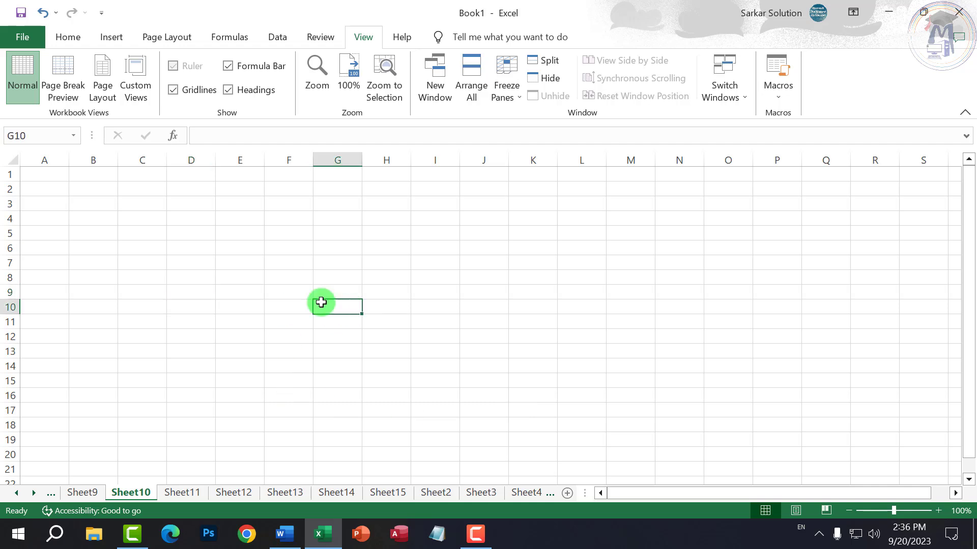
pyautogui.click(424, 304)
pyautogui.click(413, 274)
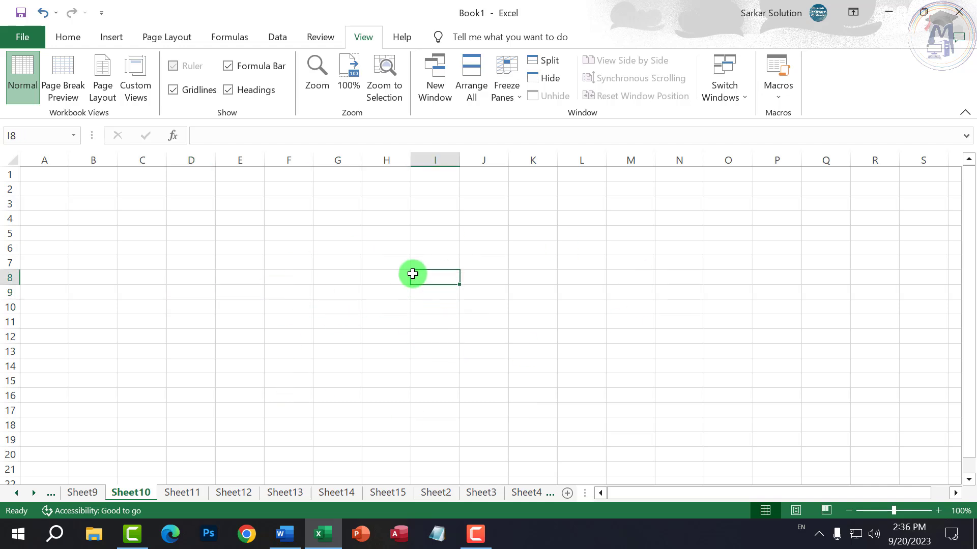
pyautogui.click(461, 316)
pyautogui.click(412, 277)
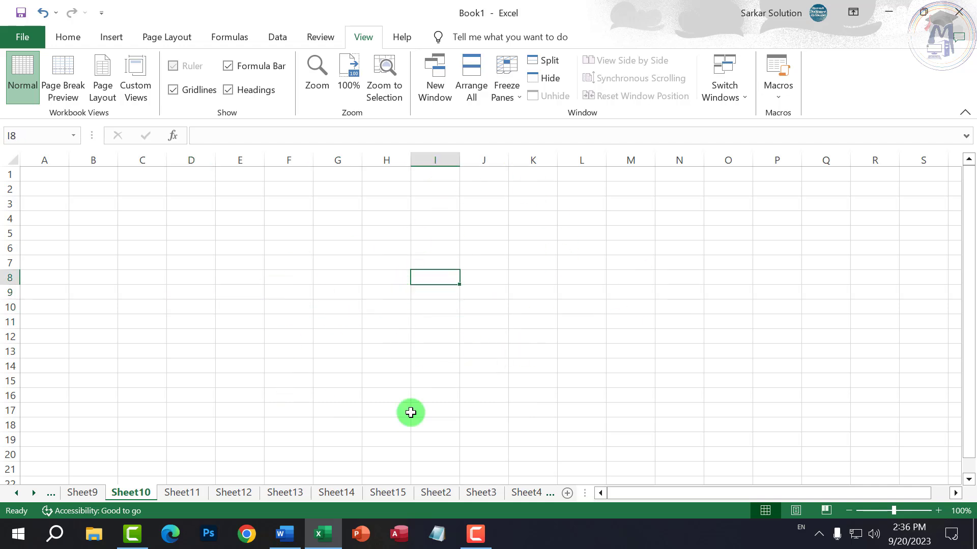
pyautogui.click(285, 534)
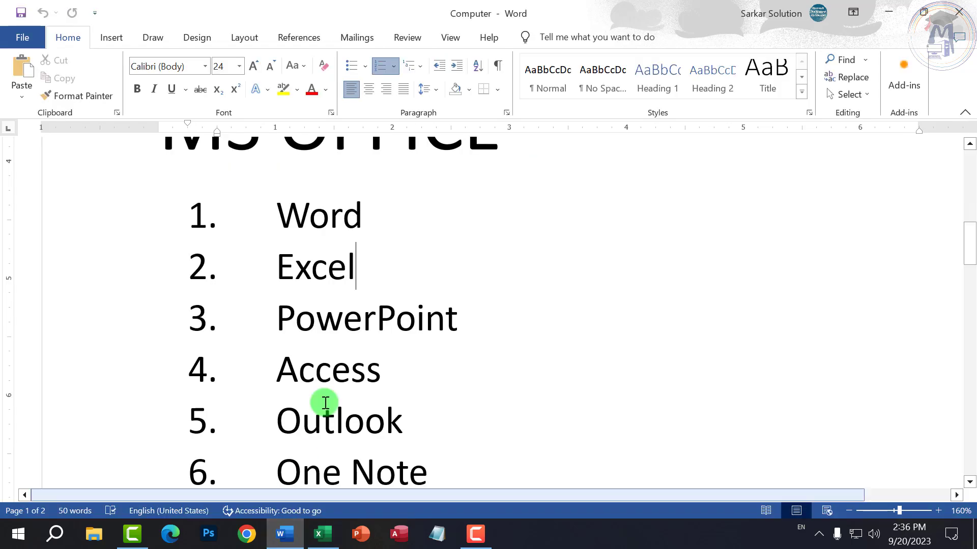
# - Show Word's View ribbon for the Computer document, then go back to Excel's Book1
pyautogui.click(449, 41)
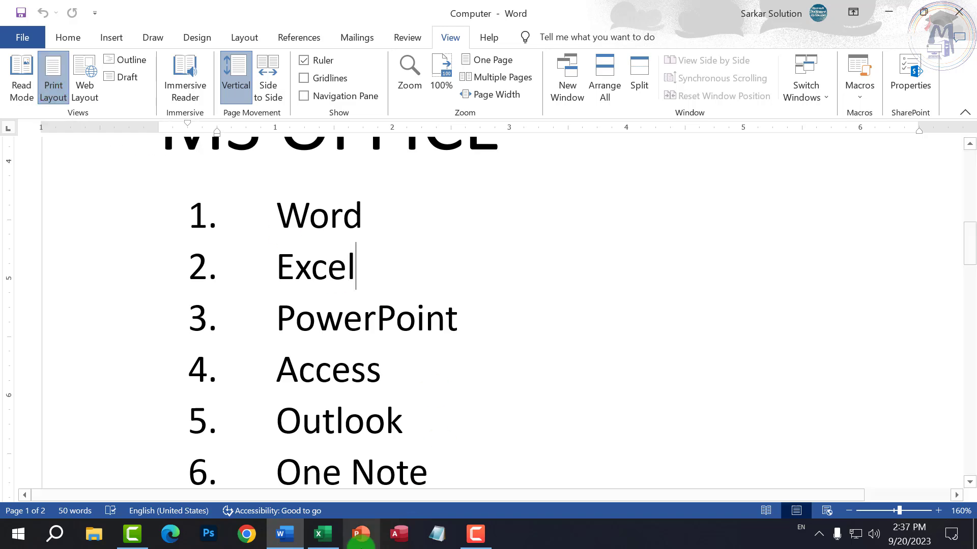
pyautogui.click(323, 534)
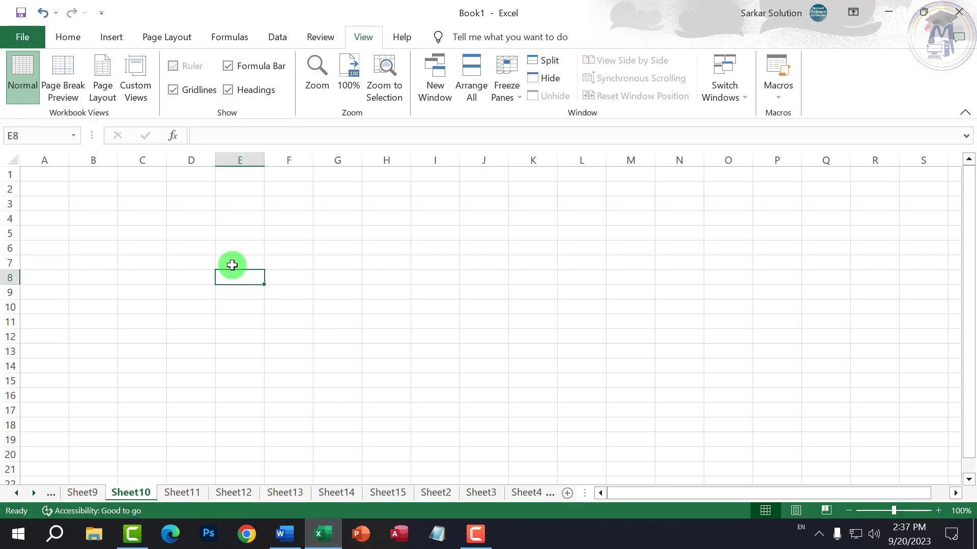
# - Show Sheet10 in Page Layout view and toggle the rulers off, on and off
pyautogui.click(193, 244)
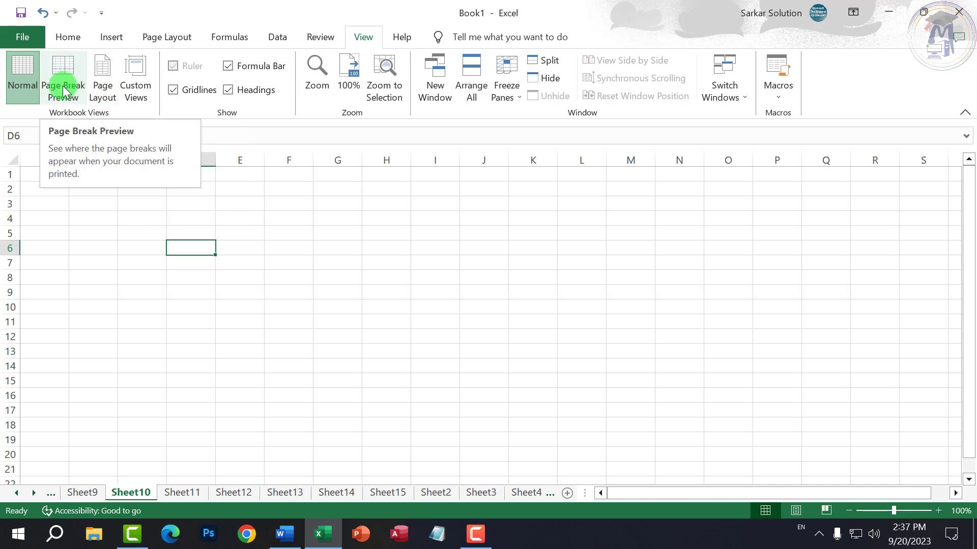
pyautogui.click(104, 89)
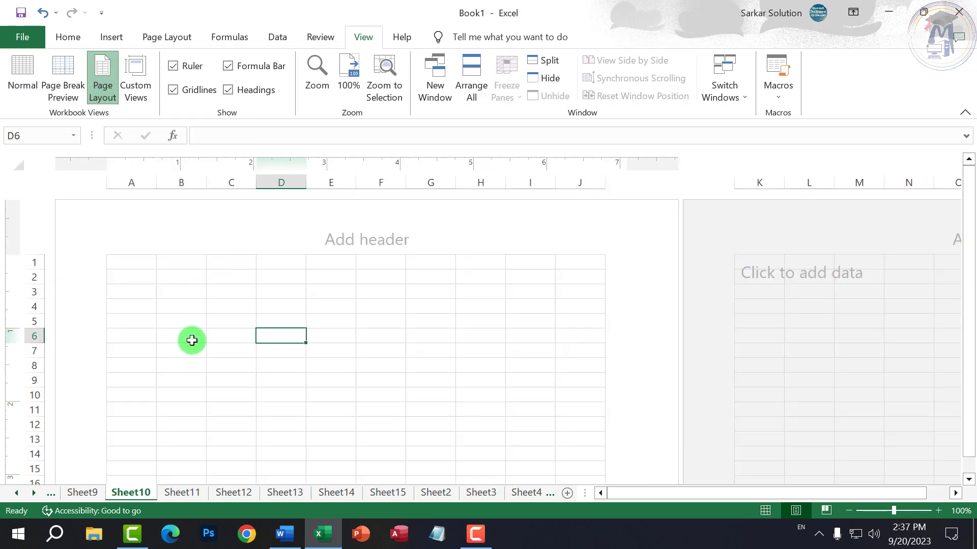
pyautogui.click(244, 318)
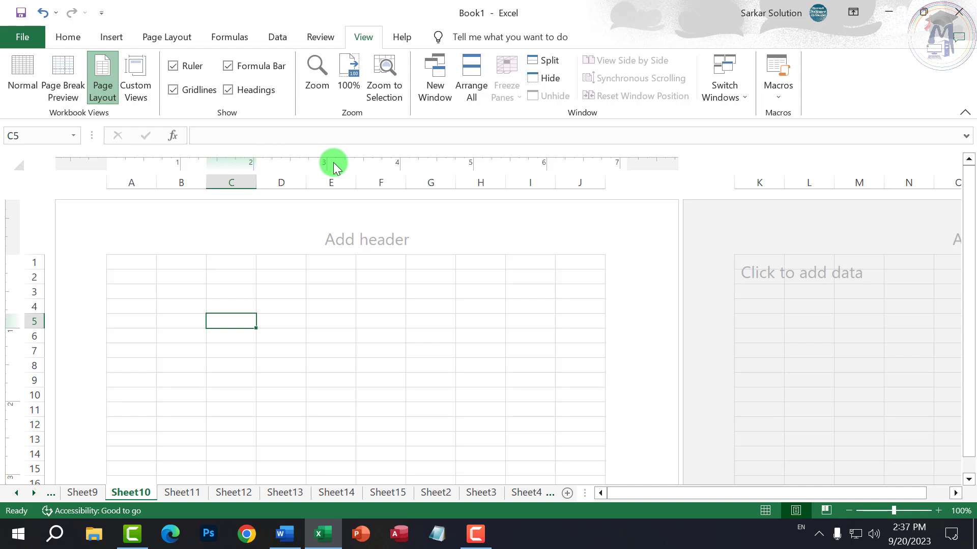
pyautogui.click(300, 379)
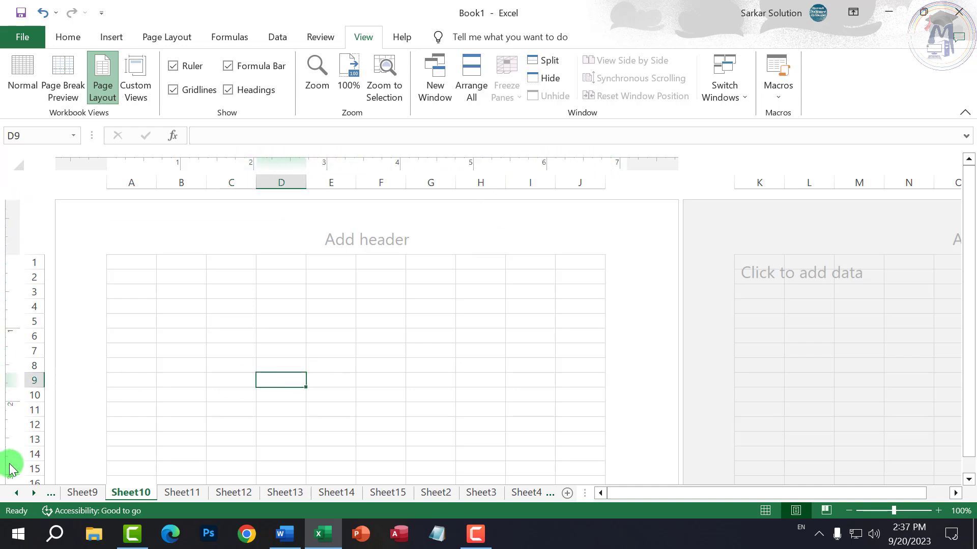
pyautogui.click(173, 66)
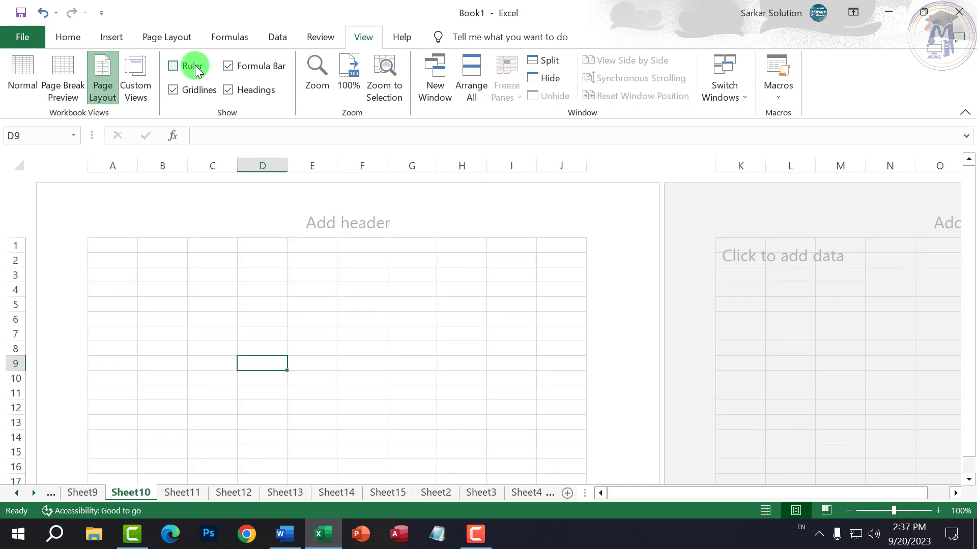
pyautogui.click(197, 71)
pyautogui.click(197, 72)
# - Return to Normal view and select cells D10, D9 and C3
pyautogui.click(22, 64)
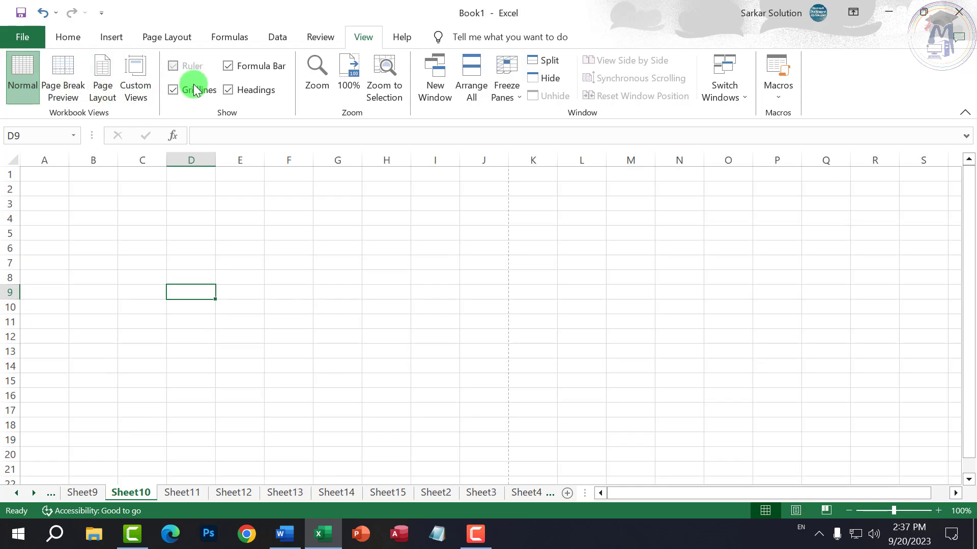
pyautogui.click(201, 306)
pyautogui.click(202, 291)
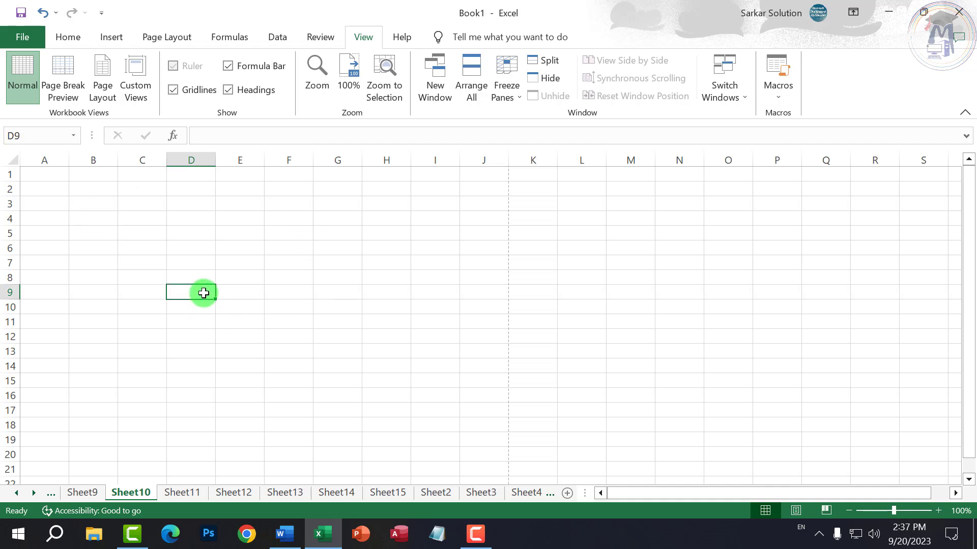
pyautogui.click(154, 197)
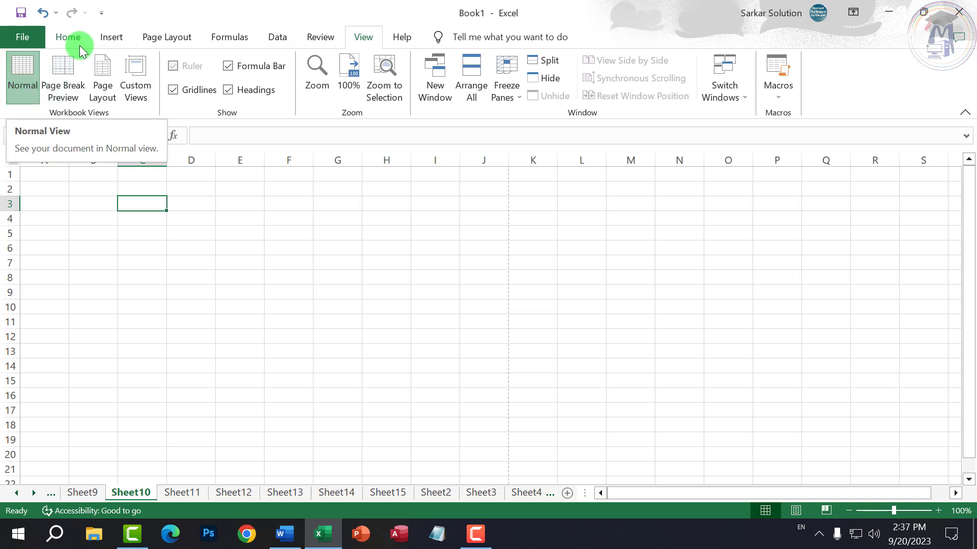
# - Show the Home ribbon, select F9, and move from Sheet9 to Sheet4
pyautogui.click(66, 37)
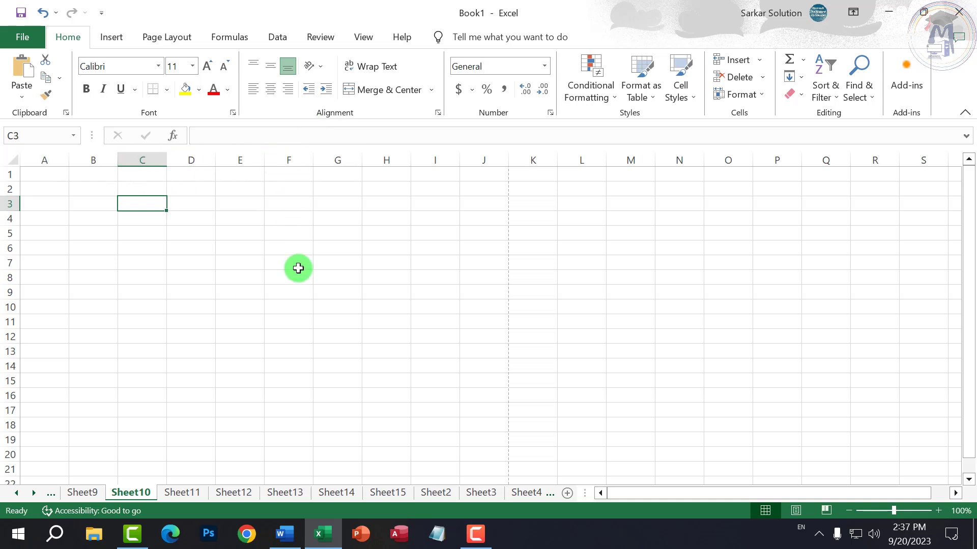
pyautogui.click(298, 291)
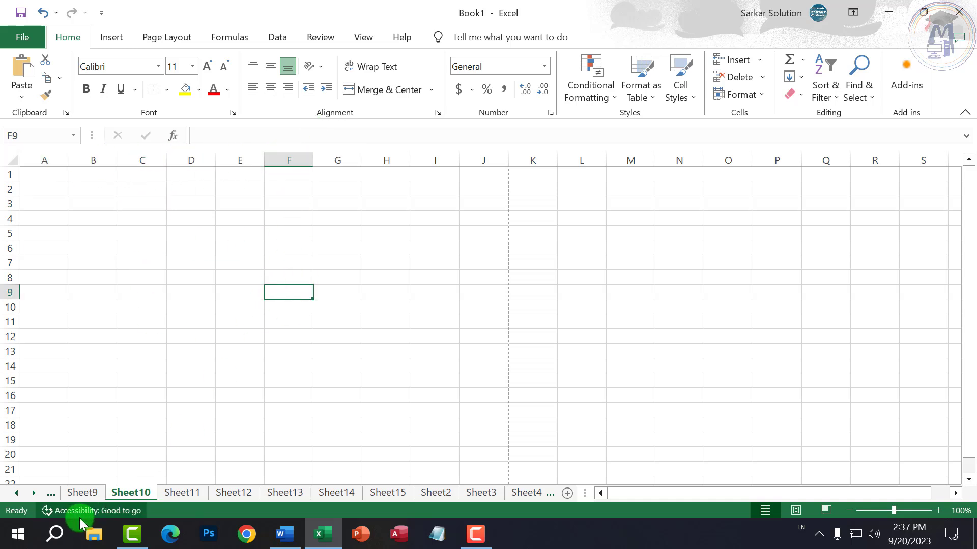
pyautogui.click(84, 492)
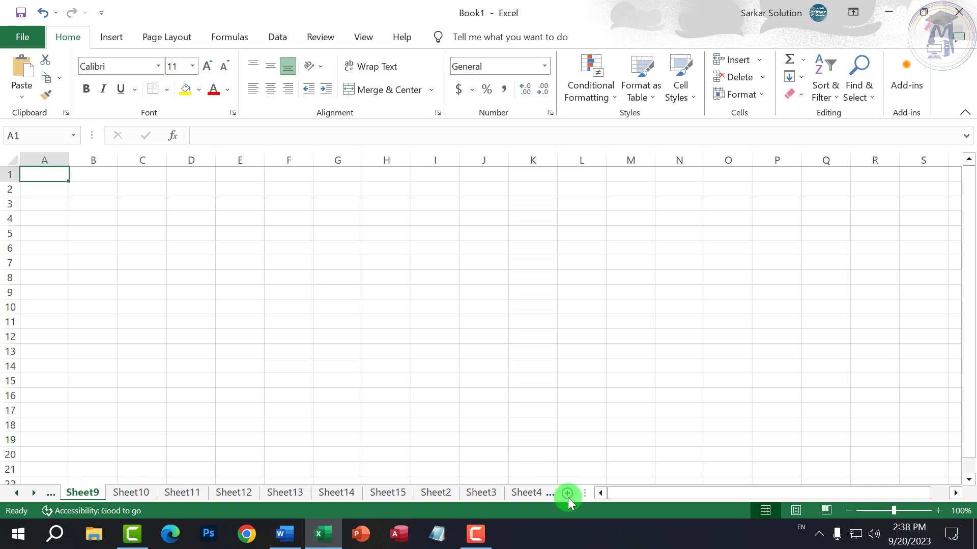
pyautogui.click(531, 492)
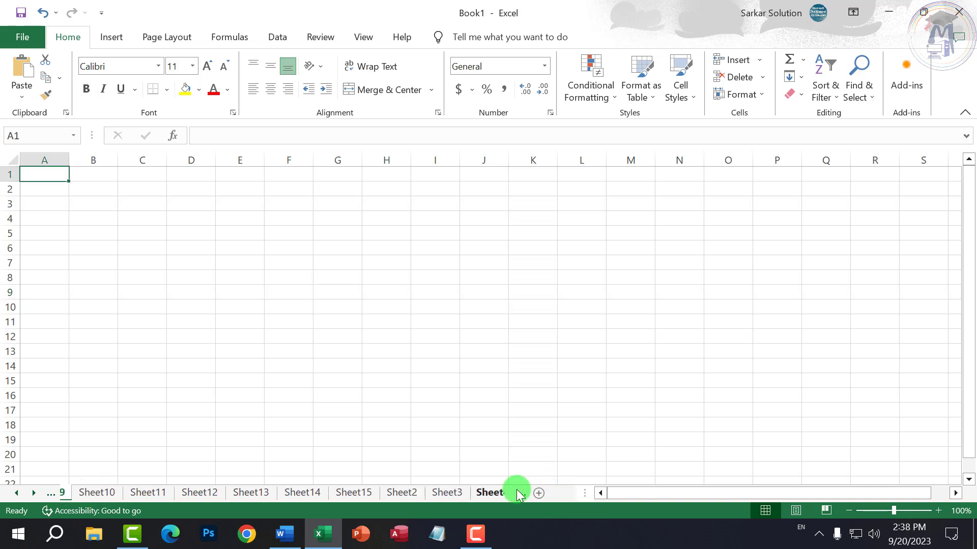
# - Delete Sheet4 and Sheet3 via their tab menus, then bring up Sheet2's tab menu
pyautogui.rightClick(478, 494)
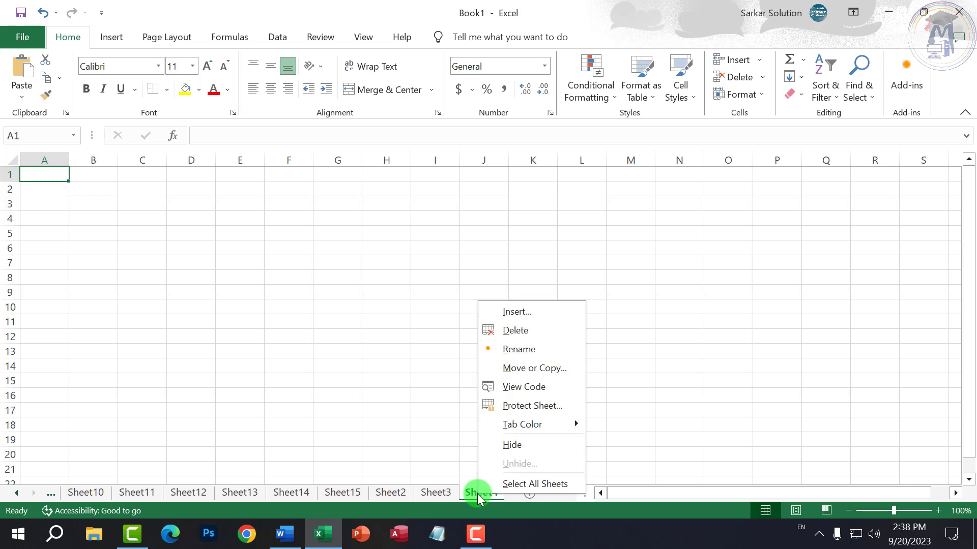
pyautogui.click(514, 331)
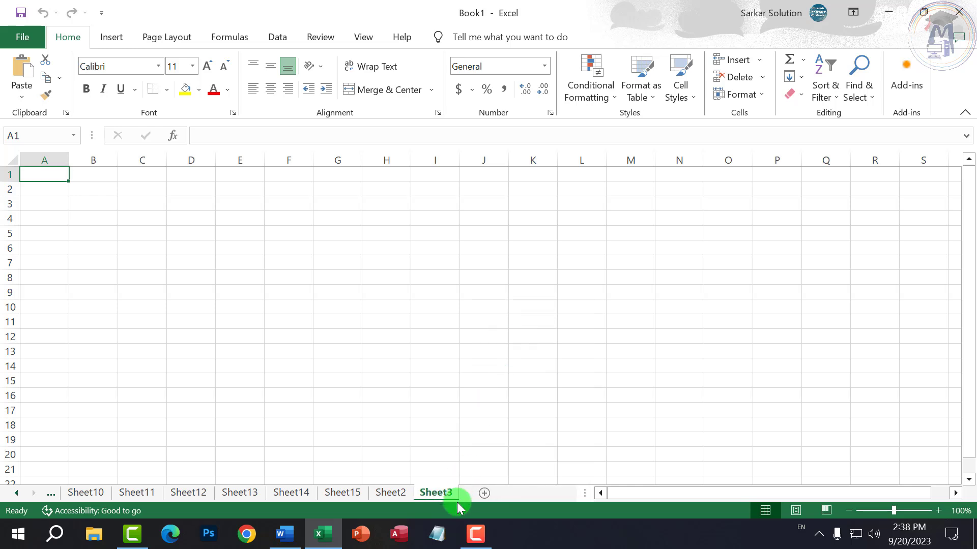
pyautogui.rightClick(440, 493)
pyautogui.click(485, 336)
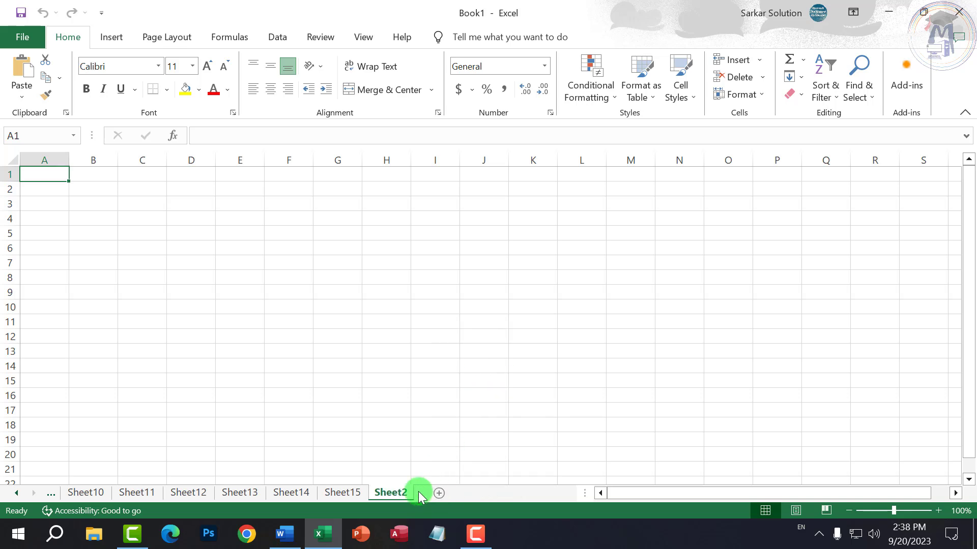
pyautogui.rightClick(404, 491)
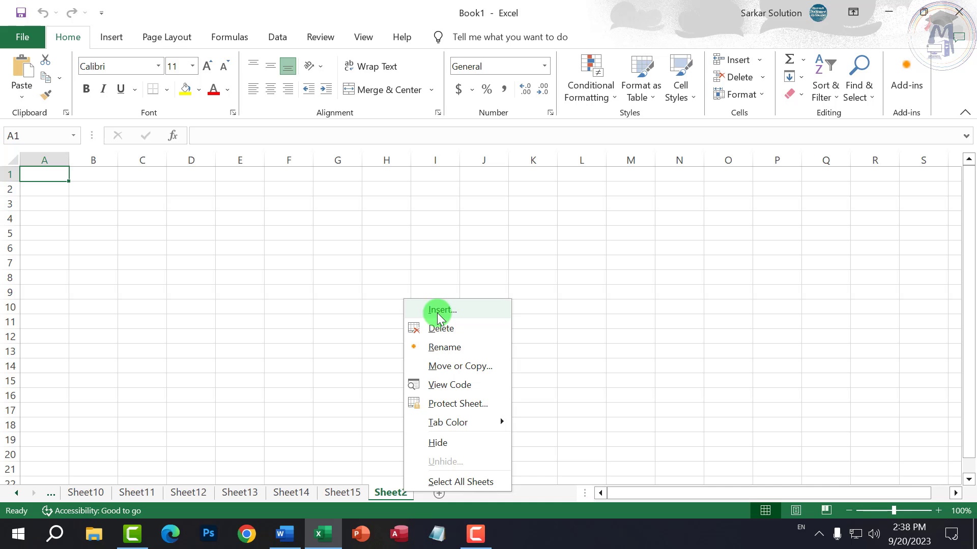
pyautogui.click(497, 498)
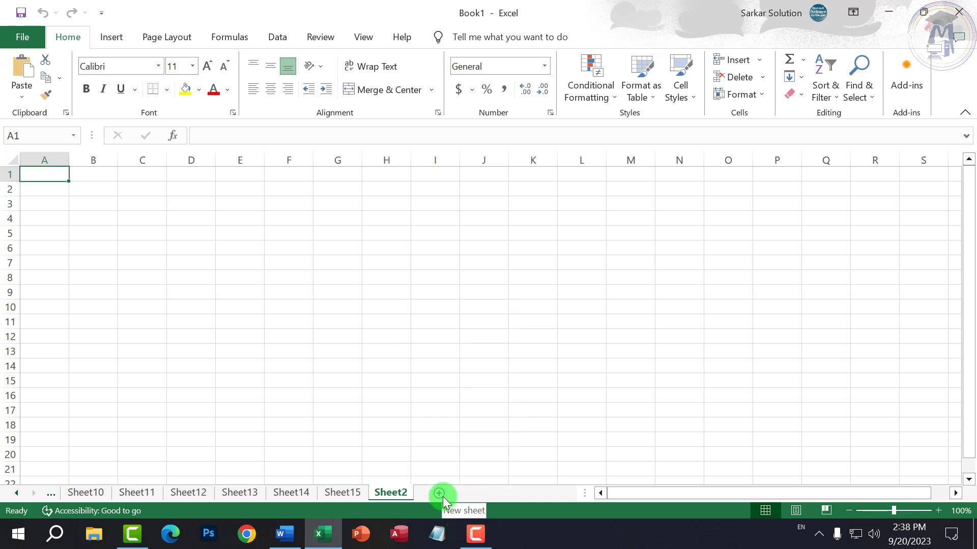
pyautogui.rightClick(409, 492)
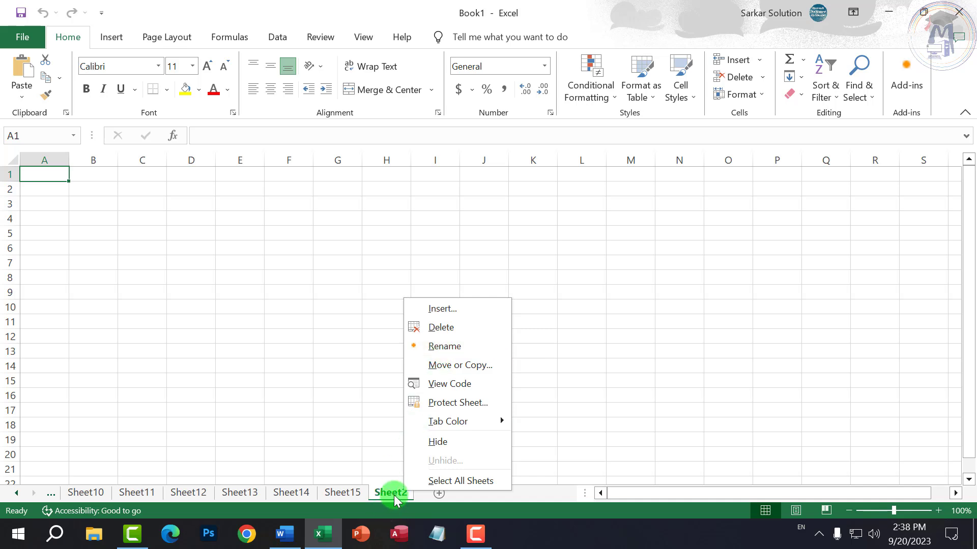
# - Rename the Sheet2 tab to Class1 using its Rename command
pyautogui.click(447, 349)
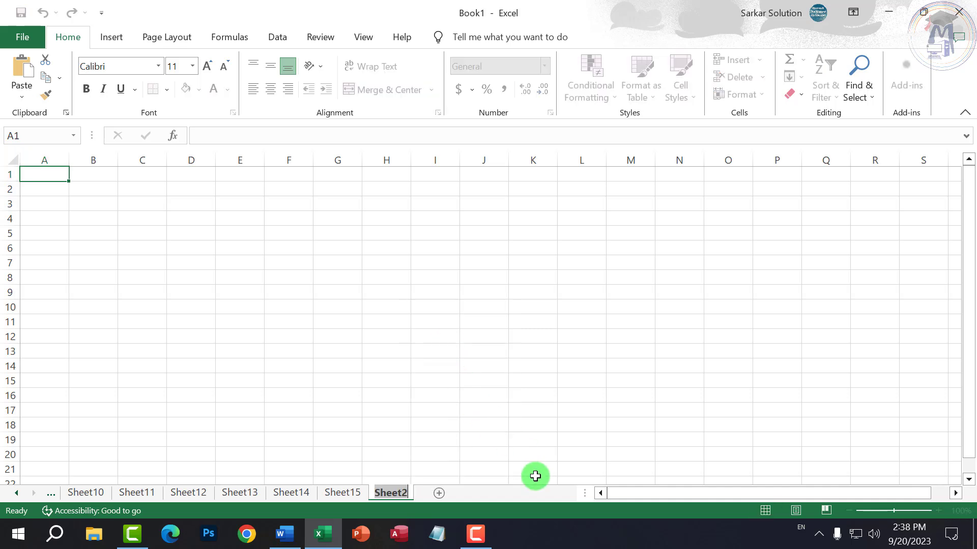
pyautogui.write('Class1')
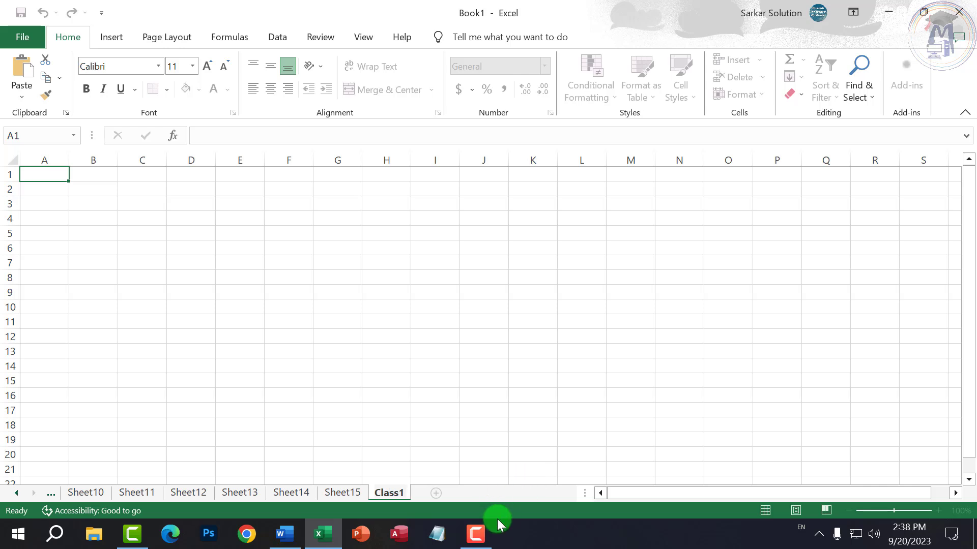
pyautogui.click(340, 493)
pyautogui.rightClick(340, 493)
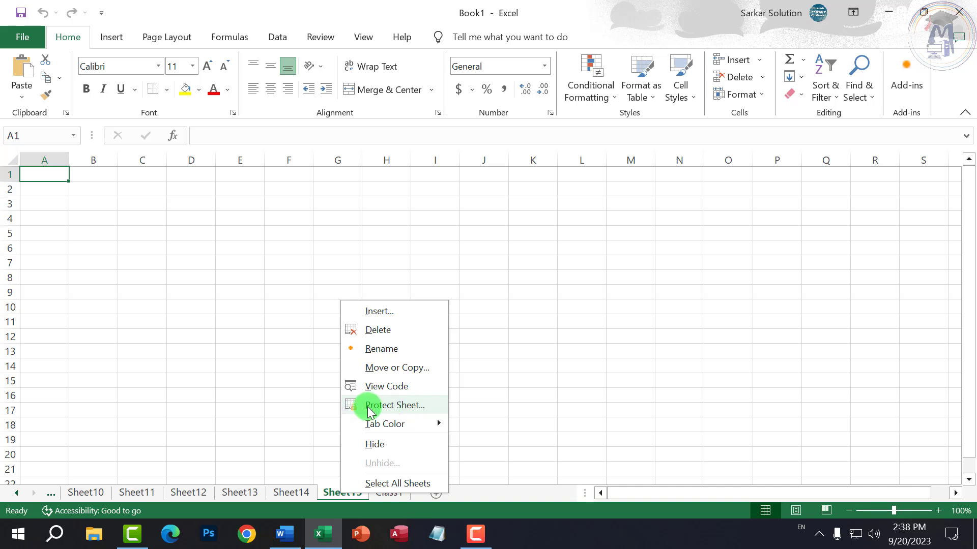
# - Protect Sheet15 with a password so its cells are locked
pyautogui.click(385, 407)
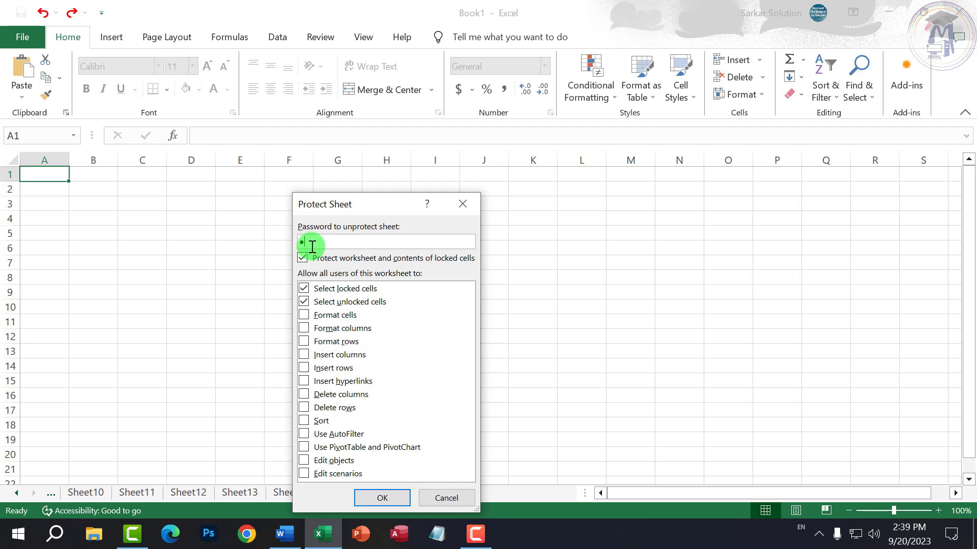
pyautogui.click(382, 498)
pyautogui.write('1234')
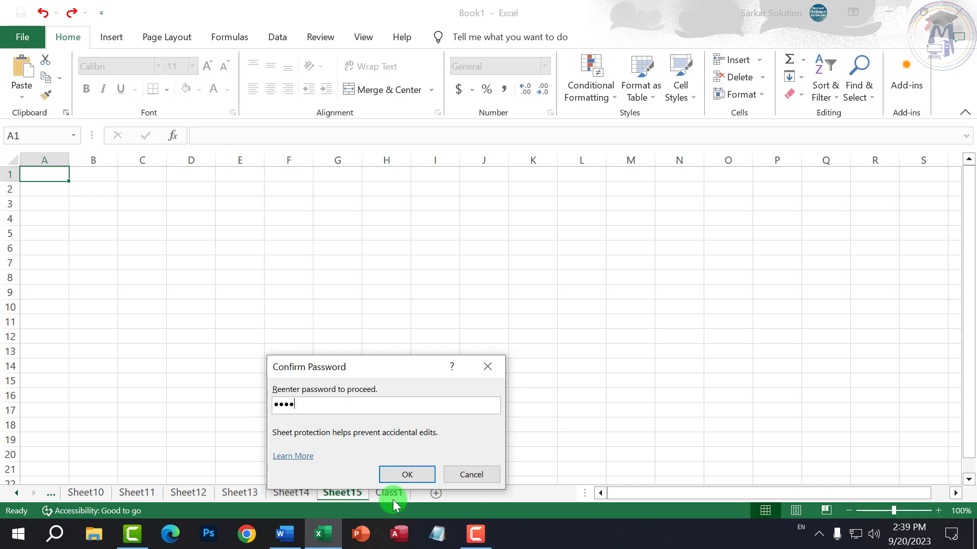
pyautogui.click(420, 470)
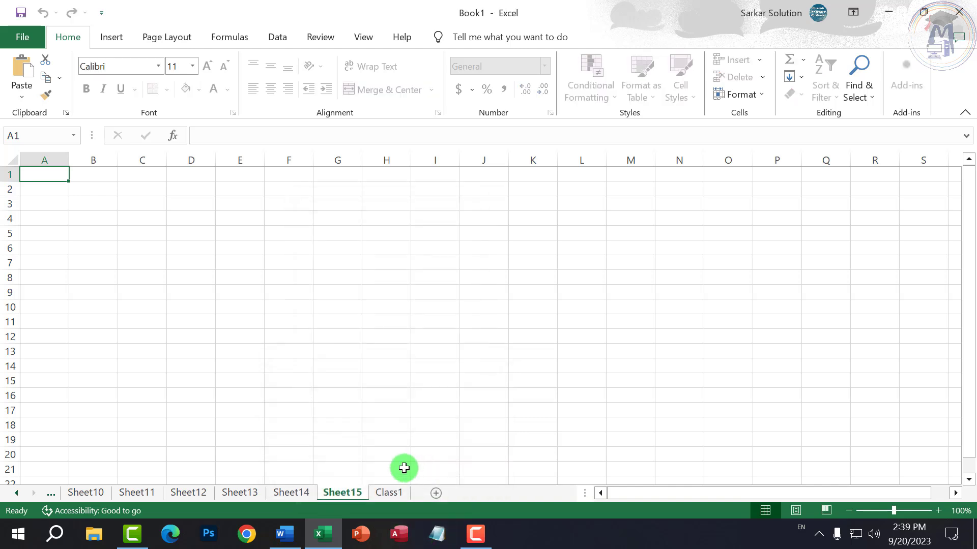
# - Try editing cells G6, F11 and F9 on protected Sheet15, dismissing each refusal warning
pyautogui.click(337, 322)
pyautogui.doubleClick(245, 264)
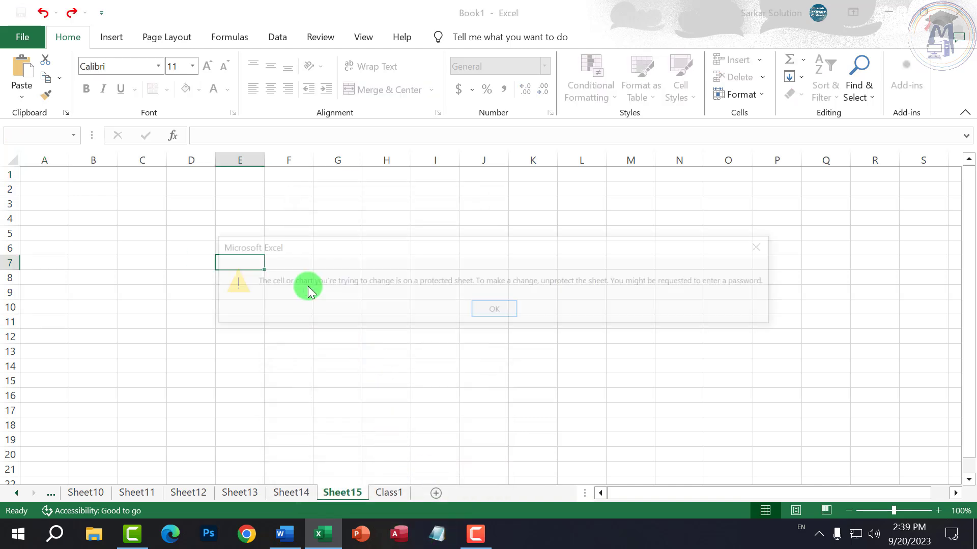
pyautogui.click(501, 308)
pyautogui.doubleClick(322, 310)
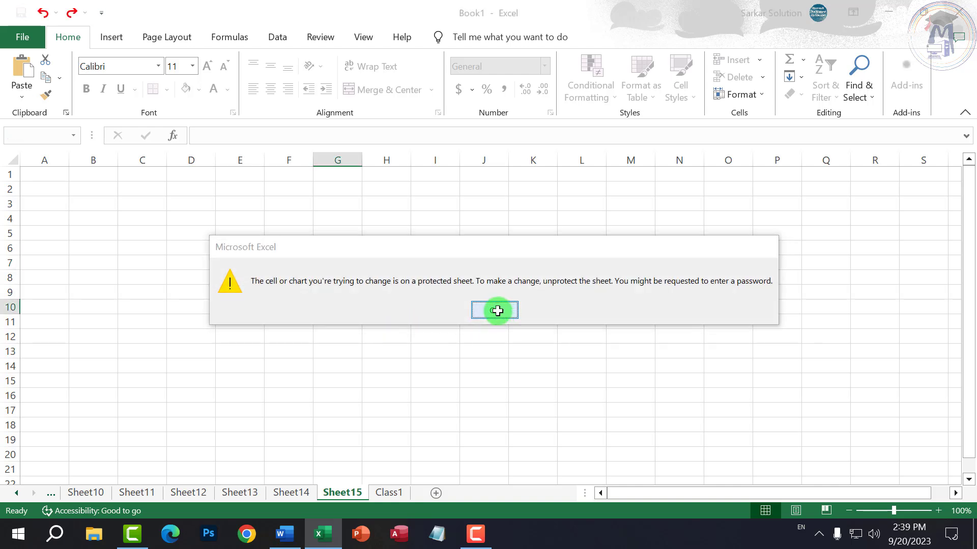
pyautogui.click(496, 311)
pyautogui.click(342, 249)
pyautogui.doubleClick(342, 248)
pyautogui.click(497, 311)
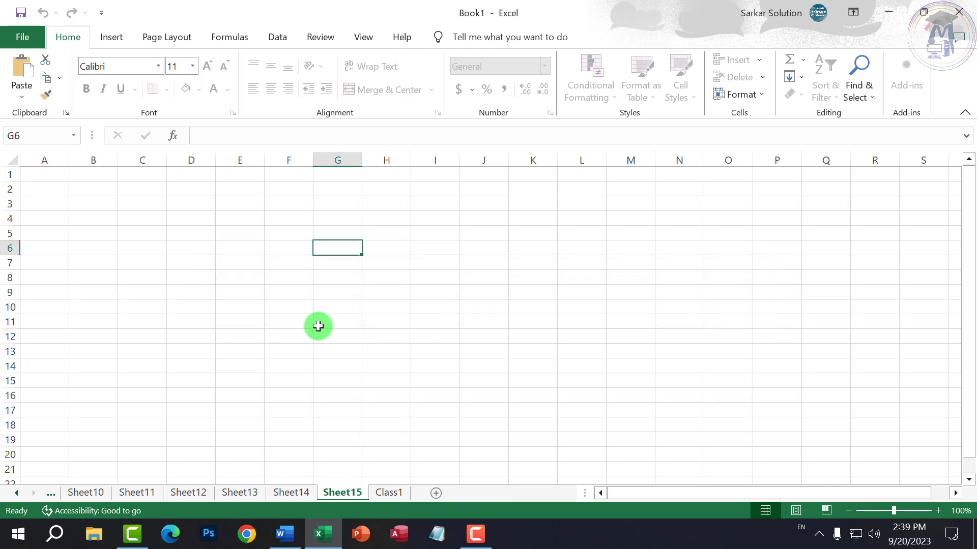
pyautogui.doubleClick(318, 326)
pyautogui.click(495, 309)
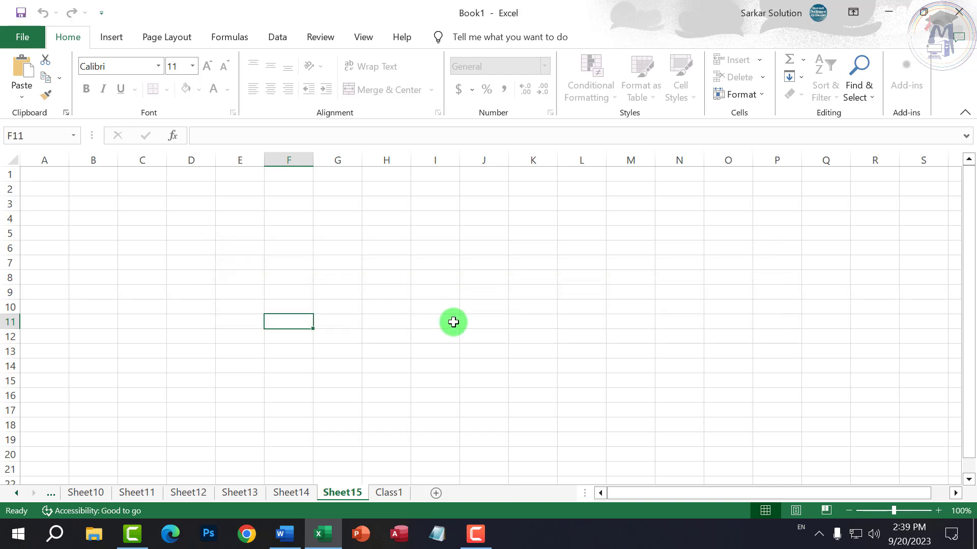
pyautogui.doubleClick(284, 287)
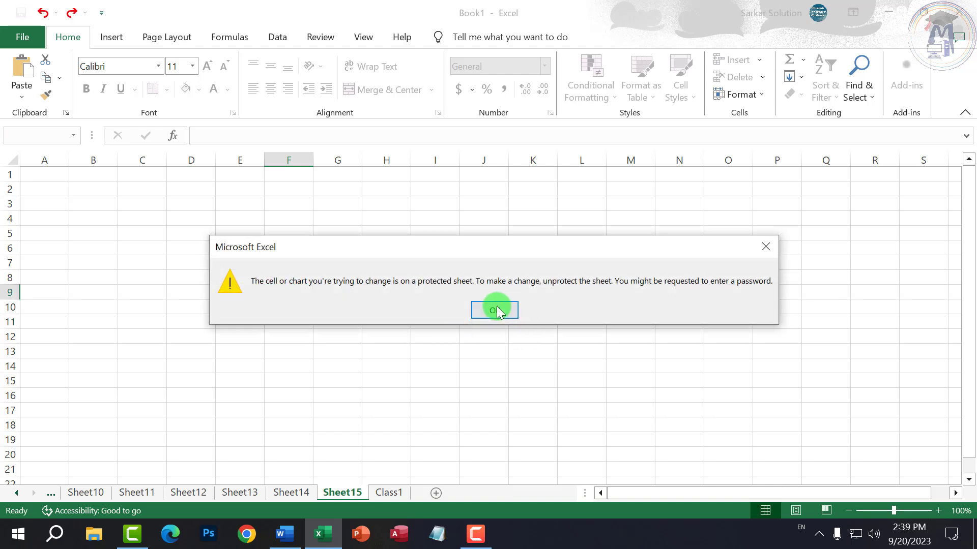
pyautogui.click(497, 310)
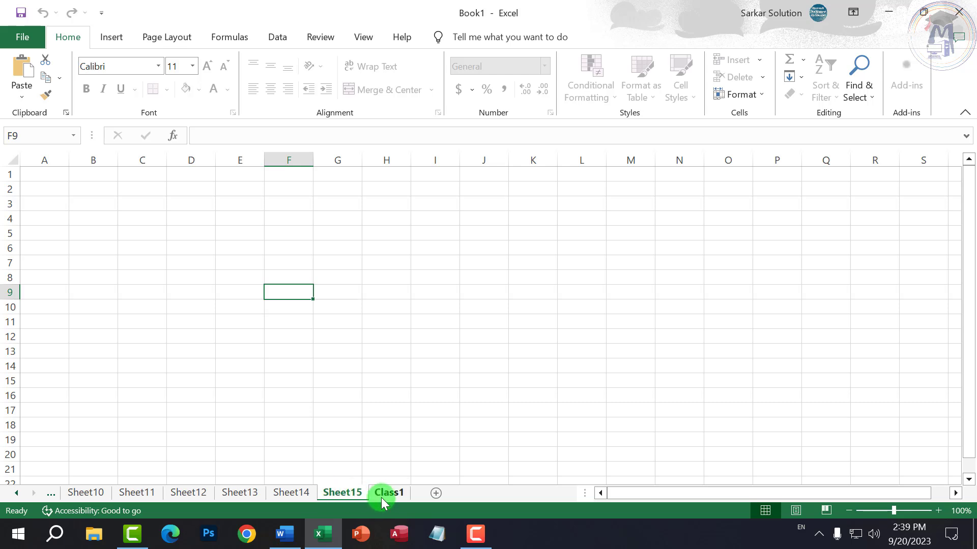
# - On Class1, enter tjgfj in F9, gfj in K10, fjgf in H13 and gj in D12
pyautogui.click(380, 498)
pyautogui.click(280, 290)
pyautogui.write('tjgfj')
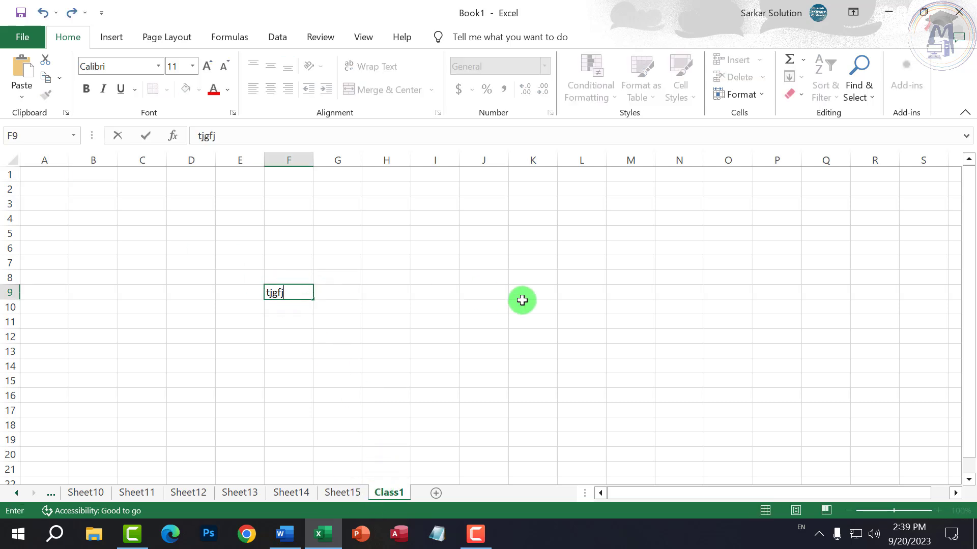
pyautogui.click(522, 301)
pyautogui.write('gfj')
pyautogui.click(375, 351)
pyautogui.write('fjgf')
pyautogui.click(211, 339)
pyautogui.write('gj')
pyautogui.click(363, 286)
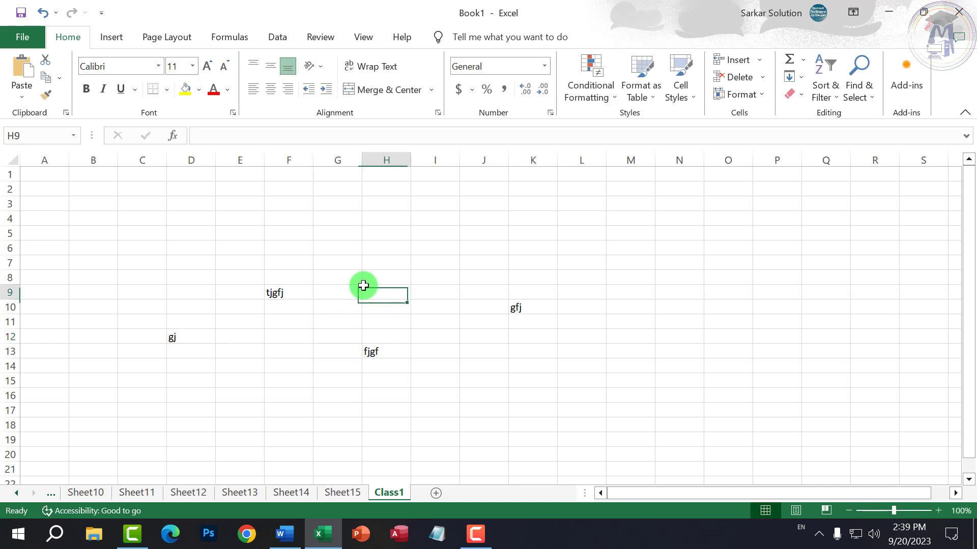
# - Unprotect Sheet15 by entering its password
pyautogui.click(339, 492)
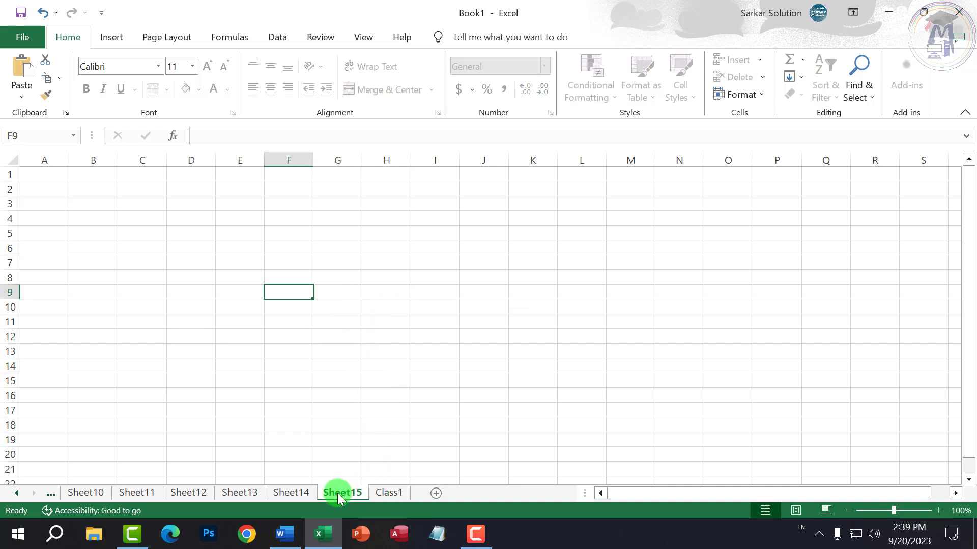
pyautogui.rightClick(337, 493)
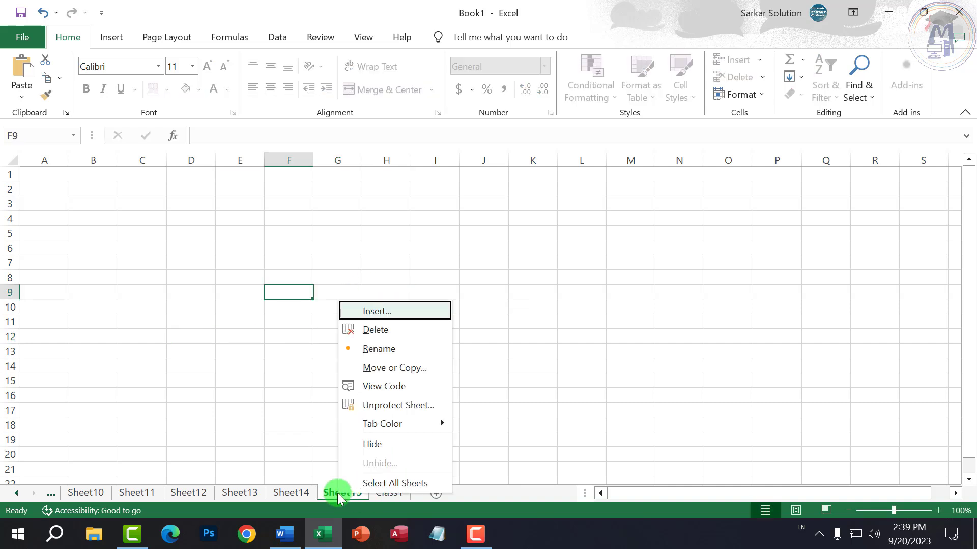
pyautogui.click(385, 407)
pyautogui.write('12')
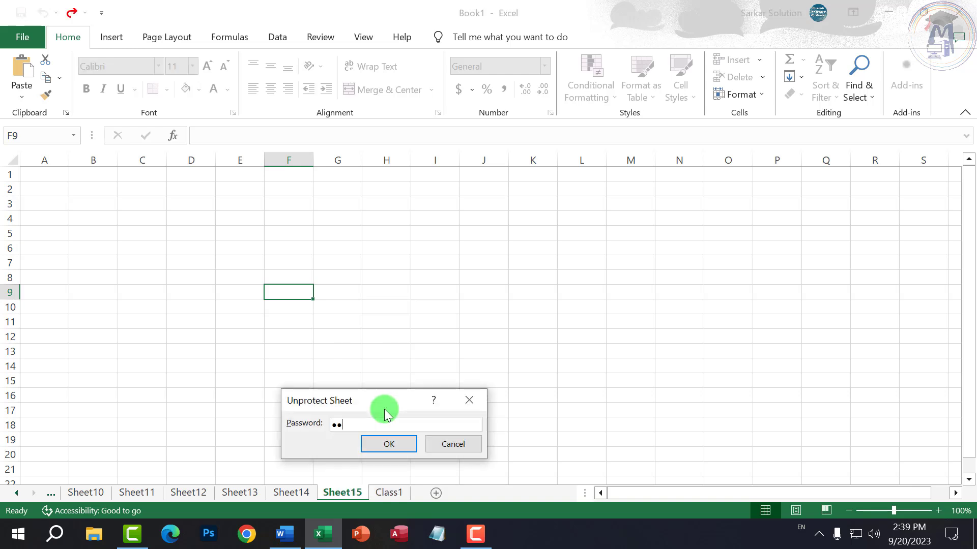
pyautogui.write('34')
pyautogui.click(389, 443)
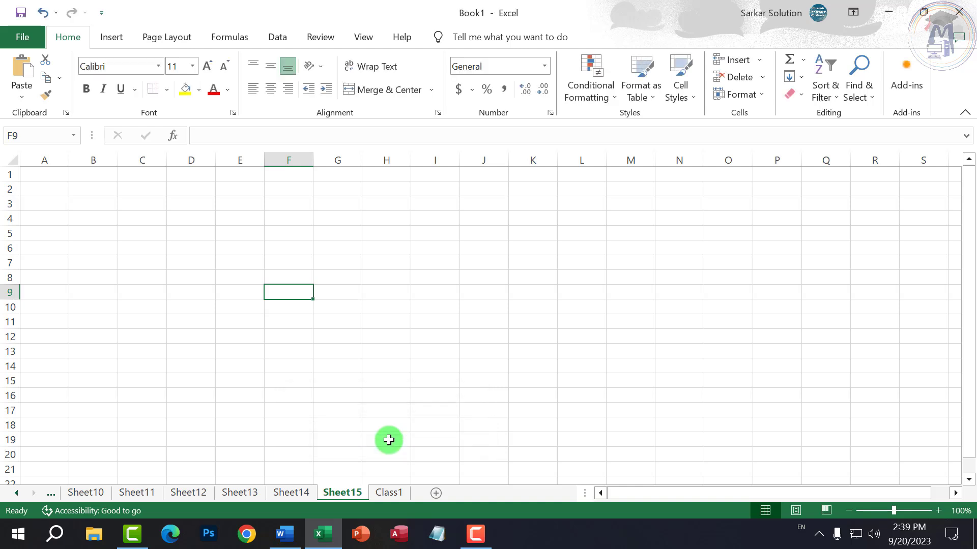
# - Enter dfhfdh in G11, dfh in I8, hf in F8 and fd in E13 on Sheet15
pyautogui.click(323, 327)
pyautogui.write('dfhfdh')
pyautogui.click(421, 279)
pyautogui.write('dfh')
pyautogui.click(275, 277)
pyautogui.write('hf')
pyautogui.click(260, 356)
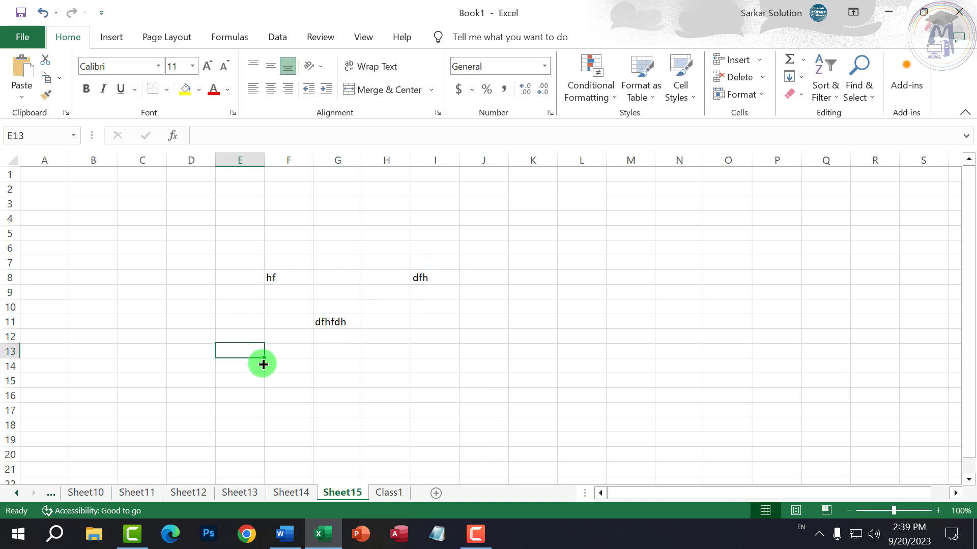
pyautogui.write('fd')
pyautogui.press('Return')
pyautogui.write('fd')
pyautogui.click(348, 383)
# - Open and close the Sheet15 tab menu, then cycle through Sheet12–Sheet15 and Class1
pyautogui.rightClick(350, 492)
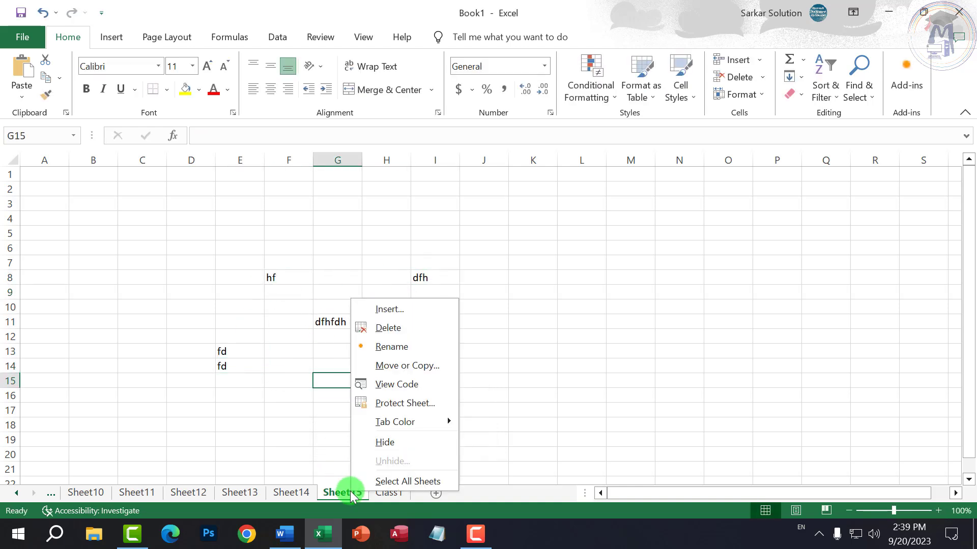
pyautogui.click(298, 493)
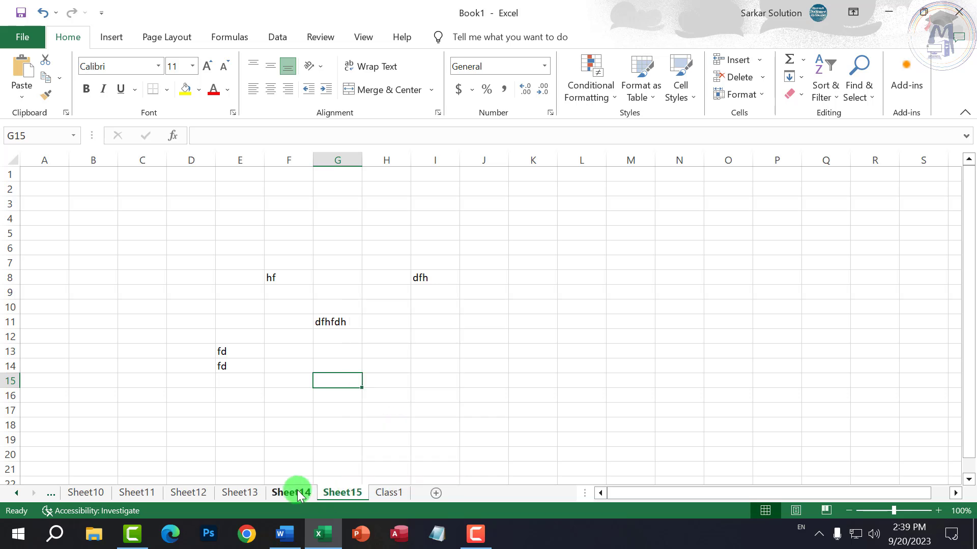
pyautogui.click(243, 493)
pyautogui.click(195, 491)
pyautogui.click(244, 492)
pyautogui.click(307, 496)
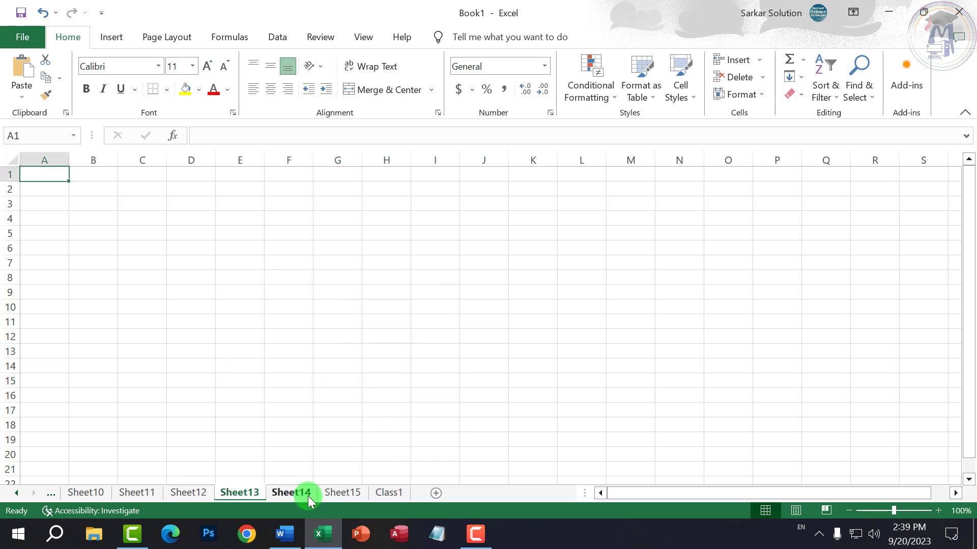
pyautogui.click(356, 493)
pyautogui.click(391, 493)
pyautogui.click(351, 494)
pyautogui.click(291, 493)
pyautogui.click(224, 496)
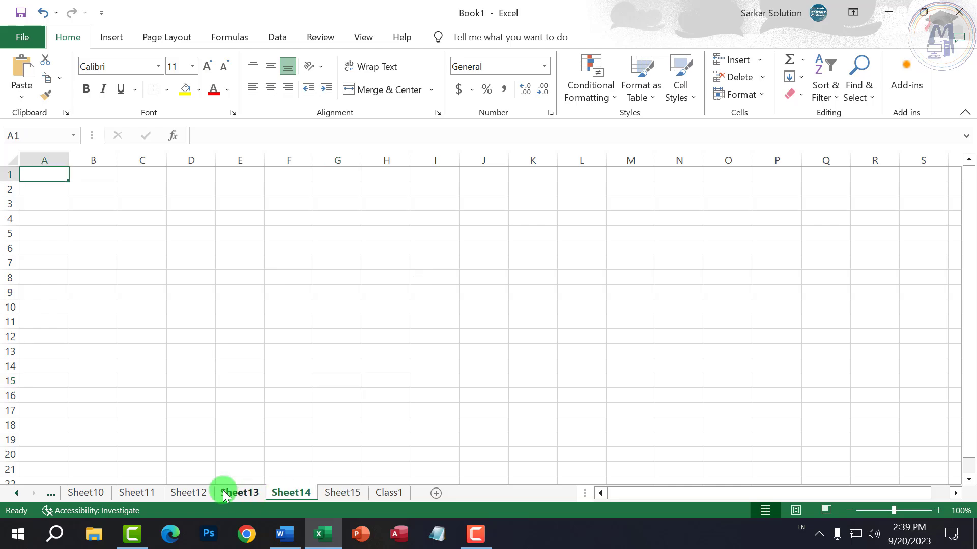
pyautogui.click(338, 493)
# - Browse the Insert, Page Layout and Formulas ribbons, then flip between Sheet14, Sheet15 and Class1
pyautogui.click(108, 37)
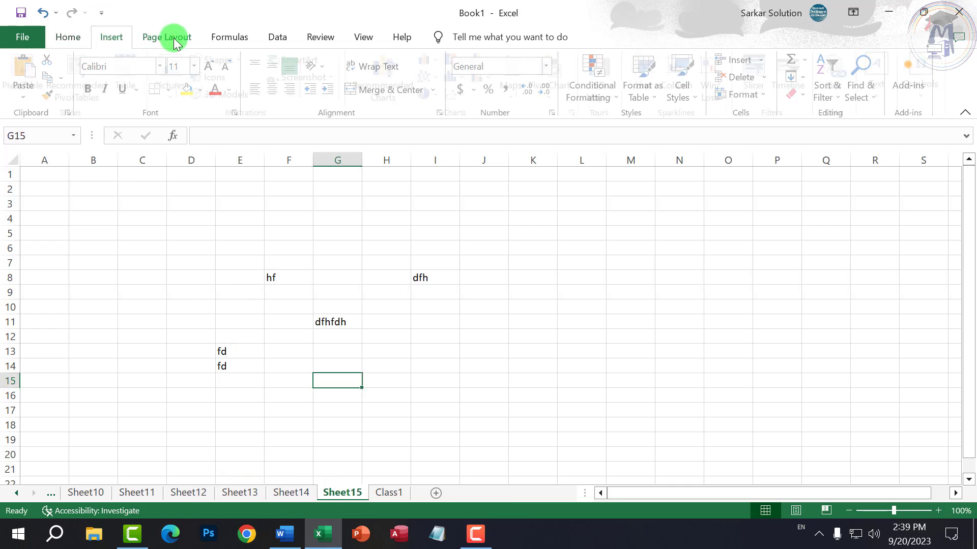
pyautogui.click(174, 41)
pyautogui.click(229, 38)
pyautogui.click(69, 38)
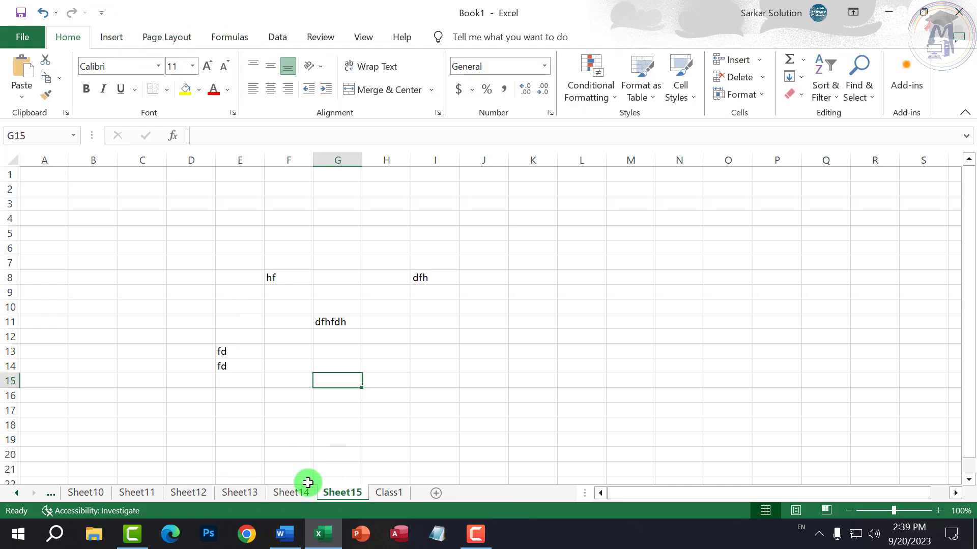
pyautogui.click(308, 486)
pyautogui.click(346, 493)
pyautogui.click(401, 492)
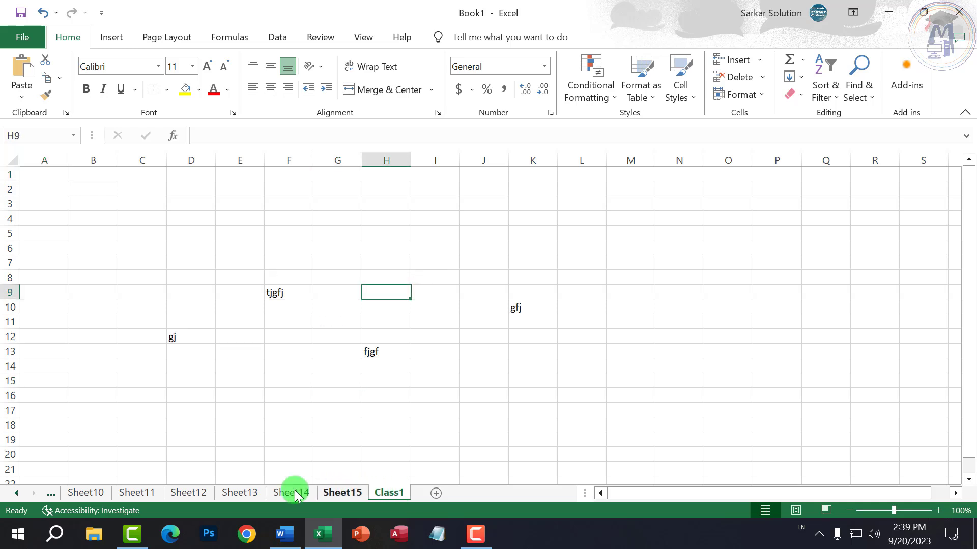
pyautogui.click(346, 493)
pyautogui.click(389, 492)
pyautogui.click(342, 492)
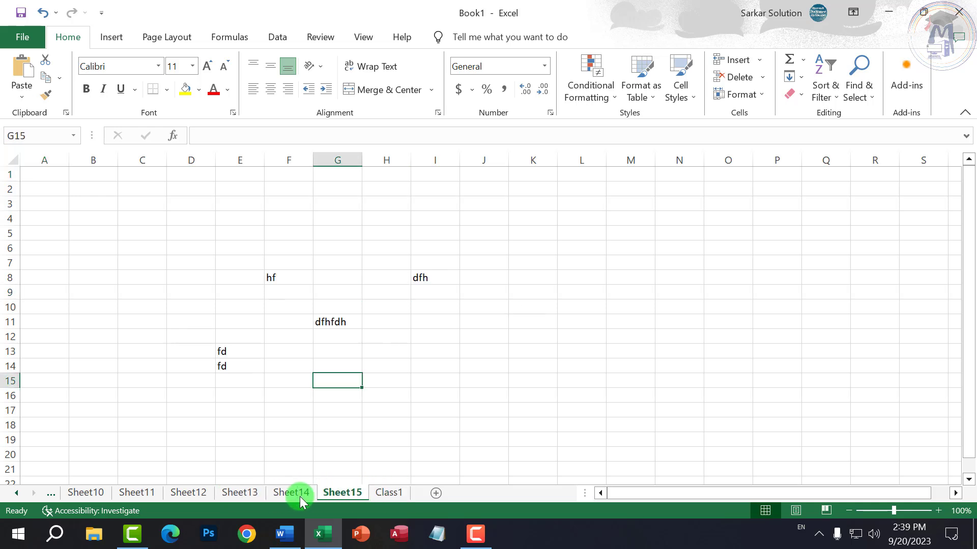
pyautogui.click(300, 493)
pyautogui.click(364, 493)
# - Colour the Sheet15 tab yellow
pyautogui.rightClick(343, 492)
pyautogui.moveTo(431, 421)
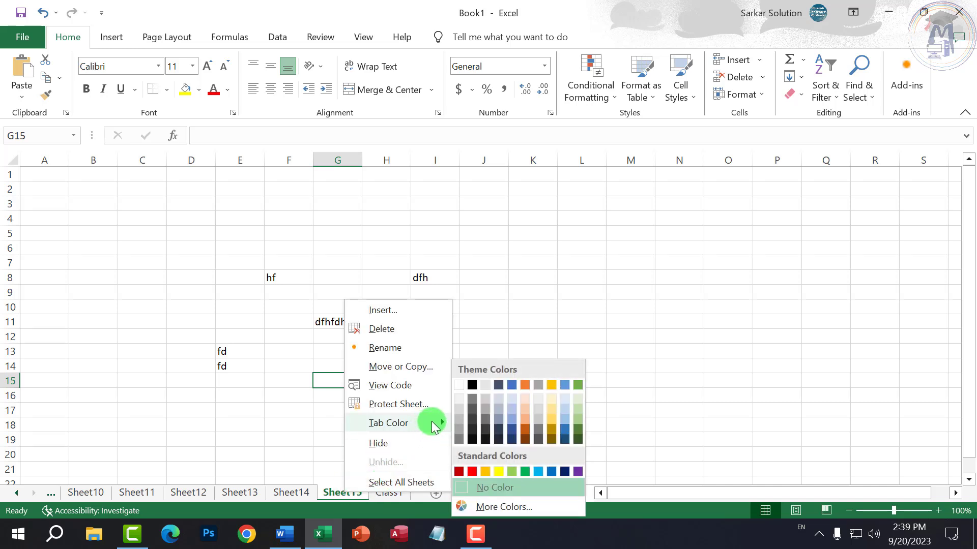
pyautogui.click(500, 471)
pyautogui.click(387, 492)
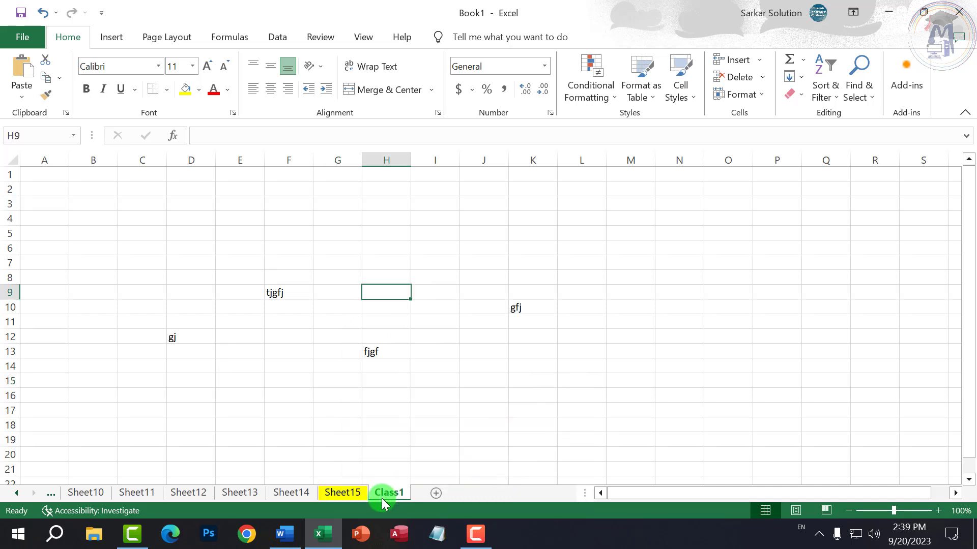
# - Colour the Sheet14 tab green
pyautogui.rightClick(294, 492)
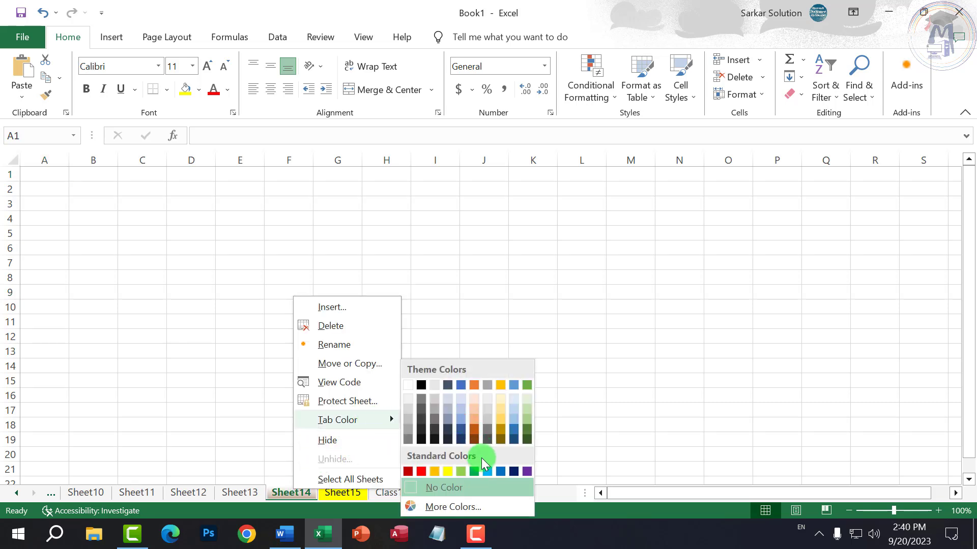
pyautogui.press('Escape')
pyautogui.click(471, 474)
pyautogui.click(390, 494)
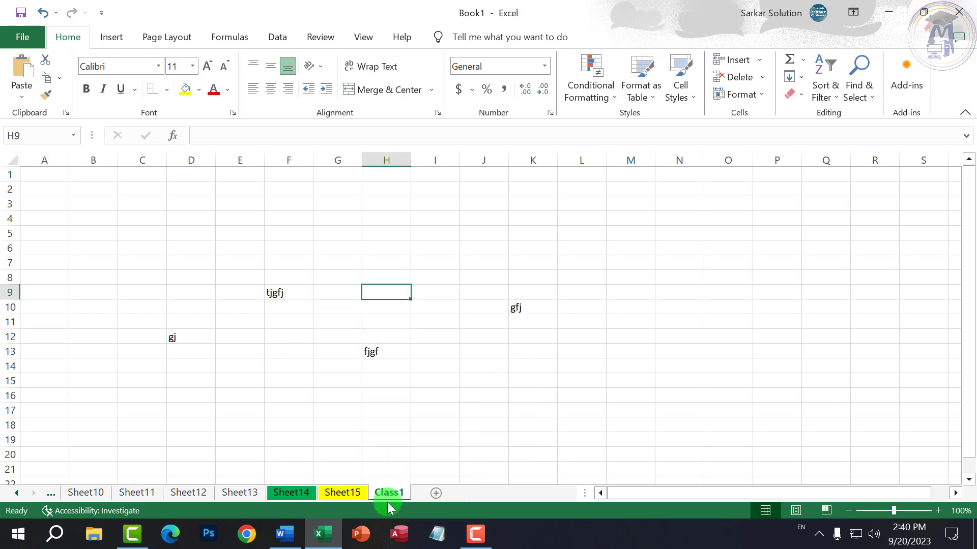
# - Reopen the Sheet15 tab menu without changes, then compare the Sheet14 and Sheet15 tab colours
pyautogui.rightClick(335, 493)
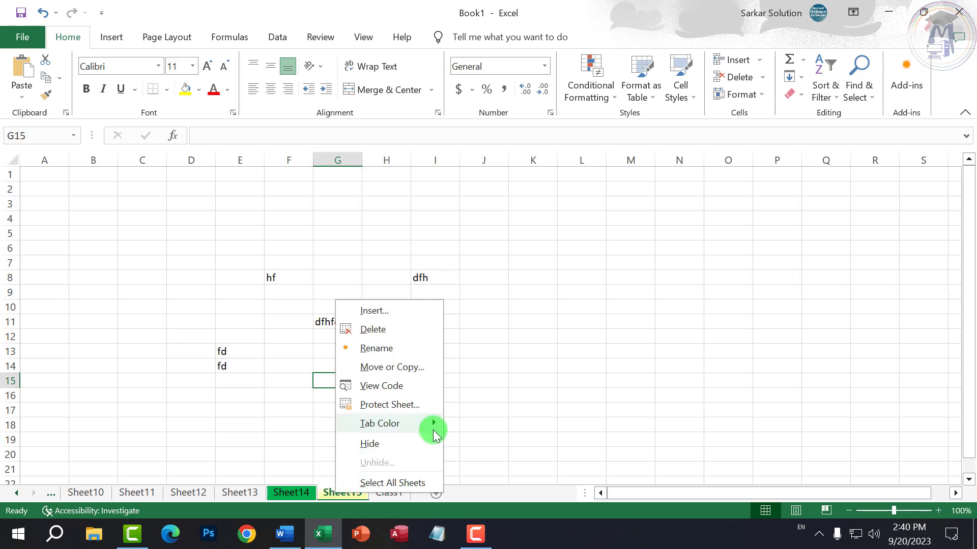
pyautogui.moveTo(432, 428)
pyautogui.click(292, 490)
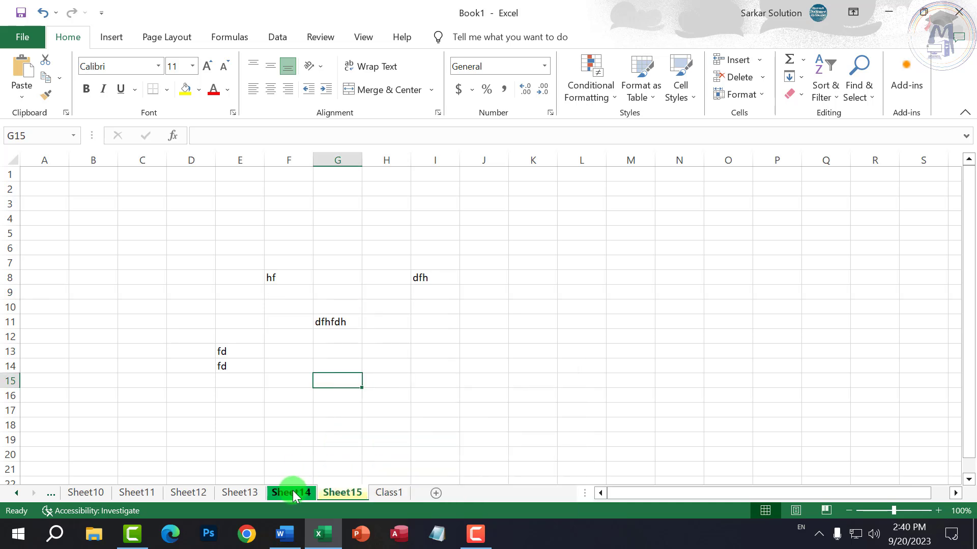
pyautogui.click(306, 493)
pyautogui.click(353, 493)
pyautogui.click(306, 492)
pyautogui.click(342, 492)
pyautogui.click(310, 492)
pyautogui.click(329, 490)
# - Hide Sheet15 and Sheet14 from the workbook
pyautogui.rightClick(328, 492)
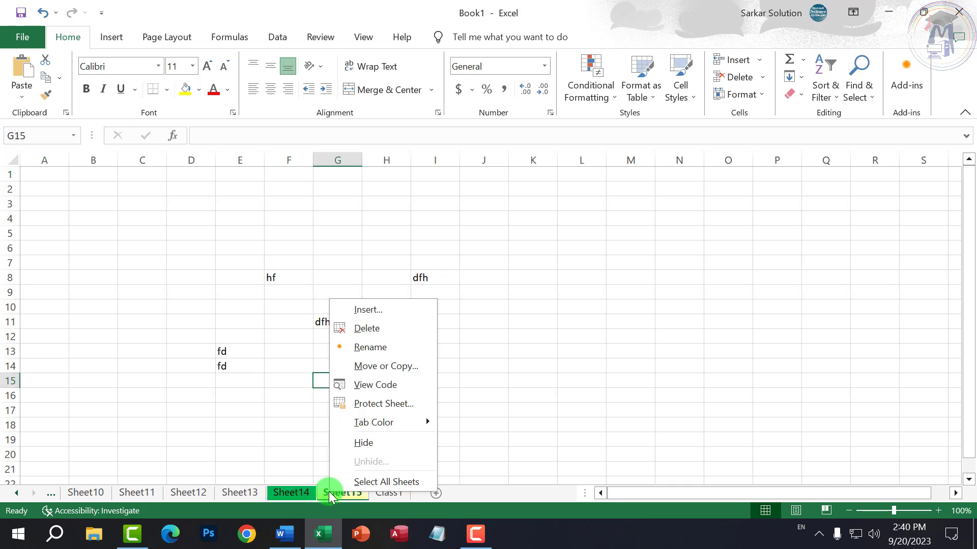
pyautogui.click(363, 444)
pyautogui.rightClick(291, 492)
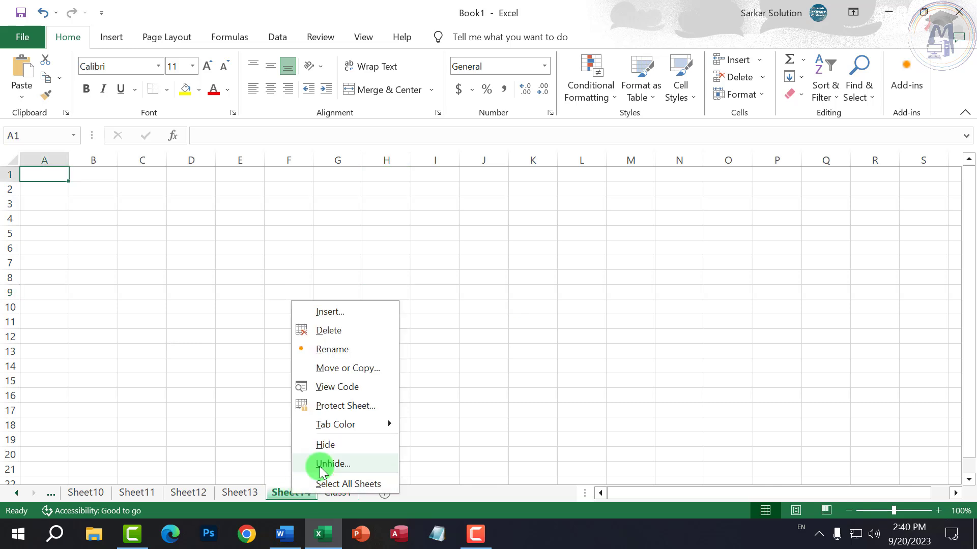
pyautogui.click(333, 445)
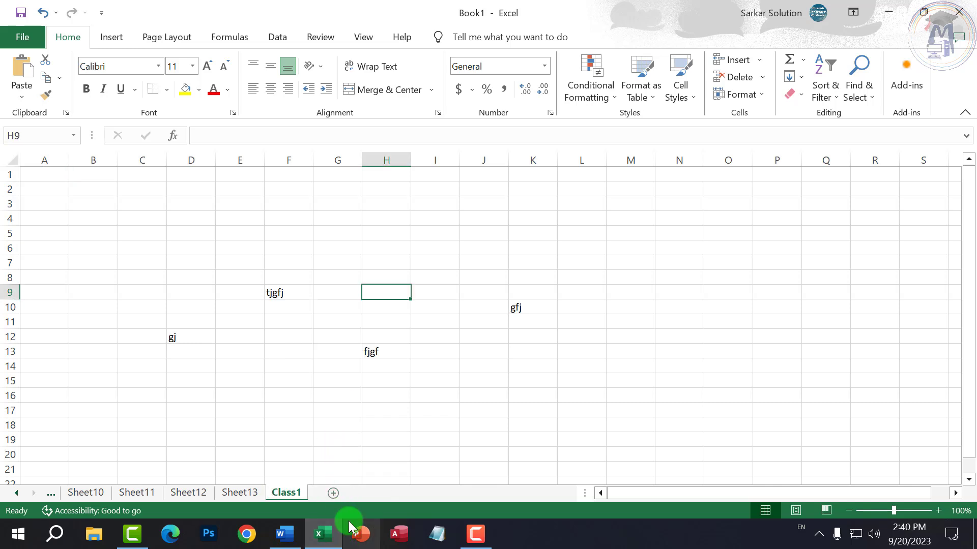
# - Check Sheet12, Sheet13 and Class1, ending on the empty Sheet13
pyautogui.click(199, 492)
pyautogui.click(236, 493)
pyautogui.click(281, 493)
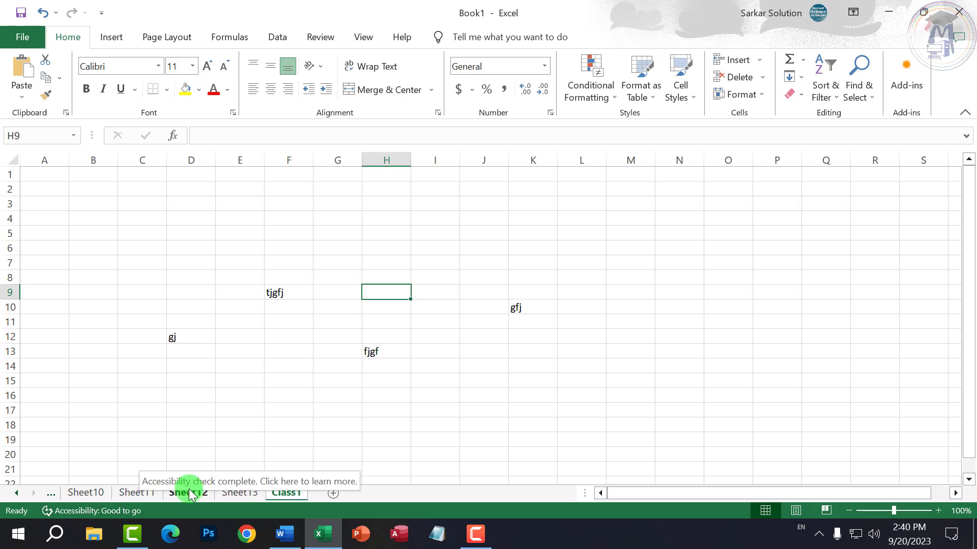
pyautogui.click(251, 493)
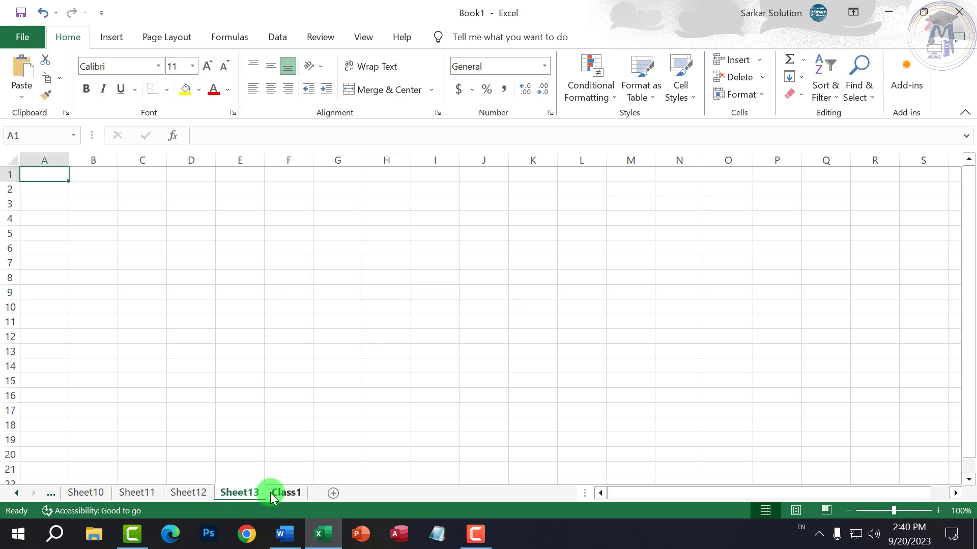
# - Unhide Sheet14 from the hidden-sheets list
pyautogui.rightClick(270, 492)
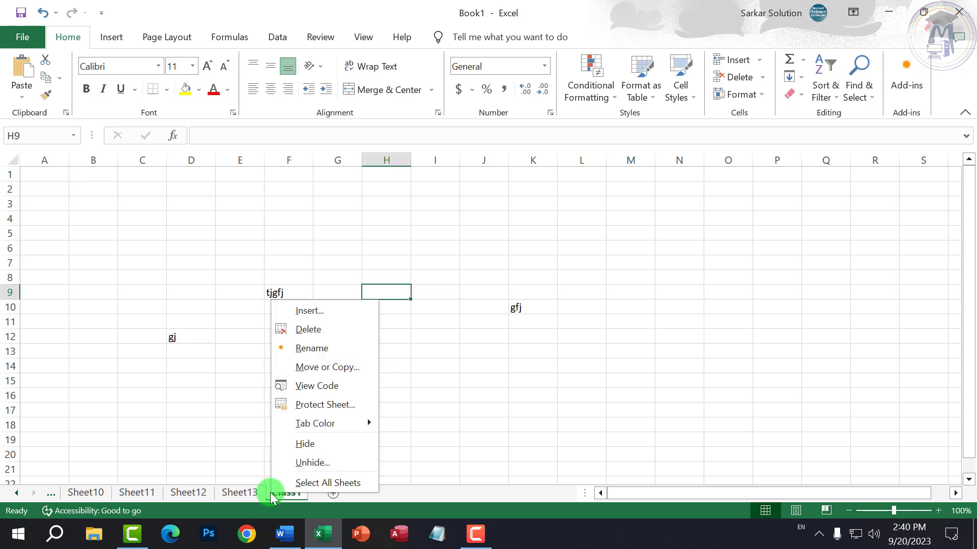
pyautogui.click(304, 464)
pyautogui.moveTo(311, 356); pyautogui.dragTo(422, 286)
pyautogui.click(371, 313)
pyautogui.click(371, 305)
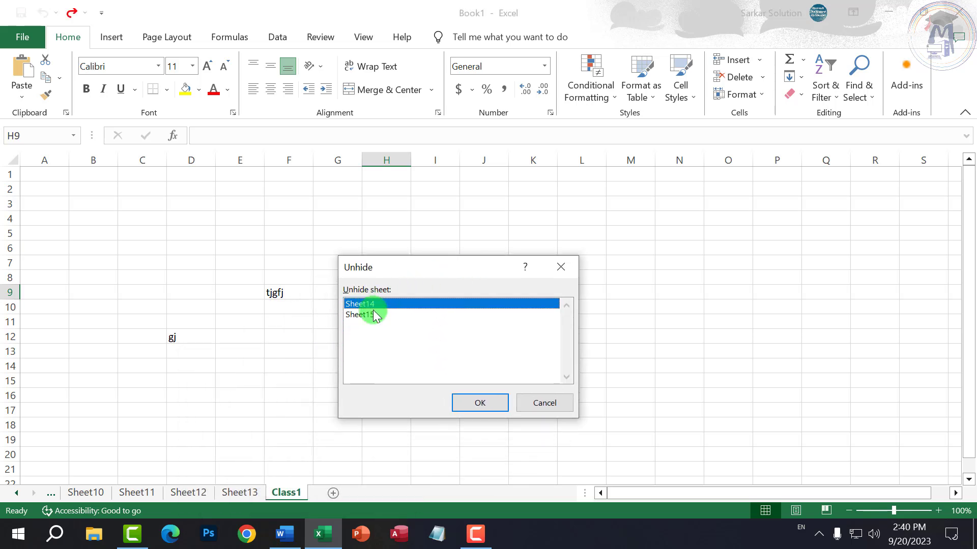
pyautogui.click(469, 403)
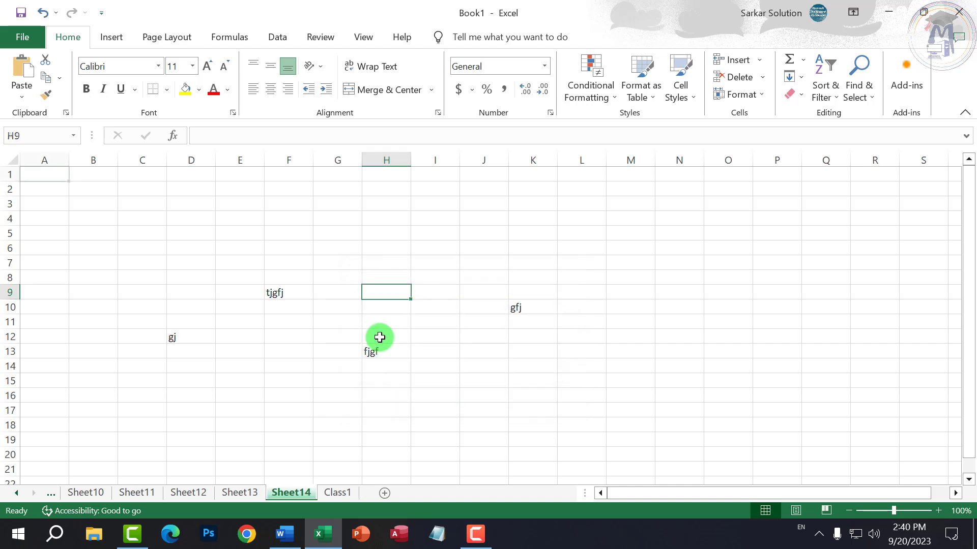
# - Unhide Sheet15 as well, then view Sheet15 and Sheet14
pyautogui.rightClick(315, 493)
pyautogui.click(343, 463)
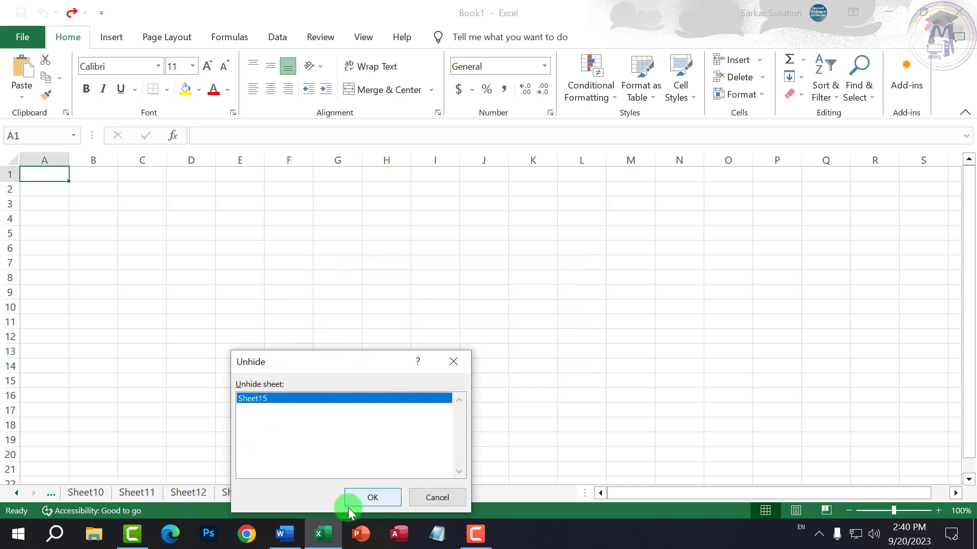
pyautogui.click(351, 499)
pyautogui.click(292, 493)
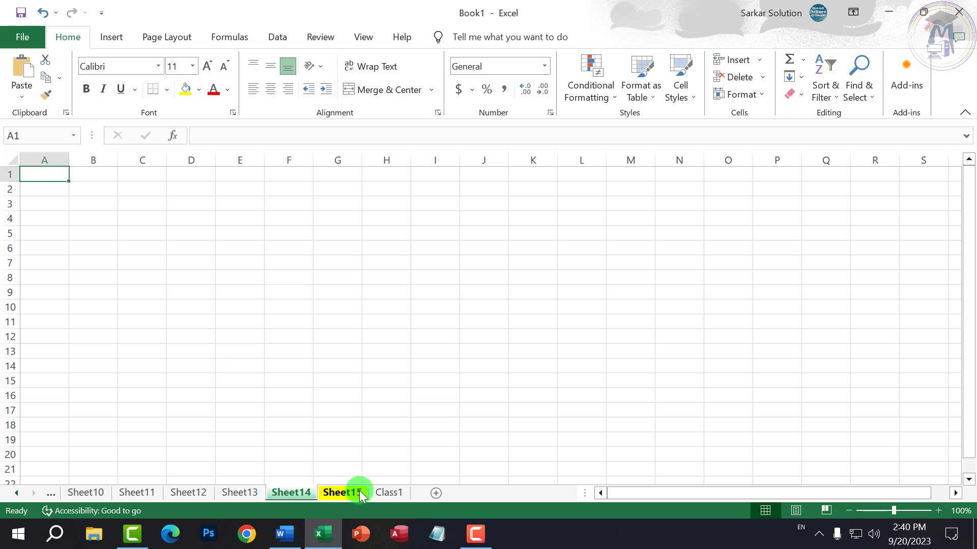
pyautogui.click(305, 491)
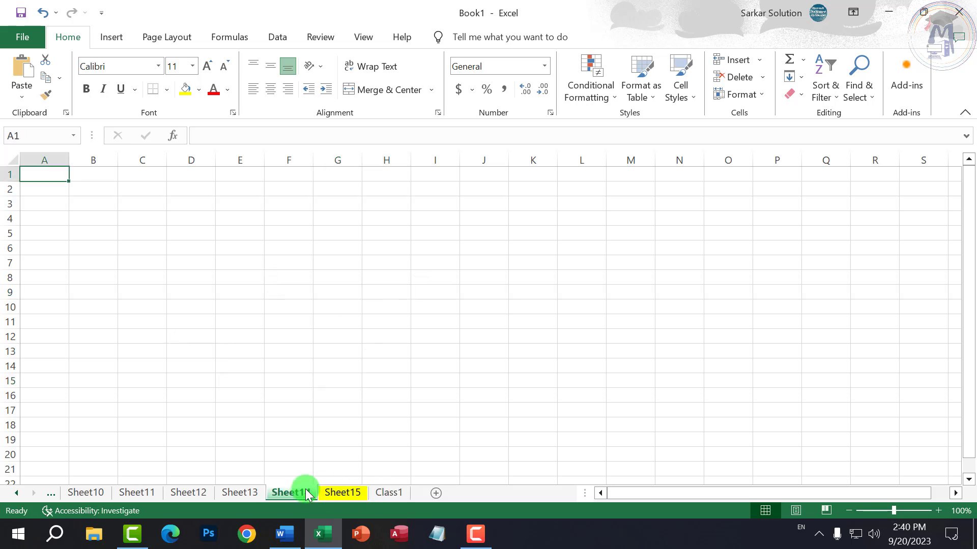
# - Group all sheets with Select All Sheets, then ungroup them by switching to Class1
pyautogui.rightClick(344, 492)
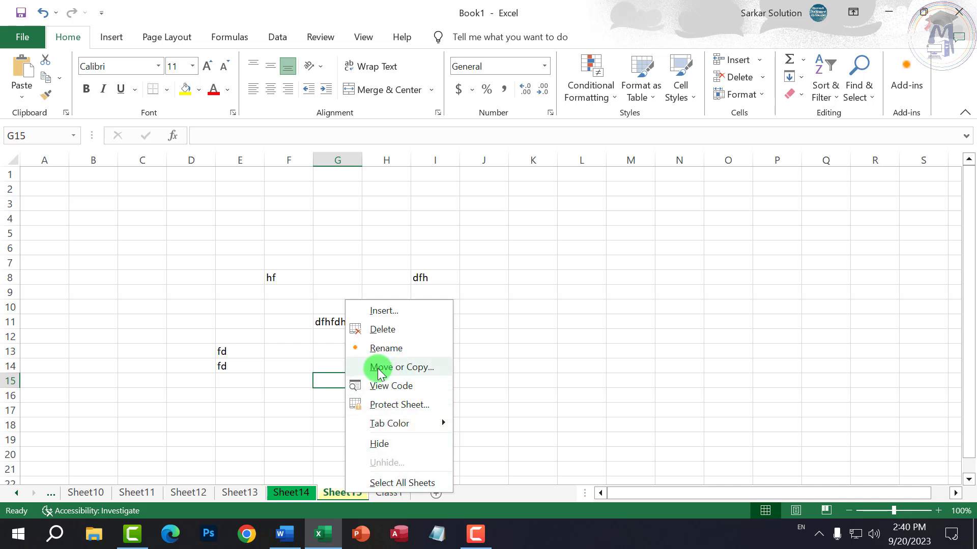
pyautogui.click(383, 483)
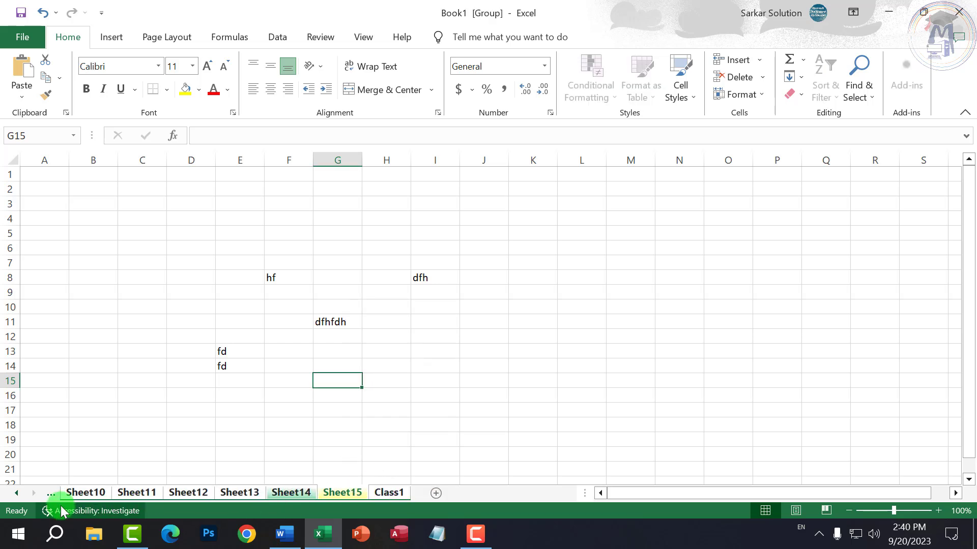
pyautogui.click(348, 496)
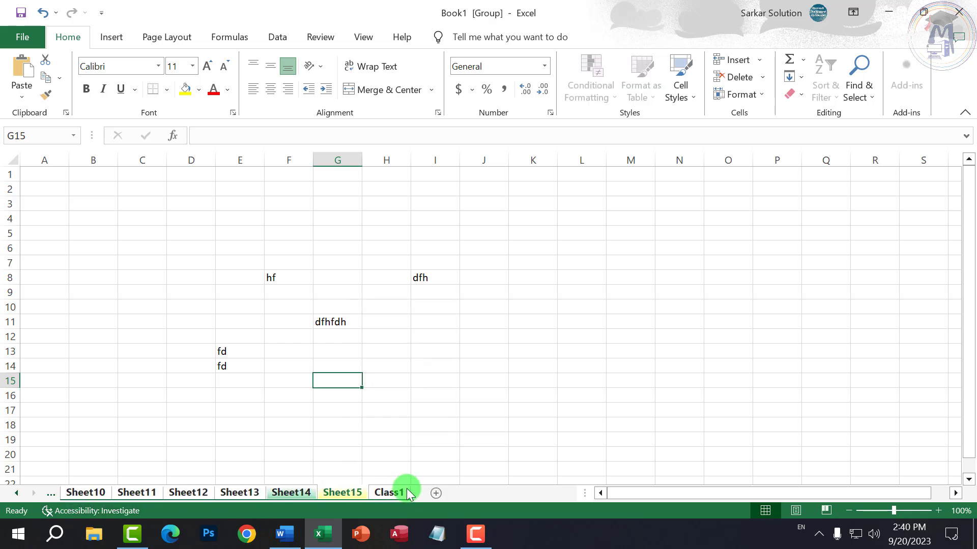
pyautogui.click(393, 493)
pyautogui.rightClick(388, 495)
pyautogui.click(388, 493)
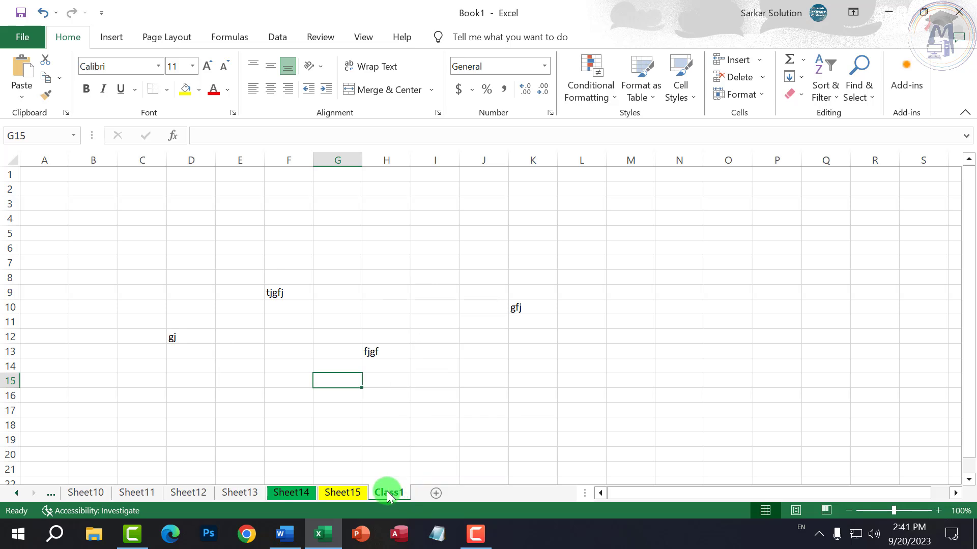
pyautogui.click(374, 491)
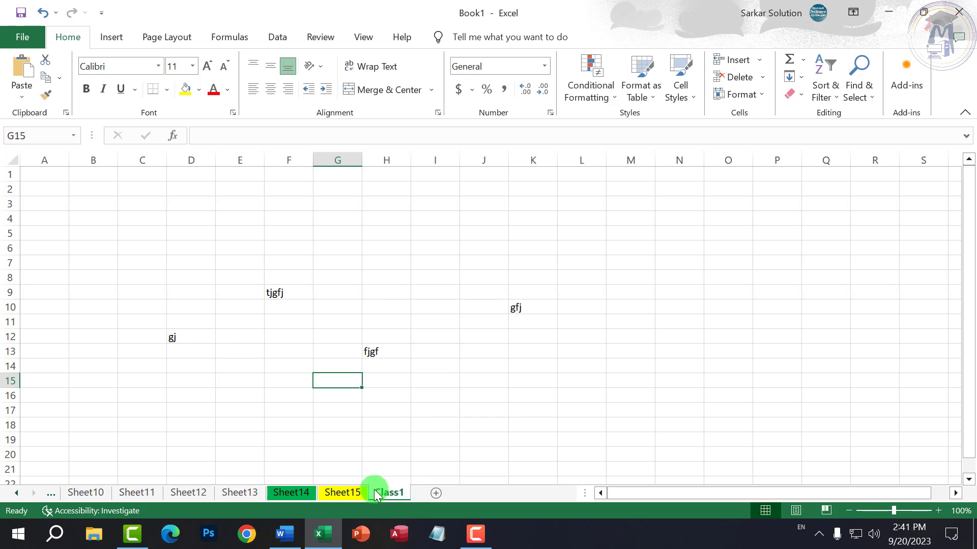
# - Add a new blank Sheet16 after Class1 and bring up its tab menu
pyautogui.click(438, 492)
pyautogui.rightClick(444, 492)
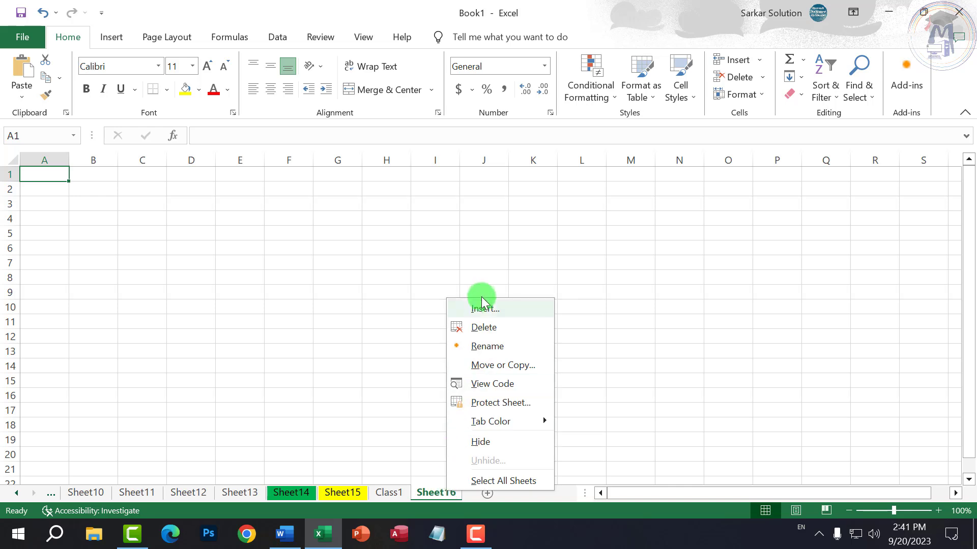
pyautogui.rightClick(425, 486)
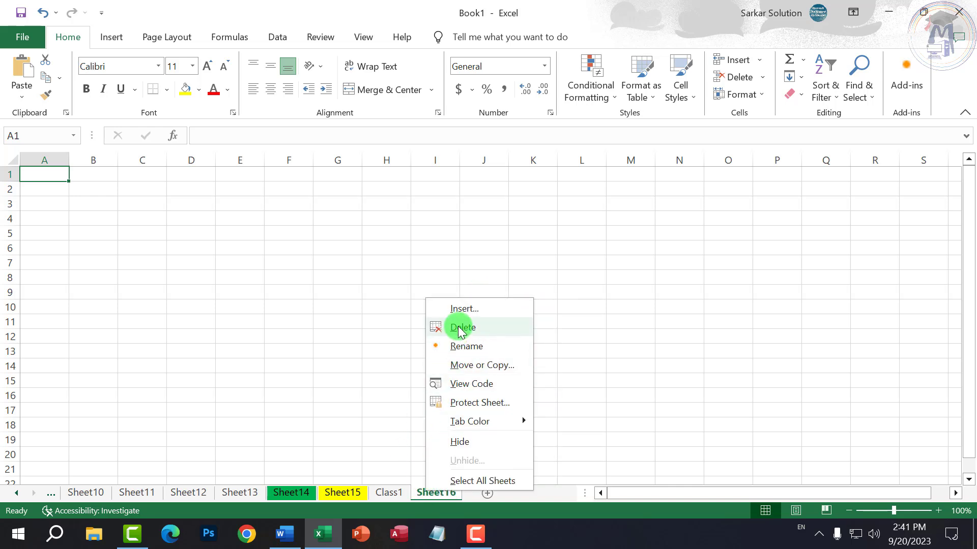
# - Keep Sheet16, review the accessibility warnings, then dismiss the tip and close the Accessibility pane
pyautogui.click(413, 496)
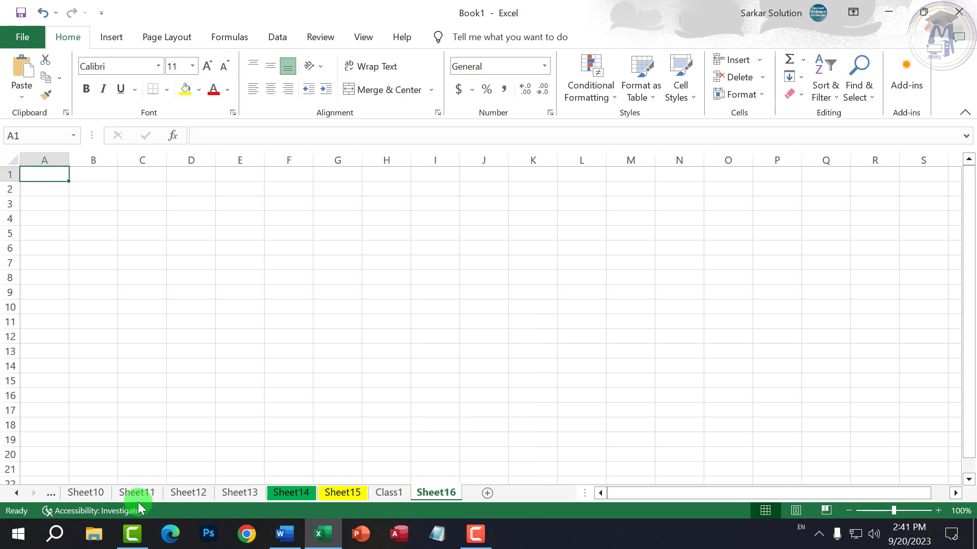
pyautogui.click(96, 509)
pyautogui.click(102, 492)
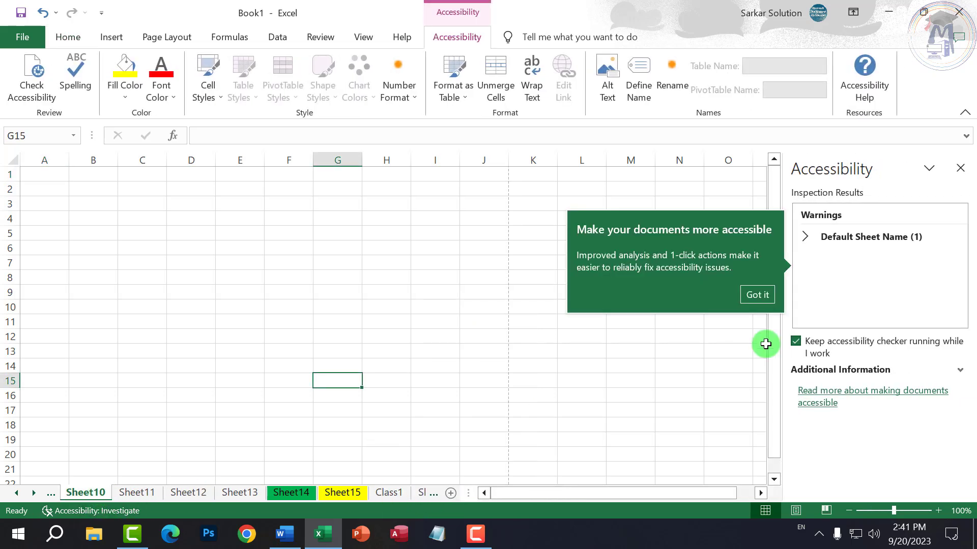
pyautogui.click(757, 294)
pyautogui.click(960, 168)
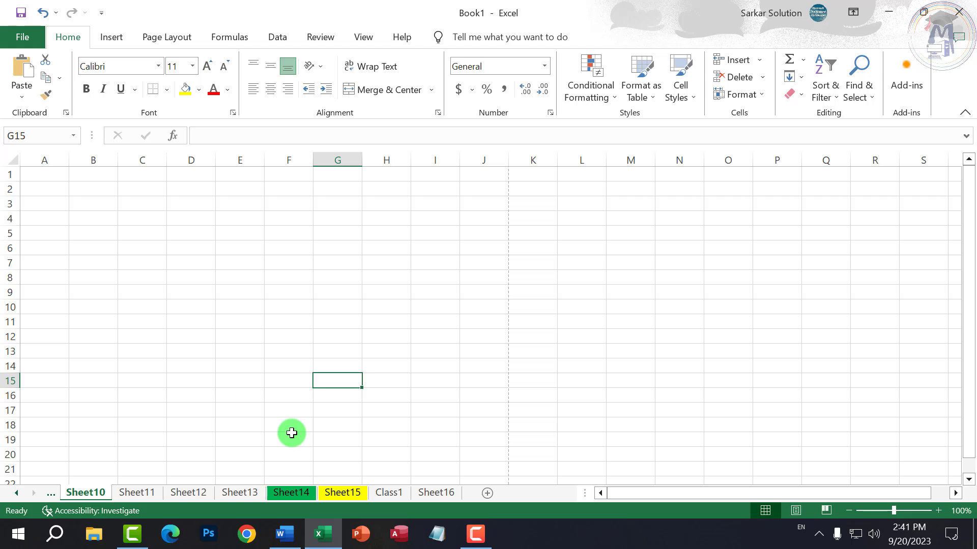
pyautogui.click(285, 533)
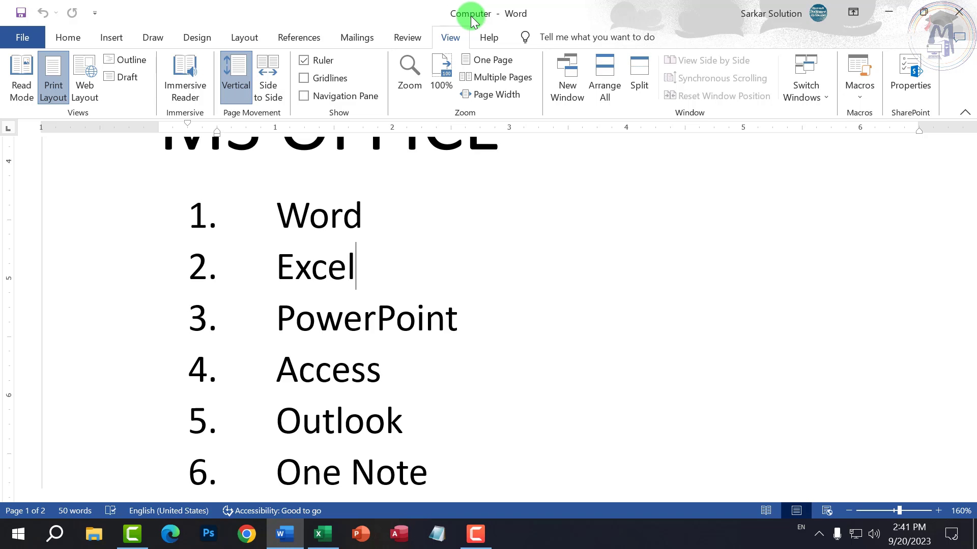
pyautogui.click(323, 533)
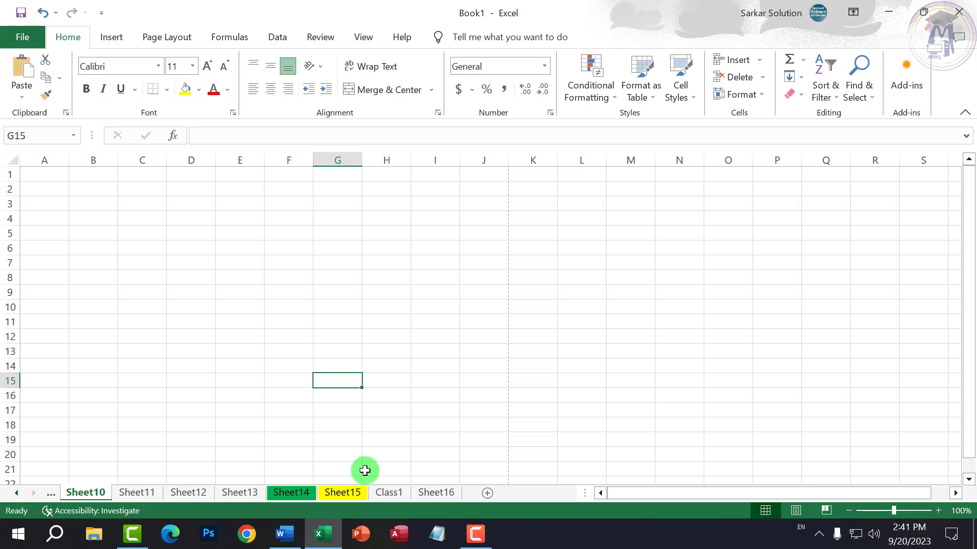
pyautogui.click(285, 533)
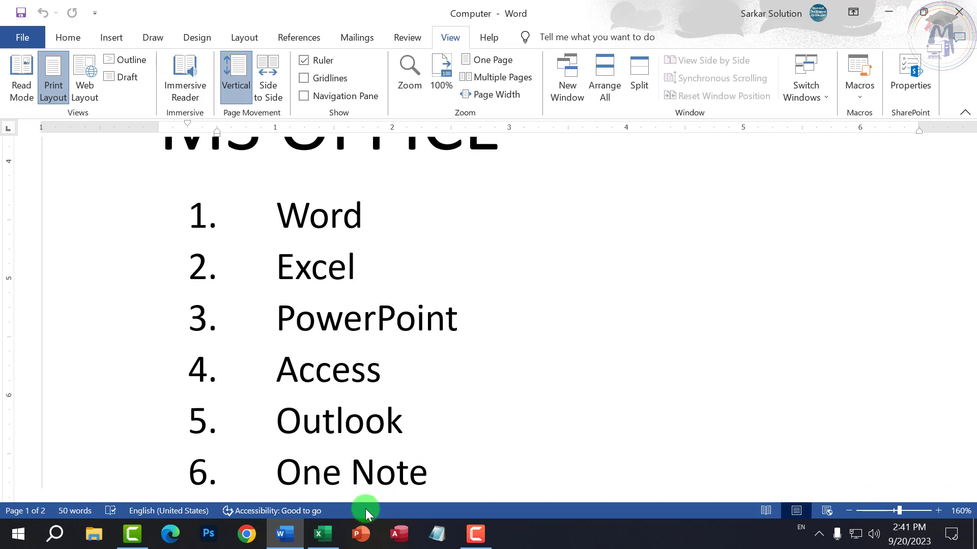
pyautogui.click(328, 541)
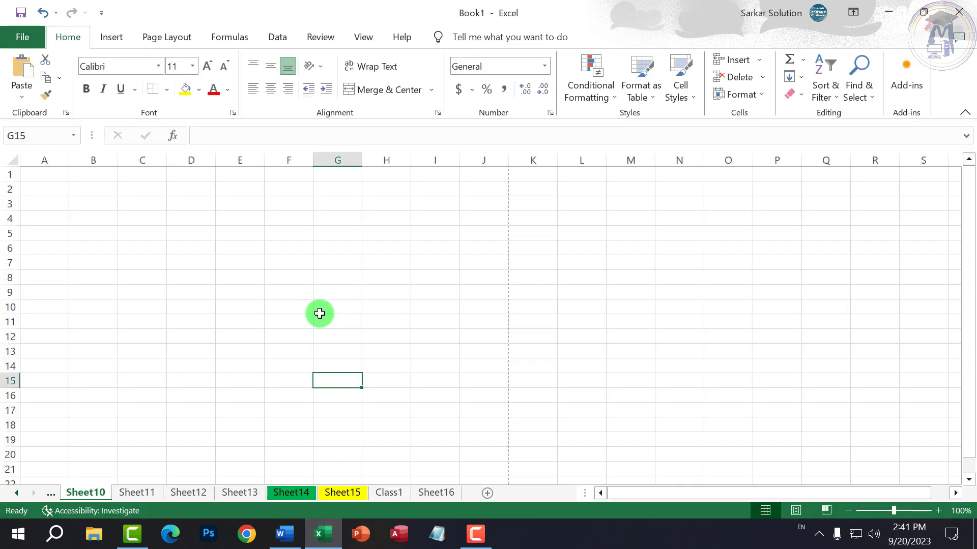
pyautogui.click(319, 309)
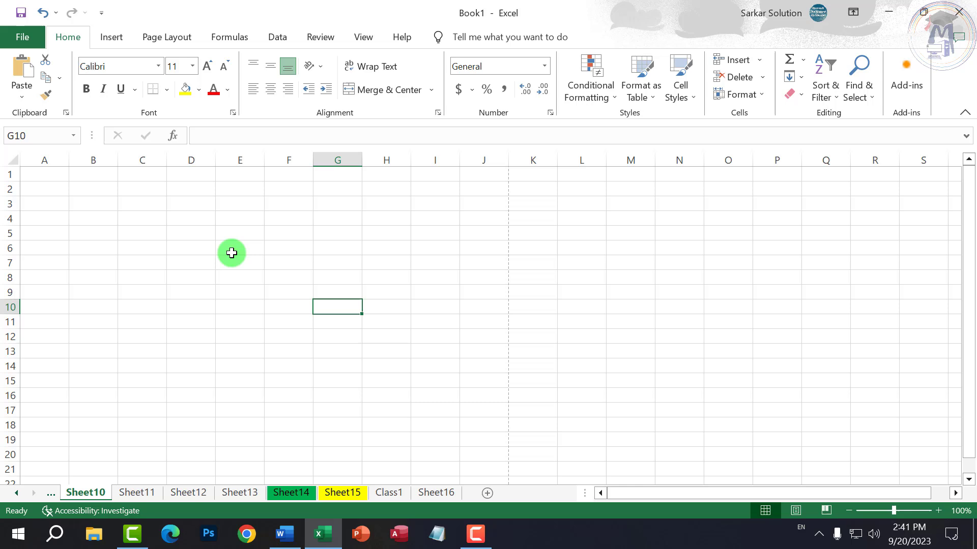
pyautogui.click(49, 153)
pyautogui.click(93, 154)
pyautogui.click(142, 154)
pyautogui.click(192, 154)
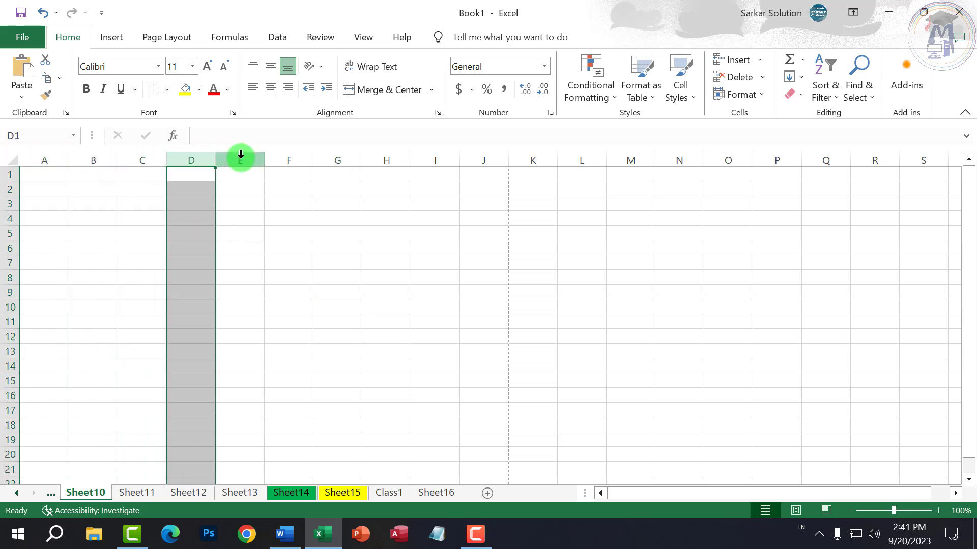
pyautogui.click(241, 157)
pyautogui.click(291, 158)
pyautogui.click(341, 157)
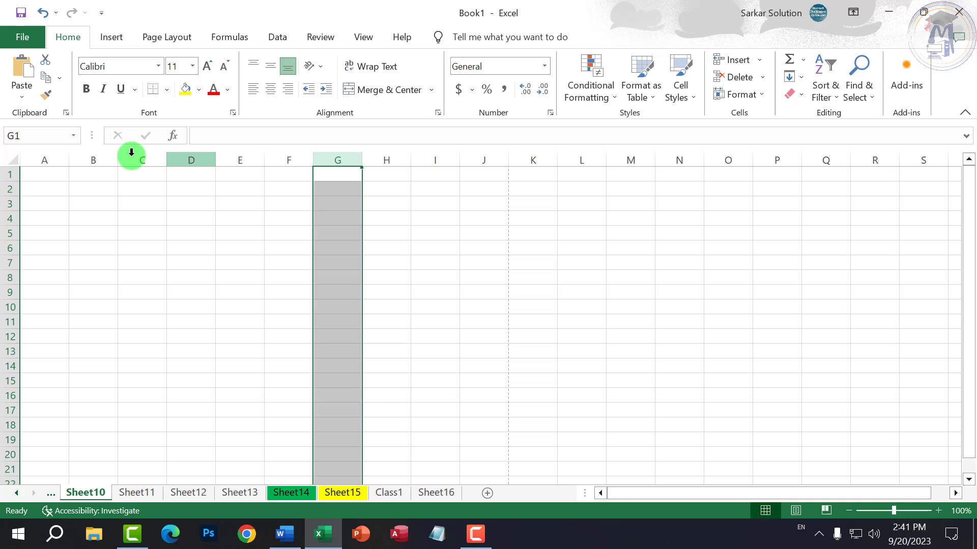
pyautogui.click(10, 175)
pyautogui.click(10, 189)
pyautogui.click(10, 218)
pyautogui.click(10, 234)
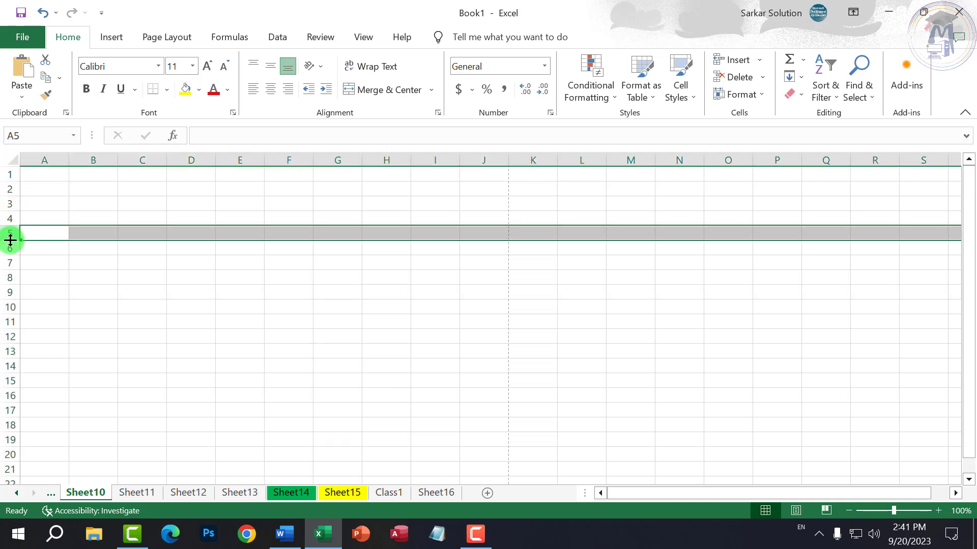
pyautogui.click(239, 158)
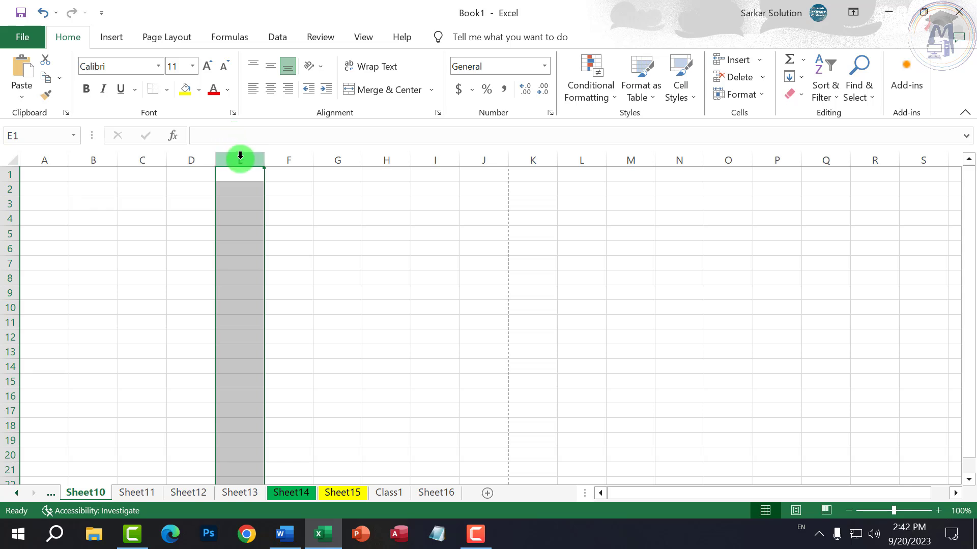
pyautogui.click(225, 220)
pyautogui.click(60, 190)
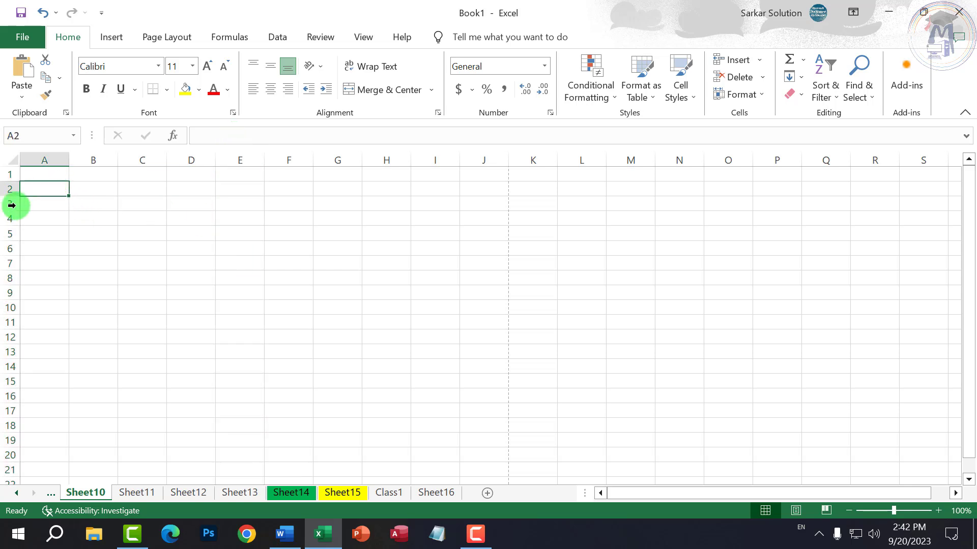
pyautogui.scroll(9, 12, 205)
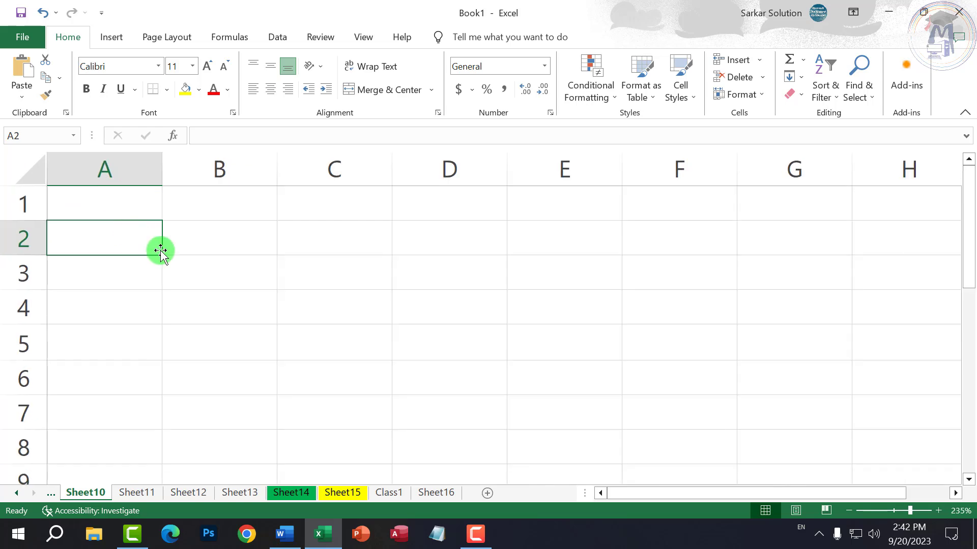
# - Enter the headings S.no, Address and Fees into row 2, finishing with Fees in D2
pyautogui.write('S')
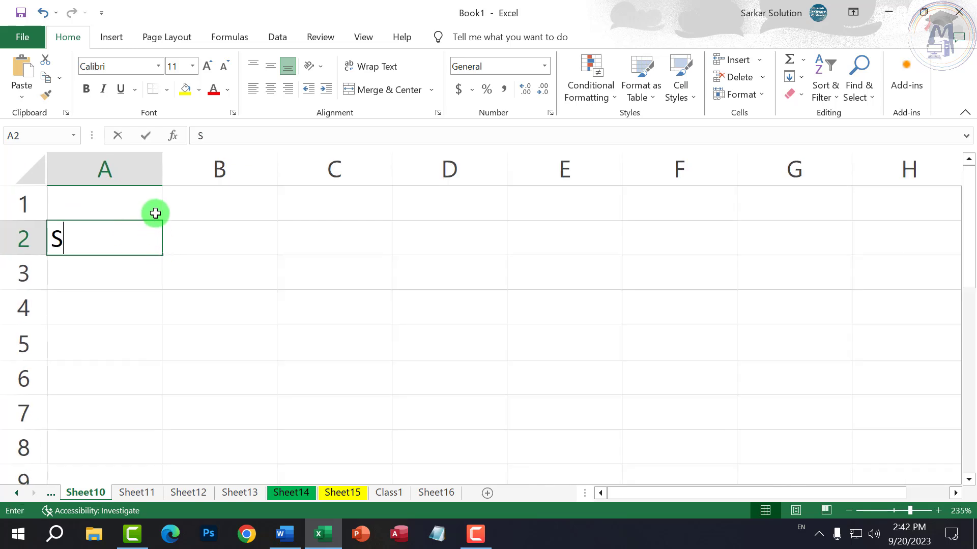
pyautogui.write('.no')
pyautogui.press('Tab')
pyautogui.press('Tab')
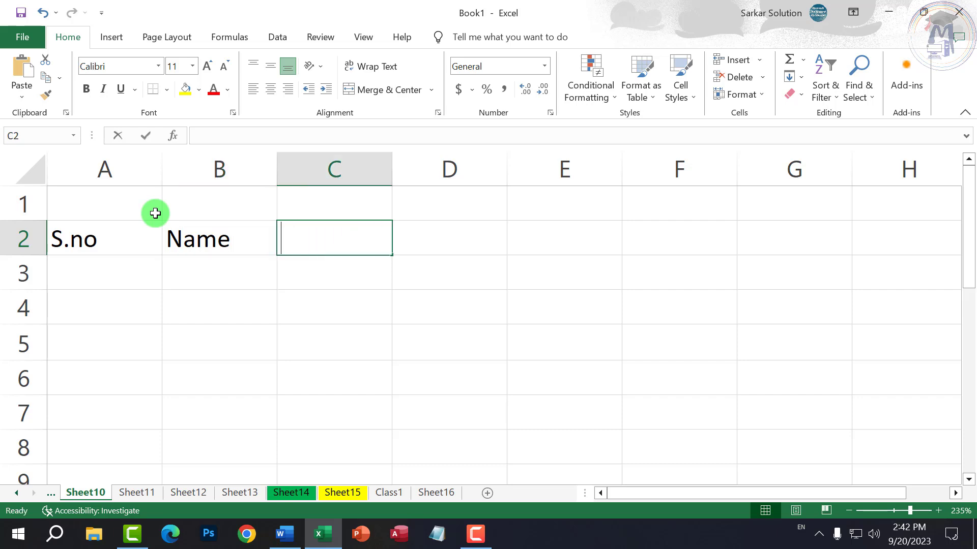
pyautogui.write('Address')
pyautogui.press('Tab')
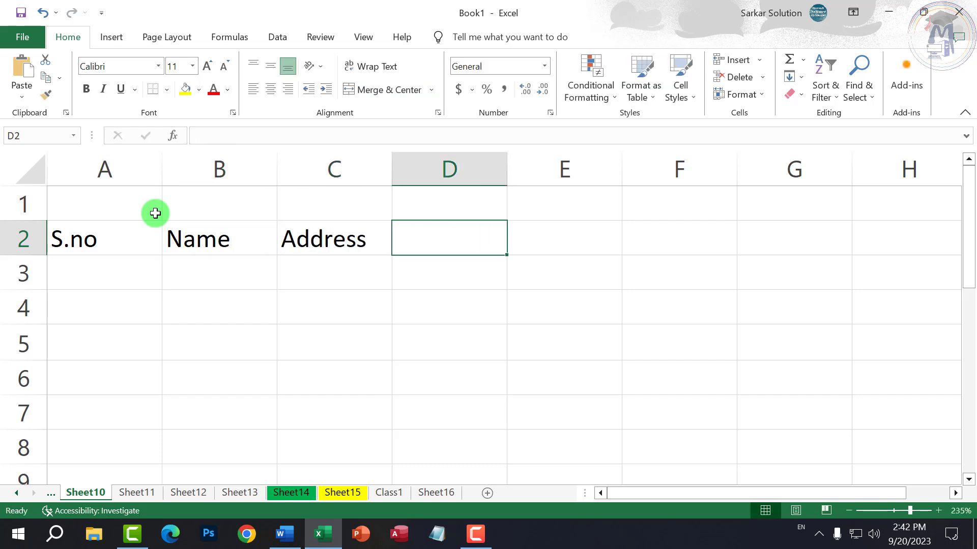
pyautogui.write('Fees')
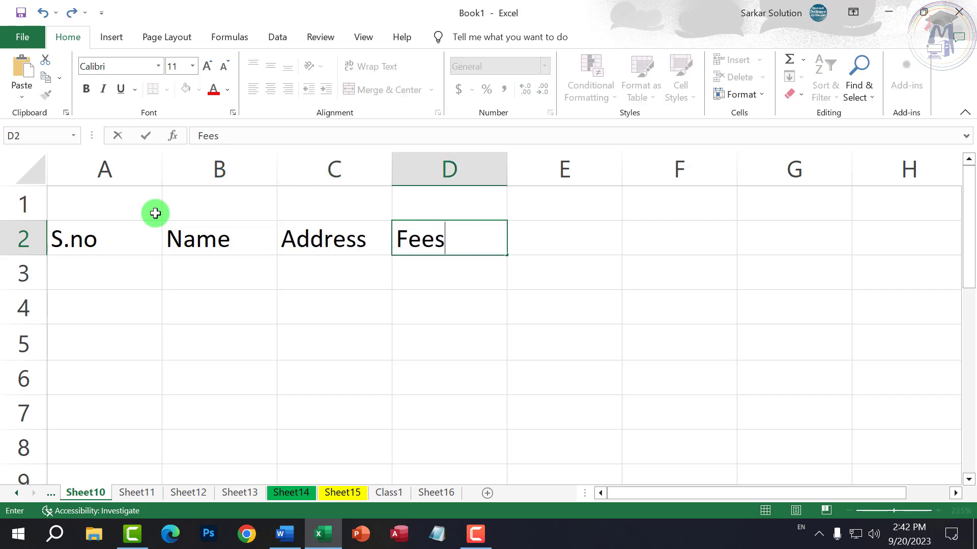
pyautogui.click(372, 331)
# - Select column C, which holds the Address heading
pyautogui.click(363, 168)
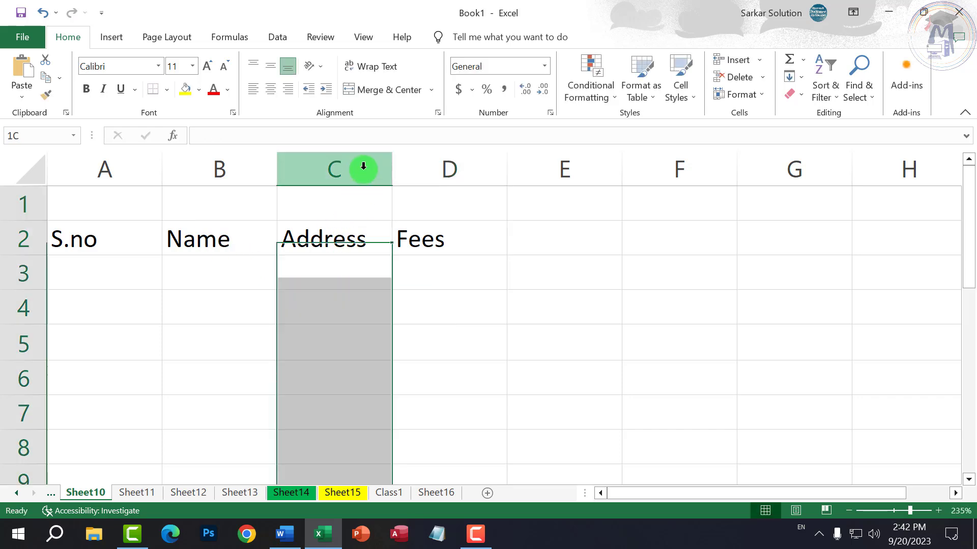
pyautogui.click(334, 270)
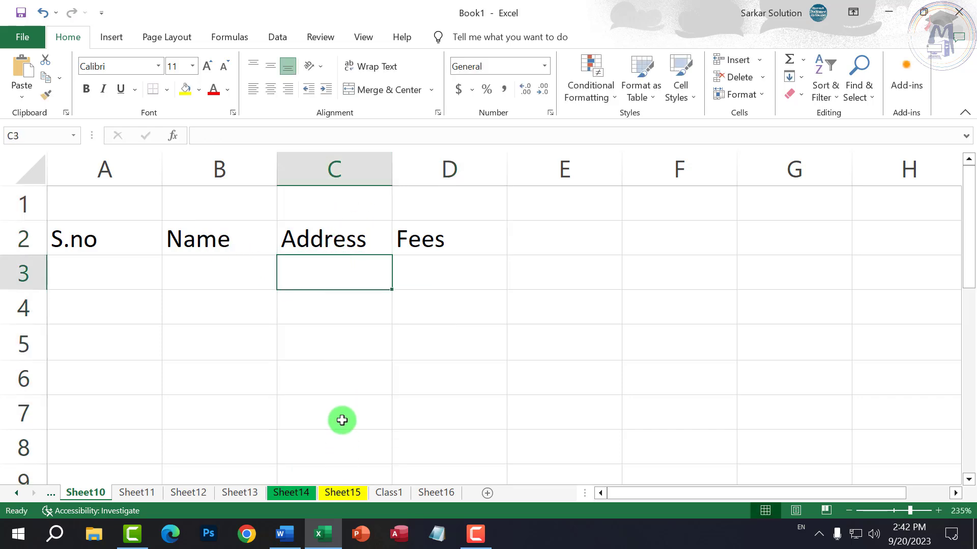
pyautogui.click(235, 280)
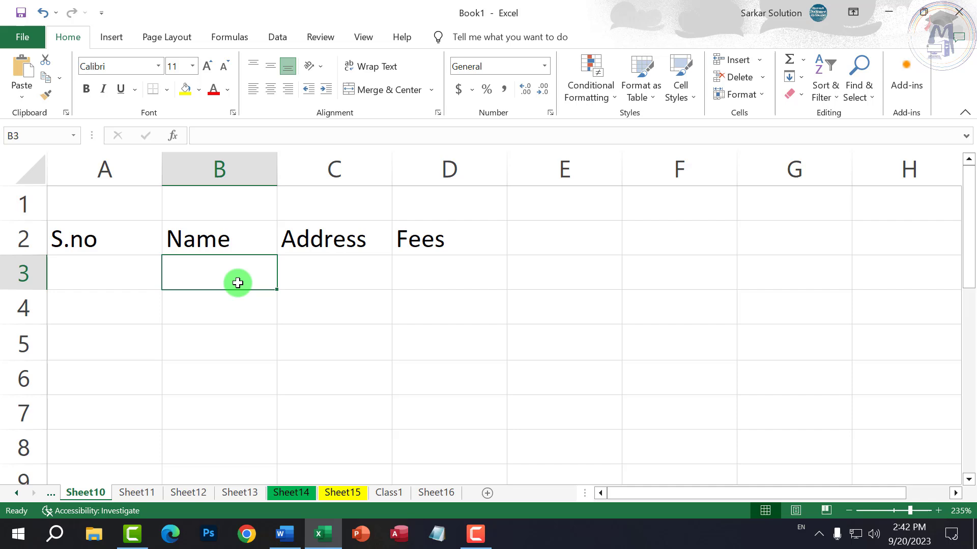
pyautogui.click(324, 162)
# - Insert a blank column C before Address, shifting Address to D and Fees to E
pyautogui.rightClick(325, 164)
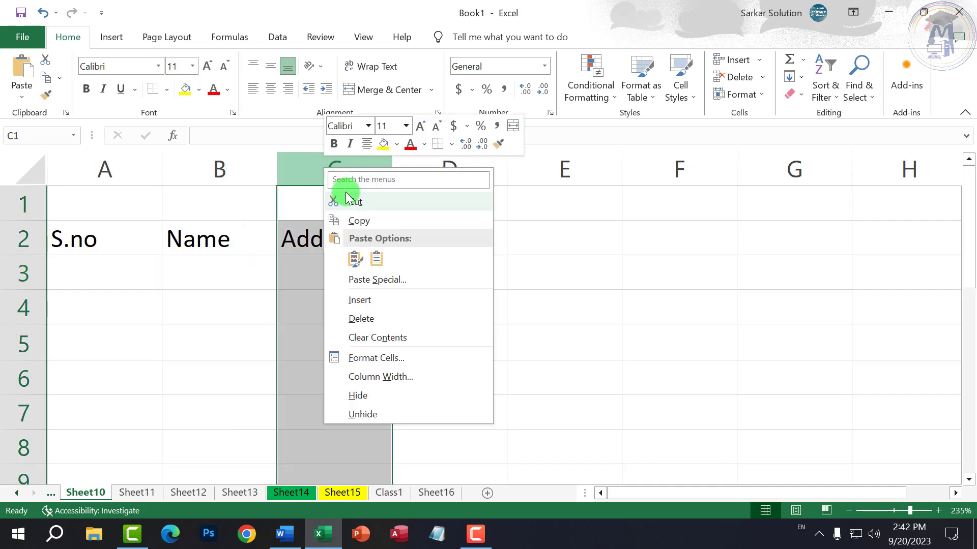
pyautogui.click(321, 166)
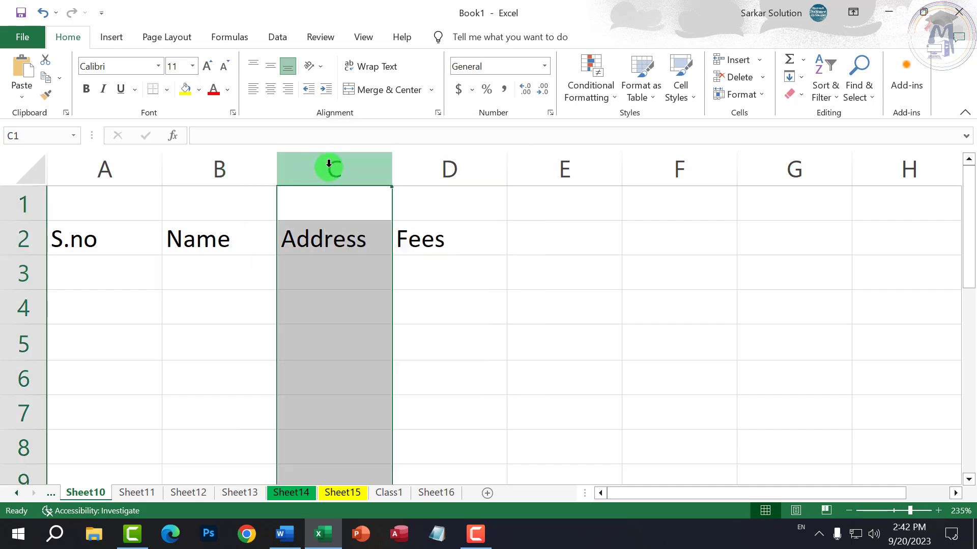
pyautogui.rightClick(332, 209)
pyautogui.press('Escape')
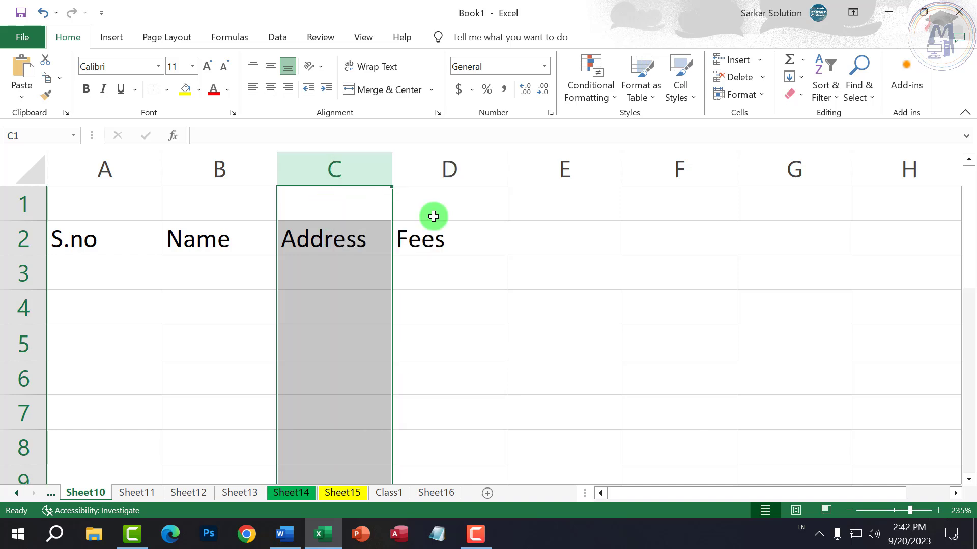
pyautogui.click(560, 238)
pyautogui.click(337, 209)
pyautogui.rightClick(323, 202)
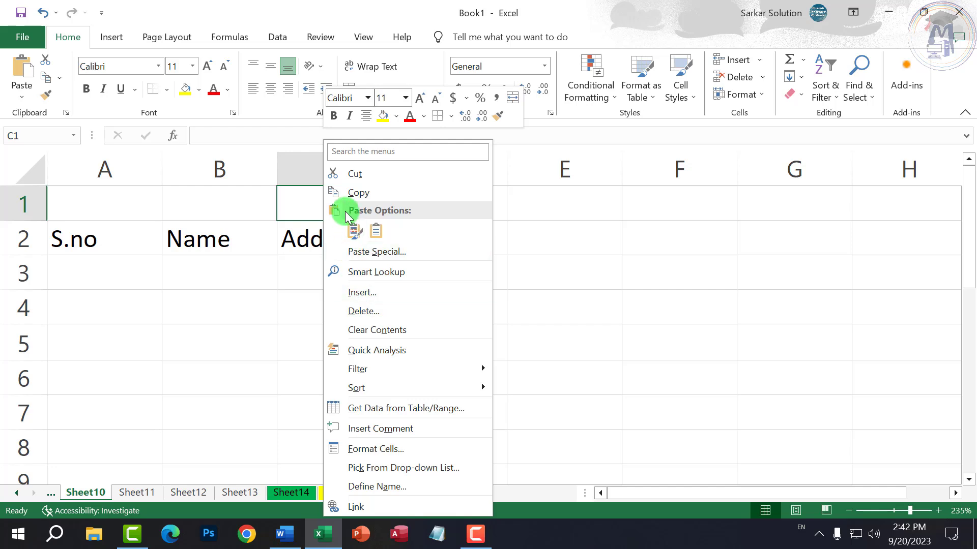
pyautogui.press('Escape')
pyautogui.click(333, 168)
pyautogui.rightClick(345, 232)
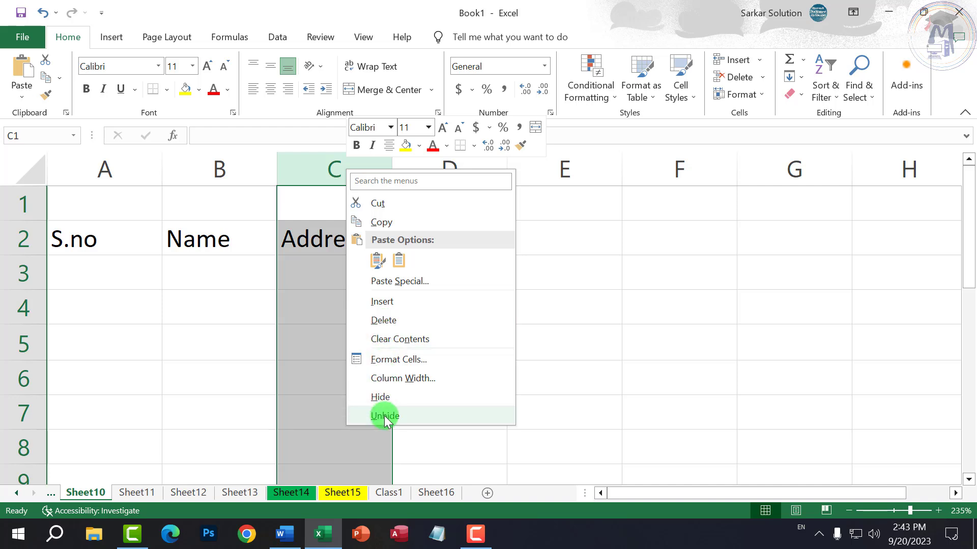
pyautogui.click(382, 302)
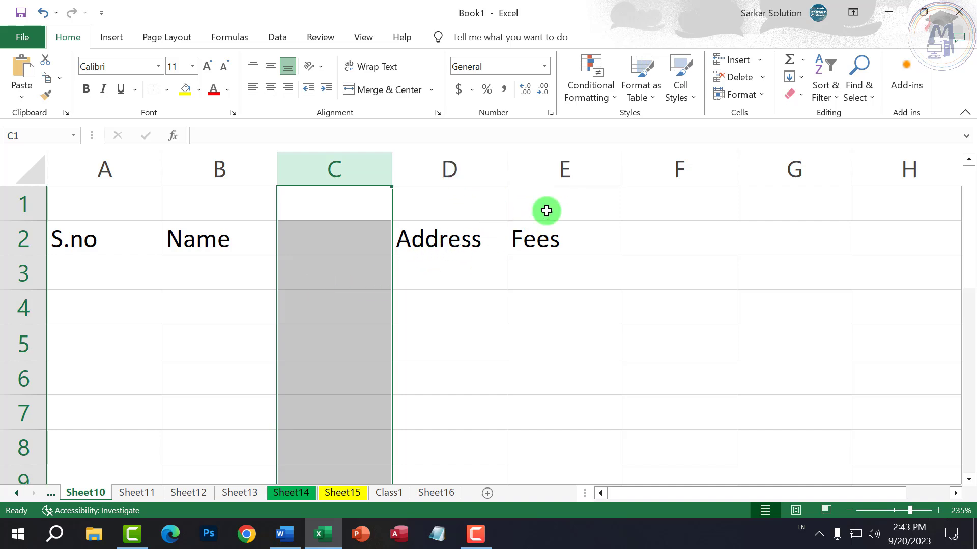
pyautogui.click(567, 168)
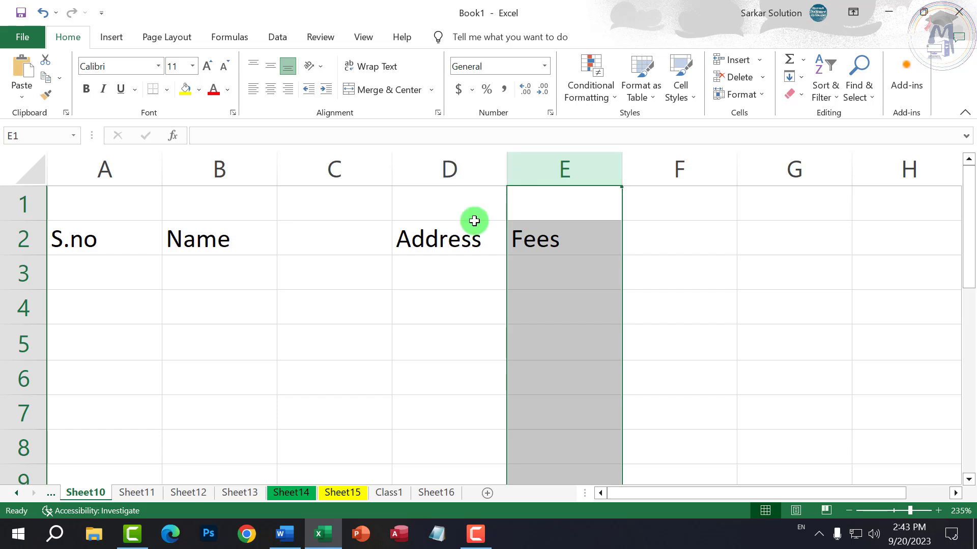
# - Delete the empty column C, then hide the Address column
pyautogui.click(464, 169)
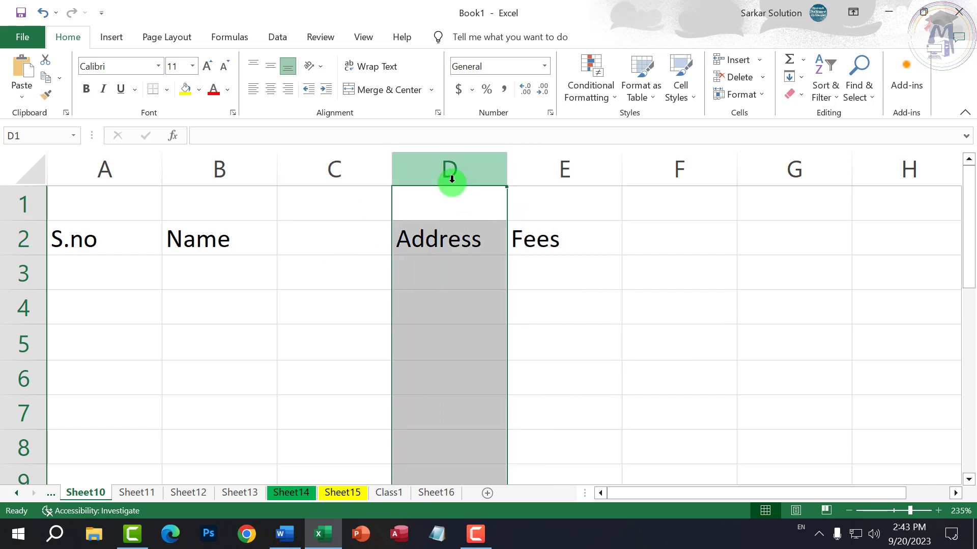
pyautogui.click(217, 174)
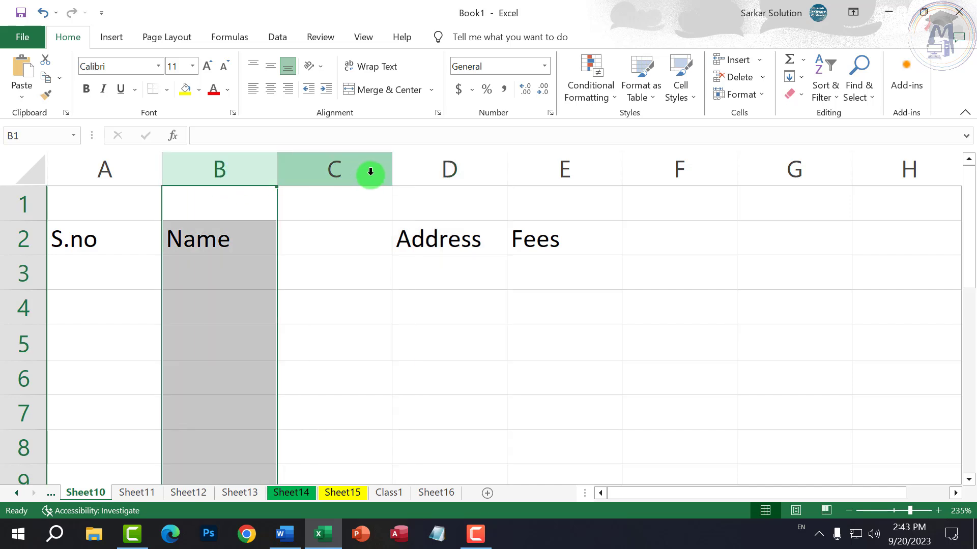
pyautogui.click(334, 170)
pyautogui.rightClick(332, 168)
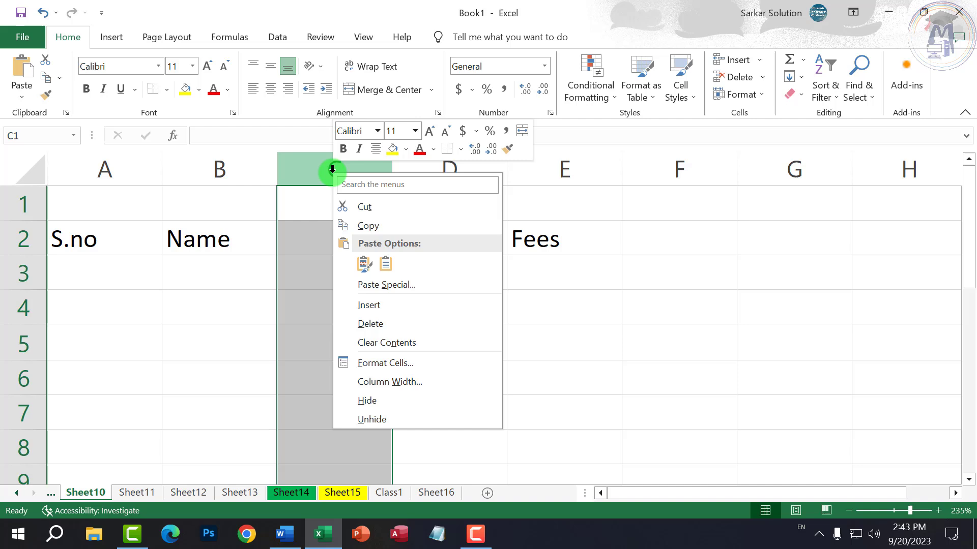
pyautogui.click(377, 326)
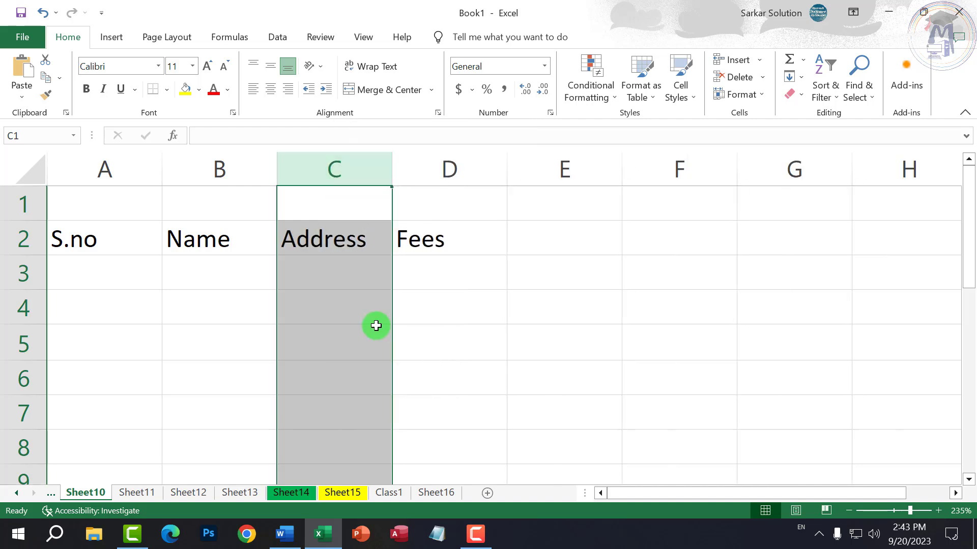
pyautogui.rightClick(331, 161)
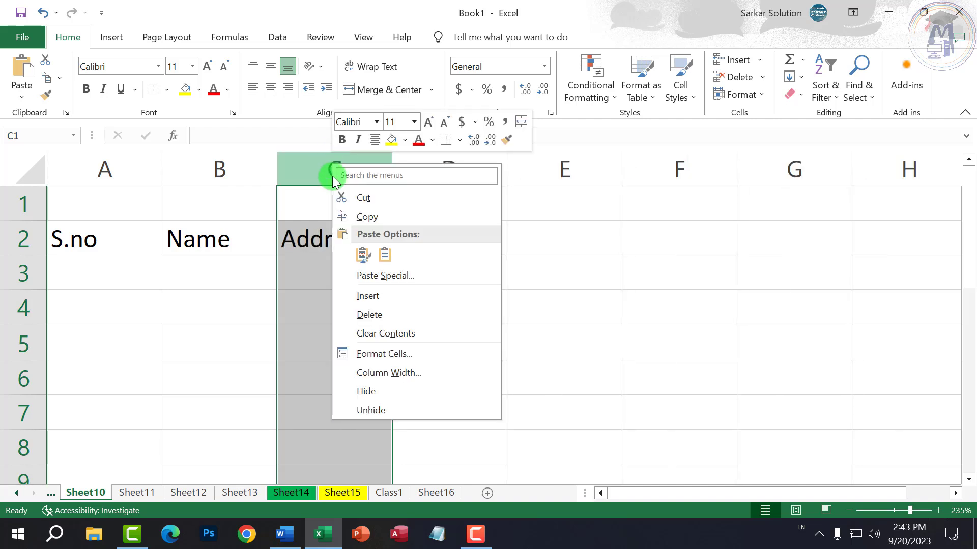
pyautogui.click(365, 393)
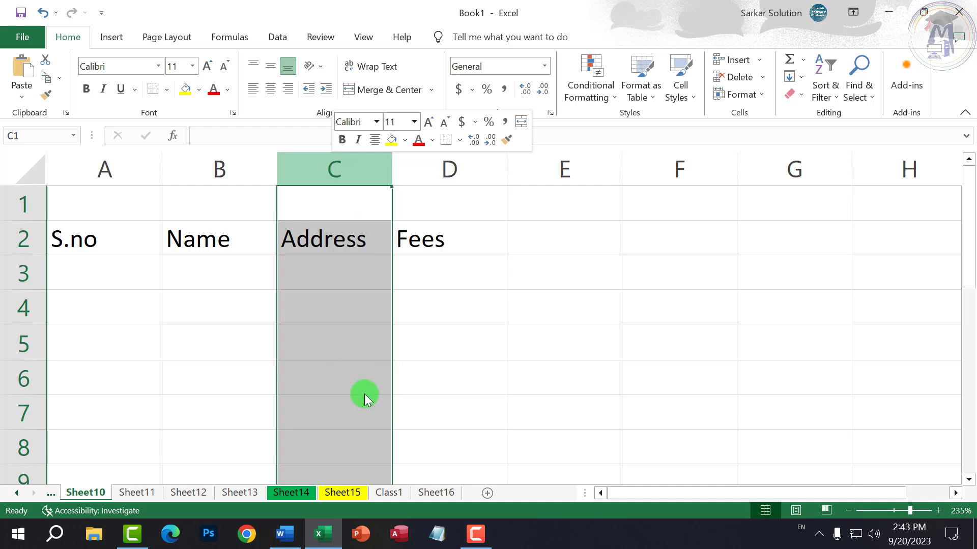
# - Try to unhide the Address column from the Fees column's menu
pyautogui.click(364, 355)
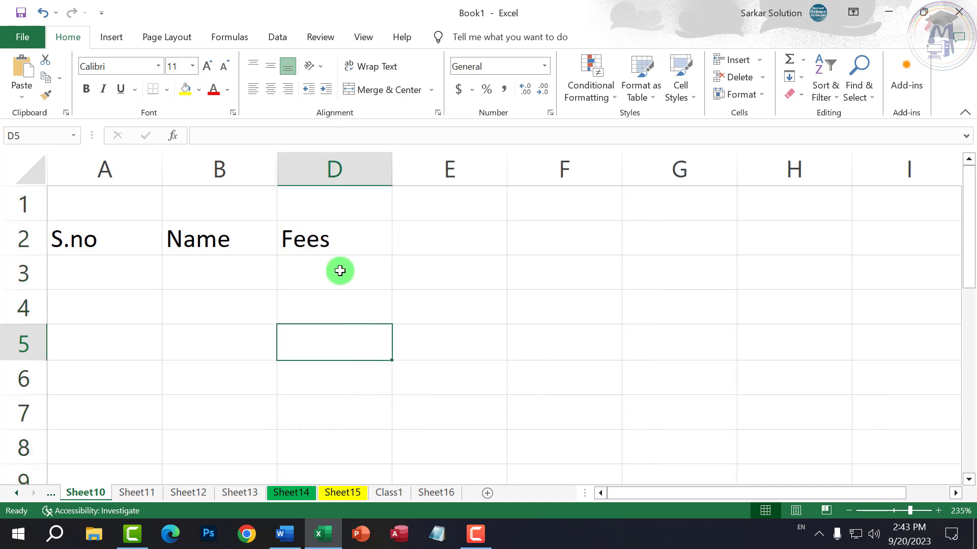
pyautogui.click(299, 171)
pyautogui.rightClick(299, 171)
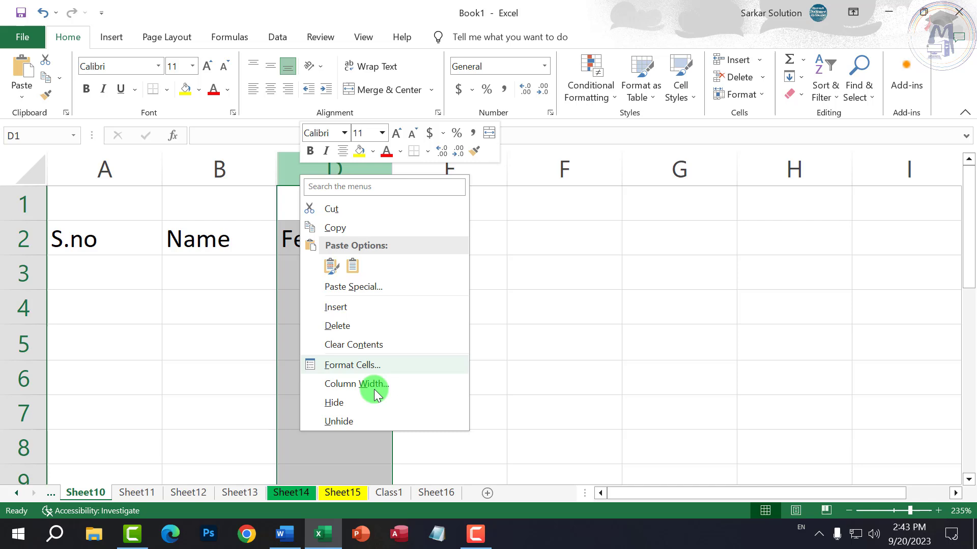
pyautogui.click(363, 425)
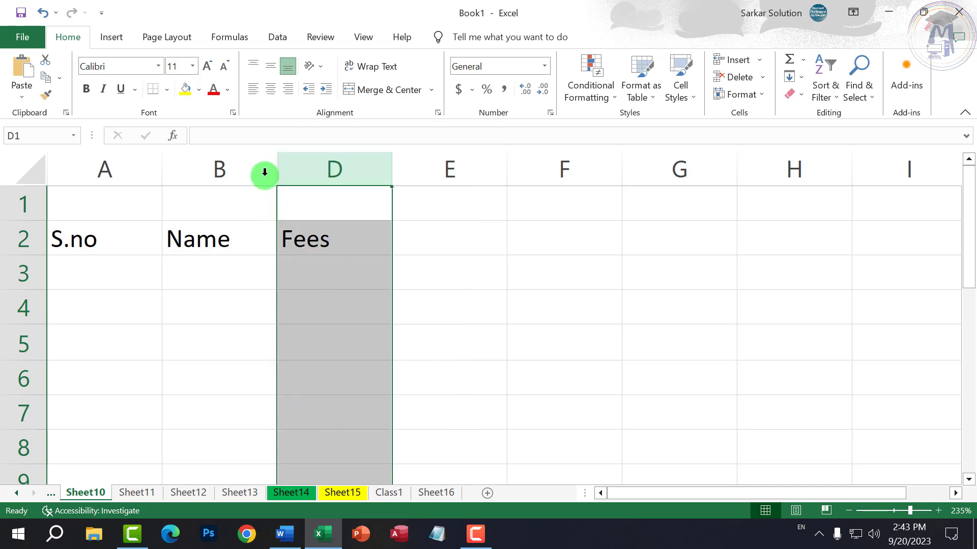
# - Select columns B through D around the hidden column and unhide Address
pyautogui.click(225, 169)
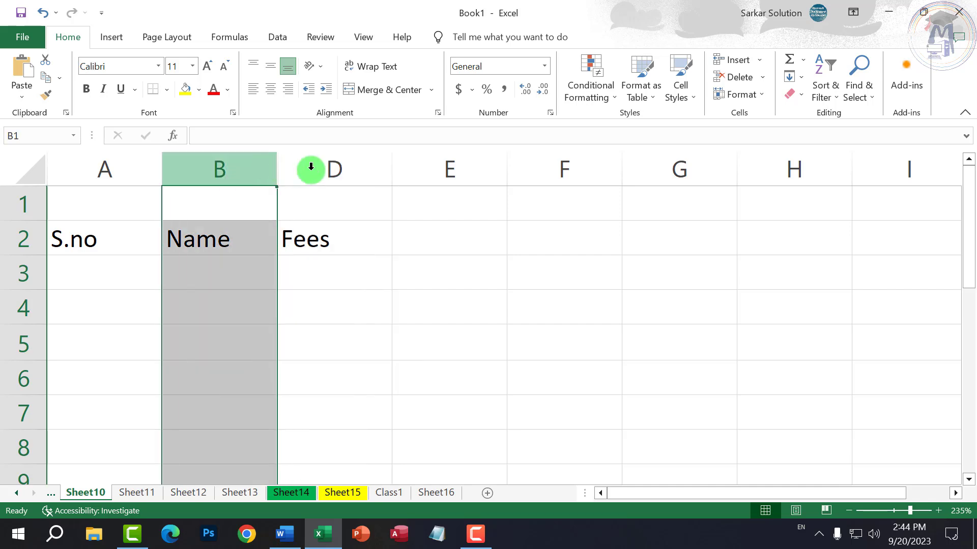
pyautogui.click(321, 168)
pyautogui.click(254, 168)
pyautogui.click(312, 168)
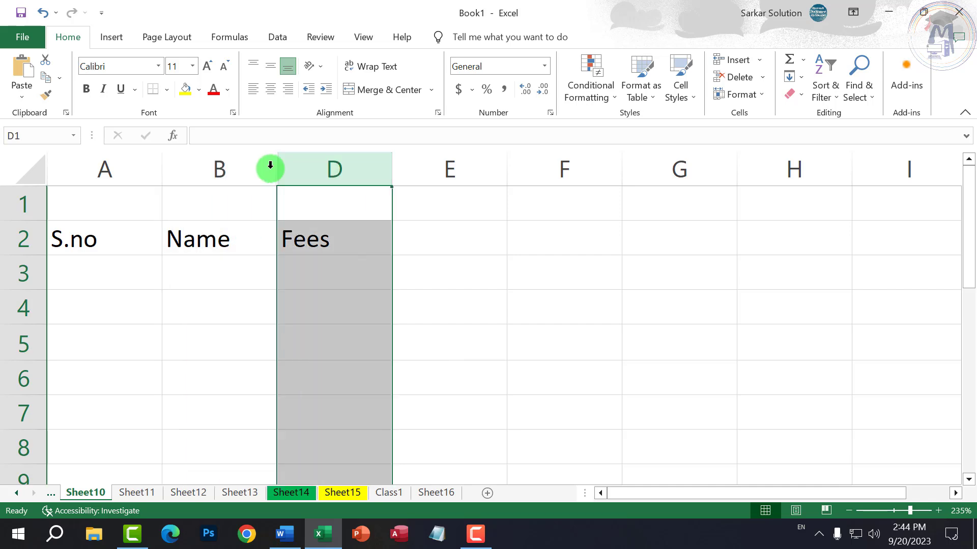
pyautogui.click(245, 237)
pyautogui.click(233, 203)
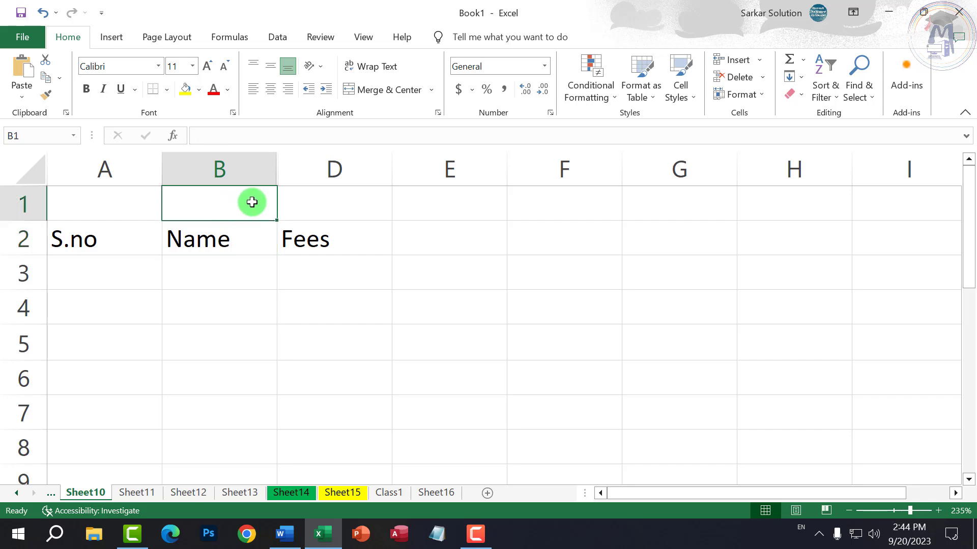
pyautogui.click(325, 203)
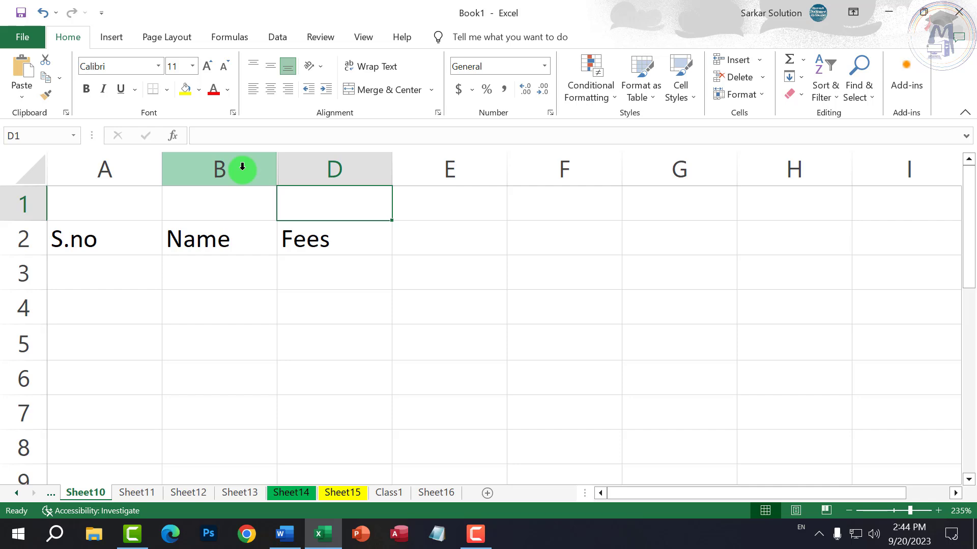
pyautogui.moveTo(242, 168); pyautogui.dragTo(319, 168)
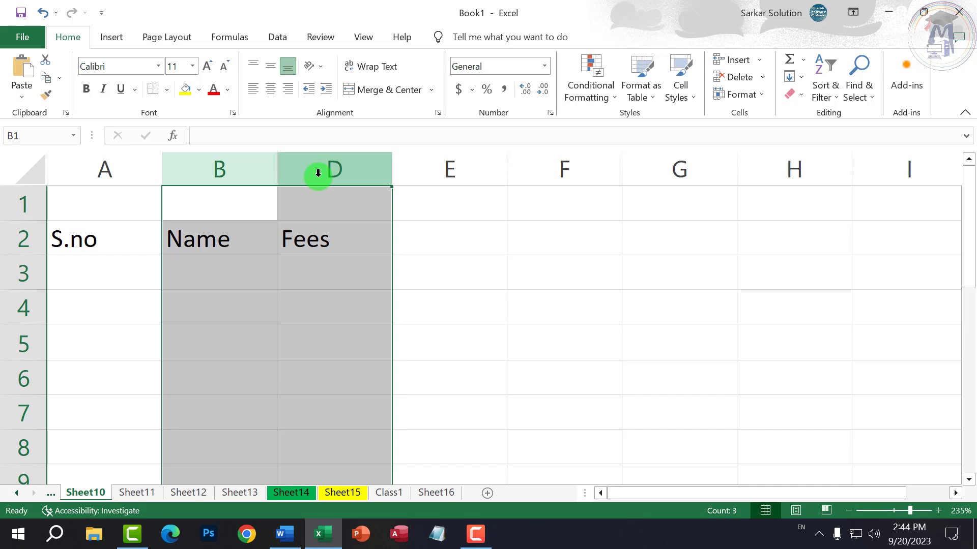
pyautogui.rightClick(318, 173)
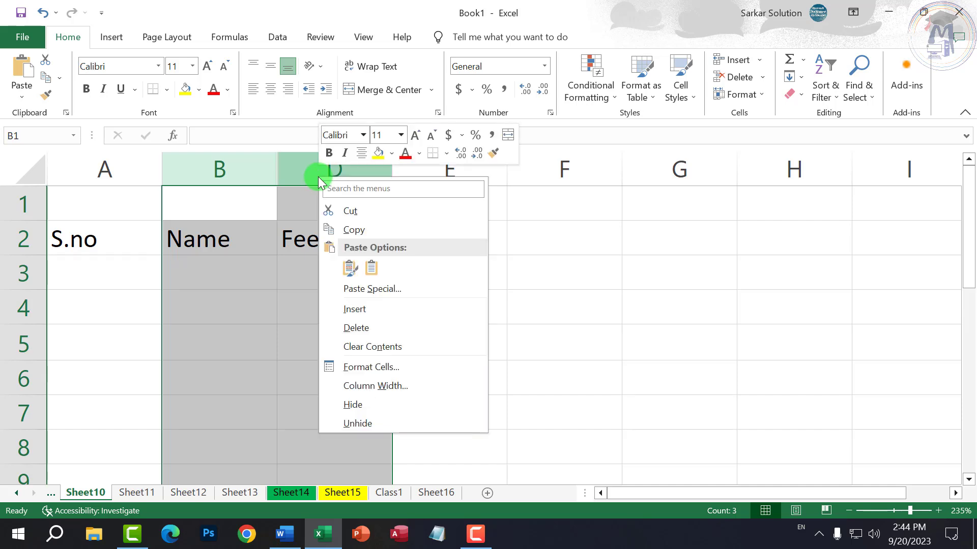
pyautogui.click(352, 425)
# - Hide the Name and Address columns B and C together
pyautogui.click(371, 356)
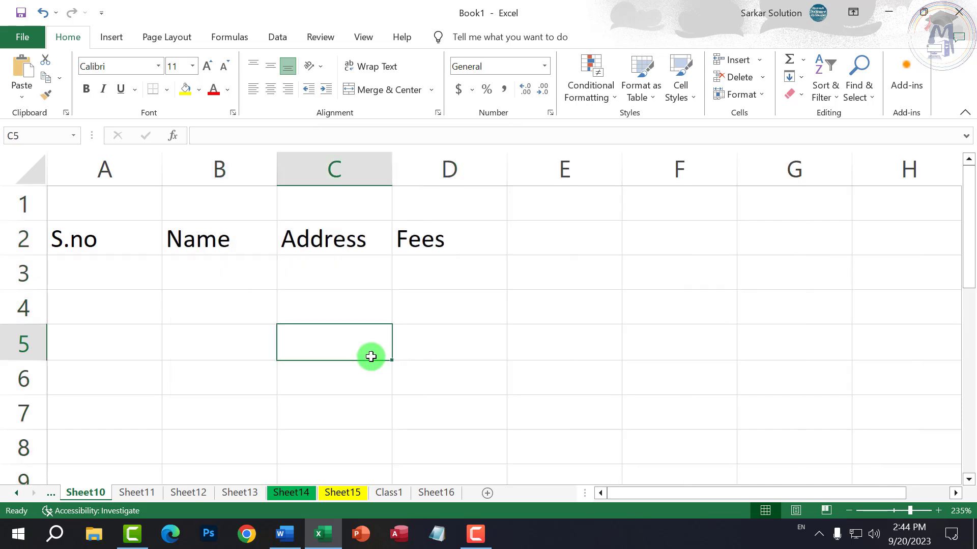
pyautogui.click(359, 272)
pyautogui.click(333, 168)
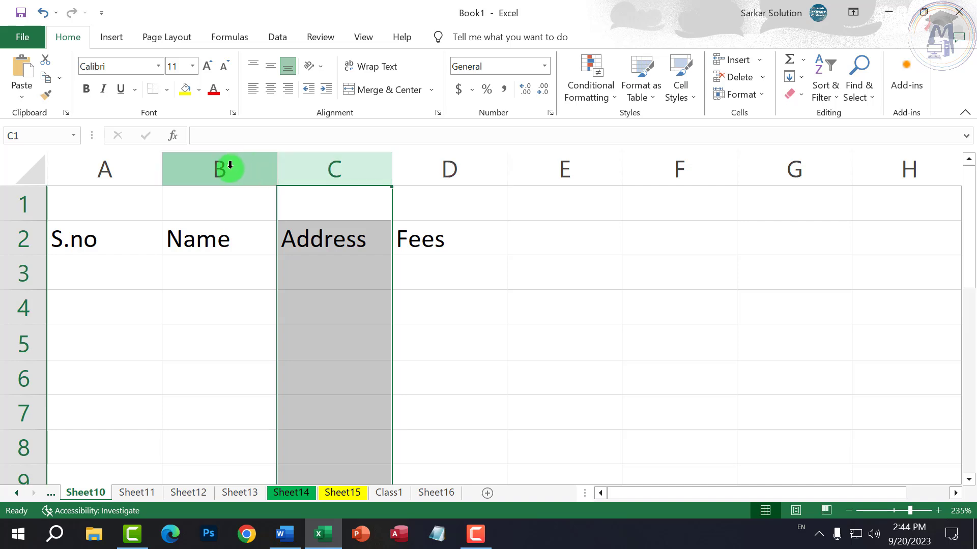
pyautogui.moveTo(220, 165); pyautogui.dragTo(333, 171)
pyautogui.rightClick(333, 171)
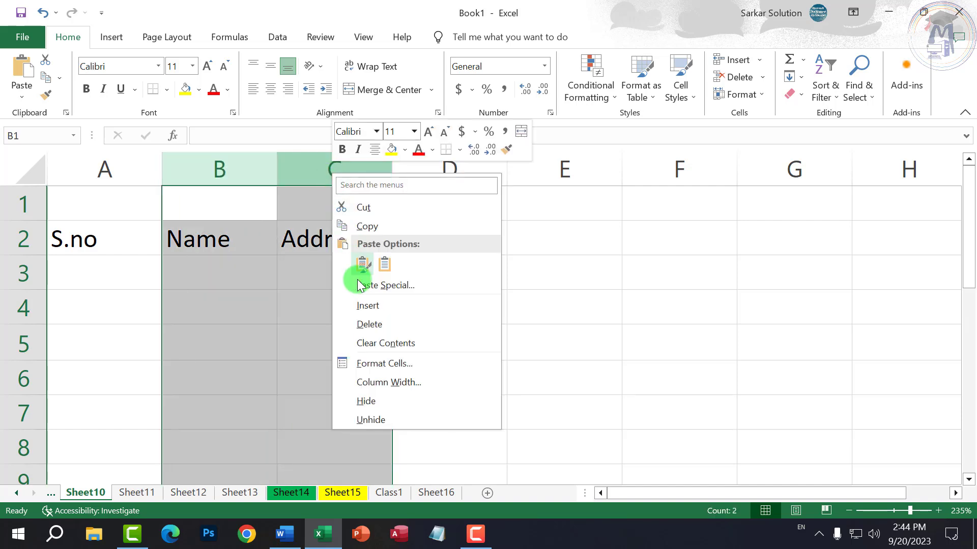
pyautogui.click(376, 399)
# - Select columns A through D and unhide Name and Address, restoring all four headers
pyautogui.click(375, 341)
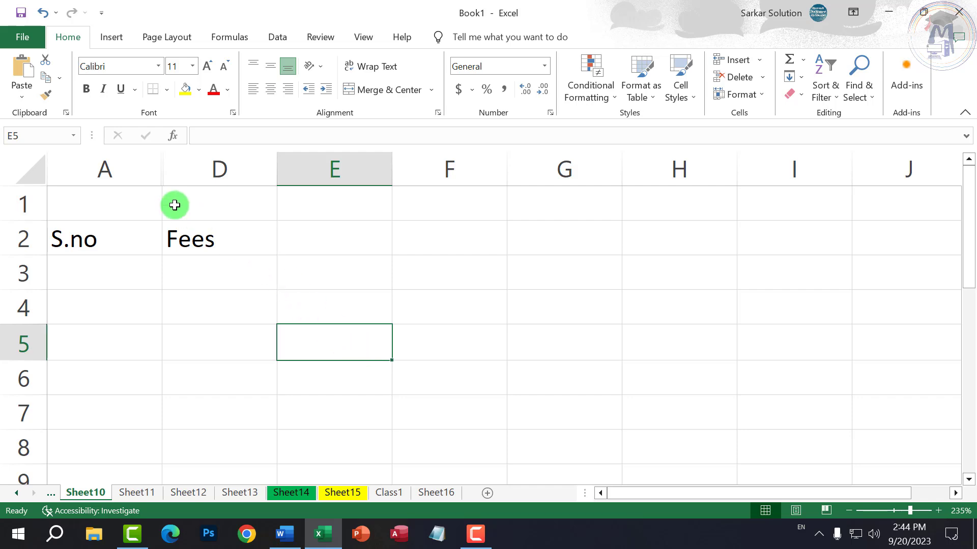
pyautogui.moveTo(124, 166); pyautogui.dragTo(210, 167)
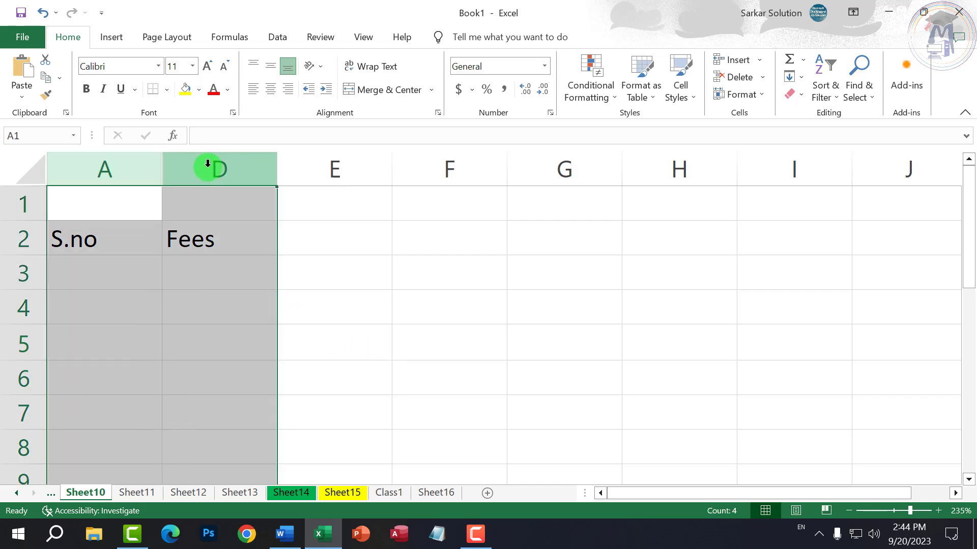
pyautogui.rightClick(210, 168)
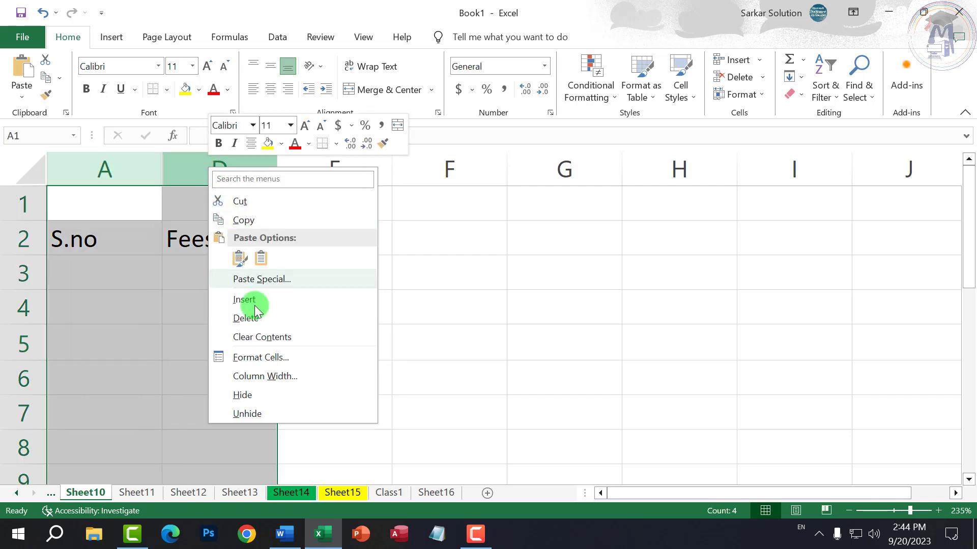
pyautogui.click(248, 414)
pyautogui.click(380, 410)
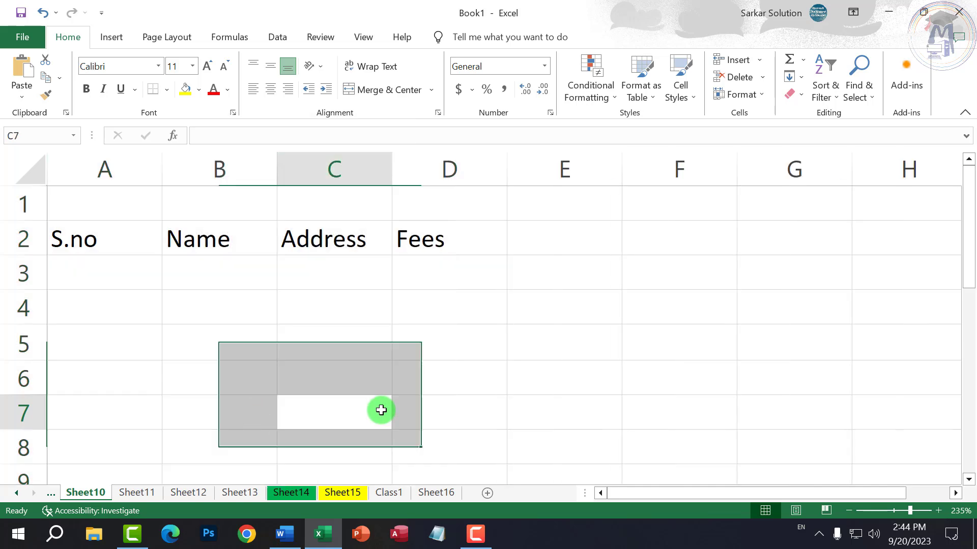
pyautogui.click(335, 379)
pyautogui.click(270, 270)
pyautogui.click(221, 231)
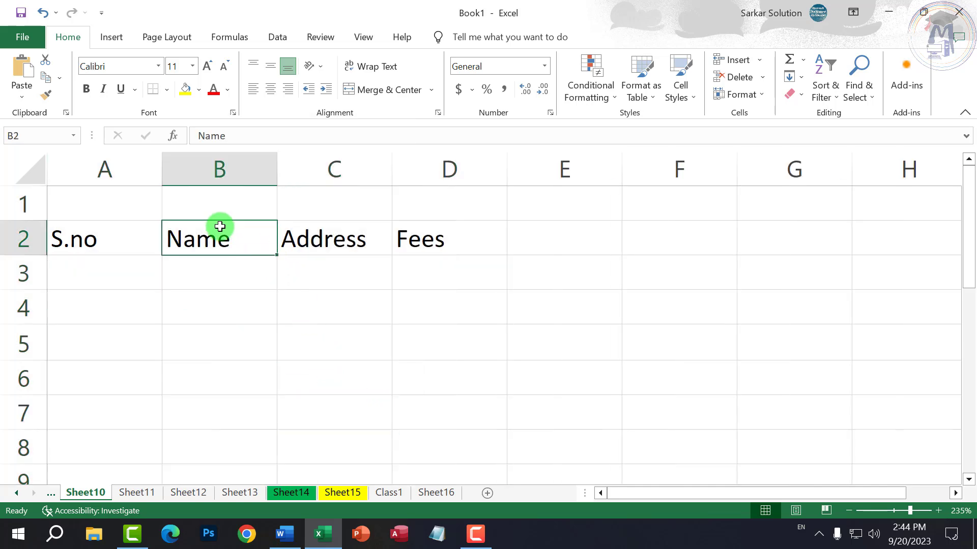
pyautogui.click(29, 238)
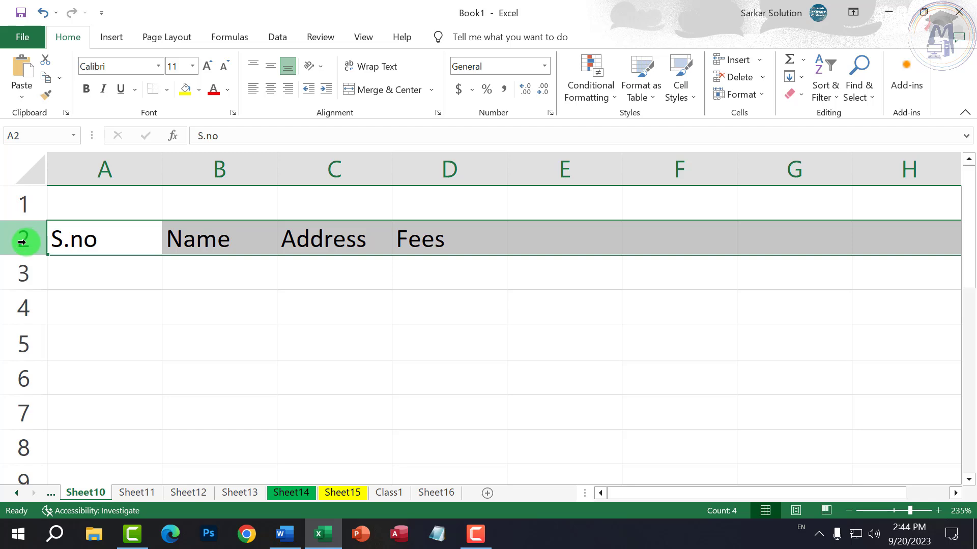
pyautogui.rightClick(23, 242)
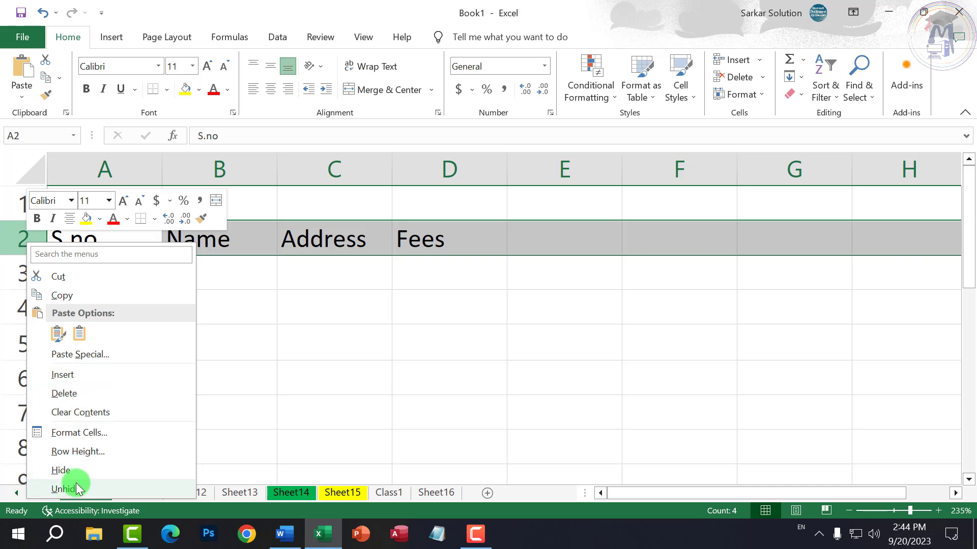
pyautogui.rightClick(233, 155)
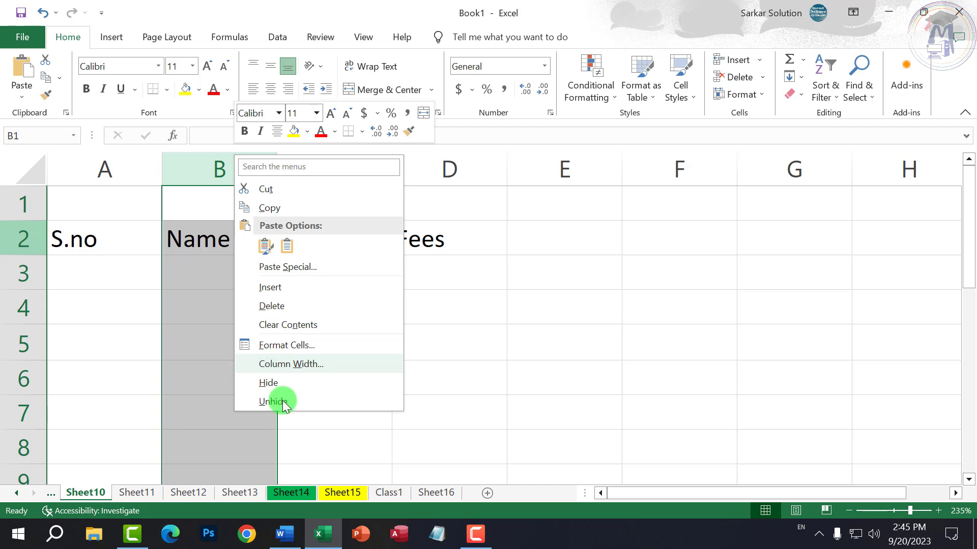
pyautogui.rightClick(343, 493)
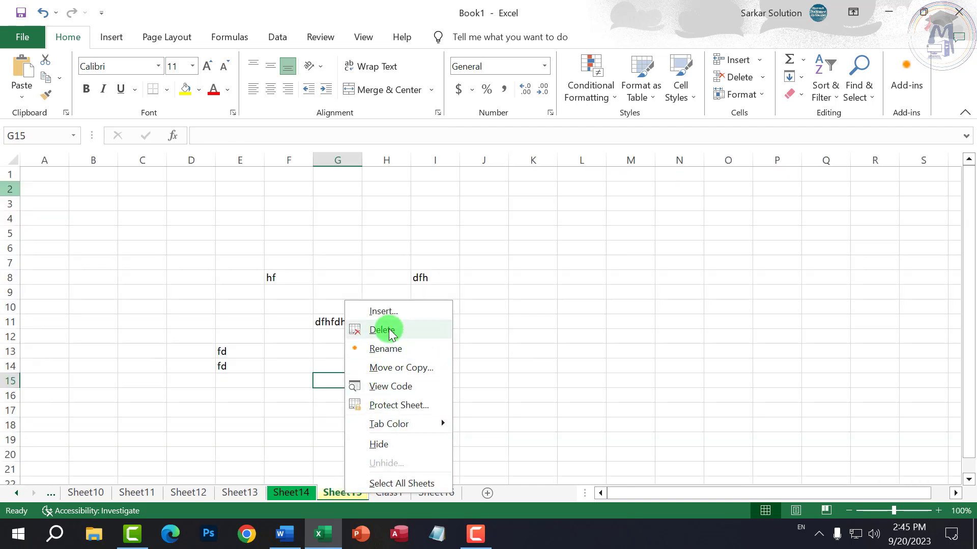
pyautogui.click(49, 244)
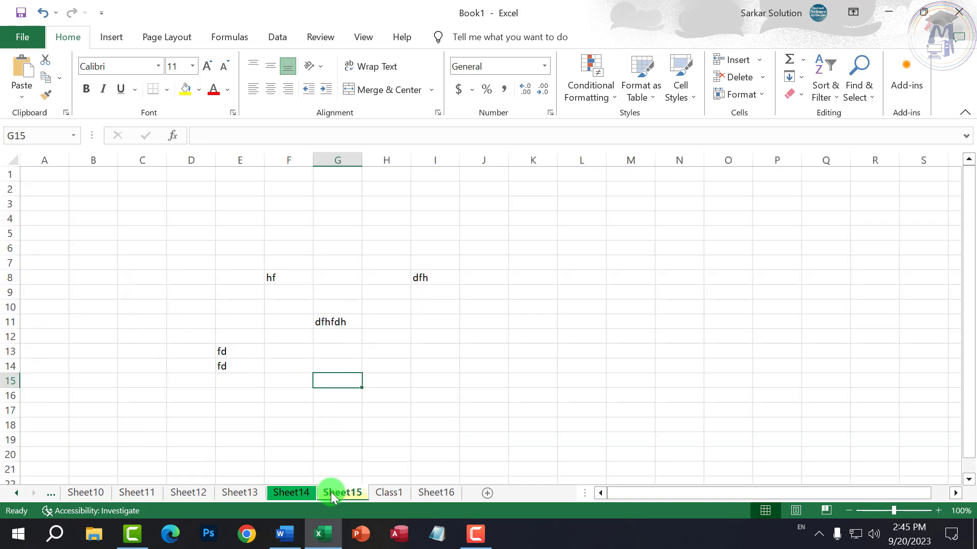
pyautogui.click(434, 492)
pyautogui.click(394, 492)
pyautogui.click(346, 493)
pyautogui.click(300, 492)
pyautogui.click(433, 493)
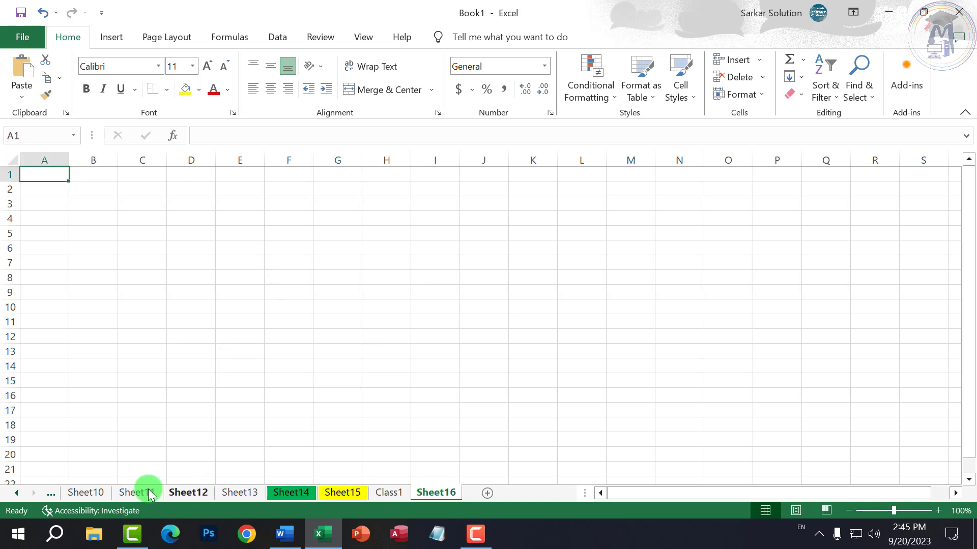
pyautogui.click(104, 493)
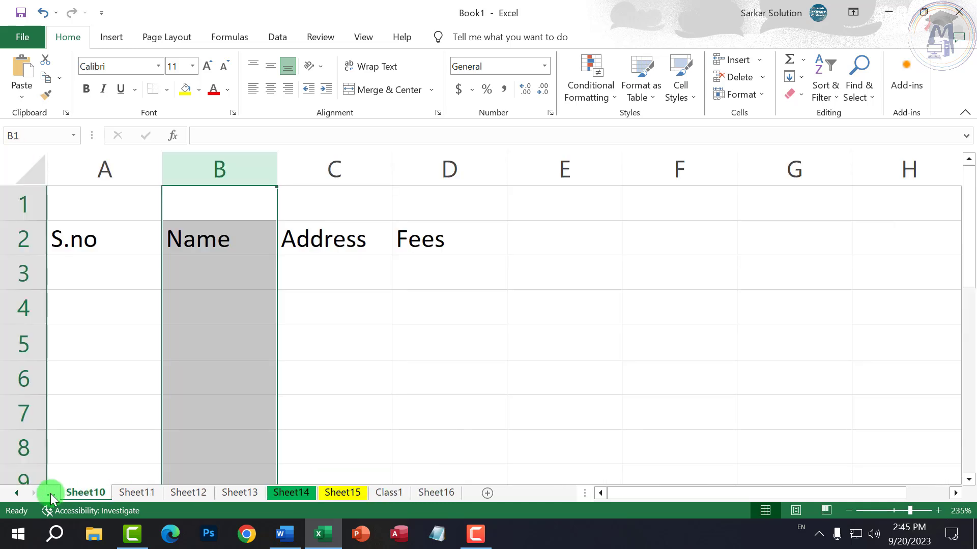
pyautogui.click(23, 232)
pyautogui.rightClick(21, 232)
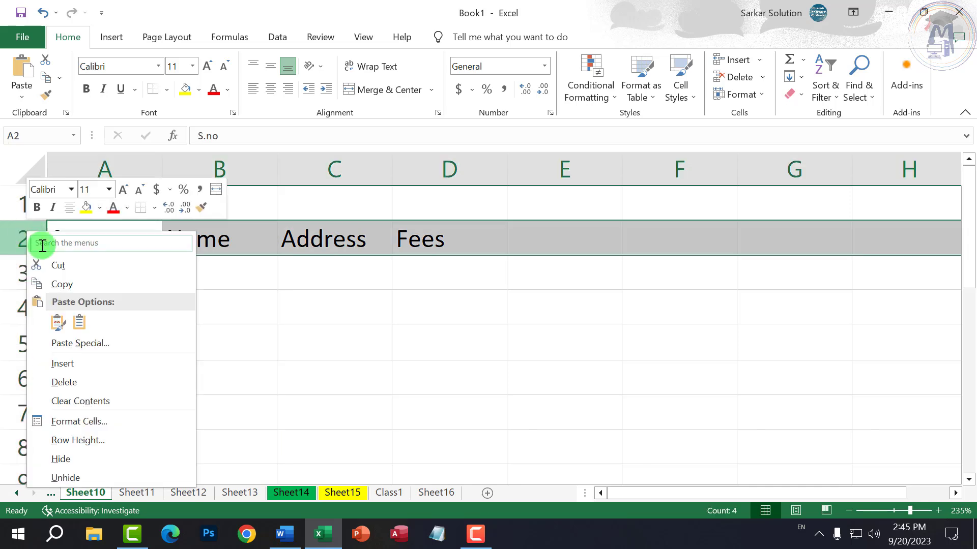
pyautogui.click(81, 364)
pyautogui.click(179, 351)
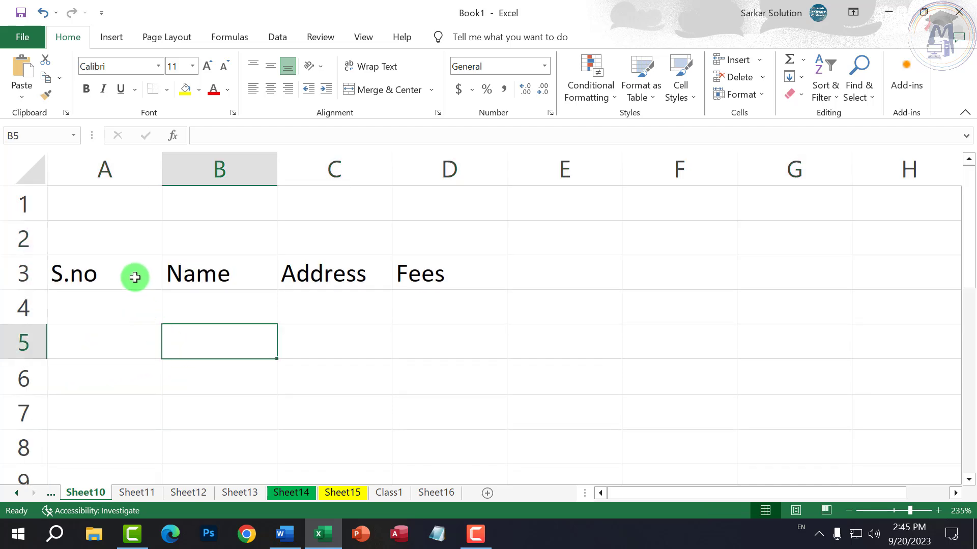
pyautogui.rightClick(35, 278)
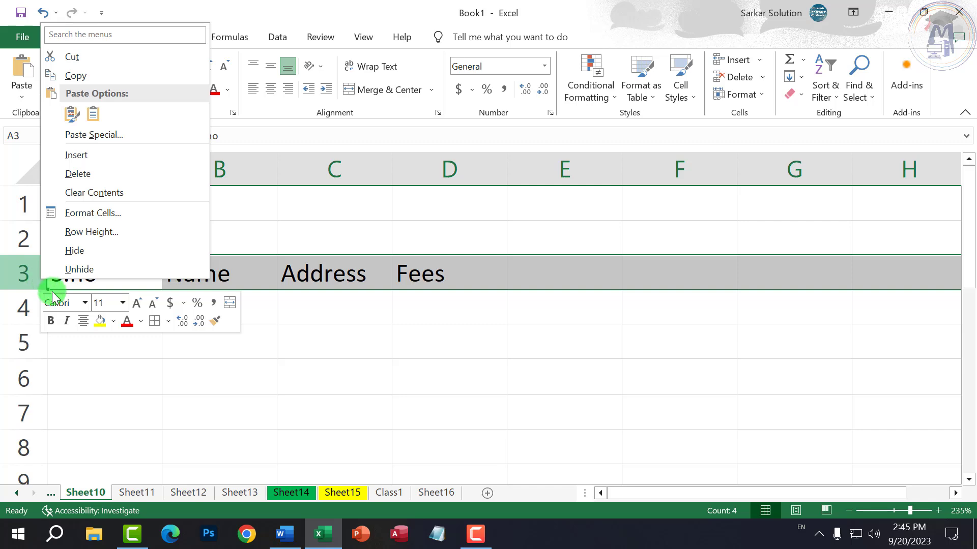
pyautogui.click(18, 273)
pyautogui.click(26, 239)
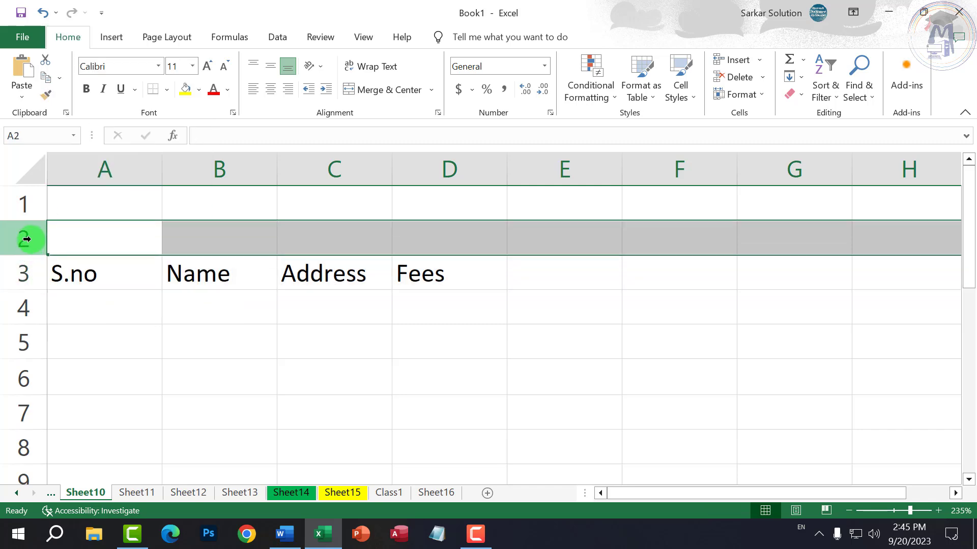
pyautogui.rightClick(26, 239)
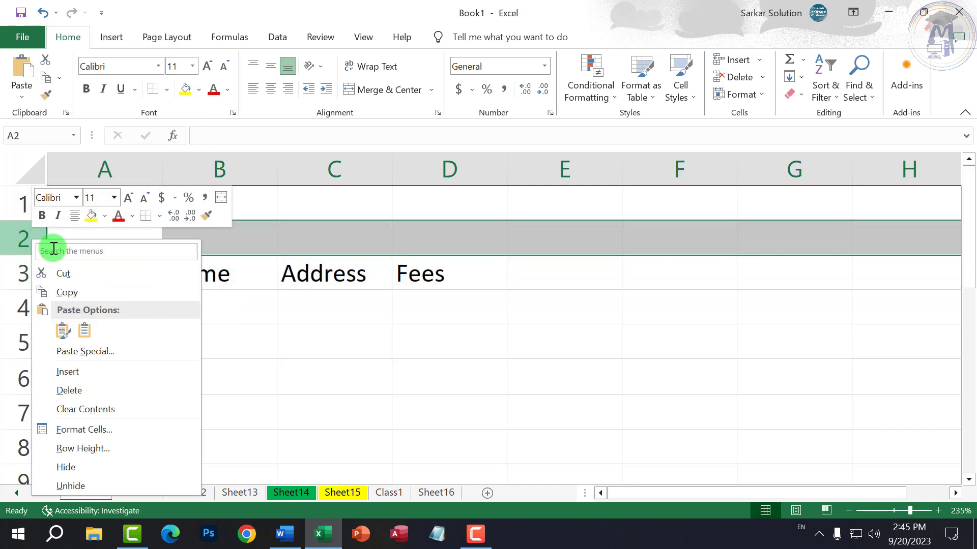
pyautogui.click(69, 391)
pyautogui.rightClick(30, 242)
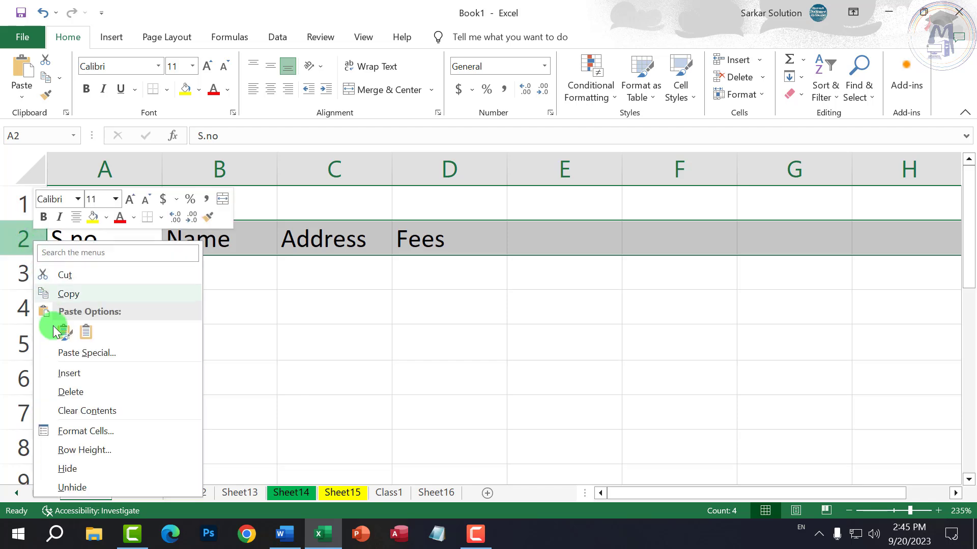
pyautogui.click(69, 471)
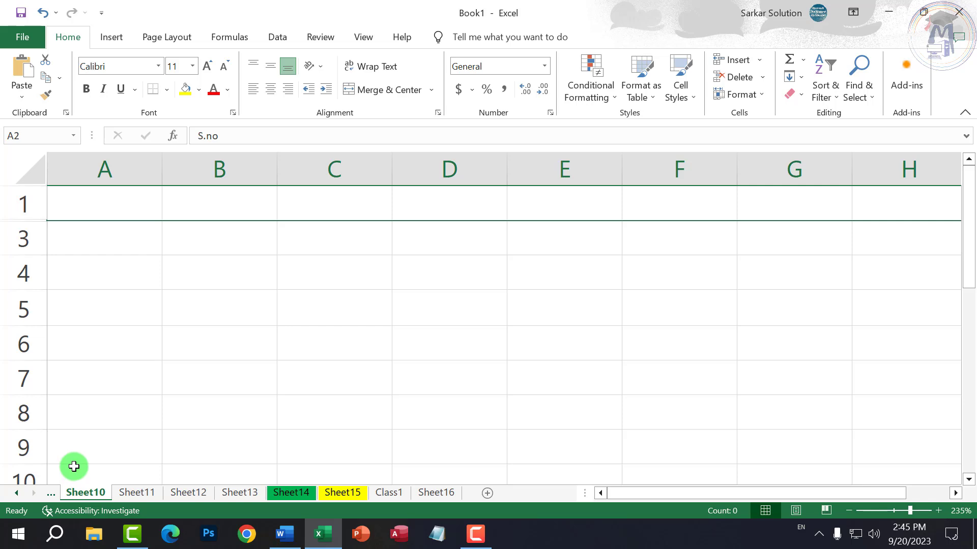
pyautogui.click(23, 203)
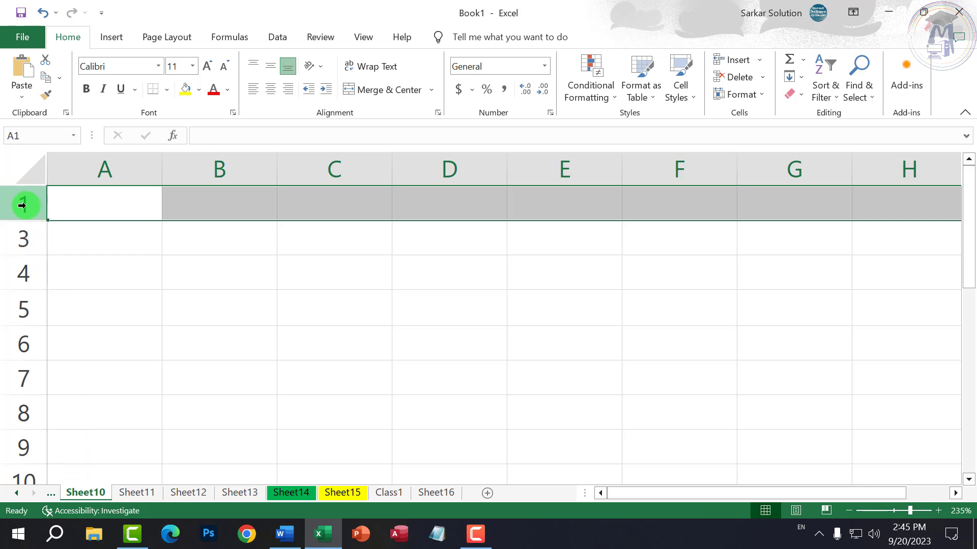
pyautogui.click(94, 273)
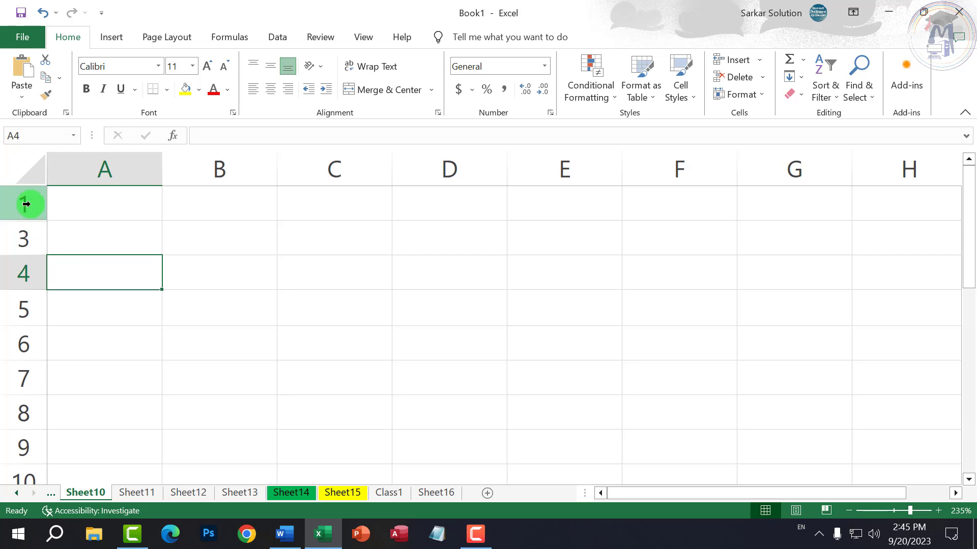
pyautogui.moveTo(27, 204); pyautogui.dragTo(30, 234)
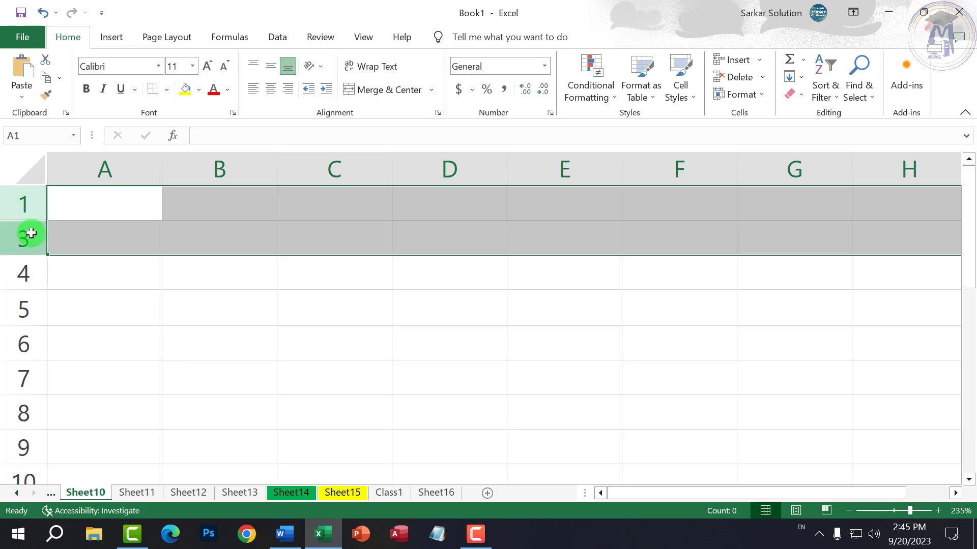
pyautogui.rightClick(26, 233)
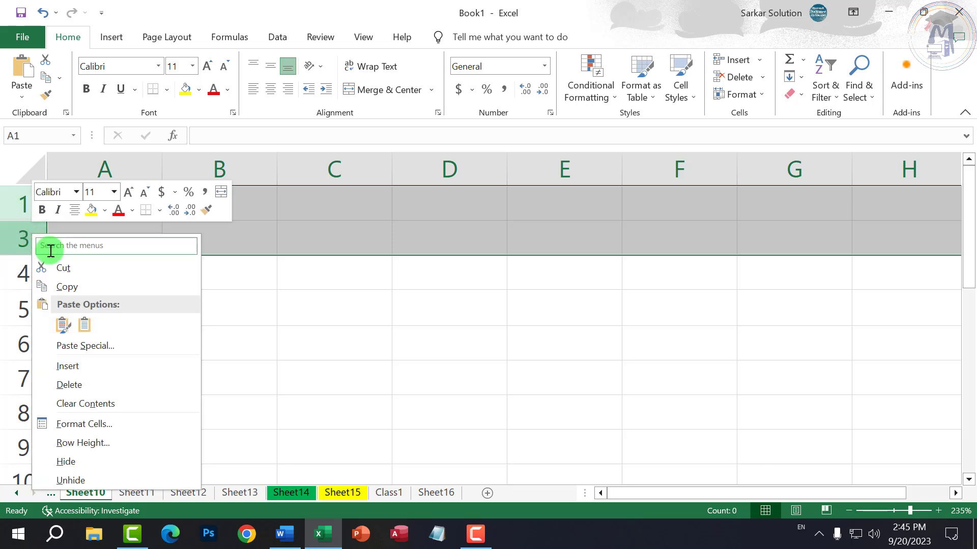
pyautogui.click(87, 483)
pyautogui.click(144, 409)
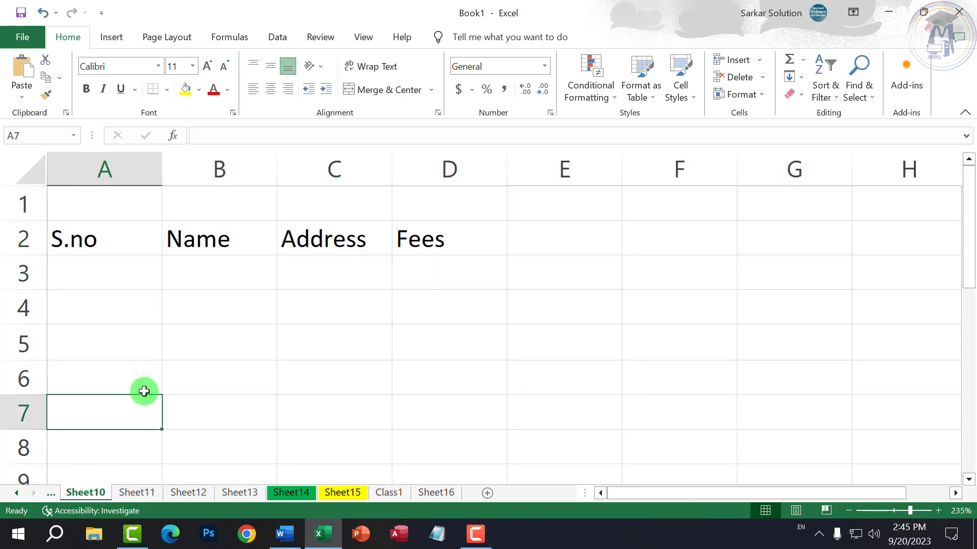
# - Open the column B and row 2 menus, closing each without changes
pyautogui.click(193, 345)
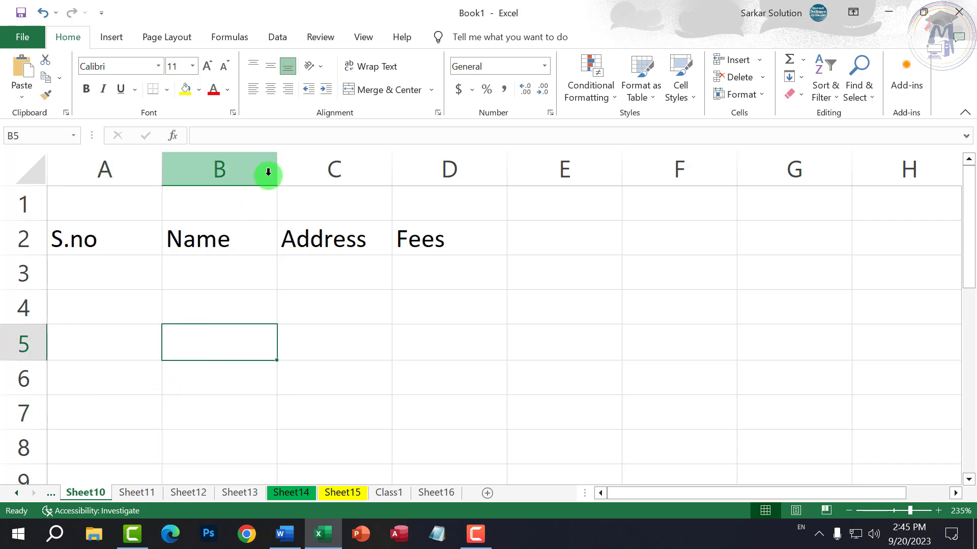
pyautogui.click(252, 170)
pyautogui.rightClick(251, 170)
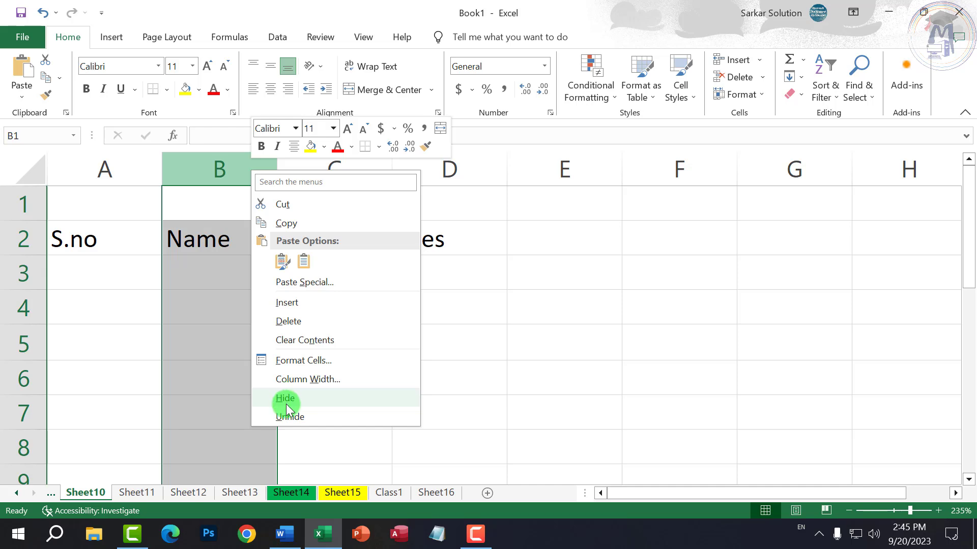
pyautogui.click(17, 242)
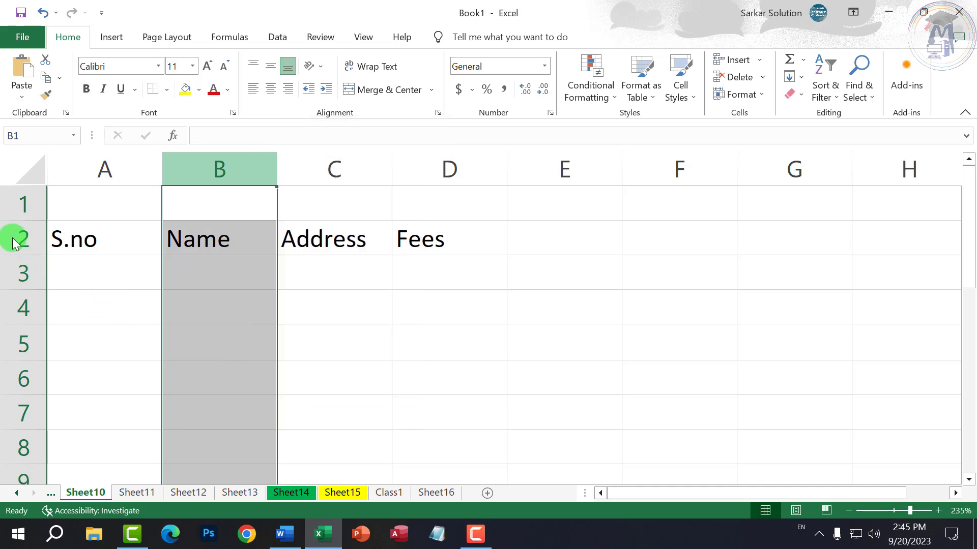
pyautogui.rightClick(17, 239)
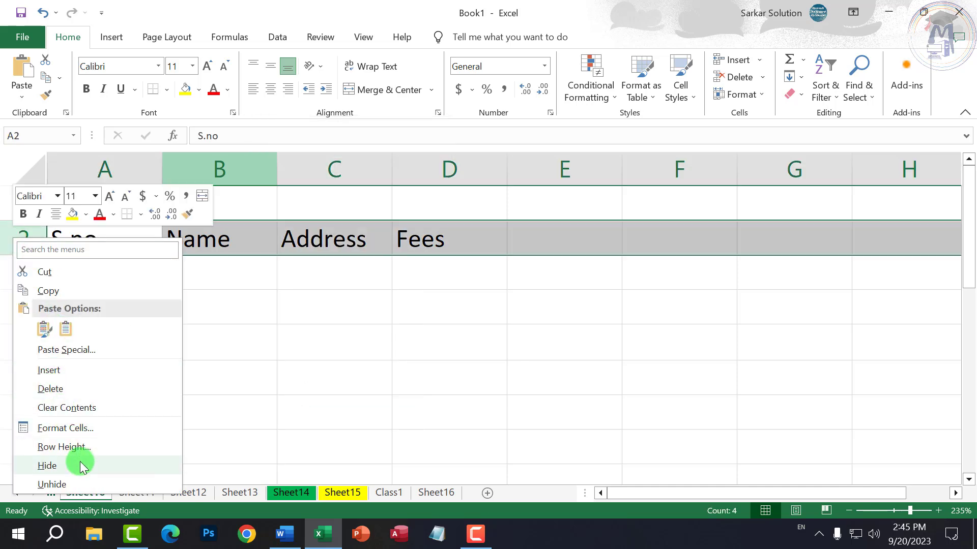
pyautogui.click(343, 493)
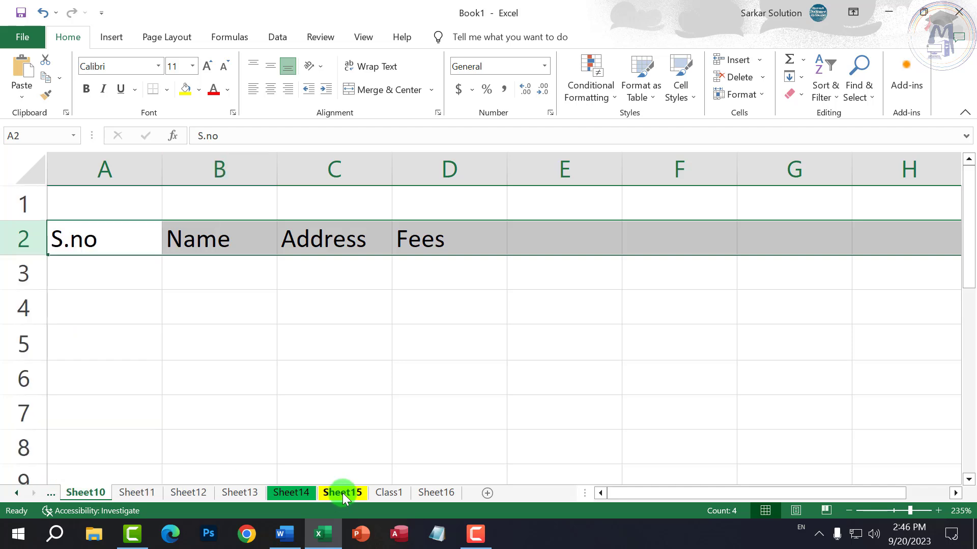
# - Visit Sheet15, return to Sheet10 and show its sheet tab actions
pyautogui.rightClick(343, 493)
pyautogui.press('Escape')
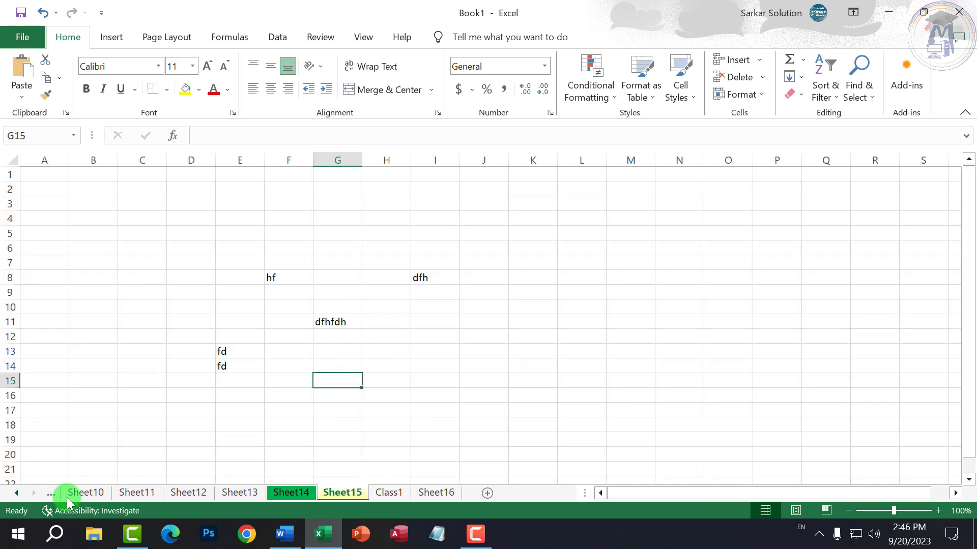
pyautogui.click(86, 492)
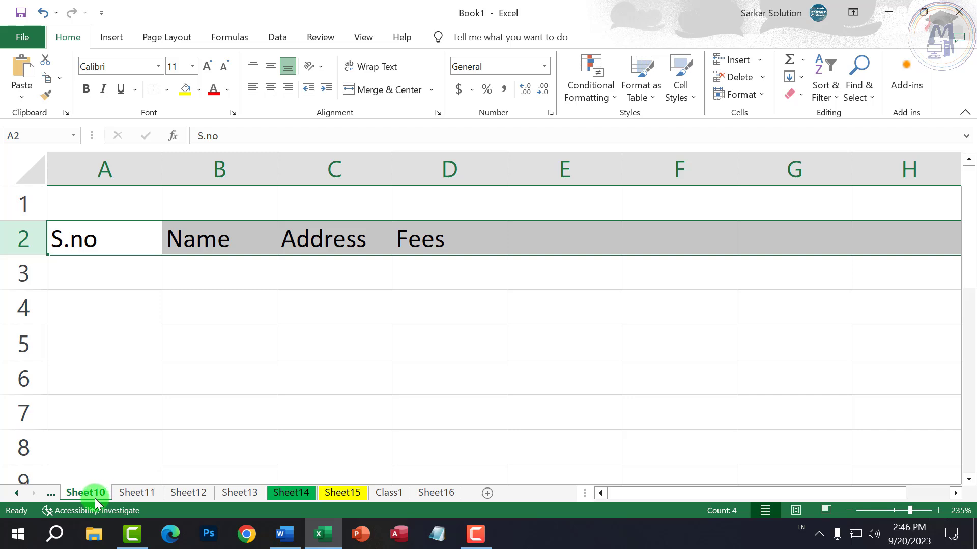
pyautogui.rightClick(94, 494)
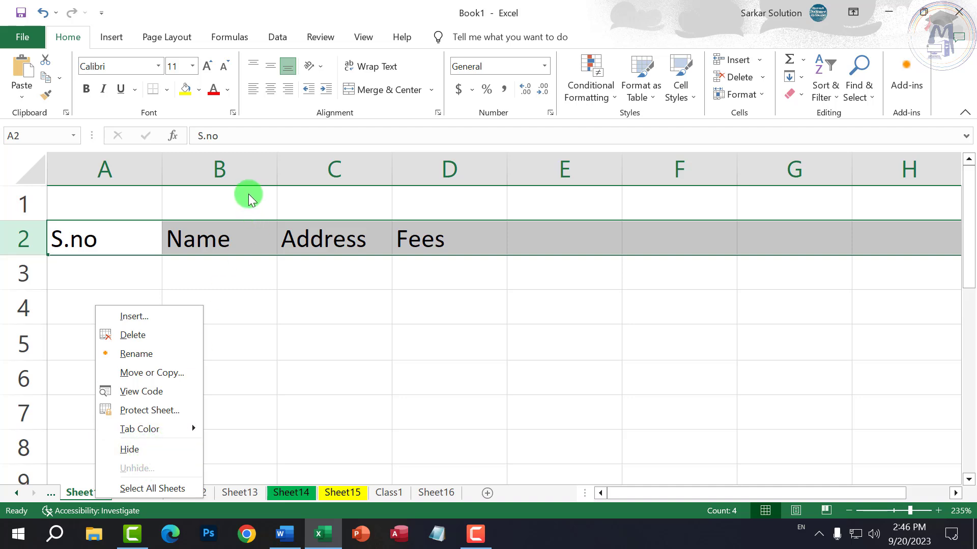
# - Enter serial numbers 1, 2, 3 in cells A3 to A5
pyautogui.click(246, 245)
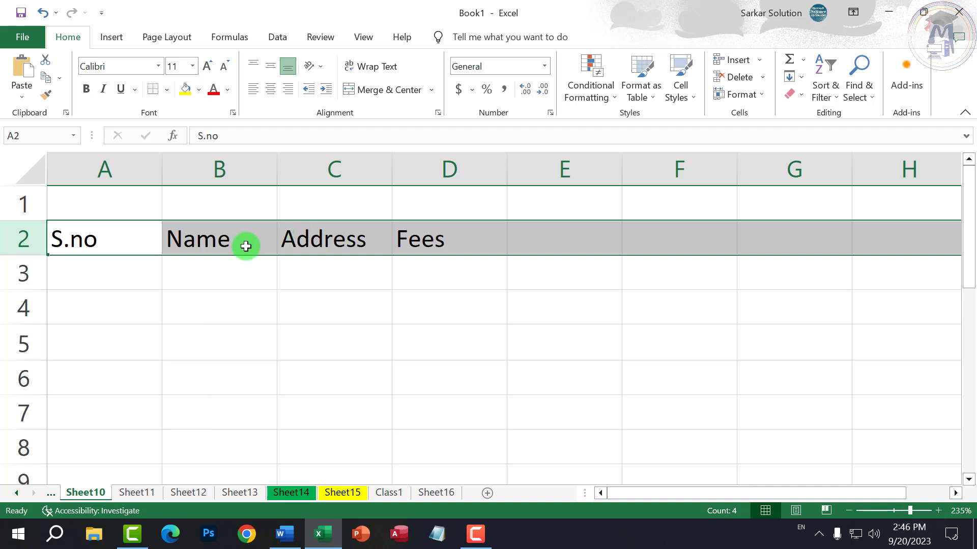
pyautogui.click(235, 244)
pyautogui.click(227, 272)
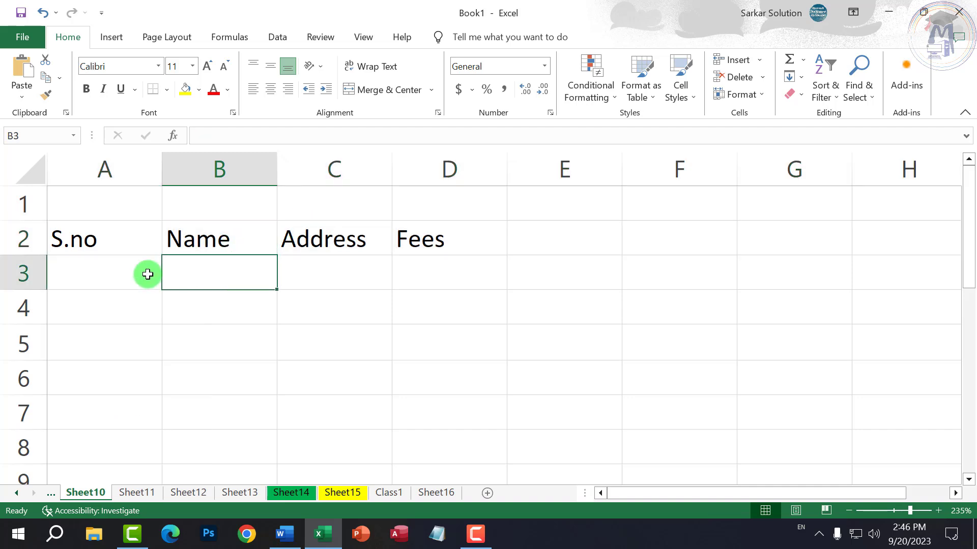
pyautogui.click(147, 274)
pyautogui.write('1')
pyautogui.press('Return')
pyautogui.write('2')
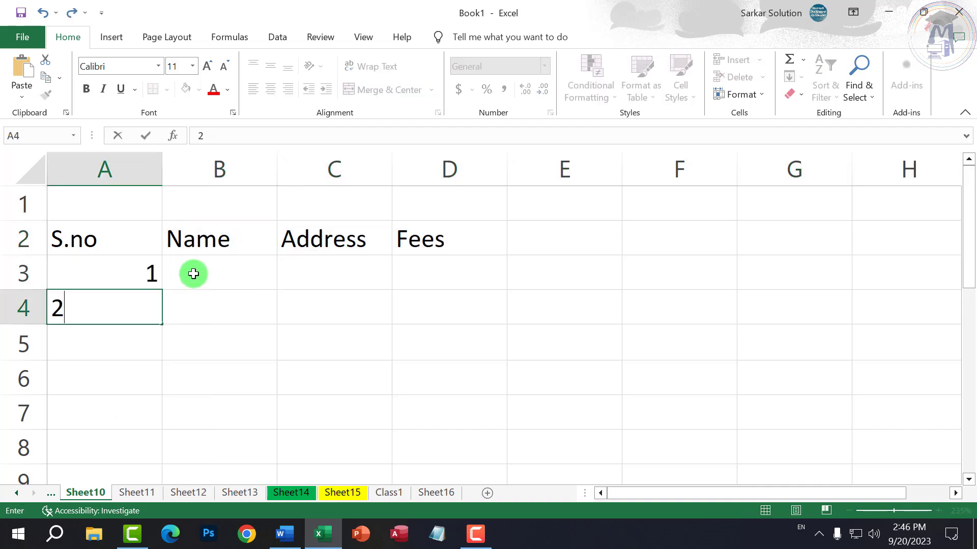
pyautogui.press('Return')
pyautogui.write('3')
pyautogui.press('Return')
# - Enter names A, B, C in cells B3 to B5
pyautogui.click(194, 273)
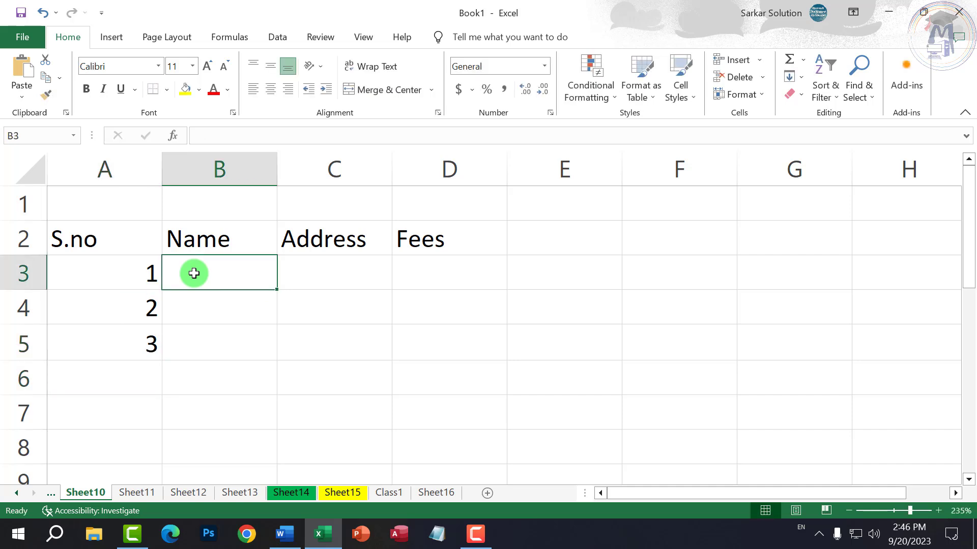
pyautogui.write('A')
pyautogui.press('Return')
pyautogui.write('B')
pyautogui.press('Return')
pyautogui.write('C')
pyautogui.press('Return')
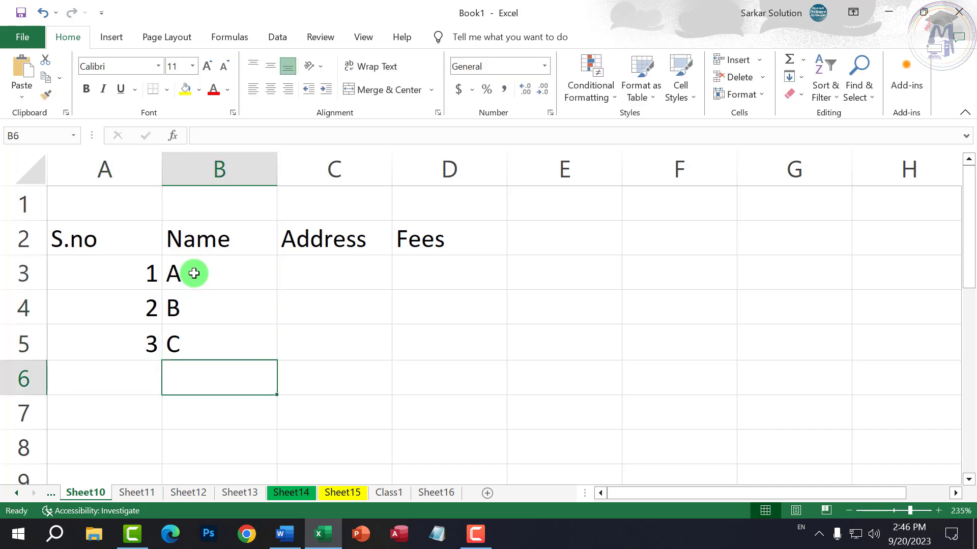
# - Enter addresses X, Y, Z in cells C3 to C5
pyautogui.press('Up')
pyautogui.press('Up')
pyautogui.press('Right')
pyautogui.press('Up')
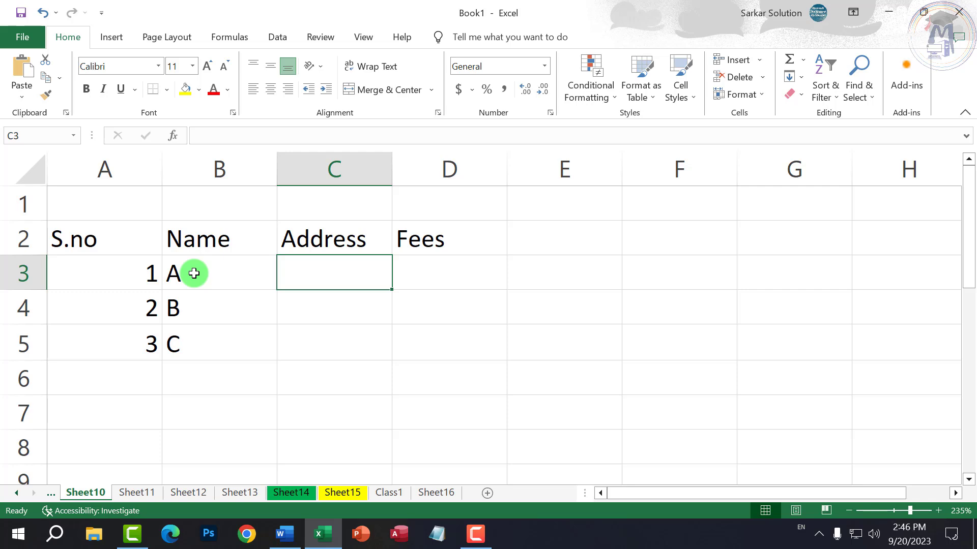
pyautogui.write('X')
pyautogui.press('Return')
pyautogui.write('Y')
pyautogui.press('Return')
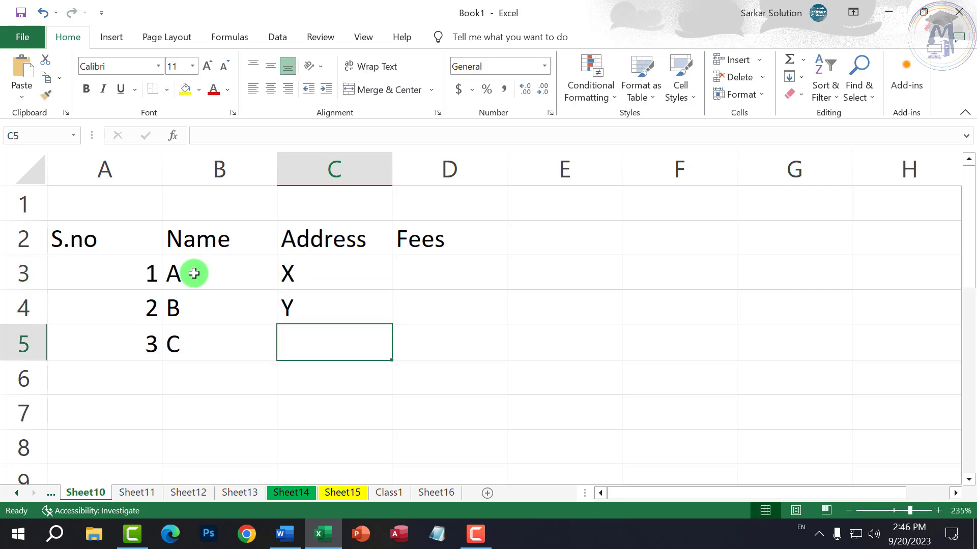
pyautogui.write('Z')
pyautogui.press('Return')
pyautogui.click(195, 307)
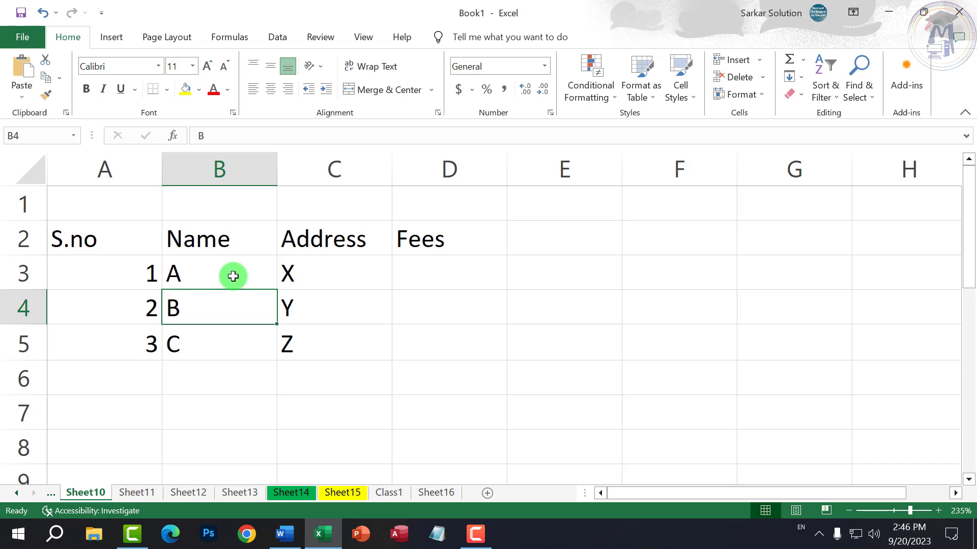
pyautogui.click(237, 164)
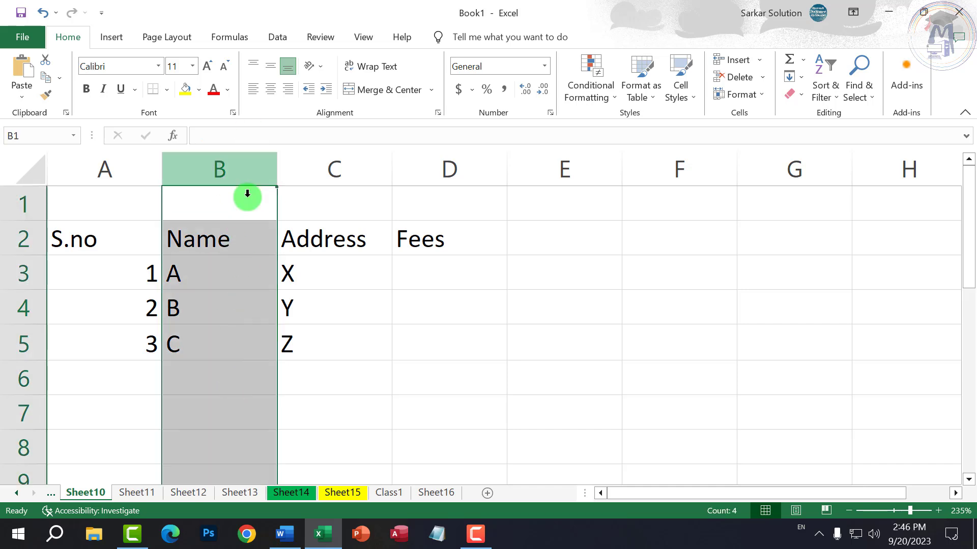
pyautogui.click(25, 273)
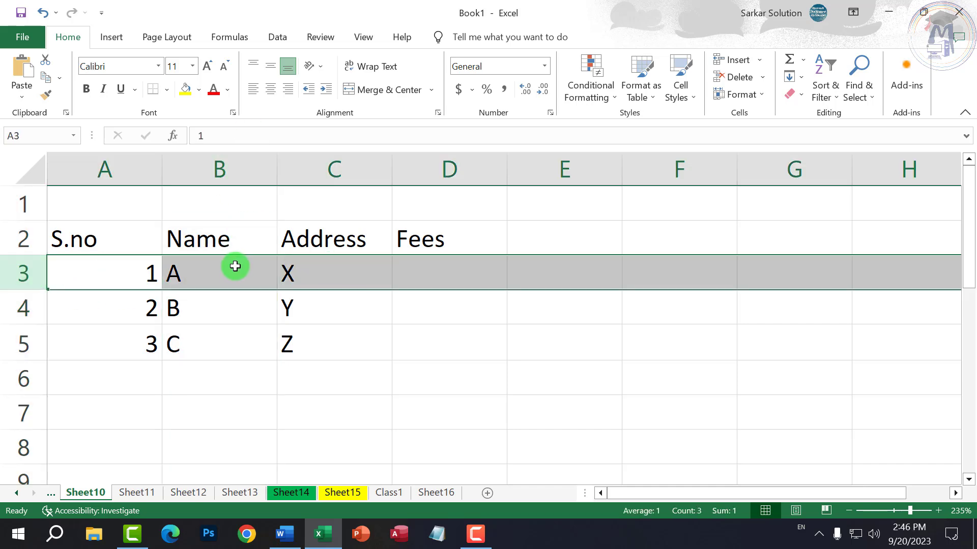
pyautogui.click(220, 281)
pyautogui.moveTo(134, 203); pyautogui.dragTo(585, 433)
pyautogui.scroll(2, 373, 367)
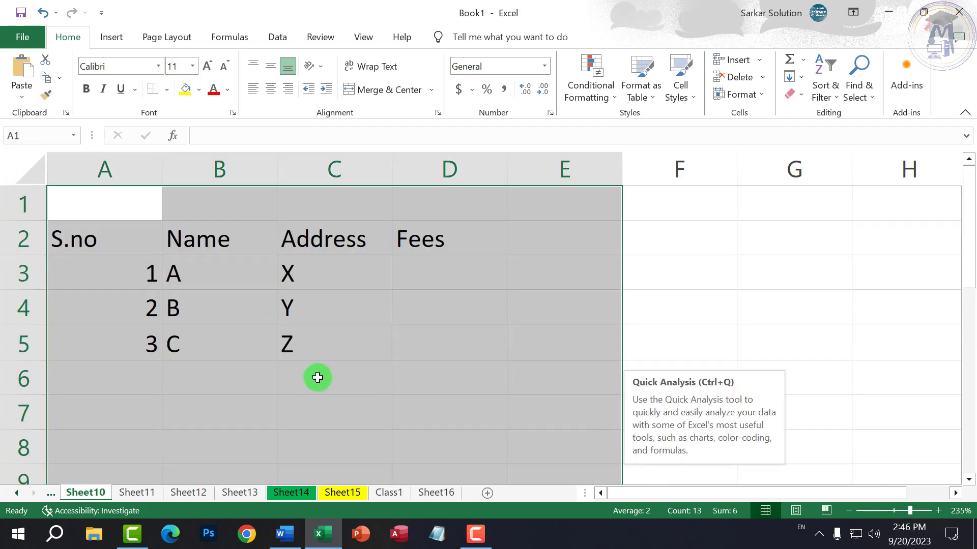
pyautogui.click(226, 339)
pyautogui.click(197, 300)
pyautogui.click(225, 167)
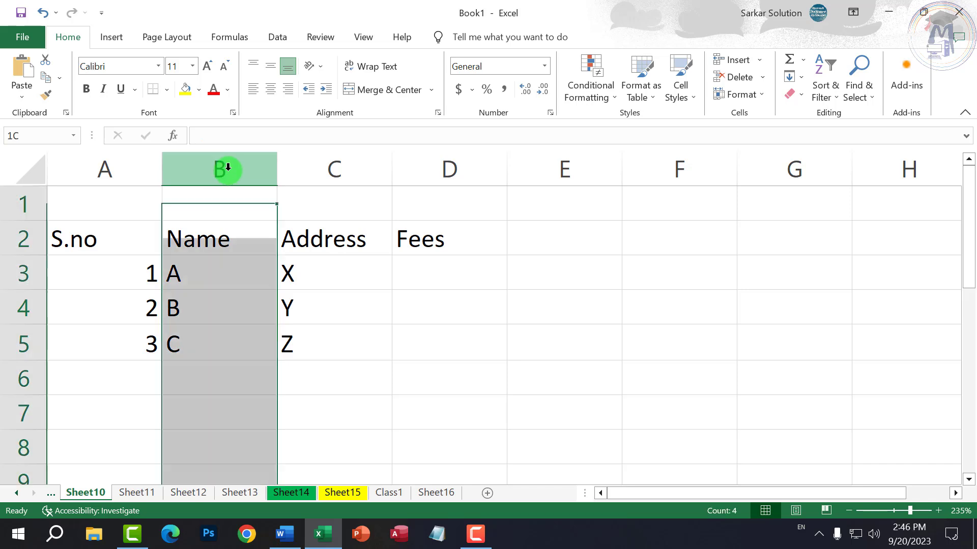
pyautogui.click(18, 273)
pyautogui.click(198, 275)
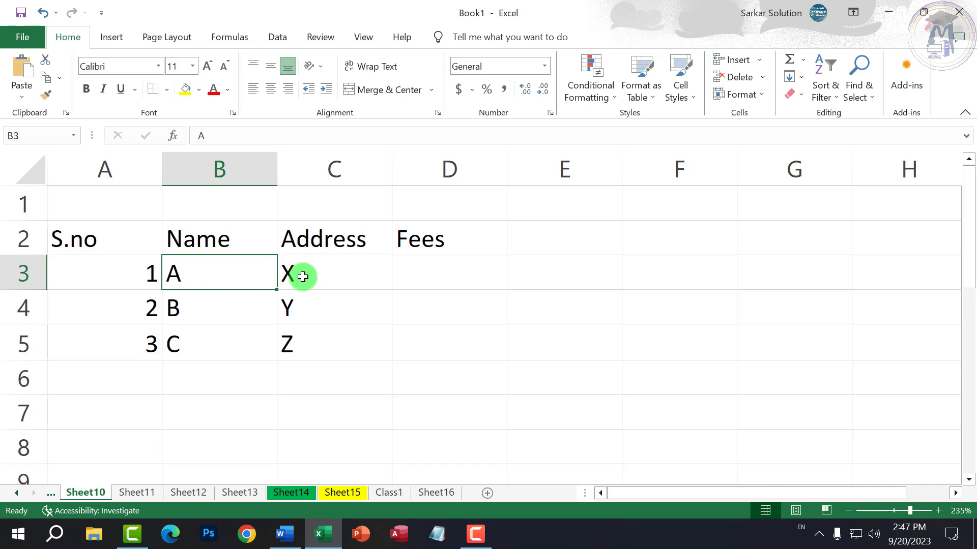
pyautogui.click(339, 270)
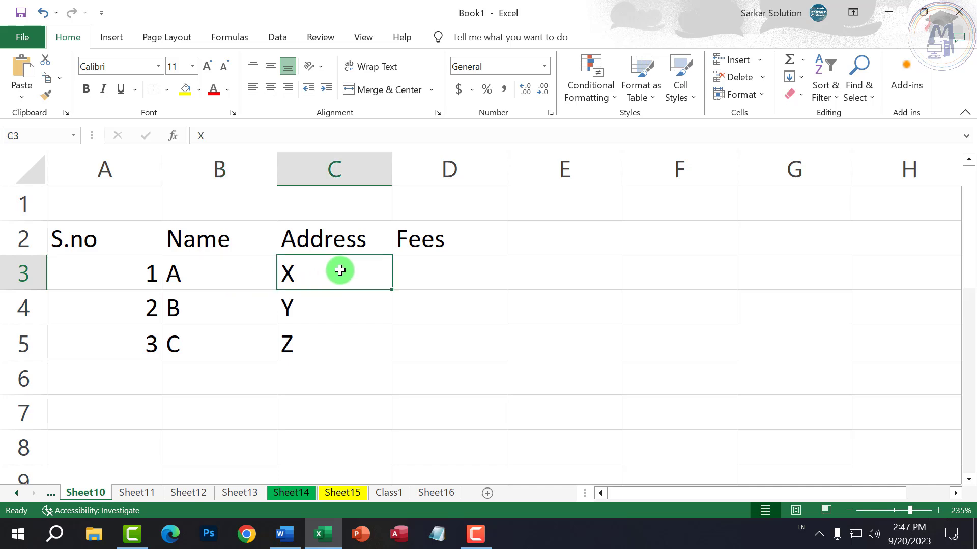
pyautogui.click(262, 339)
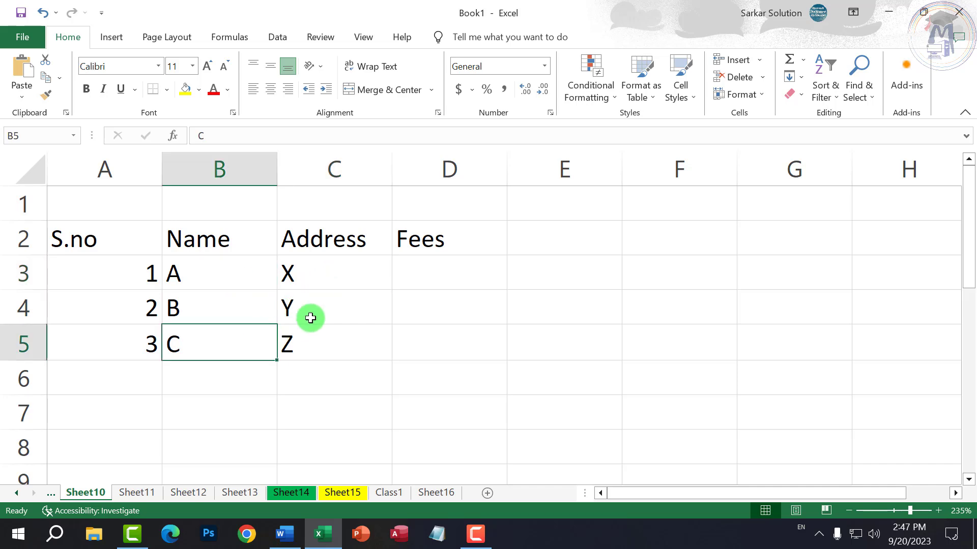
pyautogui.click(333, 298)
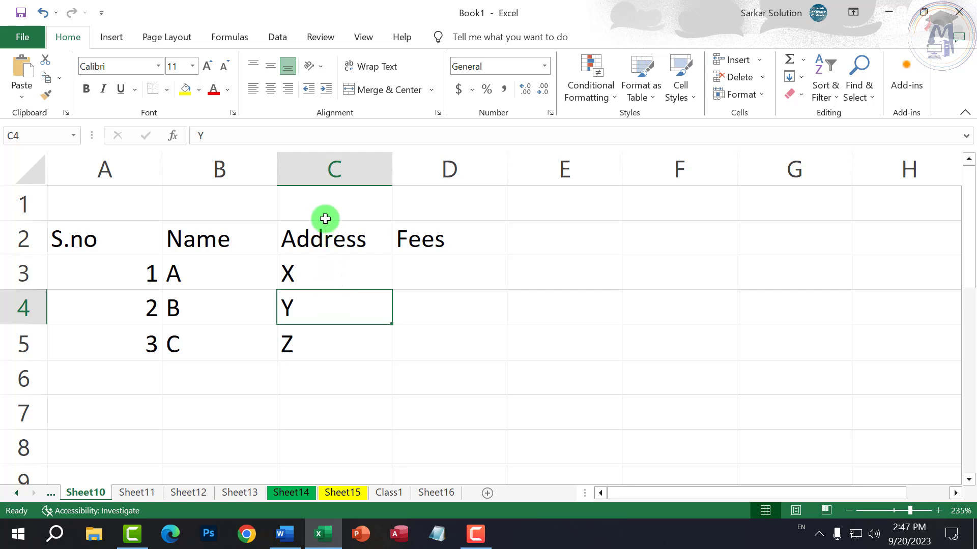
pyautogui.click(319, 201)
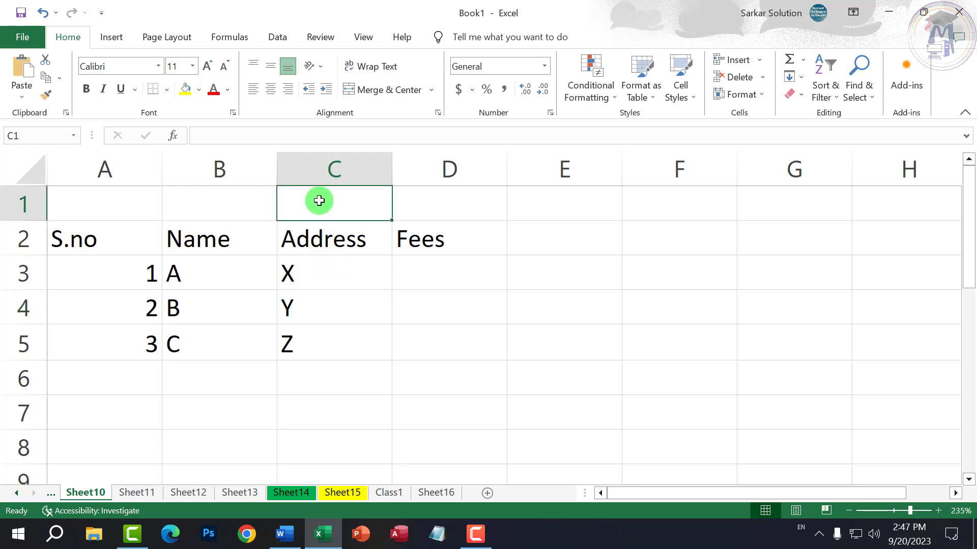
pyautogui.click(654, 356)
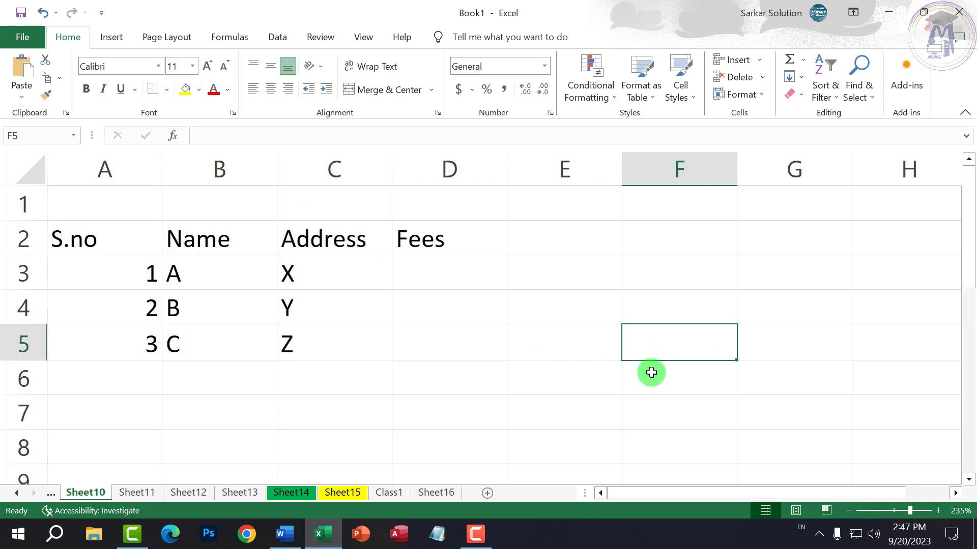
pyautogui.click(588, 372)
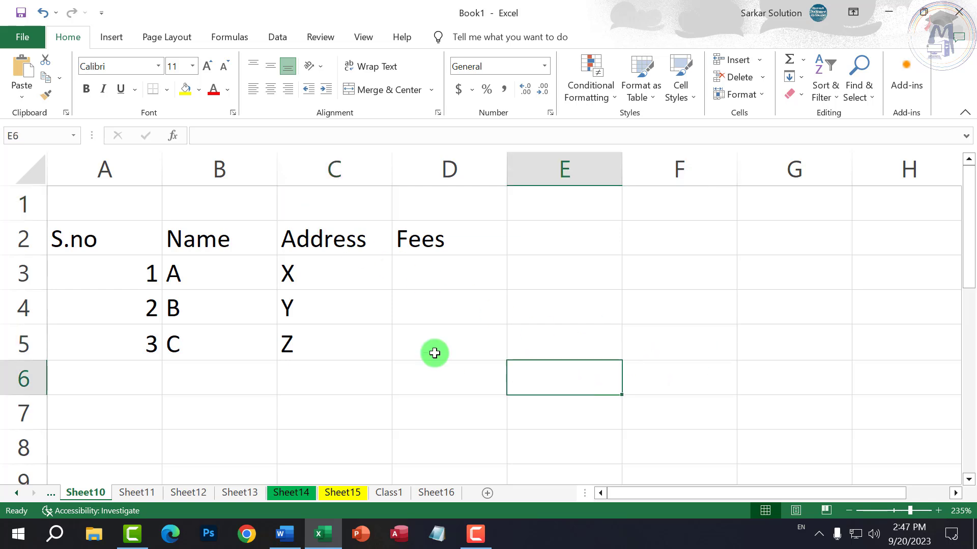
pyautogui.click(324, 343)
pyautogui.click(249, 167)
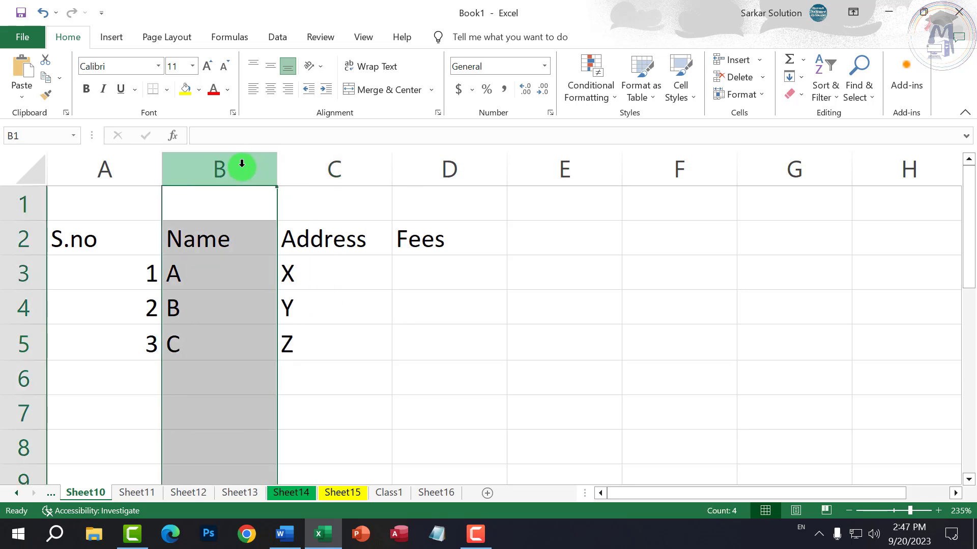
pyautogui.click(9, 306)
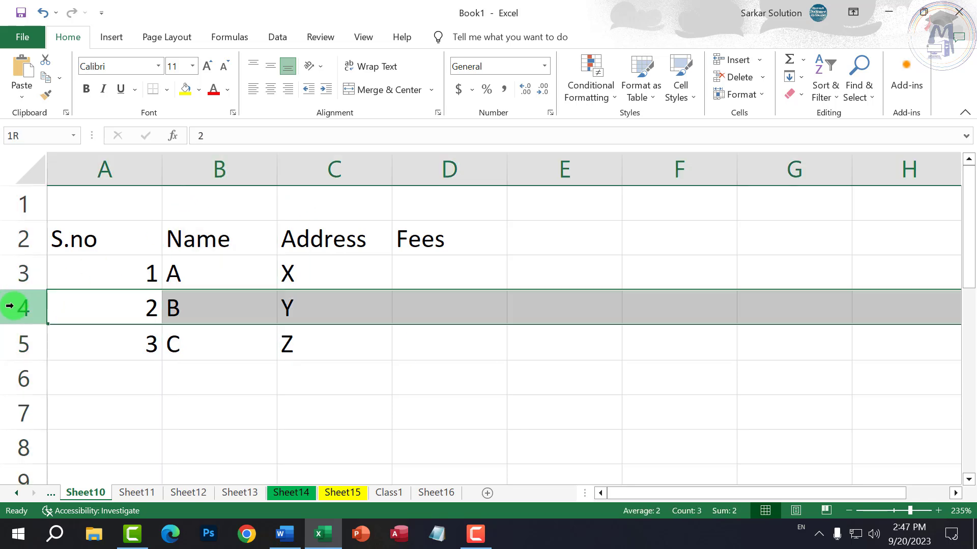
pyautogui.click(285, 313)
pyautogui.click(220, 301)
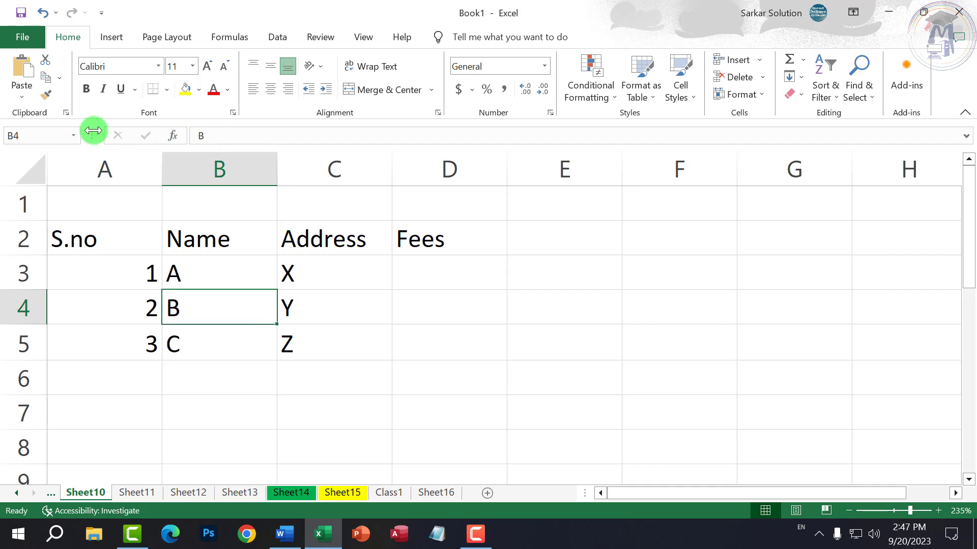
# - On the View tab, hide the Formula Bar and show it again
pyautogui.click(365, 40)
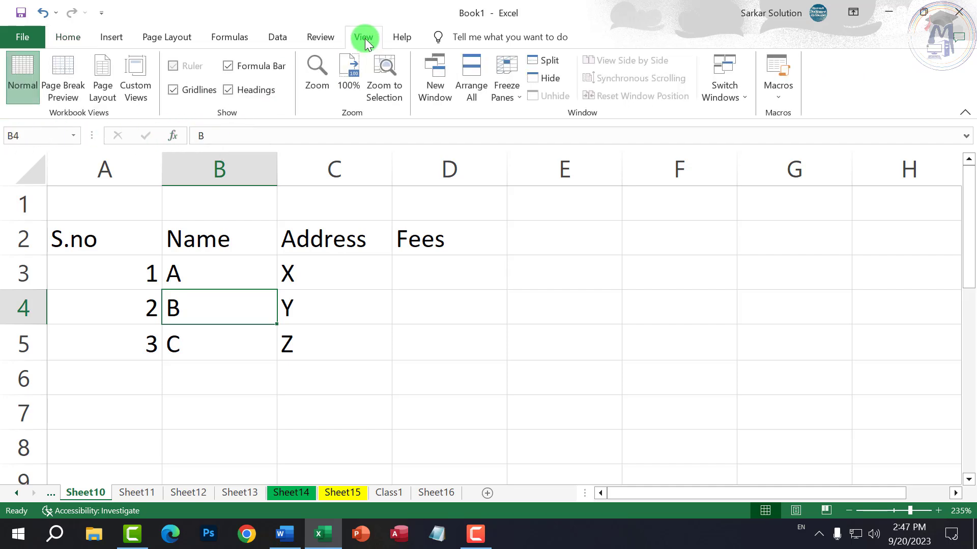
pyautogui.click(250, 72)
pyautogui.click(250, 72)
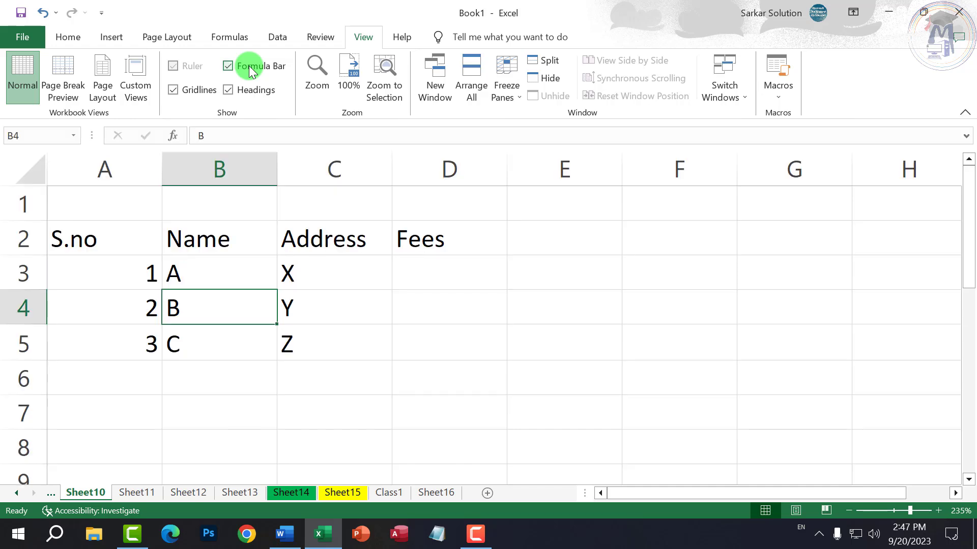
# - Show the shortcut menu for cell B4, then close it without choosing anything
pyautogui.click(248, 275)
pyautogui.click(189, 313)
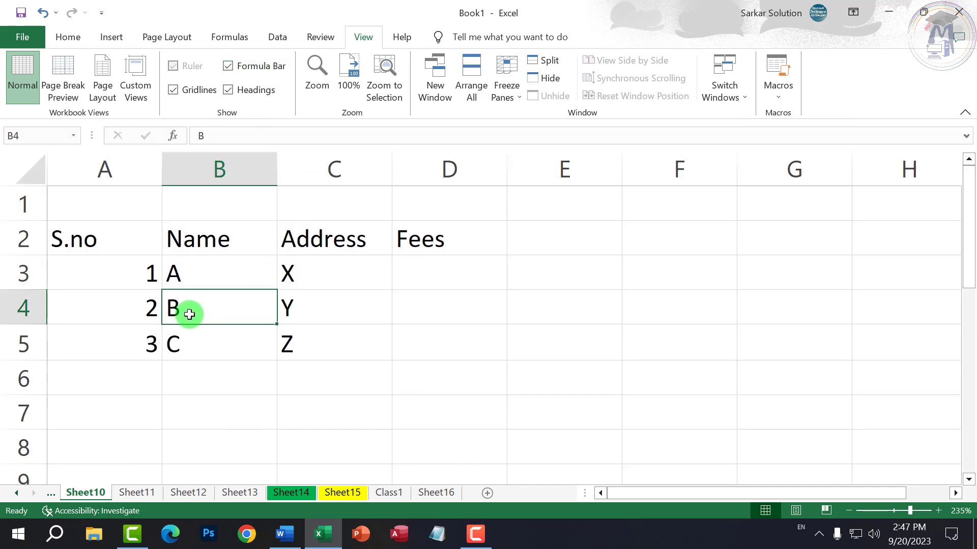
pyautogui.rightClick(190, 312)
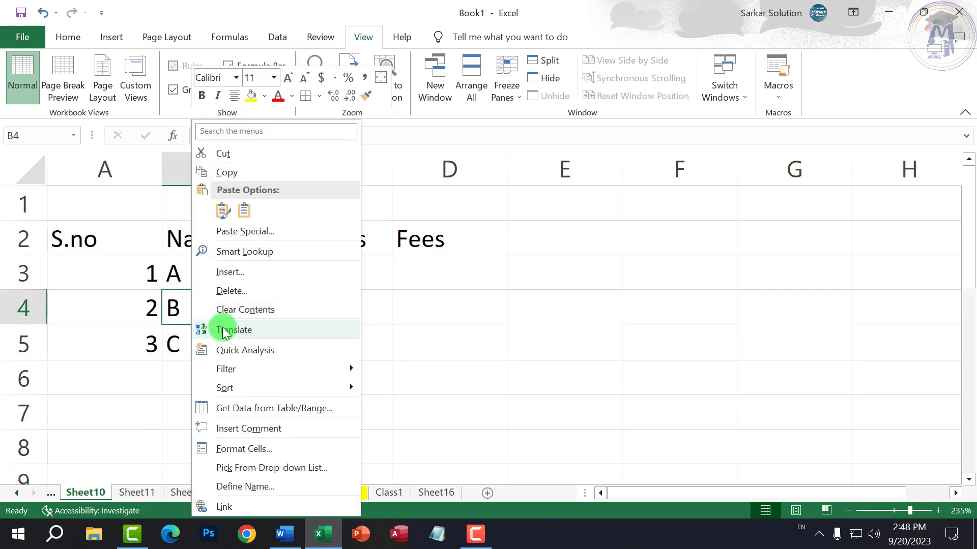
pyautogui.moveTo(244, 388)
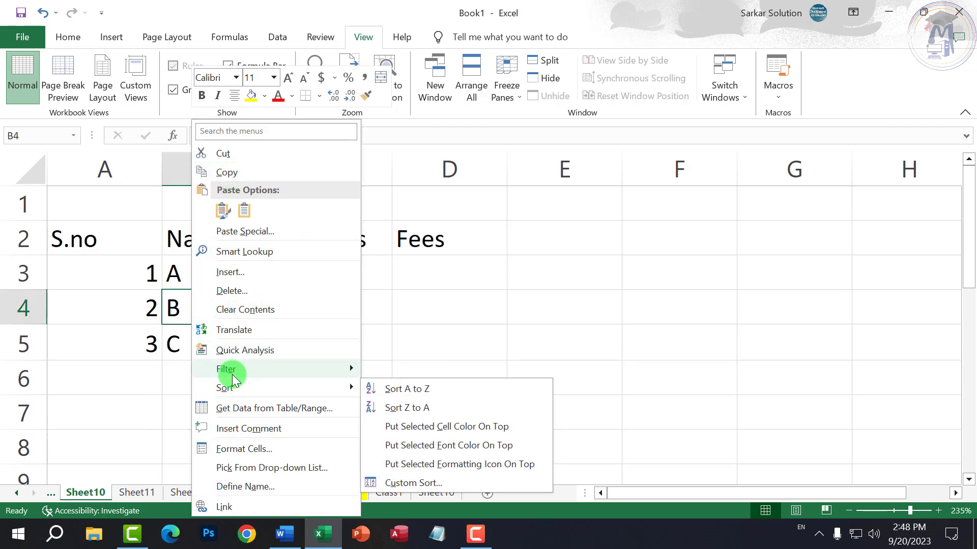
pyautogui.click(168, 364)
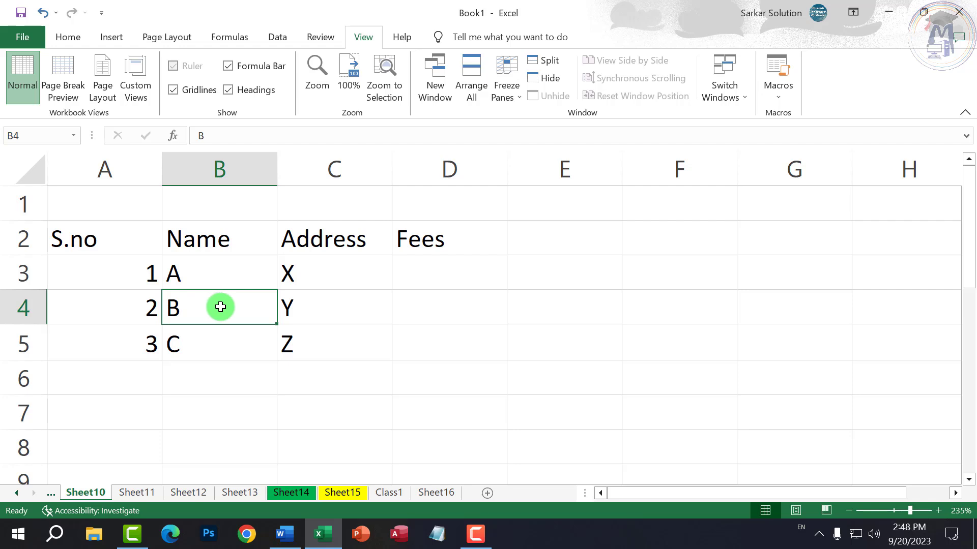
pyautogui.click(107, 276)
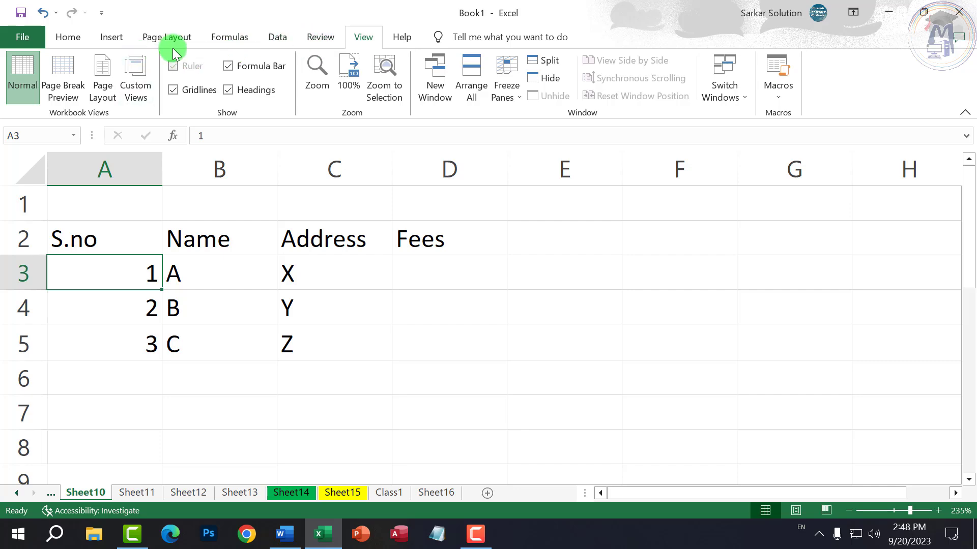
# - Go to the Page Layout tab and review the Margins presets
pyautogui.click(70, 40)
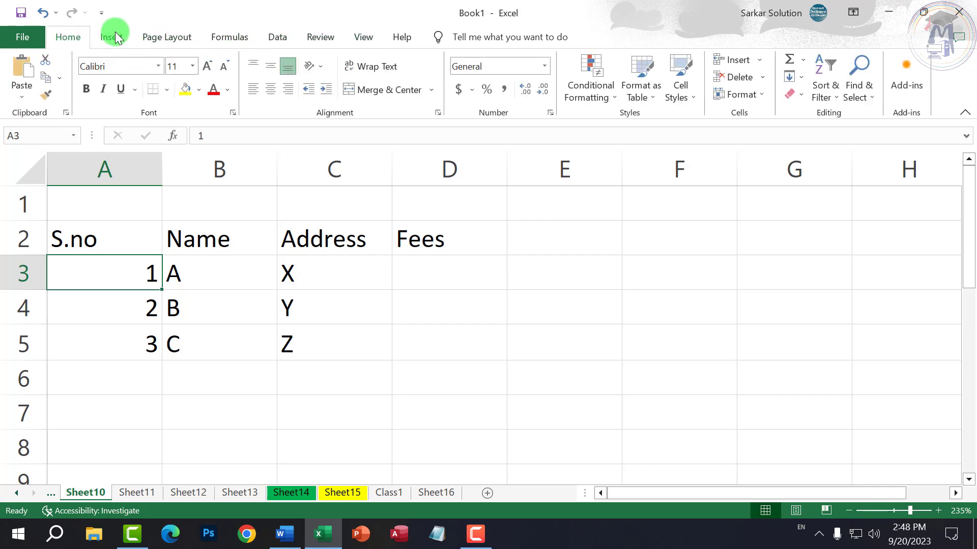
pyautogui.click(110, 37)
pyautogui.click(164, 34)
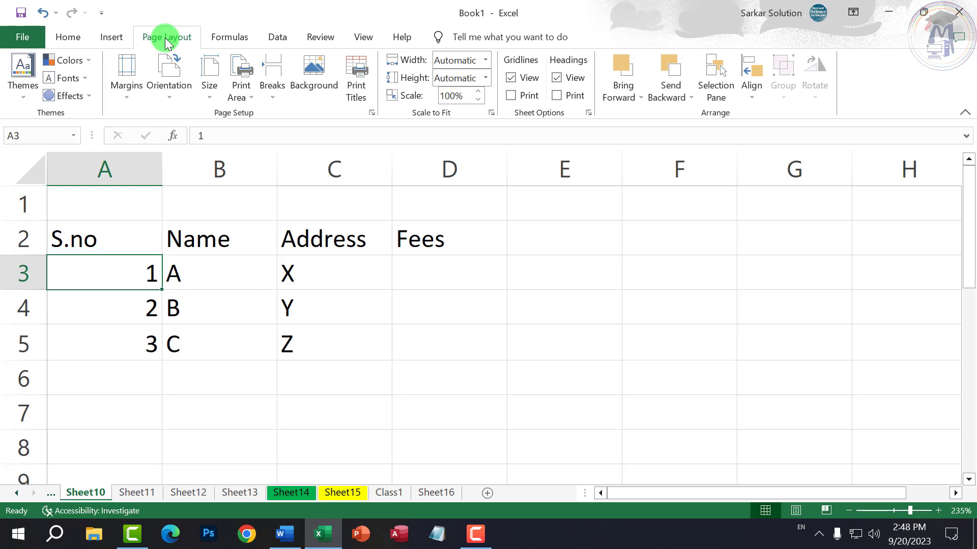
pyautogui.click(68, 37)
pyautogui.click(149, 38)
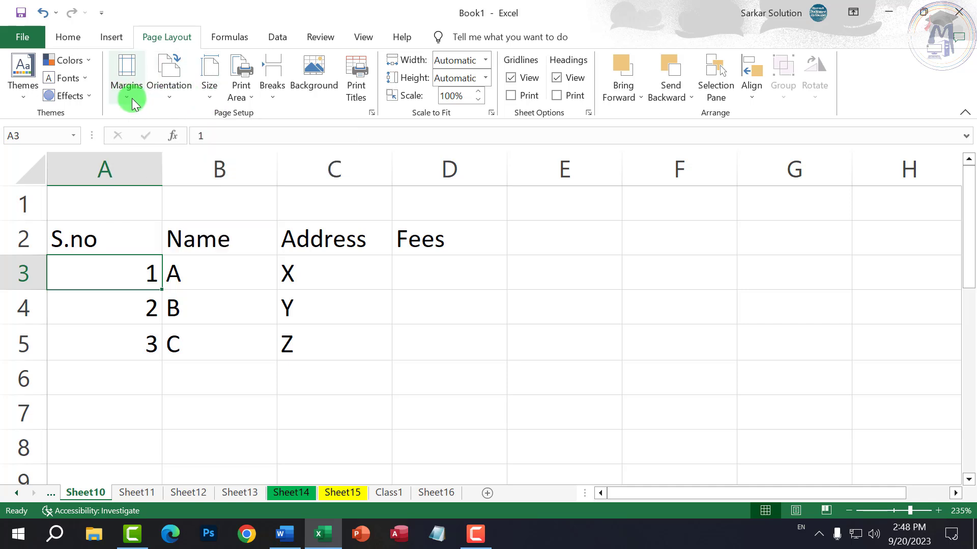
pyautogui.click(131, 99)
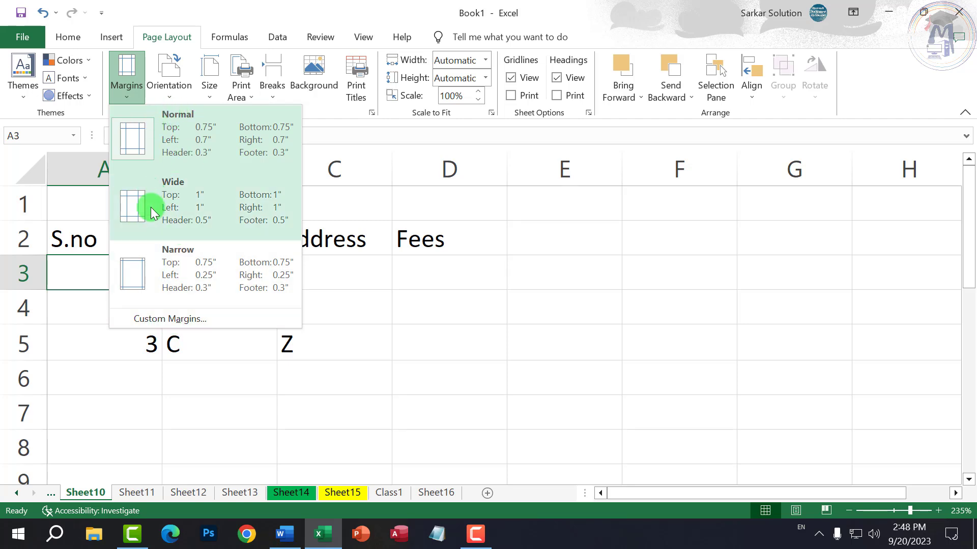
# - Keep Portrait page orientation and show the paper Size list
pyautogui.click(173, 101)
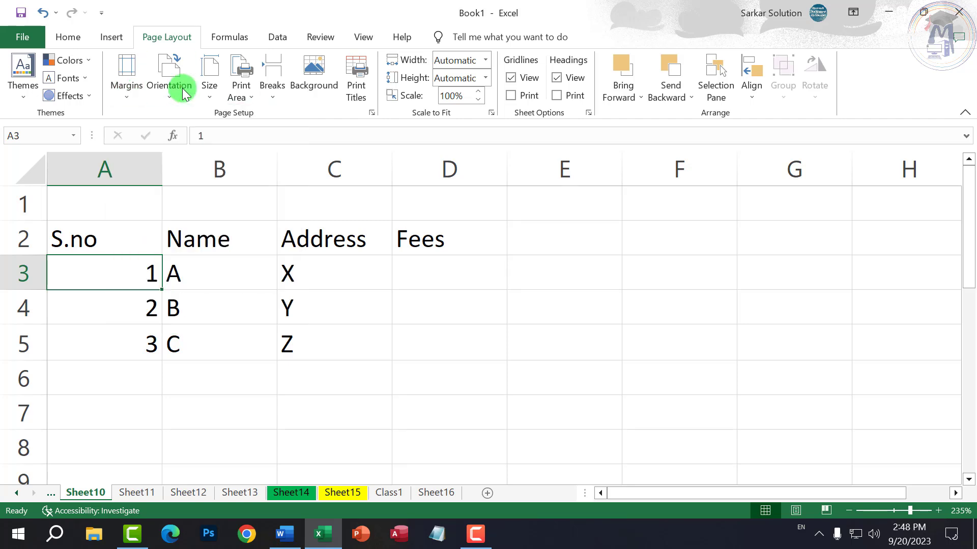
pyautogui.click(182, 99)
pyautogui.click(190, 123)
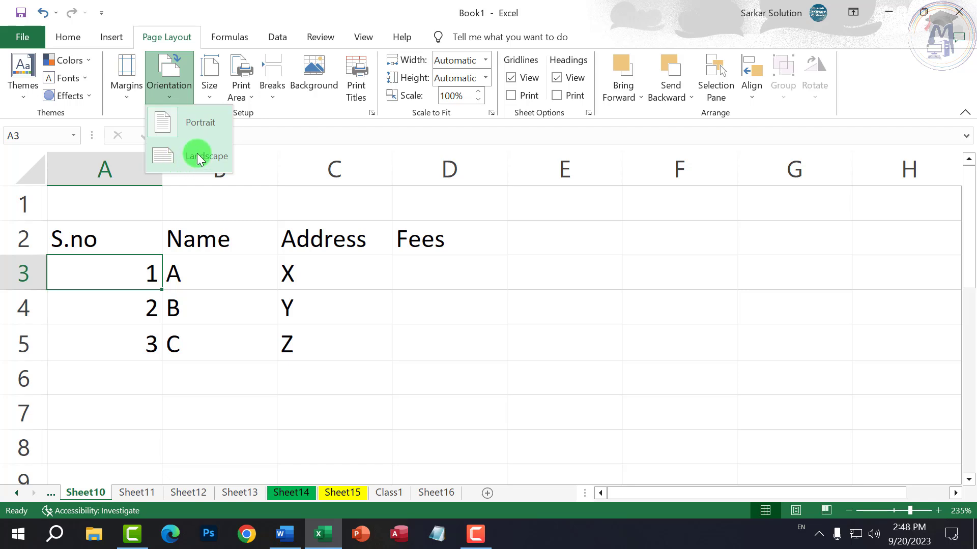
pyautogui.click(212, 97)
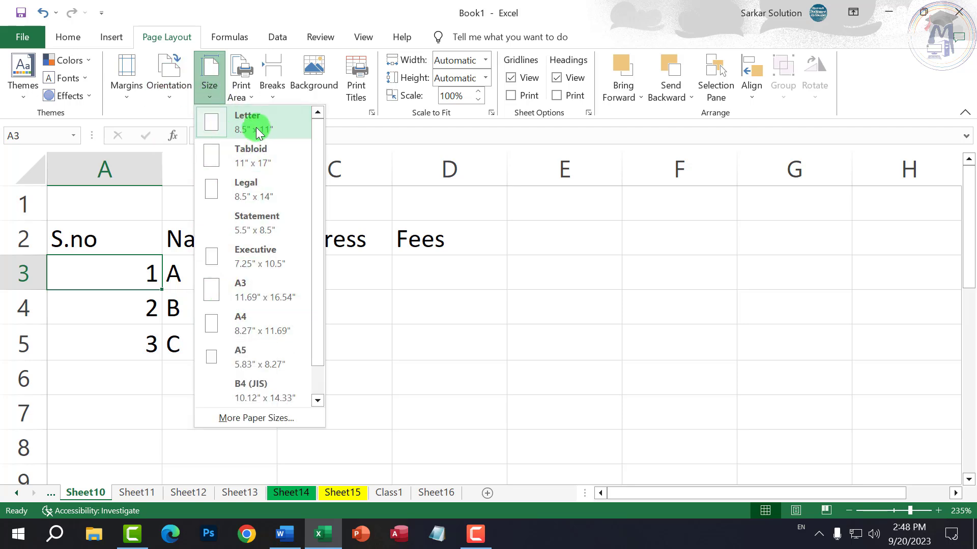
# - Choose A4 paper size, then zoom the sheet in and back out
pyautogui.click(238, 331)
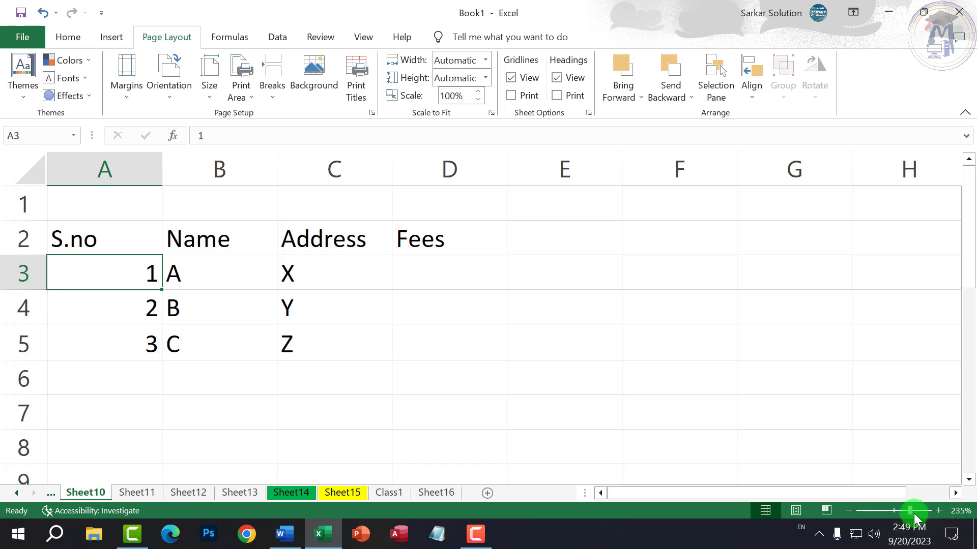
pyautogui.moveTo(913, 512); pyautogui.dragTo(947, 508)
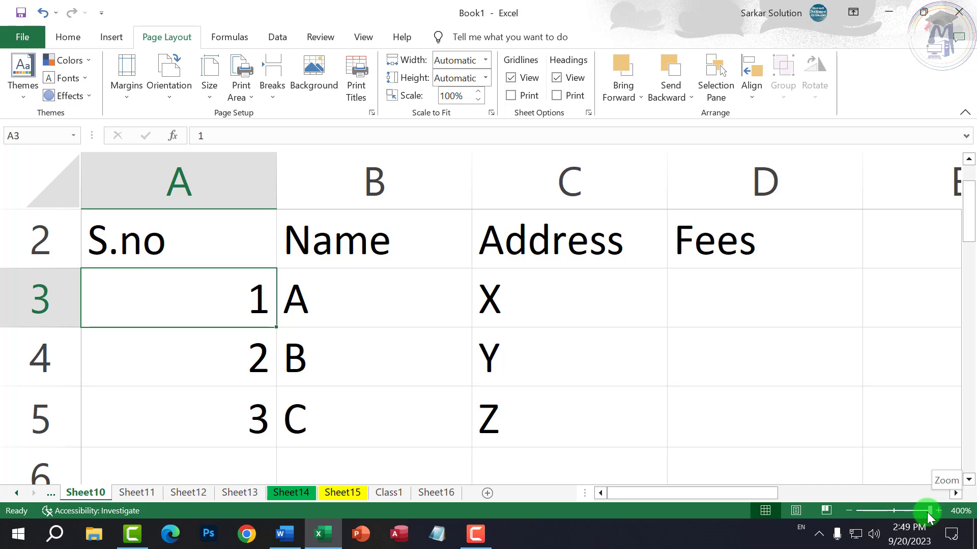
pyautogui.moveTo(926, 513); pyautogui.dragTo(895, 517)
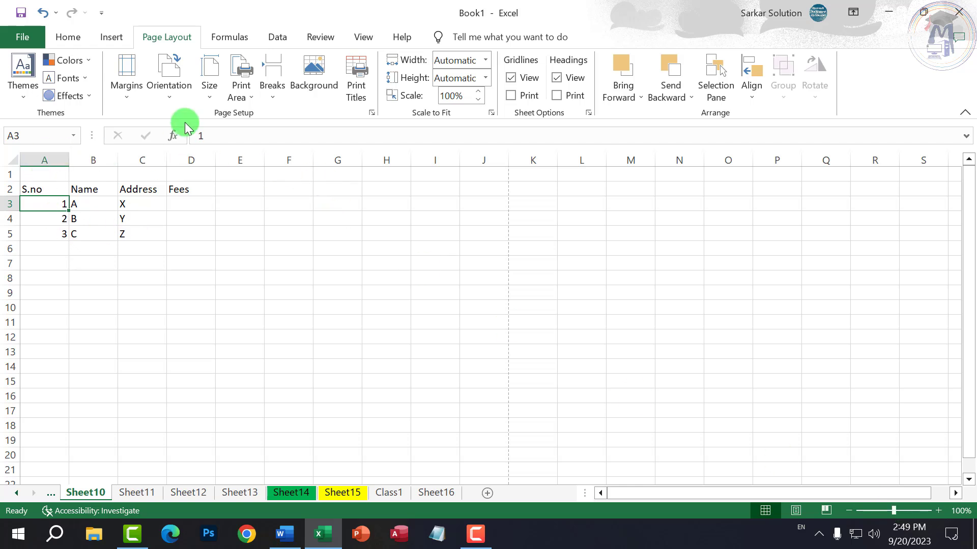
# - Reapply A4 paper size from the Size list and select cell J2
pyautogui.click(209, 82)
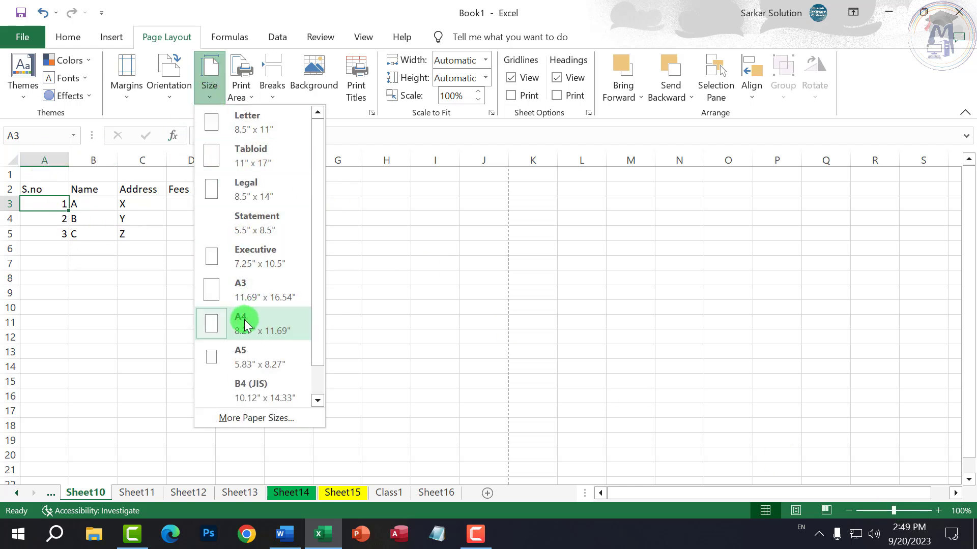
pyautogui.click(245, 326)
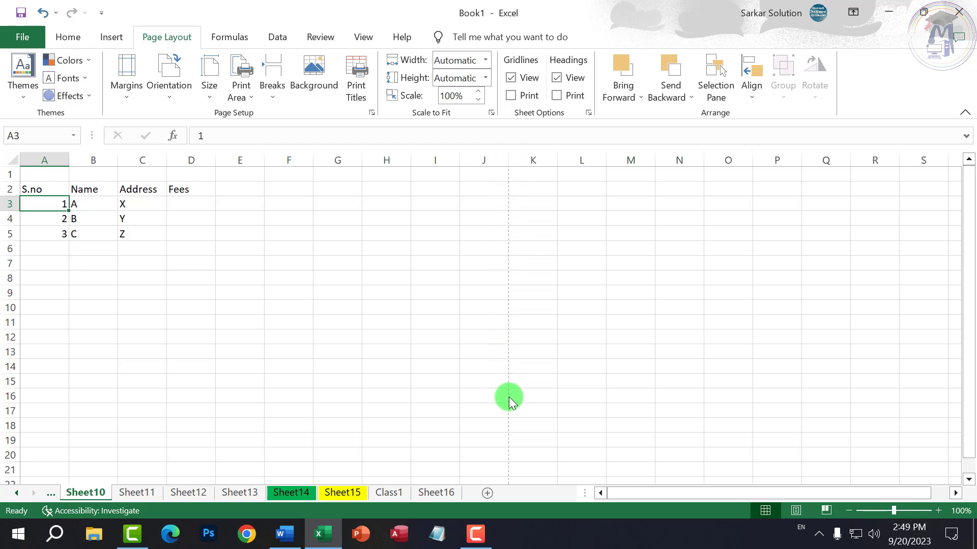
pyautogui.click(477, 365)
pyautogui.click(487, 189)
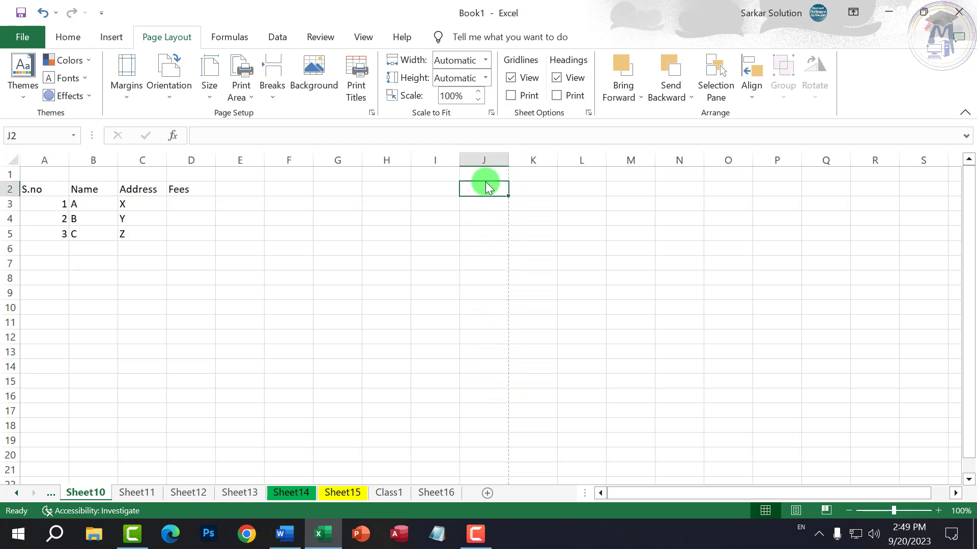
# - Check header cells A2–D2 and the page break between J2 and K2
pyautogui.click(38, 189)
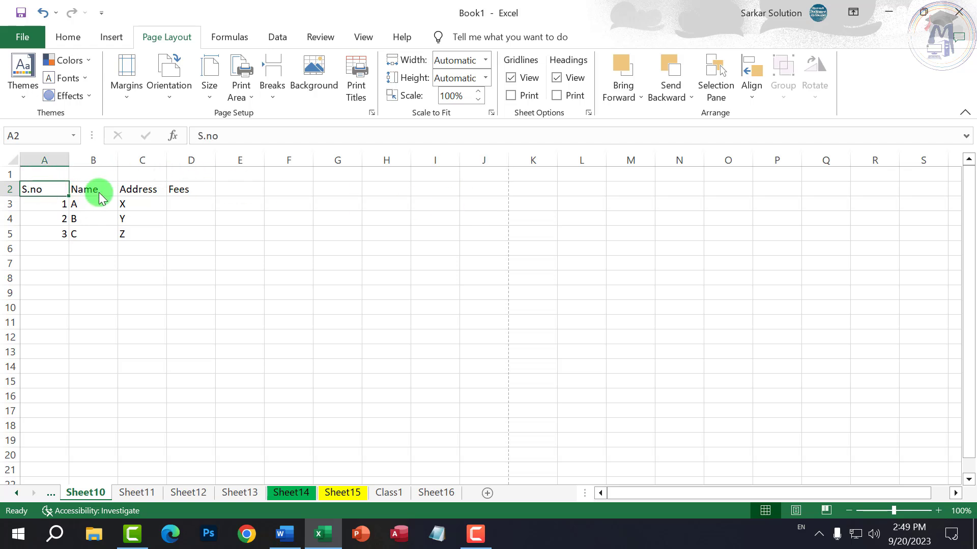
pyautogui.click(100, 198)
pyautogui.click(148, 196)
pyautogui.click(200, 193)
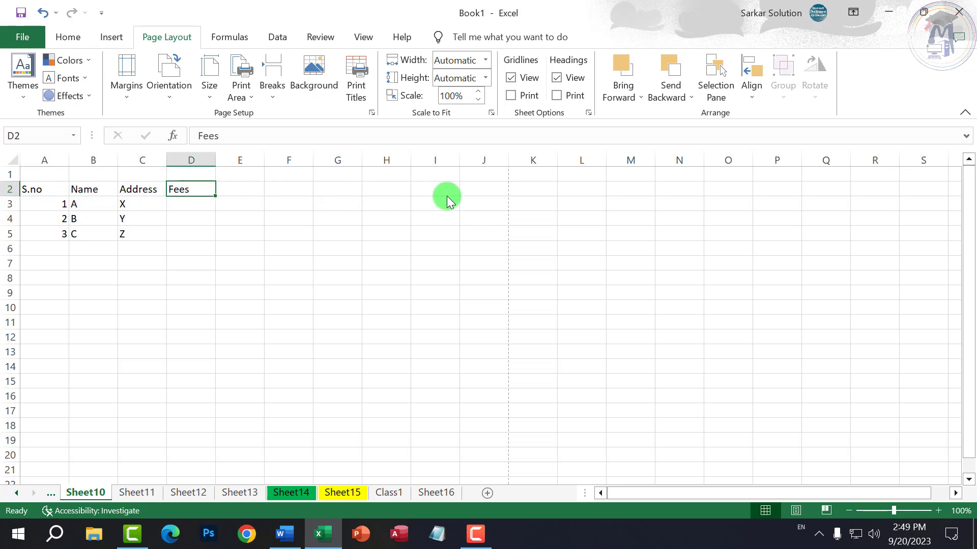
pyautogui.click(491, 193)
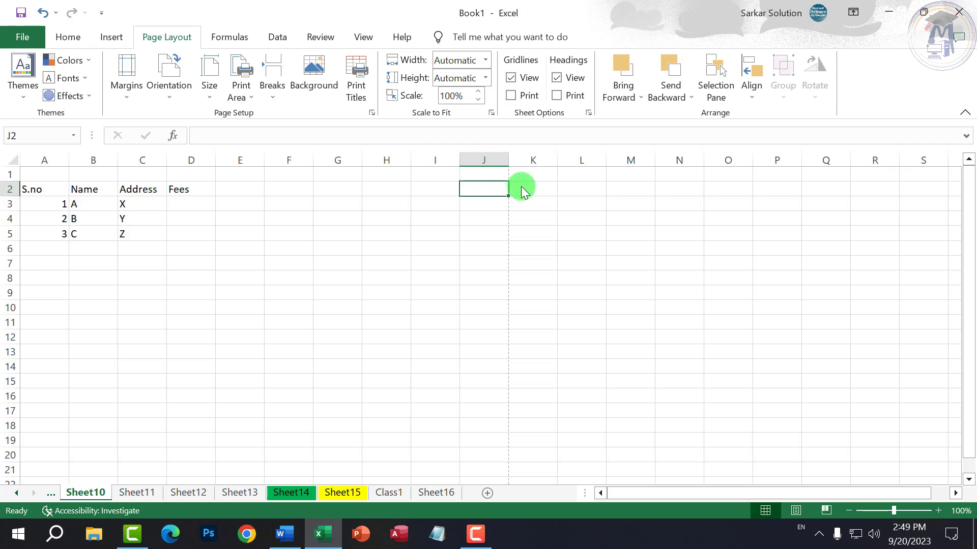
pyautogui.click(538, 186)
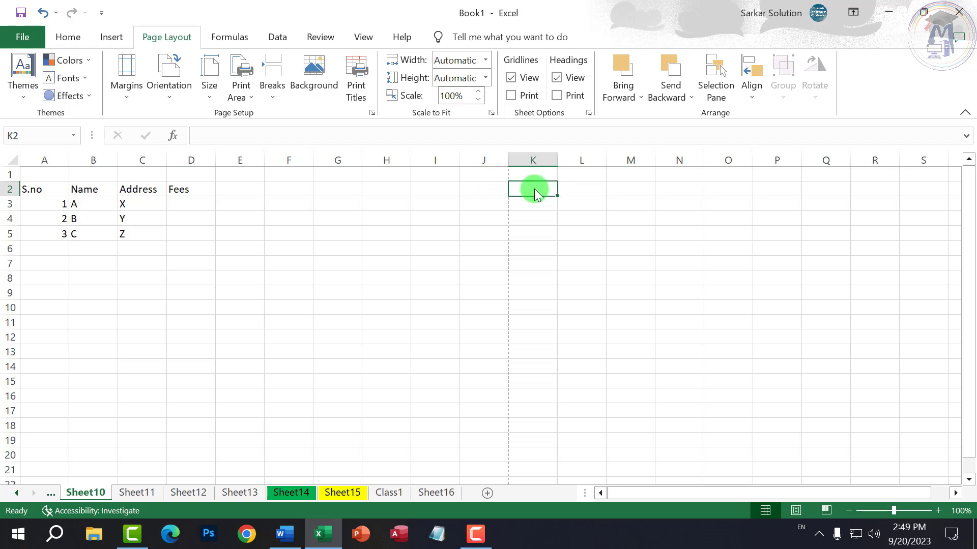
pyautogui.click(476, 193)
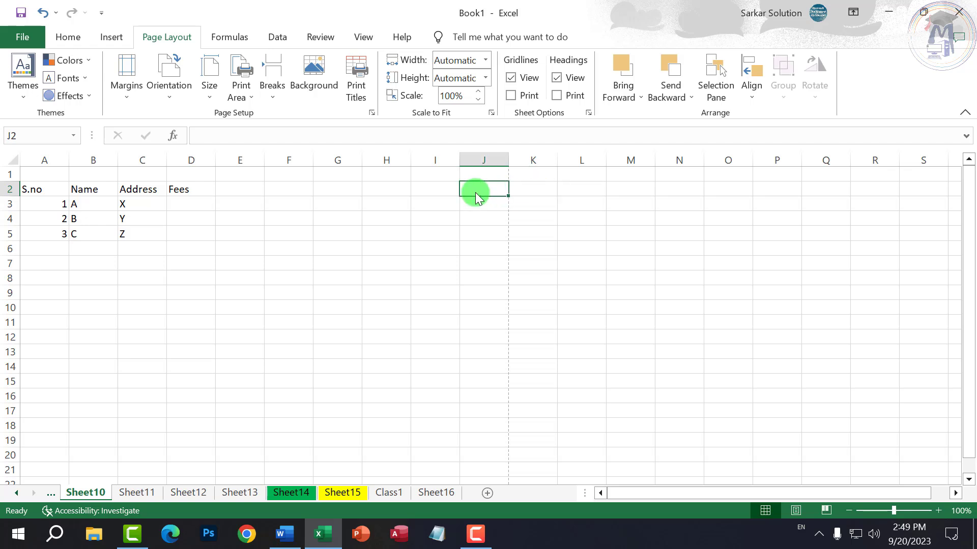
pyautogui.click(532, 189)
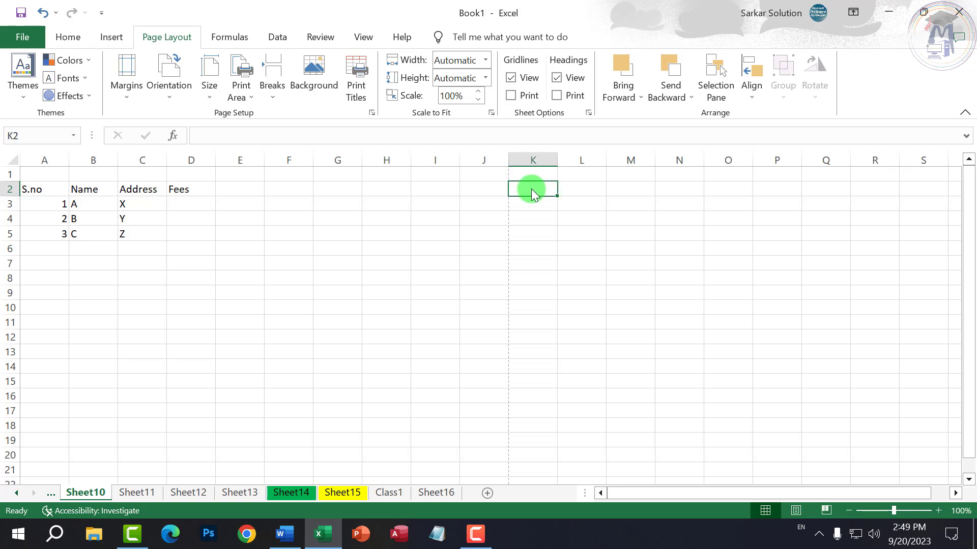
pyautogui.click(462, 187)
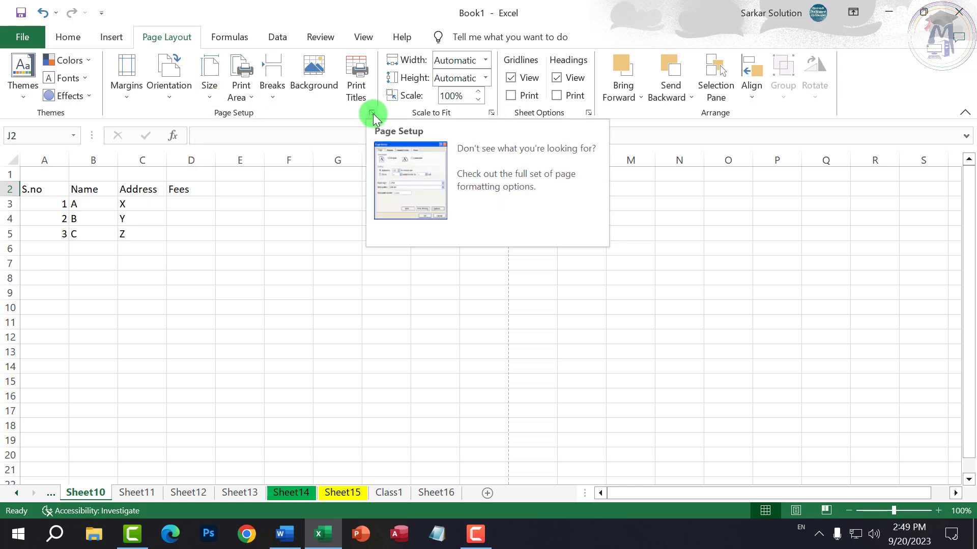
# - Open the Page Setup dialog, keep Portrait and highlight the 100% scaling value
pyautogui.click(69, 37)
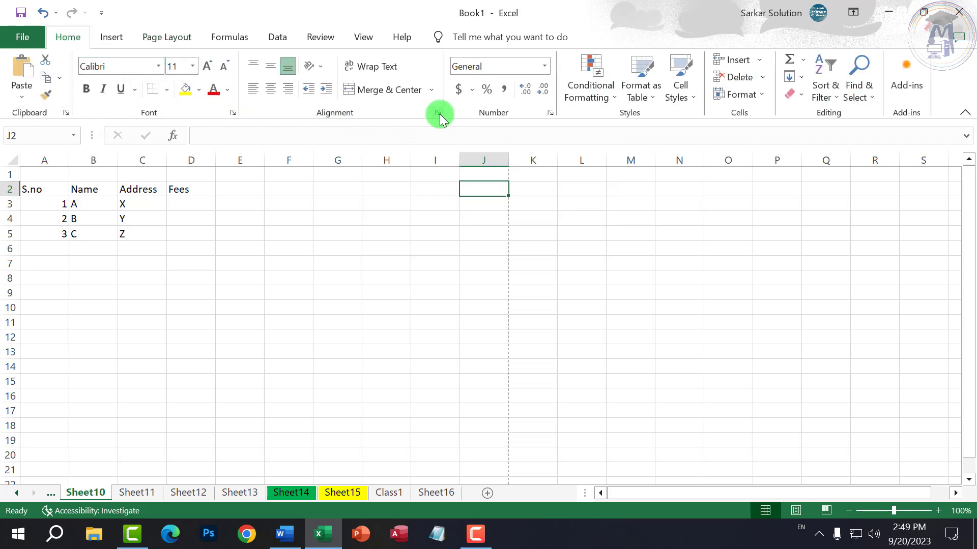
pyautogui.click(174, 37)
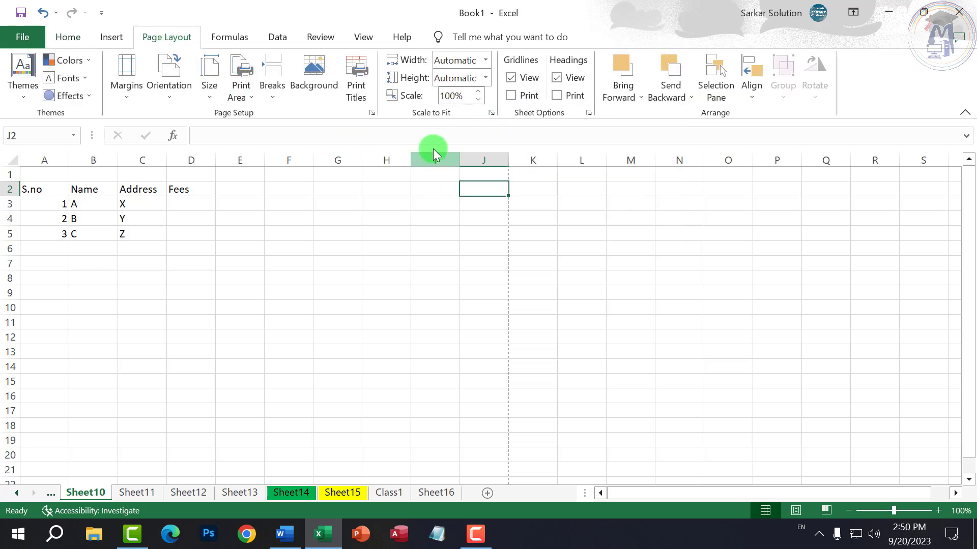
pyautogui.click(370, 112)
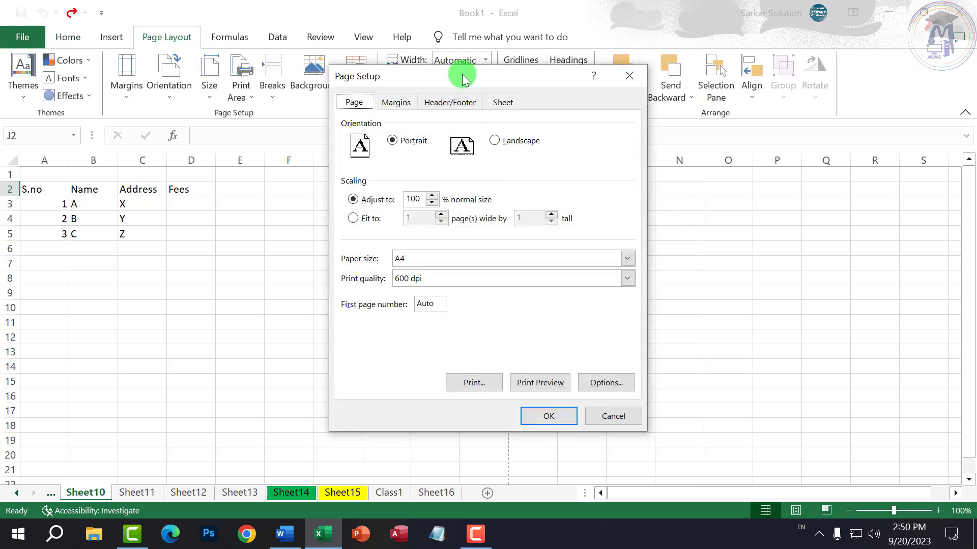
pyautogui.moveTo(462, 75); pyautogui.dragTo(363, 80)
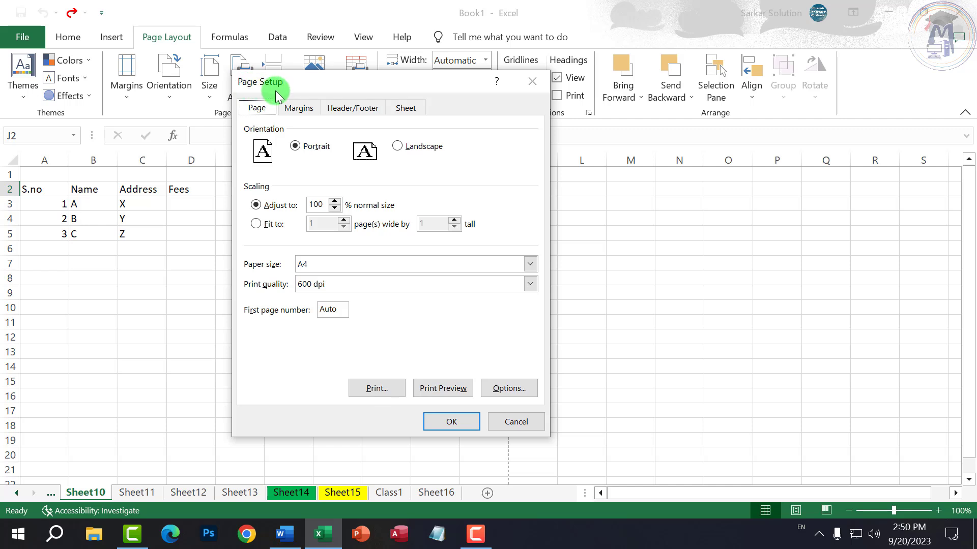
pyautogui.moveTo(253, 86); pyautogui.dragTo(274, 136)
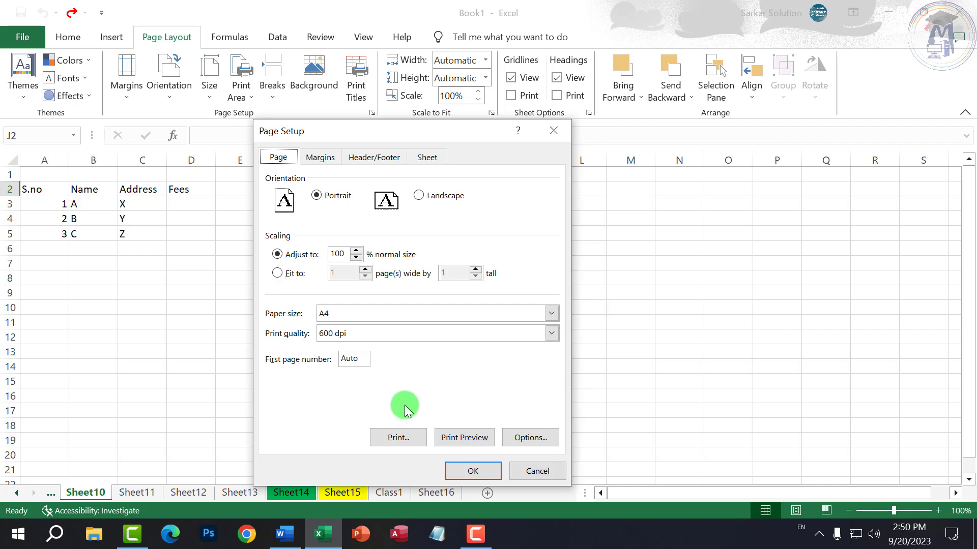
pyautogui.moveTo(408, 129); pyautogui.dragTo(407, 141)
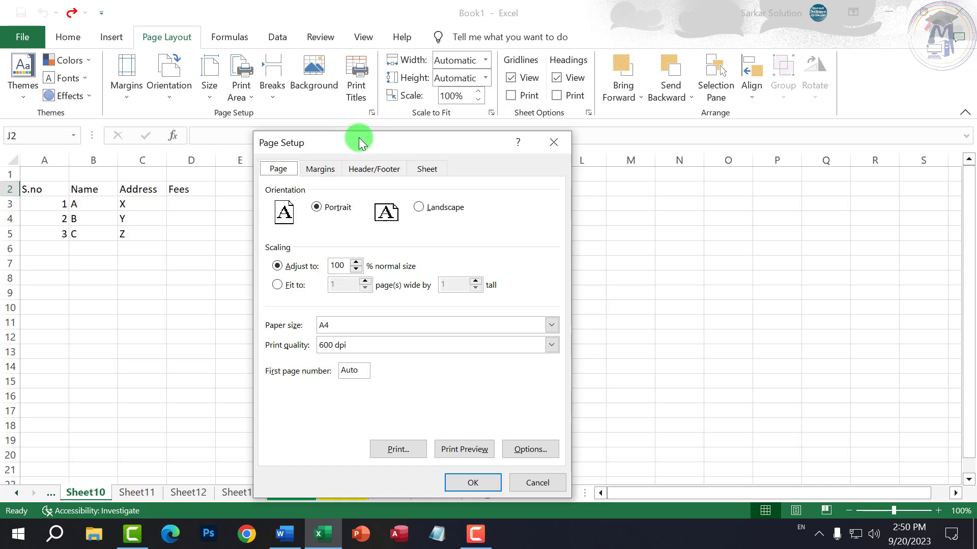
pyautogui.moveTo(301, 149); pyautogui.dragTo(296, 124)
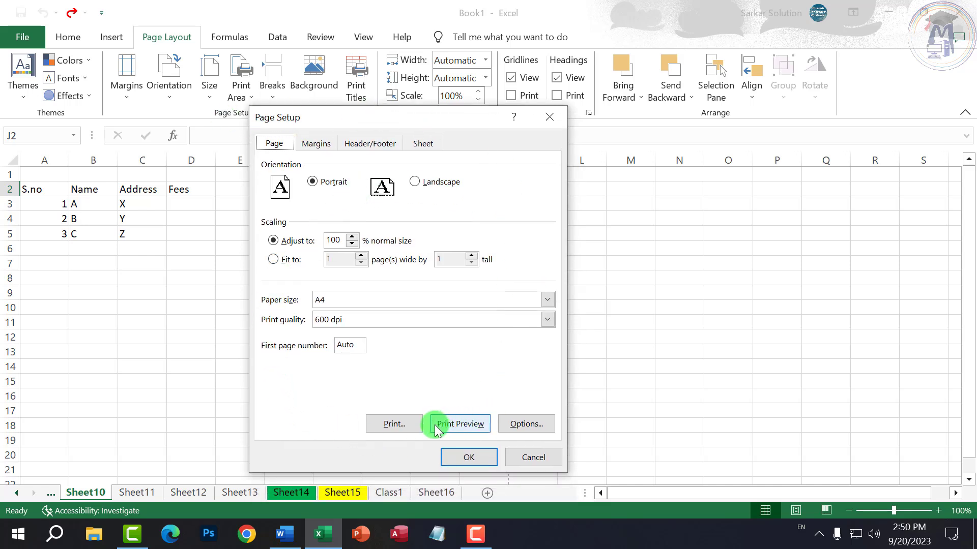
pyautogui.click(318, 184)
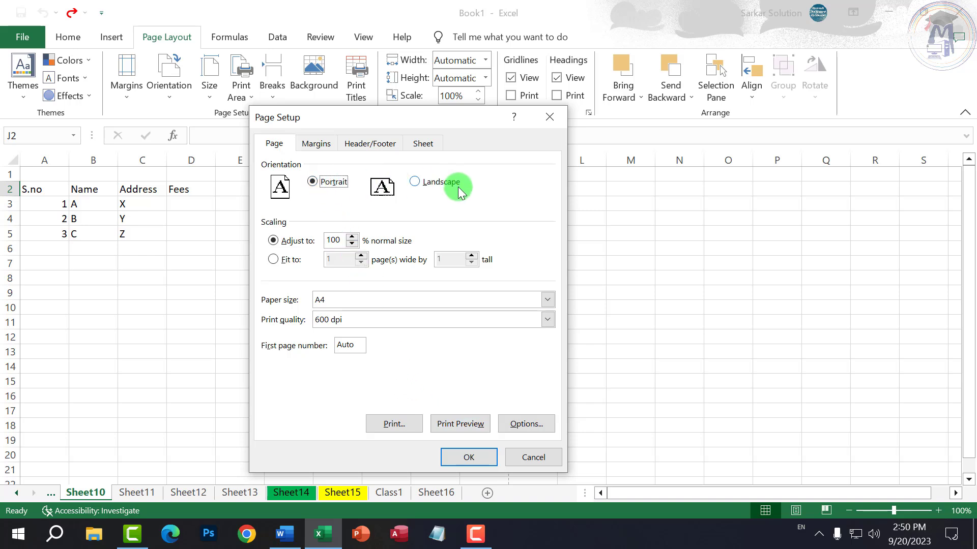
pyautogui.moveTo(326, 240); pyautogui.dragTo(345, 242)
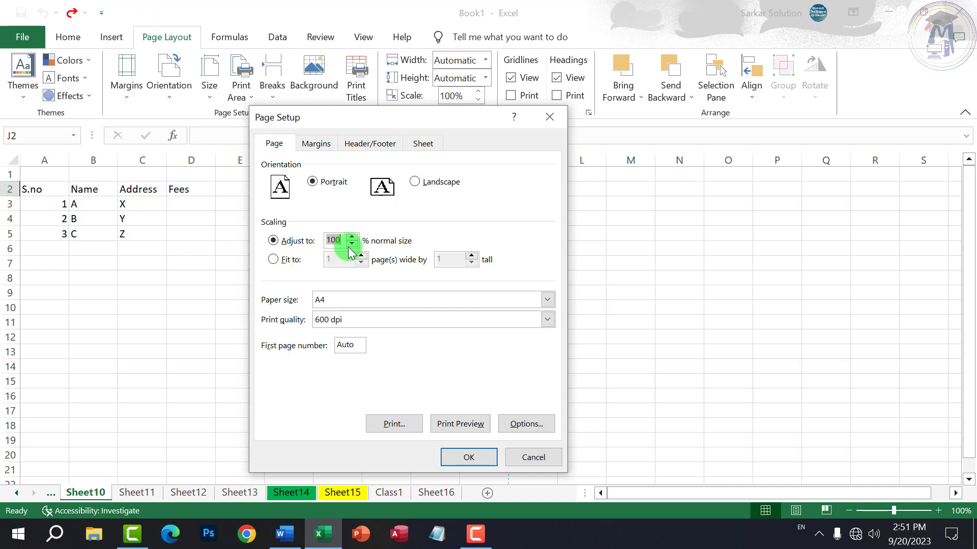
# - Change the Page Setup scaling from 100% to 80% of normal size
pyautogui.moveTo(340, 241); pyautogui.dragTo(325, 242)
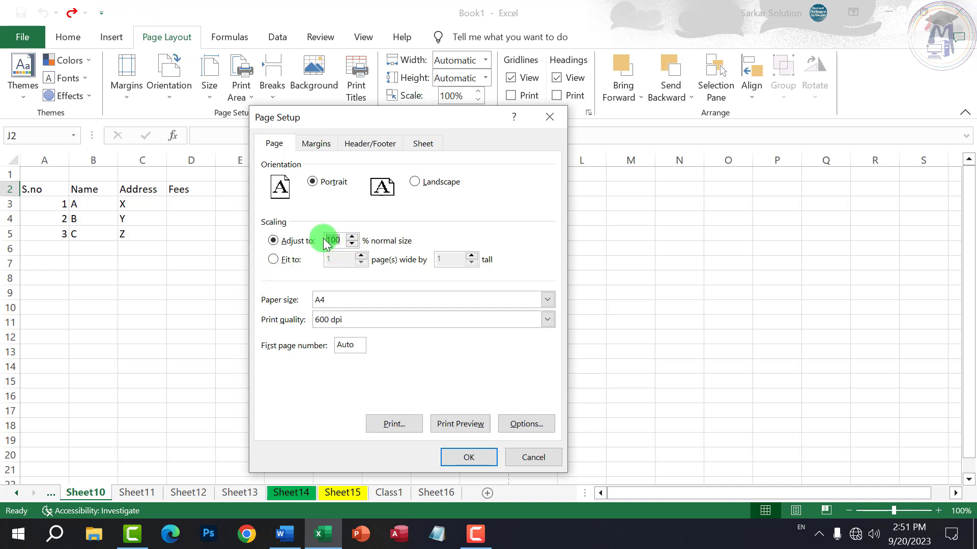
pyautogui.moveTo(414, 120); pyautogui.dragTo(86, 135)
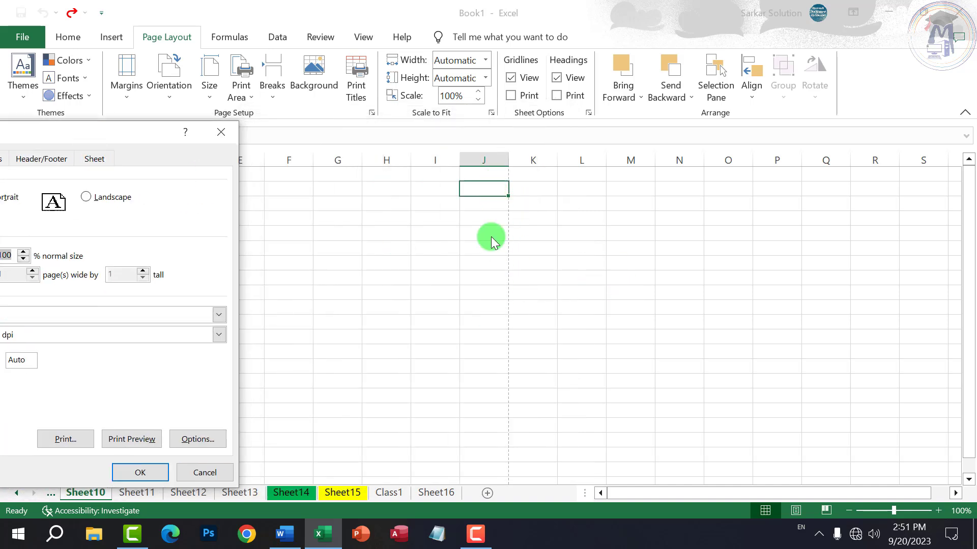
pyautogui.moveTo(185, 136); pyautogui.dragTo(369, 130)
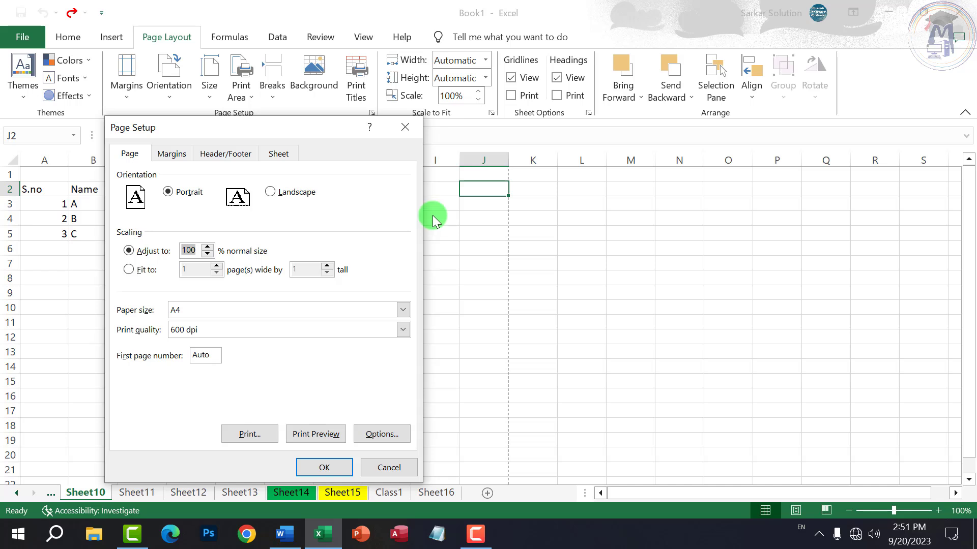
pyautogui.moveTo(333, 139); pyautogui.dragTo(422, 124)
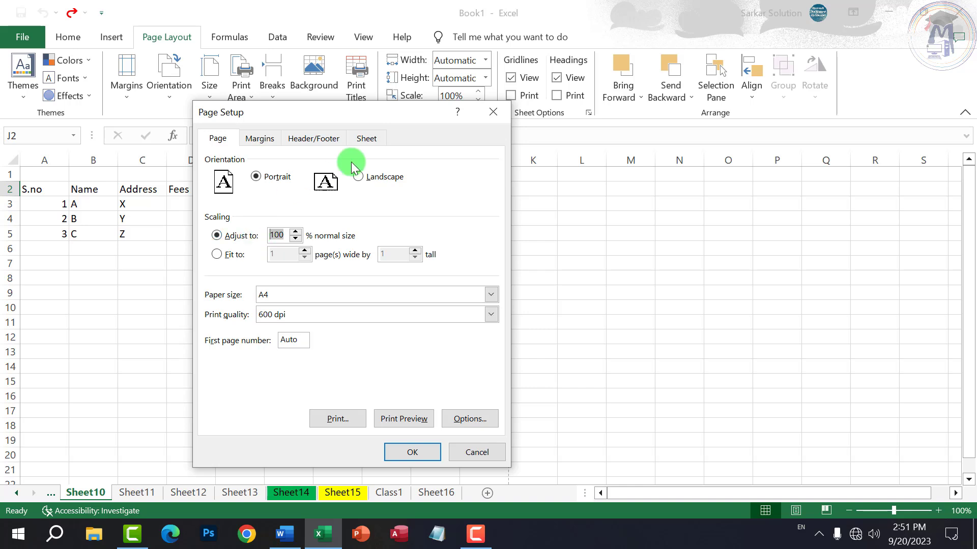
pyautogui.moveTo(375, 120); pyautogui.dragTo(278, 130)
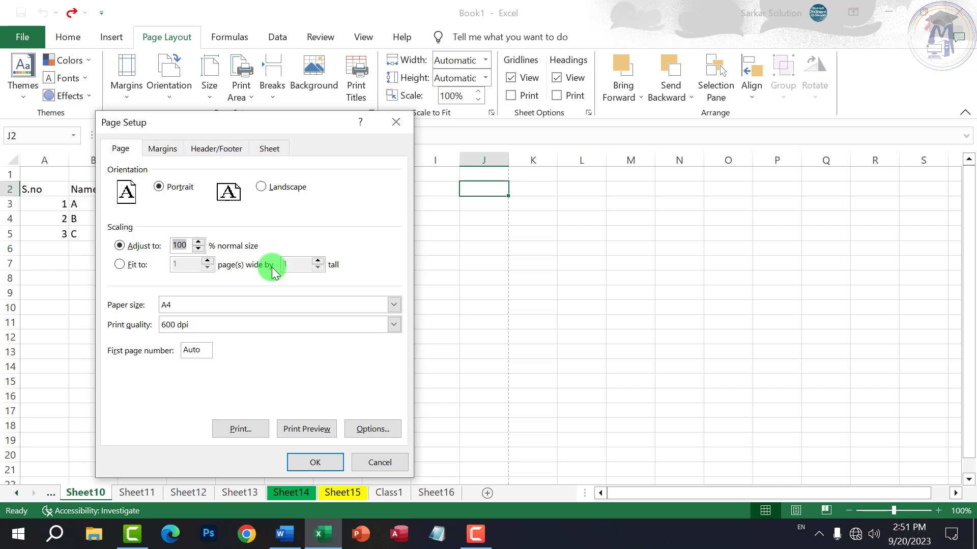
pyautogui.write('80')
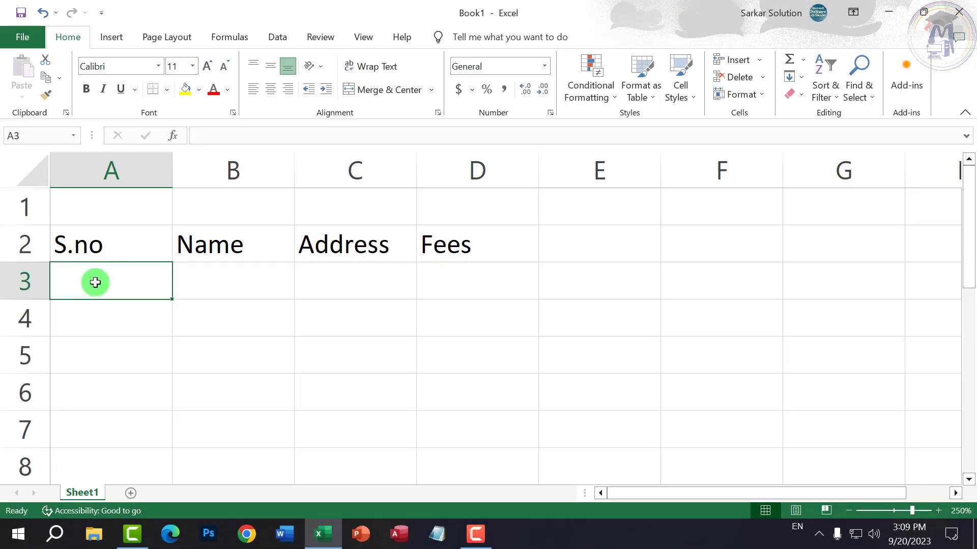
# - Enter the serial numbers 1, 2, 3 and 4 down A3:A6
pyautogui.write('1')
pyautogui.press('Return')
pyautogui.write('2')
pyautogui.press('Return')
pyautogui.write('3')
pyautogui.press('Return')
pyautogui.write('4')
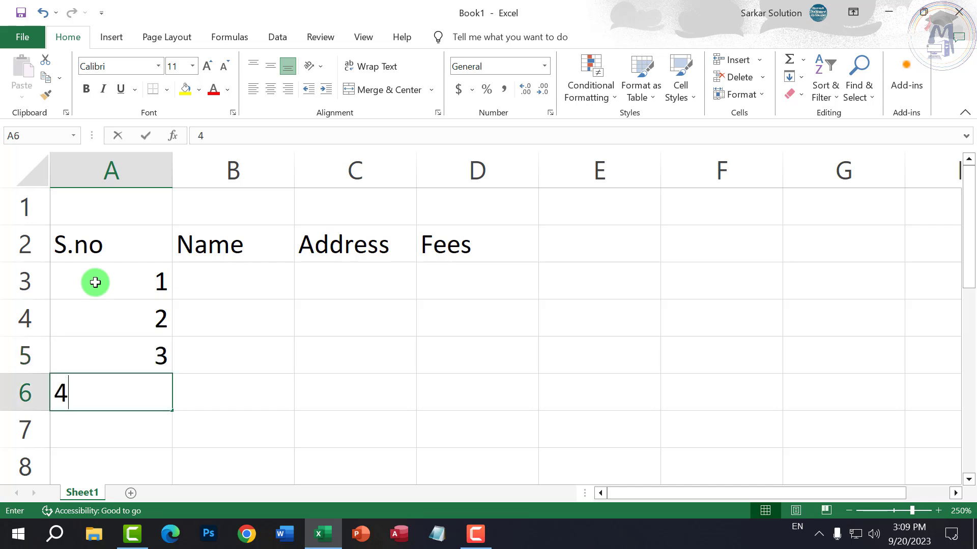
pyautogui.press('Return')
# - Select and check the serial numbers and neighbouring cells in A3:B6
pyautogui.click(83, 342)
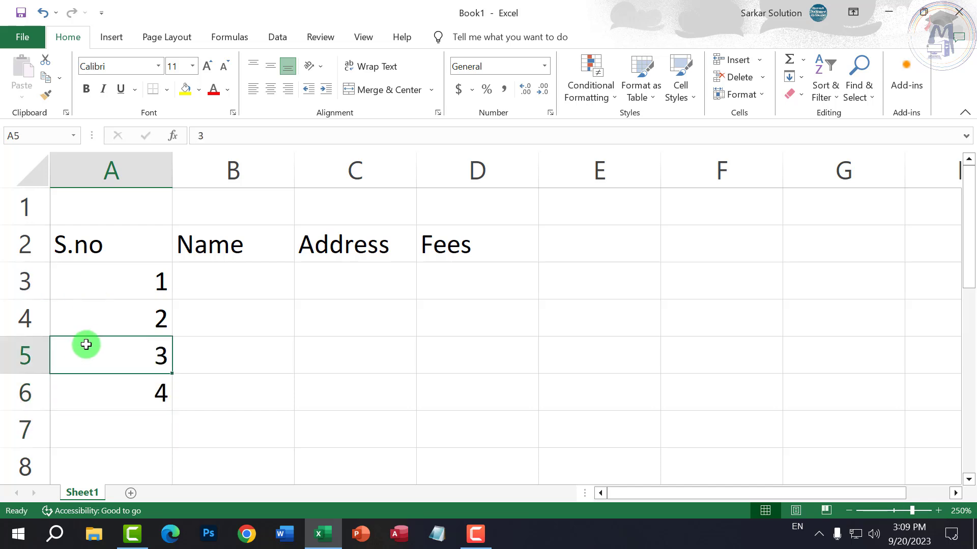
pyautogui.scroll(-2, 127, 338)
pyautogui.moveTo(140, 275); pyautogui.dragTo(151, 370)
pyautogui.click(117, 355)
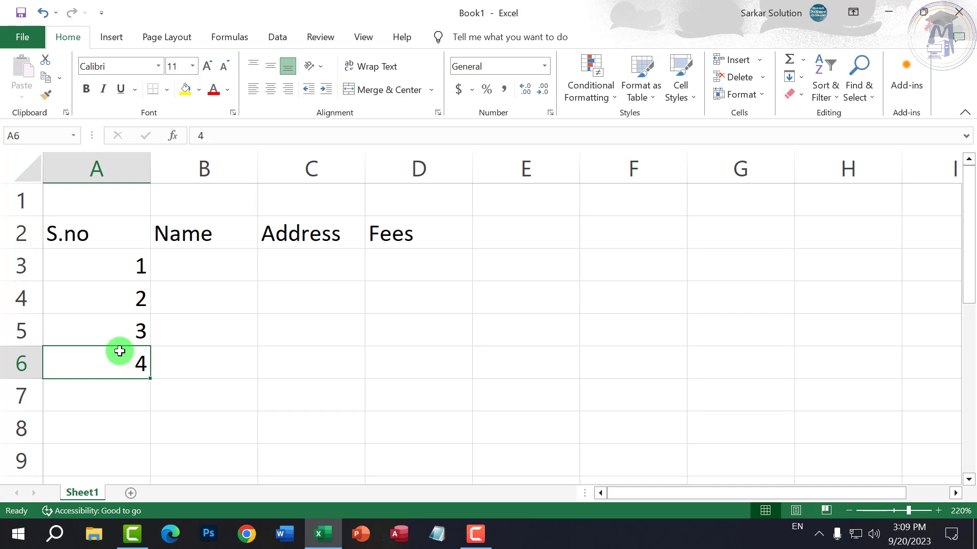
pyautogui.click(218, 362)
pyautogui.click(185, 334)
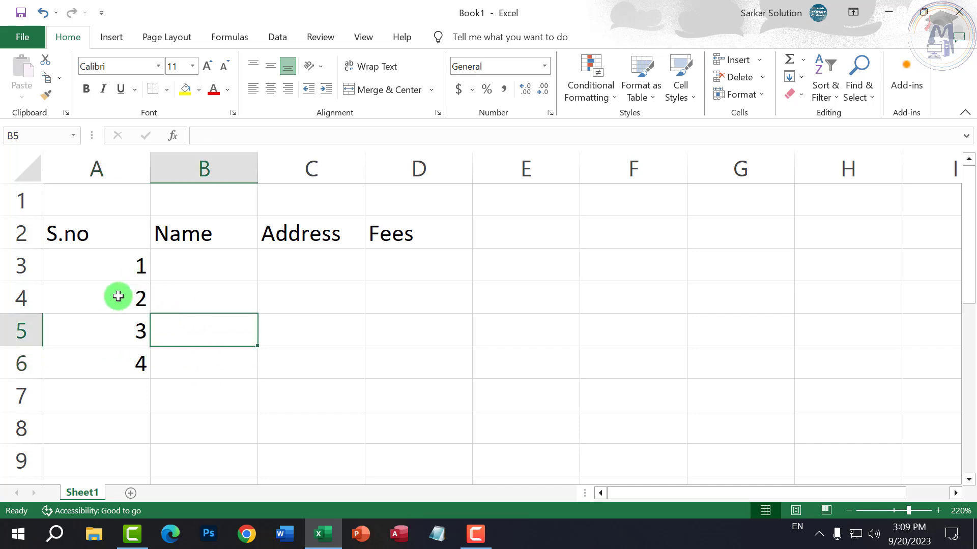
pyautogui.click(118, 296)
pyautogui.click(133, 266)
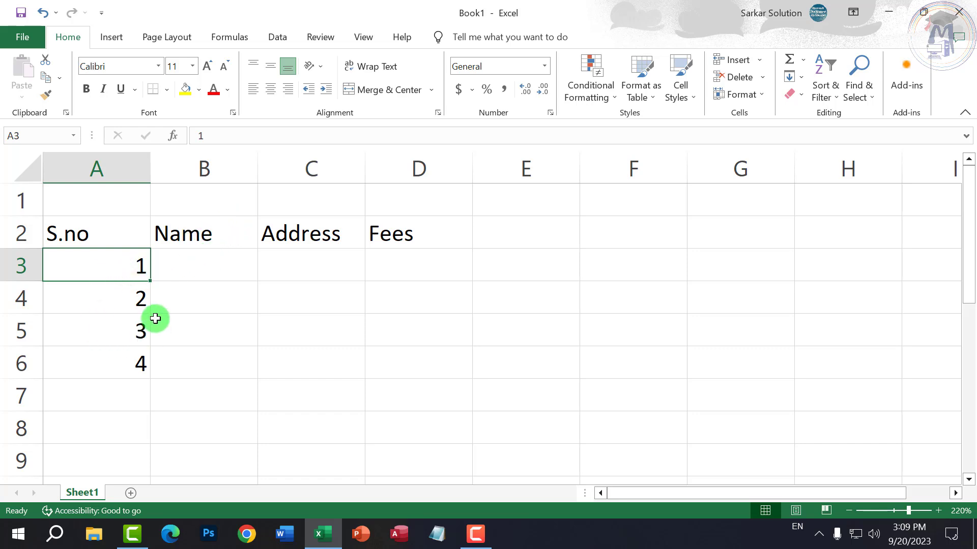
# - Move the serial numbers A3:A6 to D3:D6, then undo to return them to column A
pyautogui.click(186, 306)
pyautogui.moveTo(121, 268); pyautogui.dragTo(122, 288)
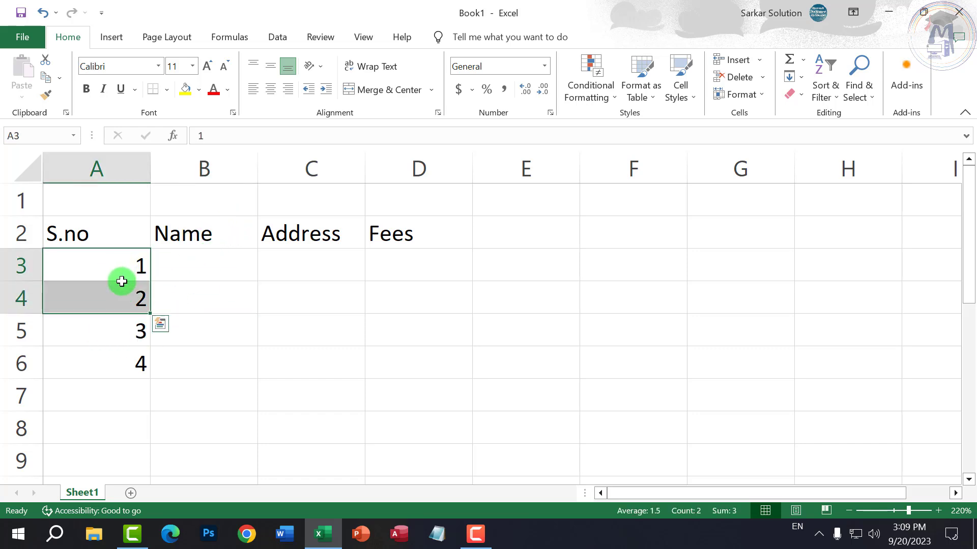
pyautogui.click(218, 316)
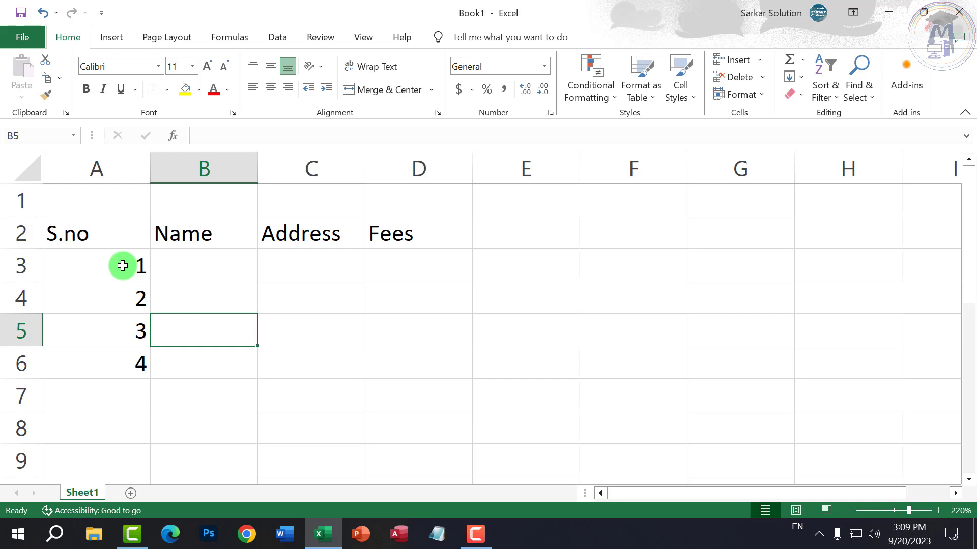
pyautogui.click(123, 266)
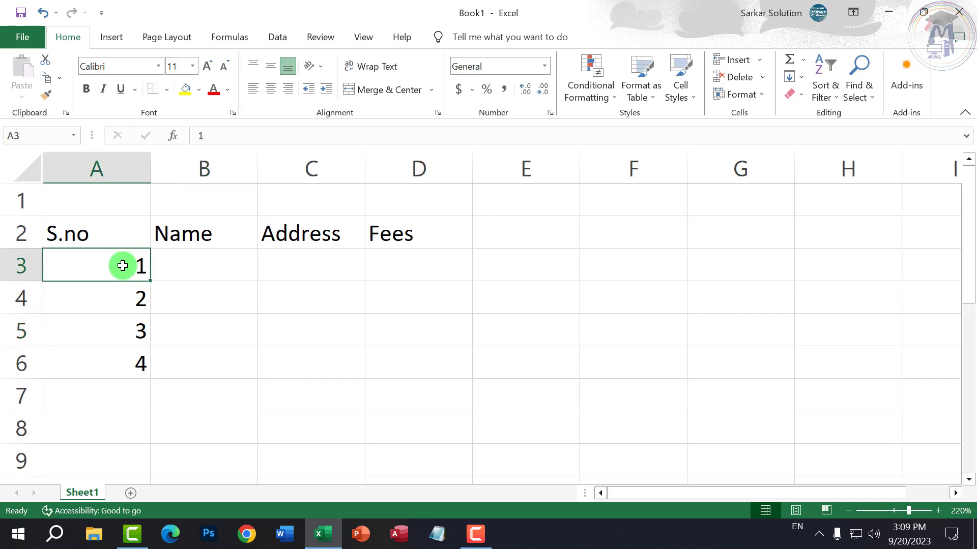
pyautogui.moveTo(123, 265); pyautogui.dragTo(120, 360)
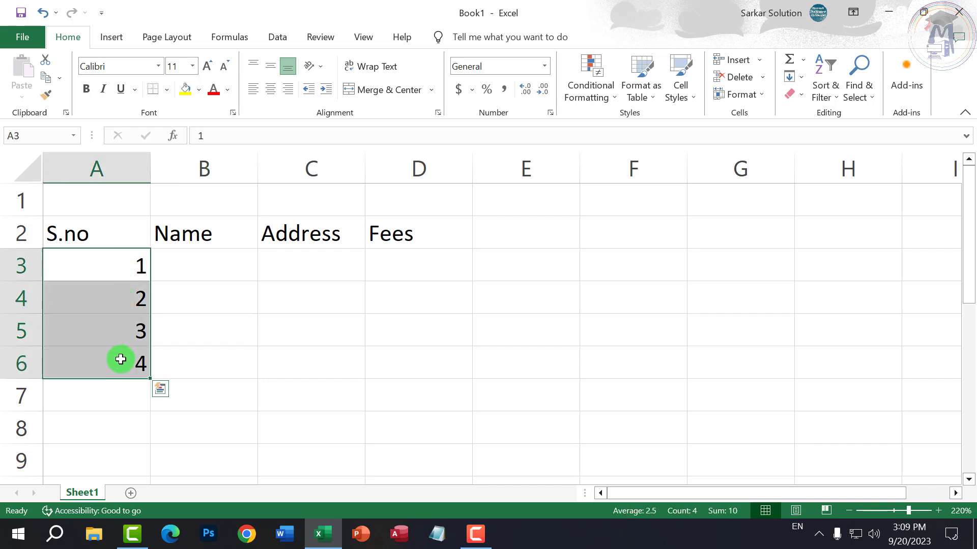
pyautogui.click(261, 326)
pyautogui.click(116, 255)
pyautogui.moveTo(117, 255); pyautogui.dragTo(113, 264)
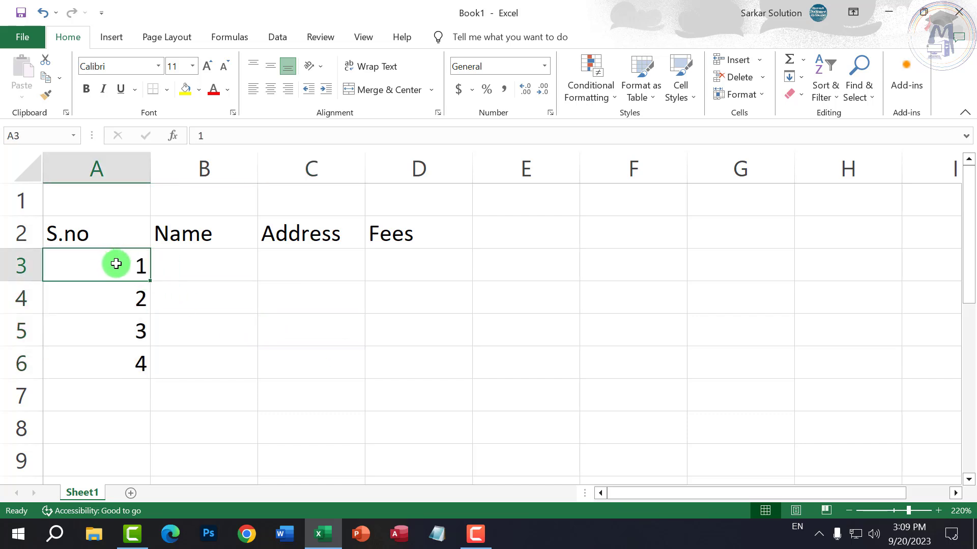
pyautogui.moveTo(117, 262); pyautogui.dragTo(110, 362)
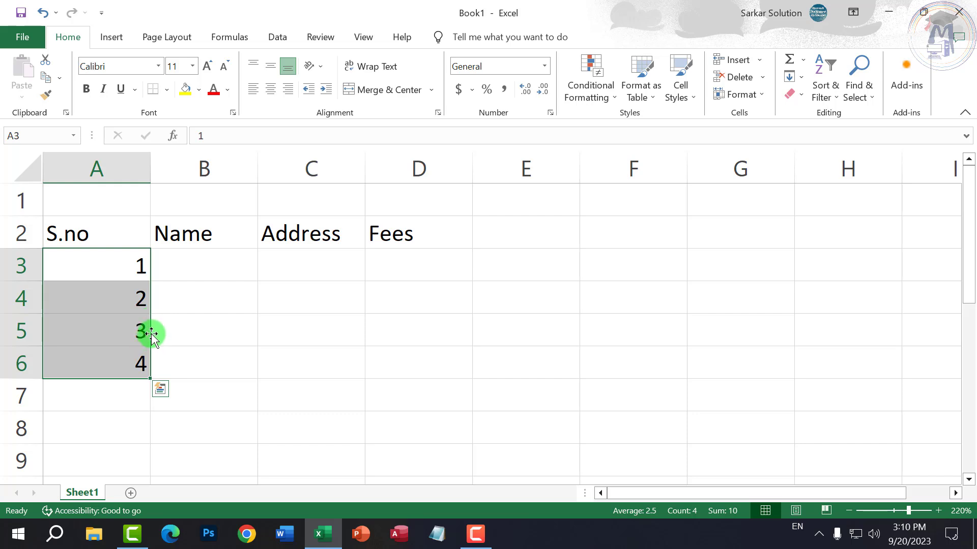
pyautogui.moveTo(151, 333); pyautogui.dragTo(444, 340)
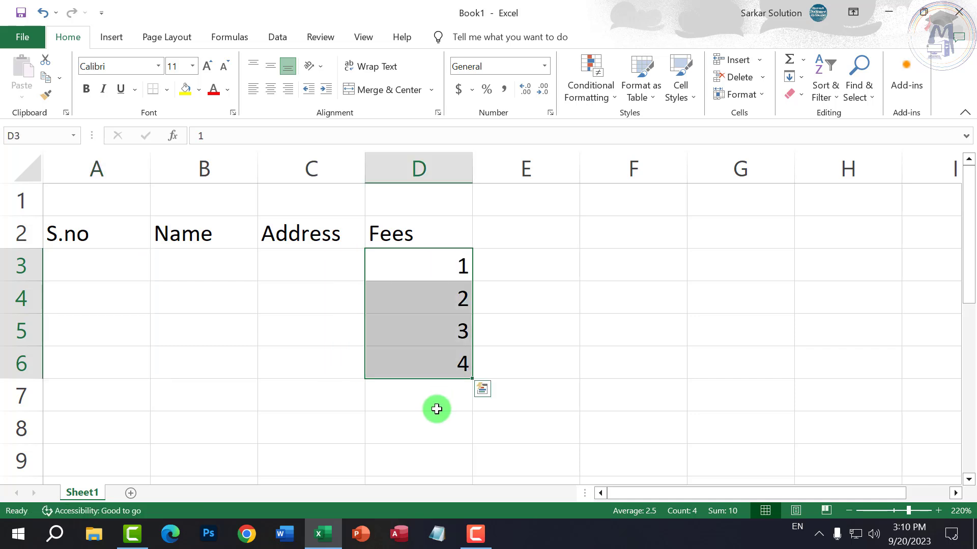
pyautogui.hotkey('ctrl', 'z')
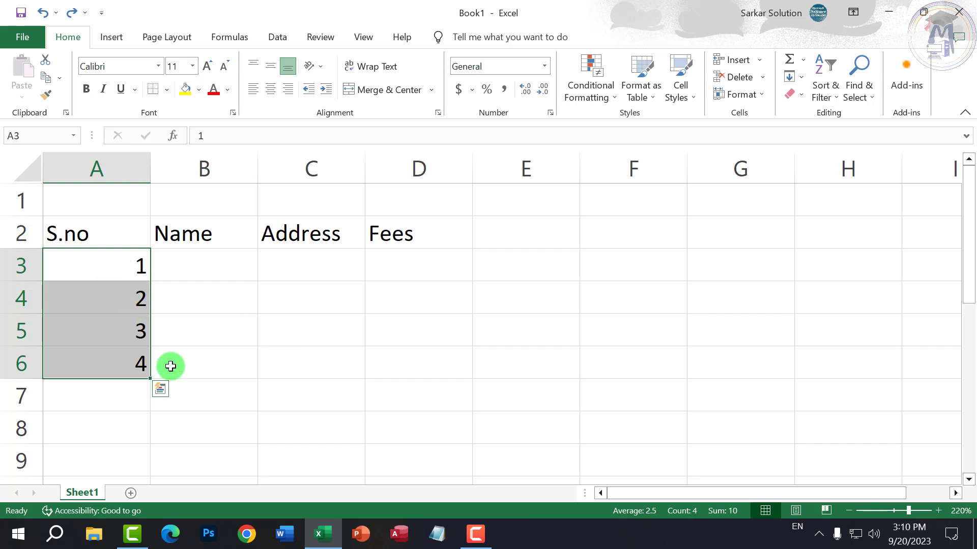
pyautogui.click(183, 351)
# - Select 1 and 2 in A3:A4 and extend the series to 10 in A12
pyautogui.click(121, 262)
pyautogui.moveTo(121, 262); pyautogui.dragTo(115, 292)
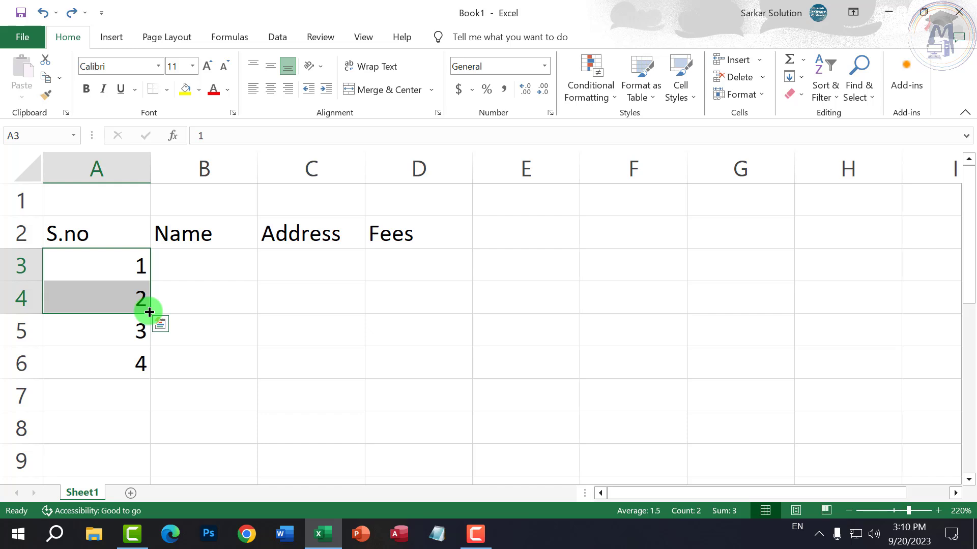
pyautogui.moveTo(149, 312); pyautogui.dragTo(158, 482)
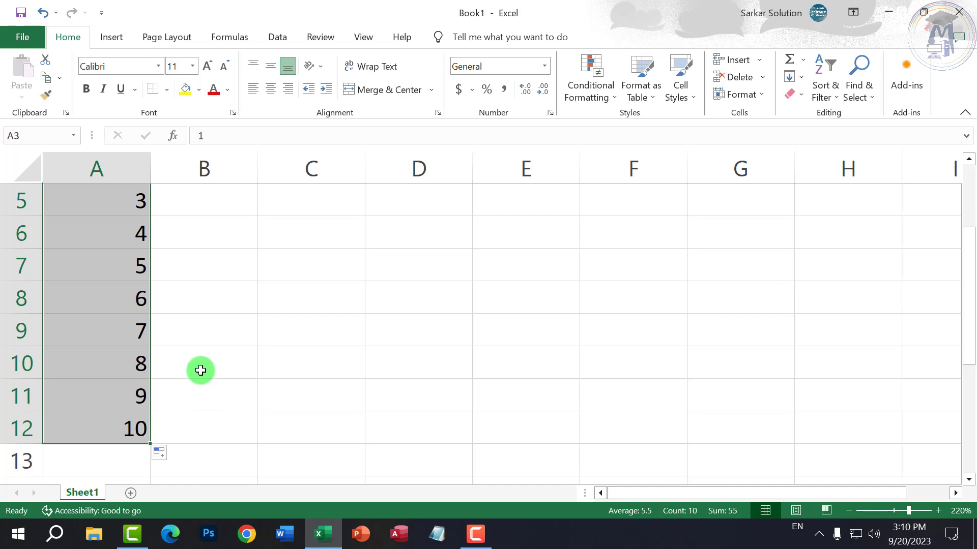
# - Enter two sample names in B3:B4 and fill the pair down to B12
pyautogui.scroll(2, 203, 356)
pyautogui.click(221, 267)
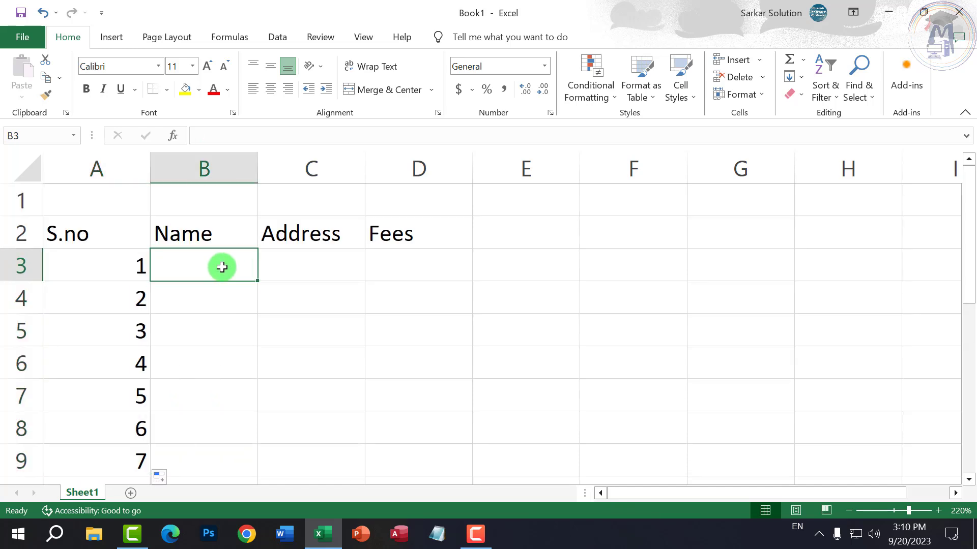
pyautogui.write('Ajay')
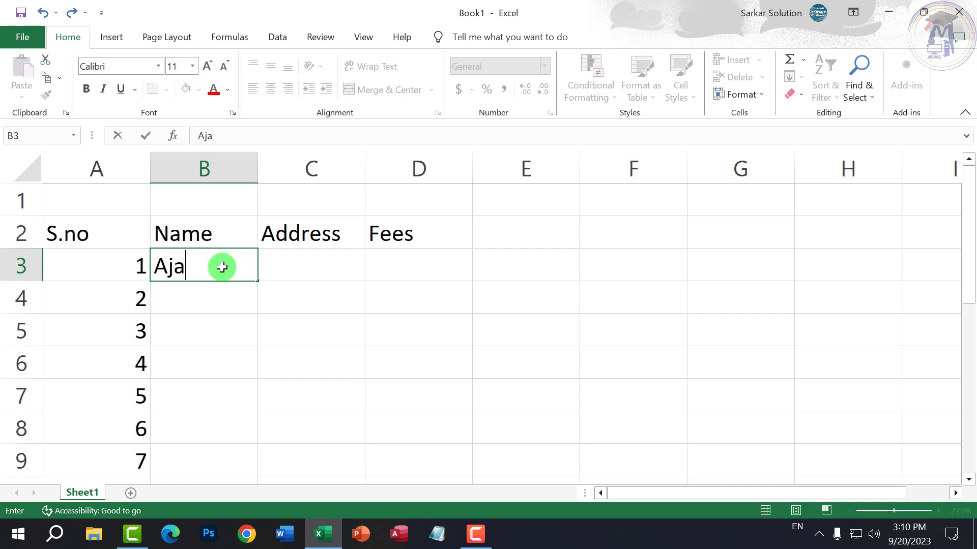
pyautogui.press('Return')
pyautogui.write('B')
pyautogui.press('BackSpace')
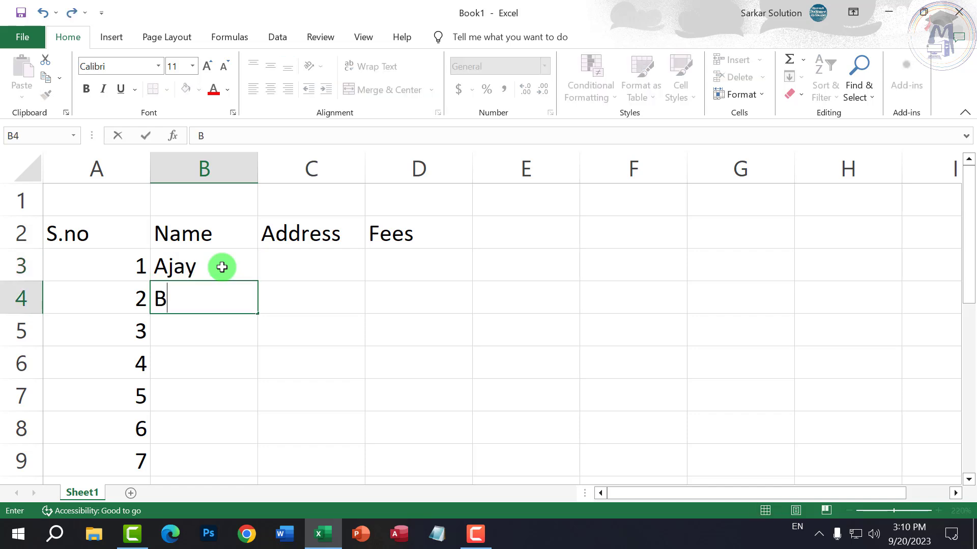
pyautogui.write('rijesh')
pyautogui.press('Return')
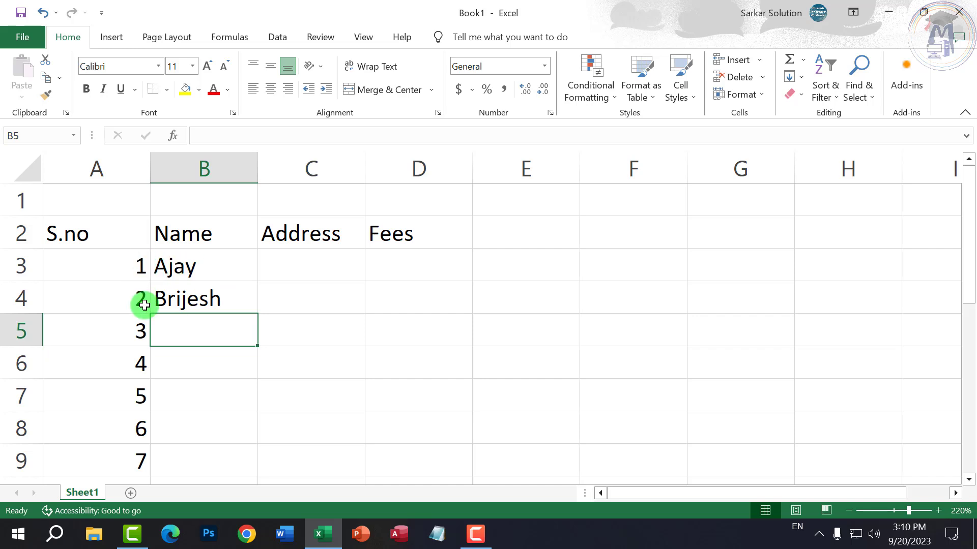
pyautogui.moveTo(225, 267); pyautogui.dragTo(235, 471)
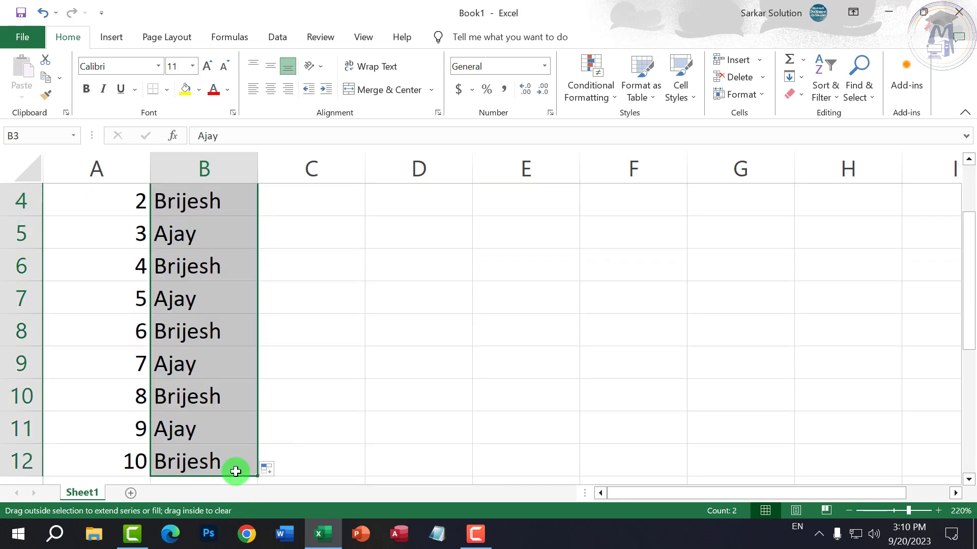
pyautogui.scroll(1, 342, 427)
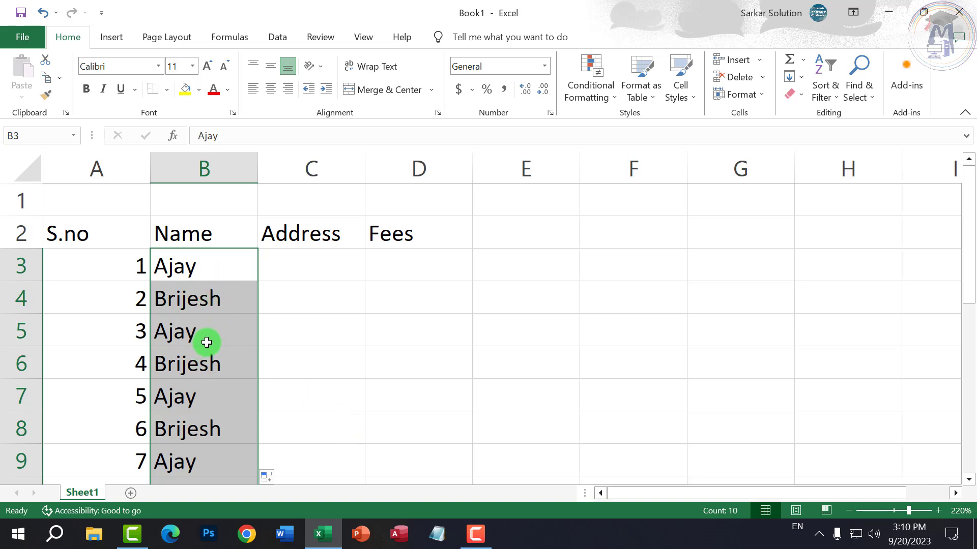
# - Type Chhindwara, Bhopal and Indore in C3:C5 and fill them down to C12
pyautogui.click(225, 266)
pyautogui.click(311, 273)
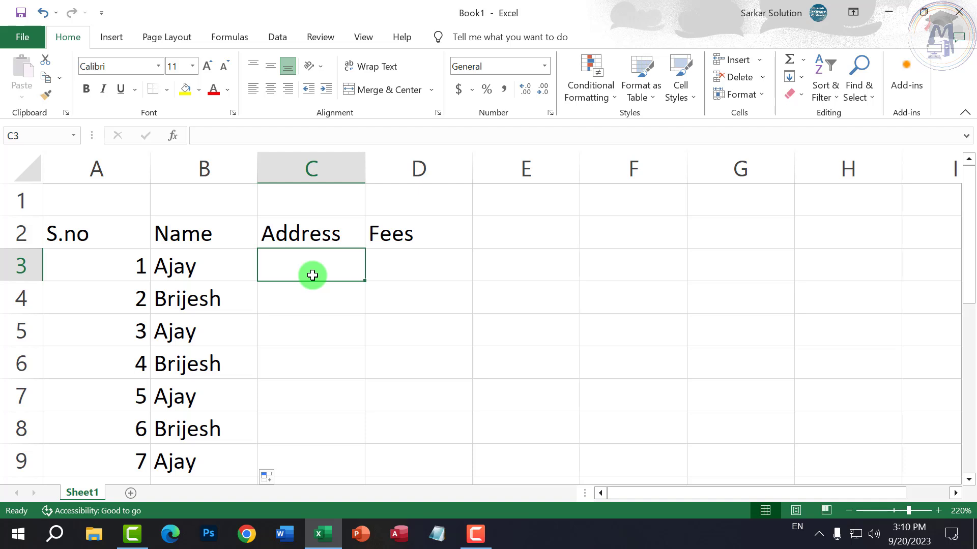
pyautogui.write('Chhindwara')
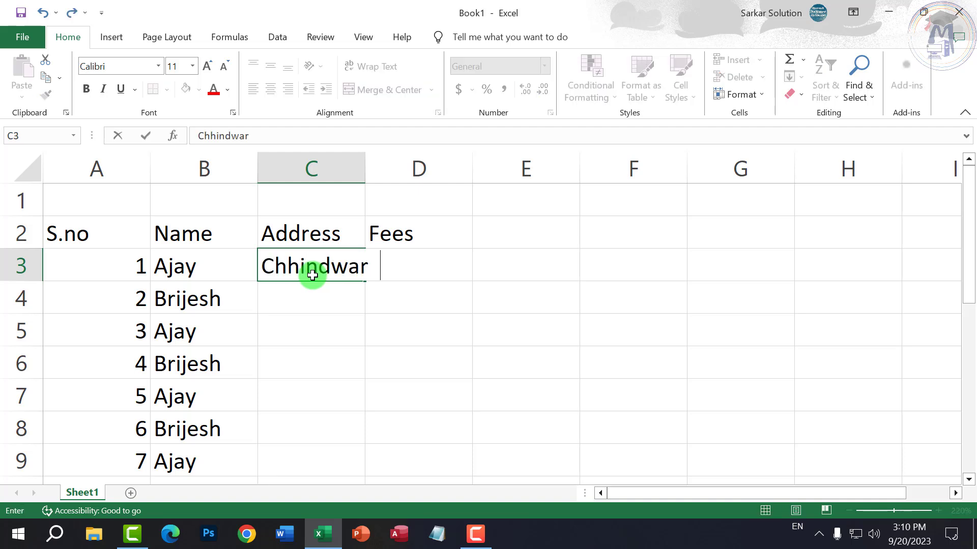
pyautogui.press('Return')
pyautogui.write('Bho')
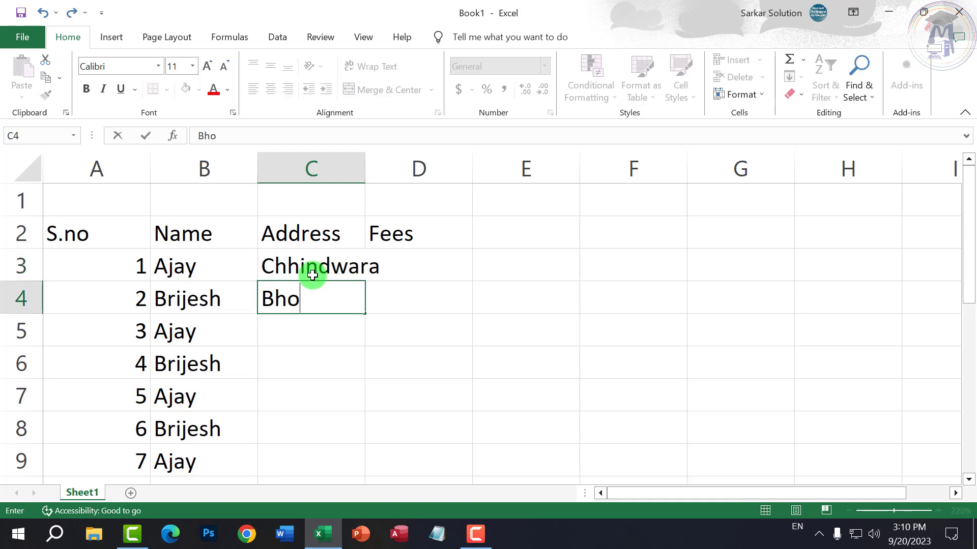
pyautogui.write('pal')
pyautogui.press('Return')
pyautogui.write('Indore')
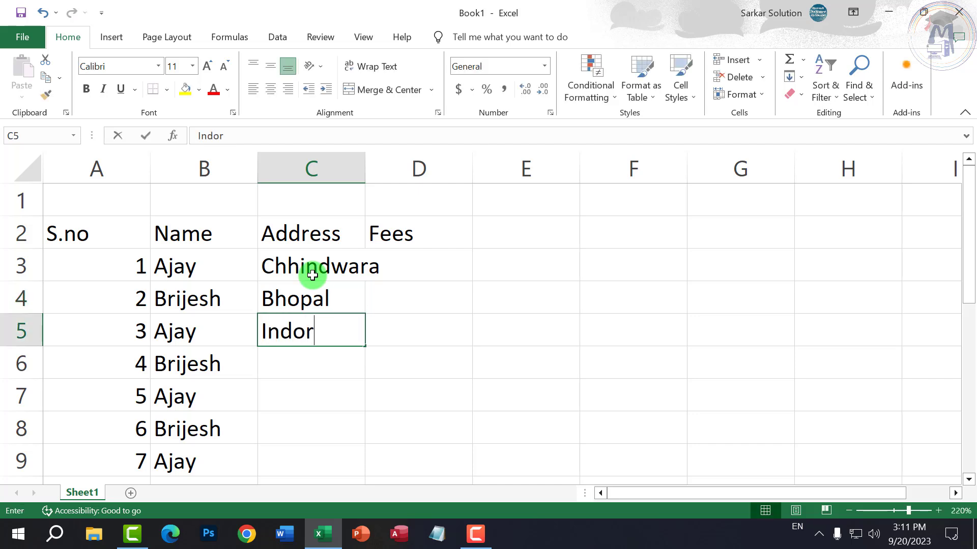
pyautogui.press('Return')
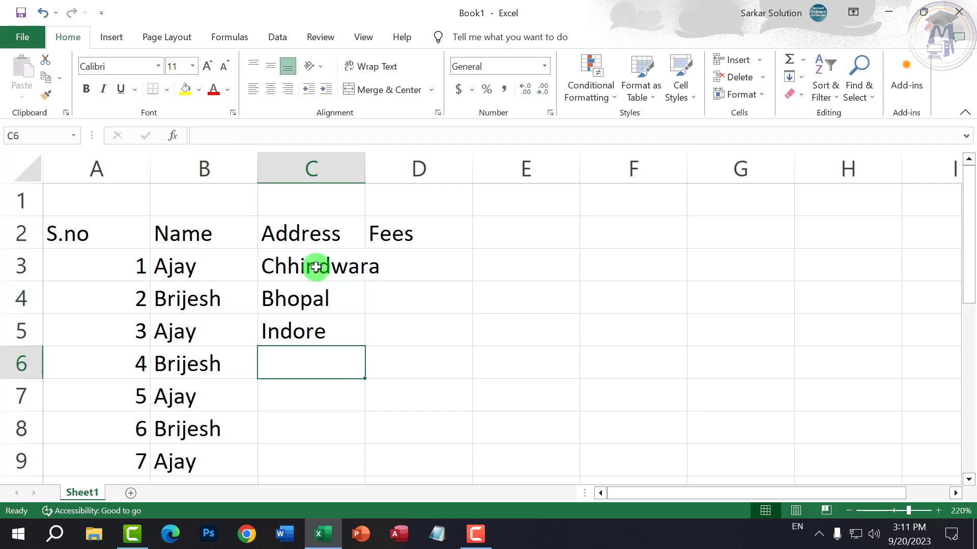
pyautogui.moveTo(315, 264); pyautogui.dragTo(362, 442)
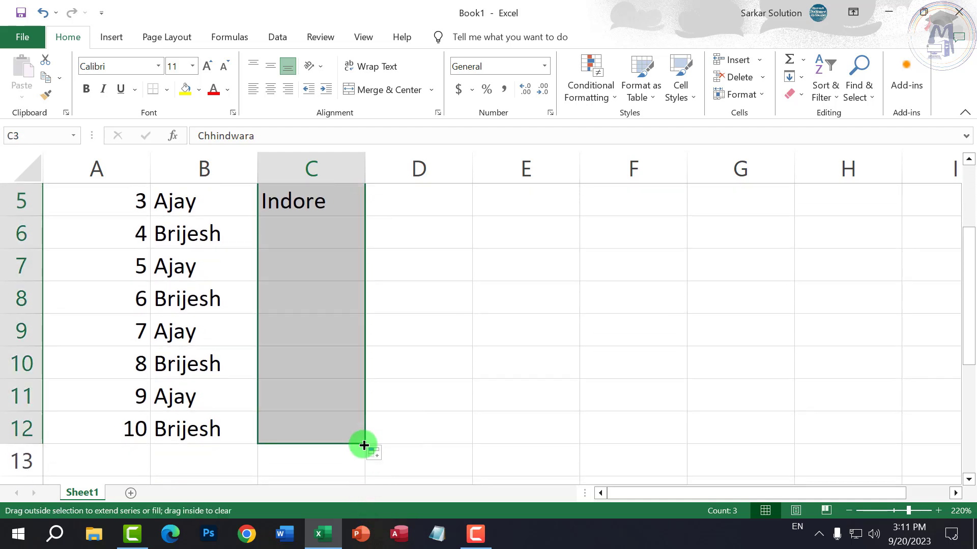
pyautogui.scroll(2, 311, 419)
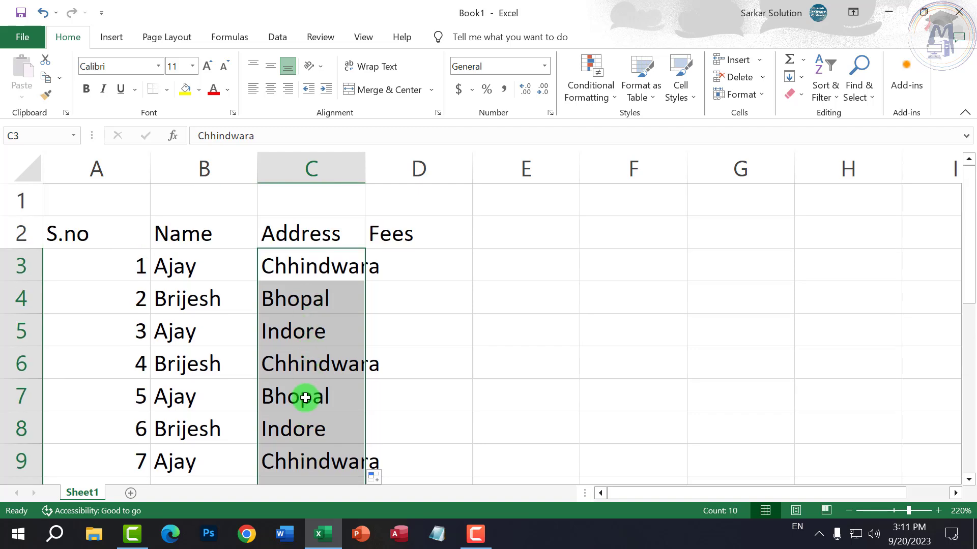
pyautogui.click(303, 375)
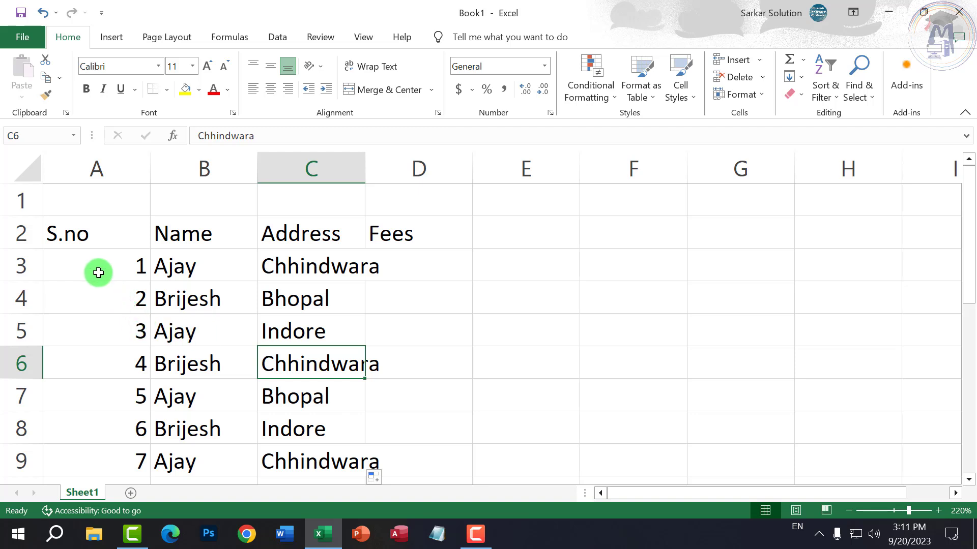
pyautogui.moveTo(109, 266); pyautogui.dragTo(114, 311)
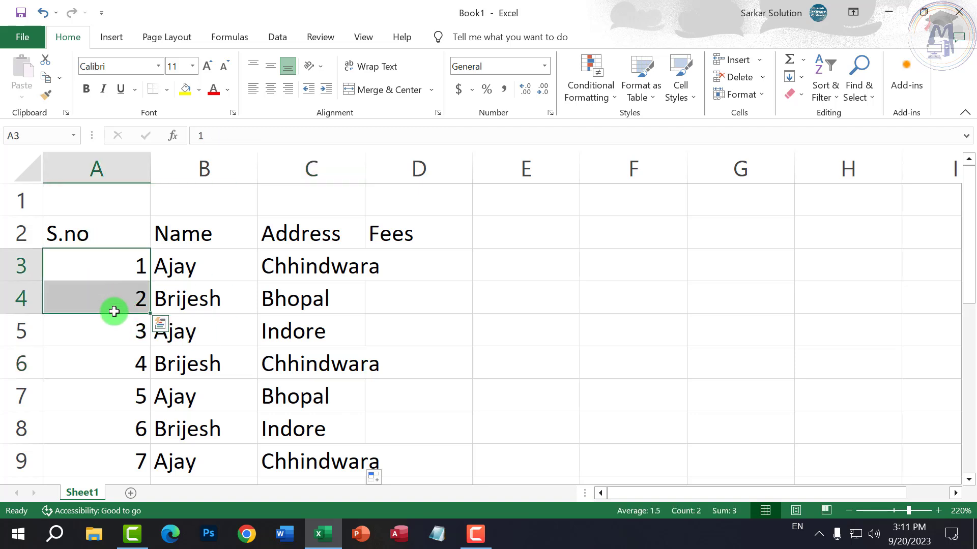
# - Enter 8000 in D3, copy it down to D12, then undo the copy
pyautogui.click(463, 264)
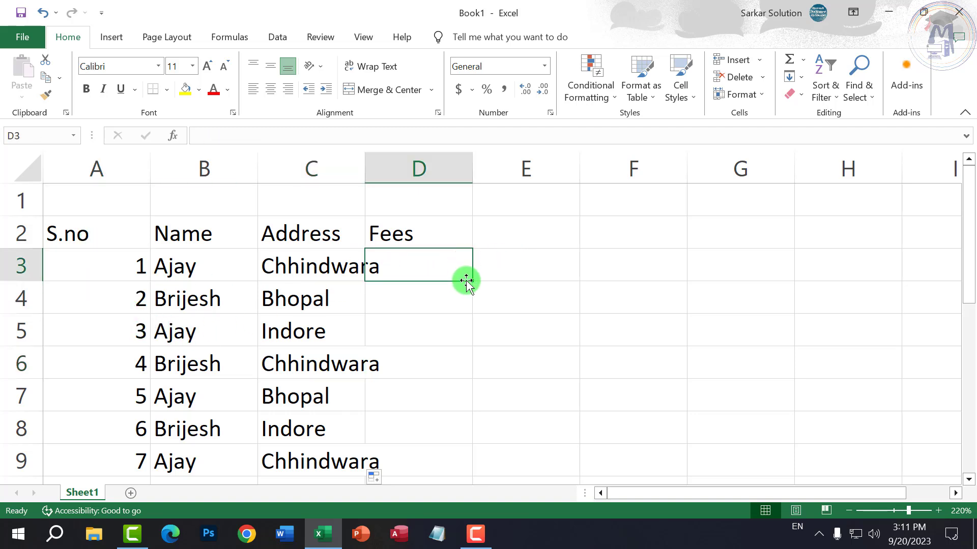
pyautogui.write('8000')
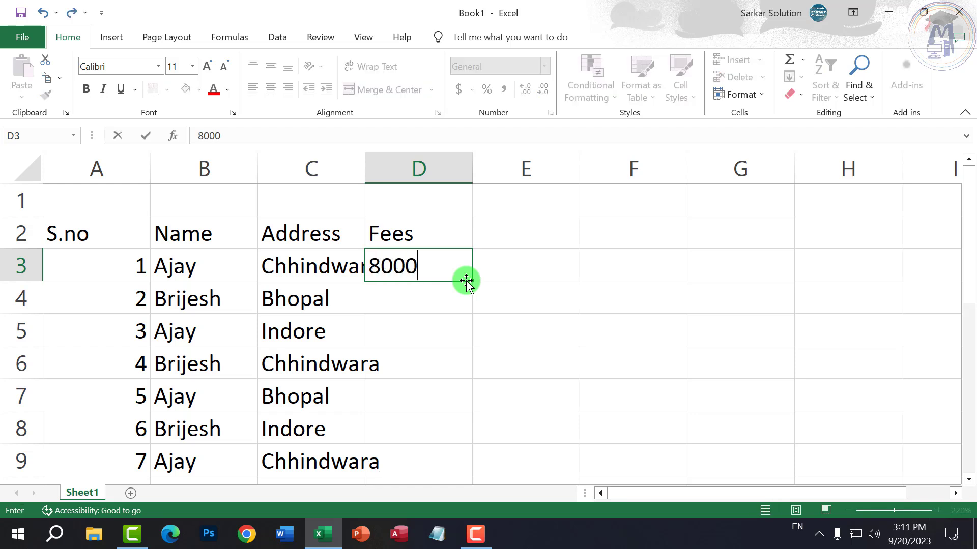
pyautogui.press('Return')
pyautogui.click(462, 266)
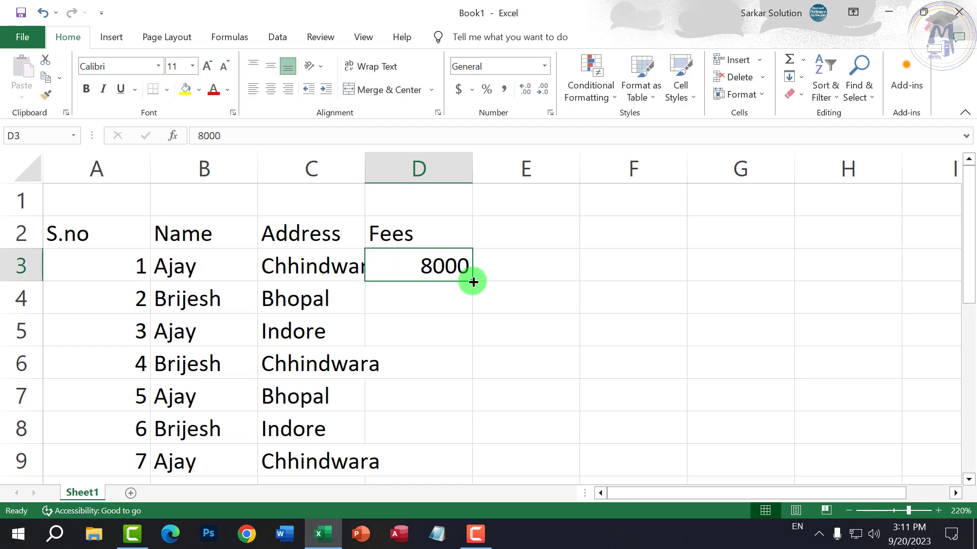
pyautogui.moveTo(471, 282); pyautogui.dragTo(480, 458)
pyautogui.scroll(-1, 535, 476)
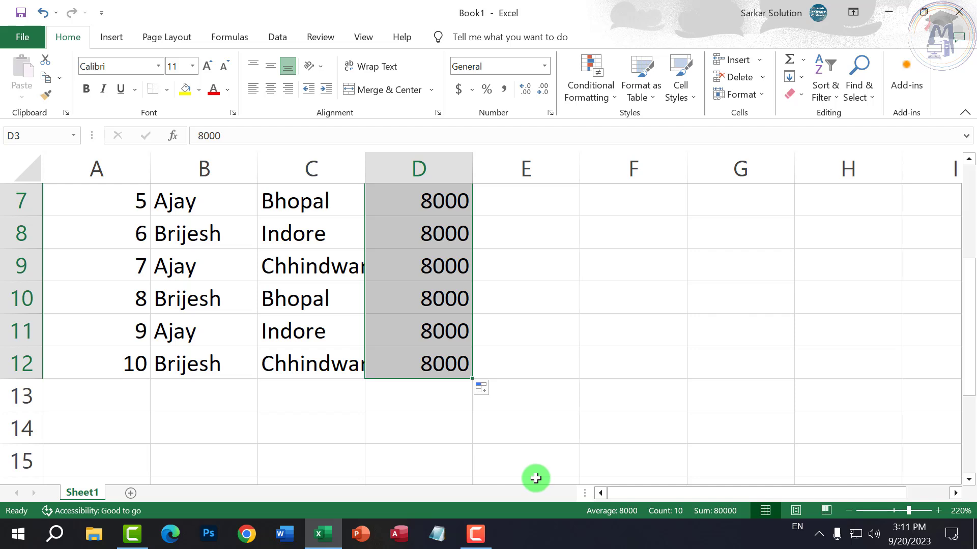
pyautogui.scroll(2, 514, 443)
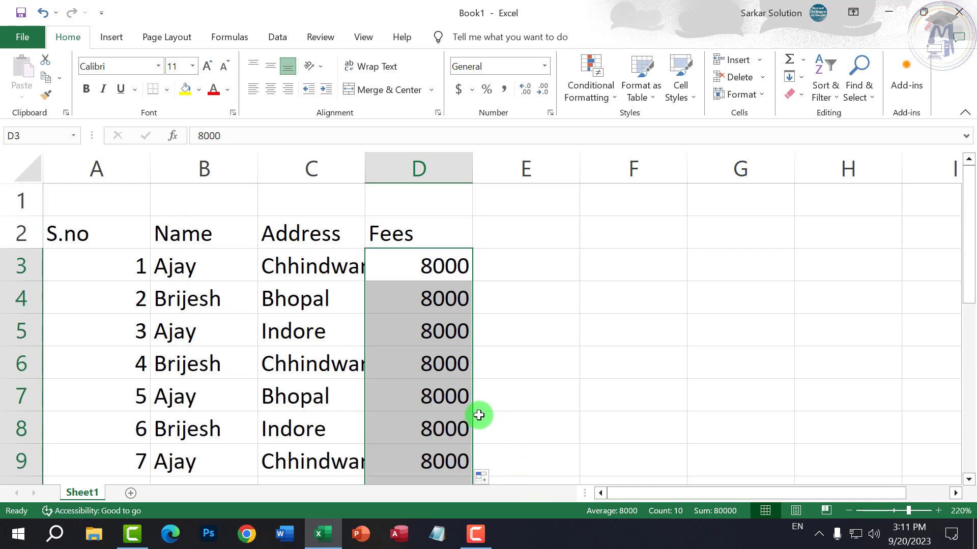
pyautogui.hotkey('ctrl', 'z')
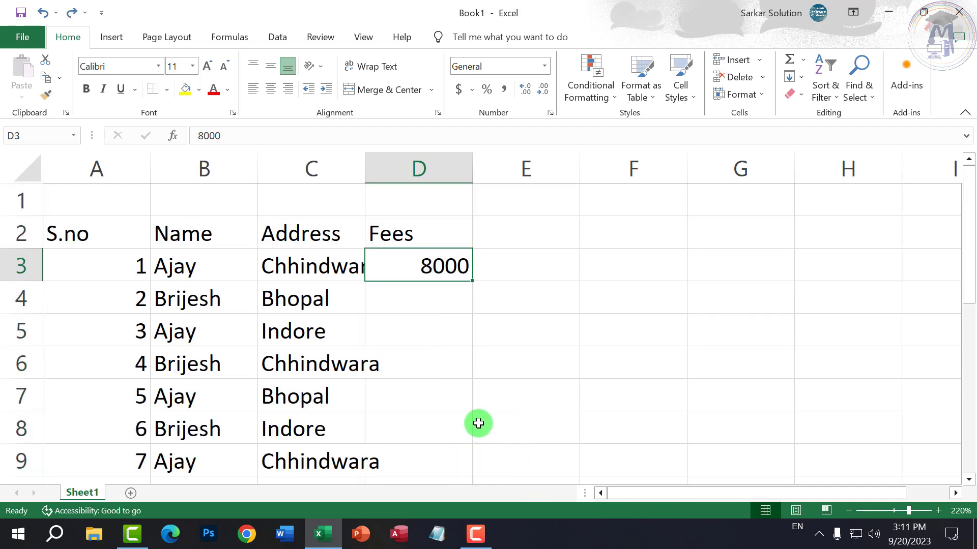
# - Add 9000 in D4 and extend 8000, 9000 as a series down to D12
pyautogui.click(437, 289)
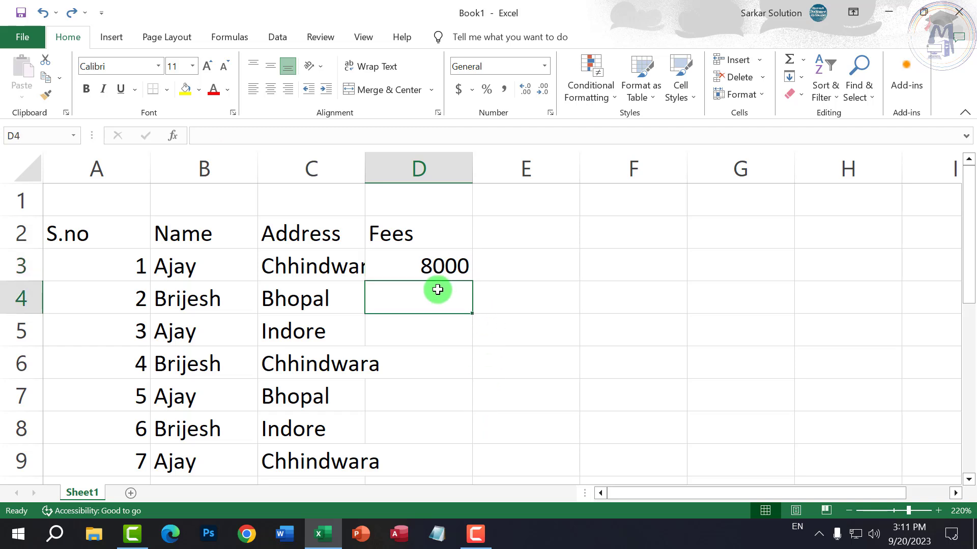
pyautogui.write('9000')
pyautogui.press('Return')
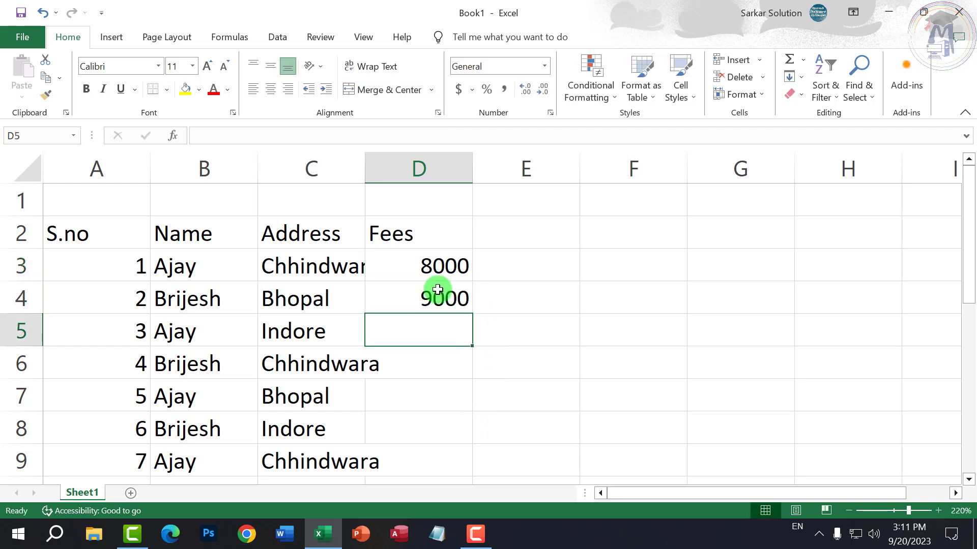
pyautogui.moveTo(443, 265); pyautogui.dragTo(452, 478)
pyautogui.scroll(1, 492, 402)
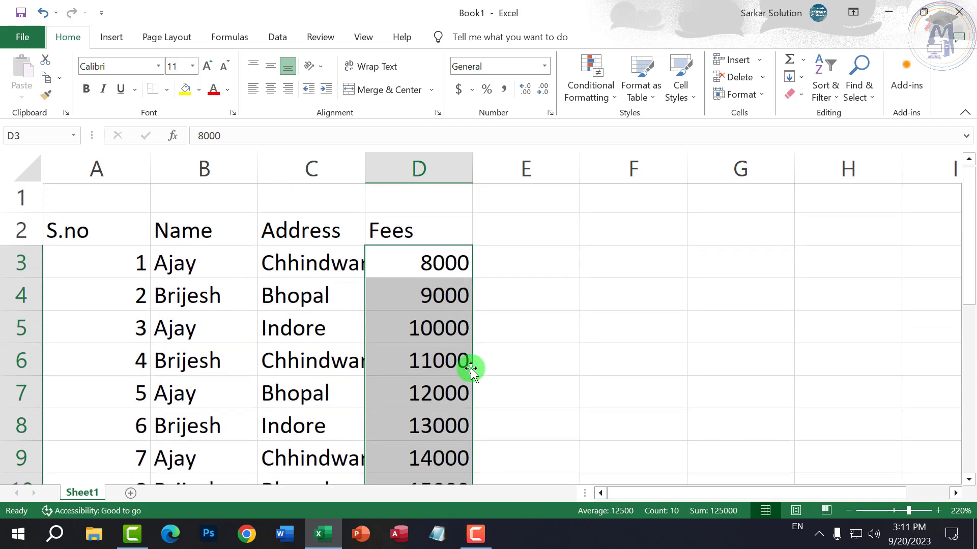
pyautogui.click(497, 340)
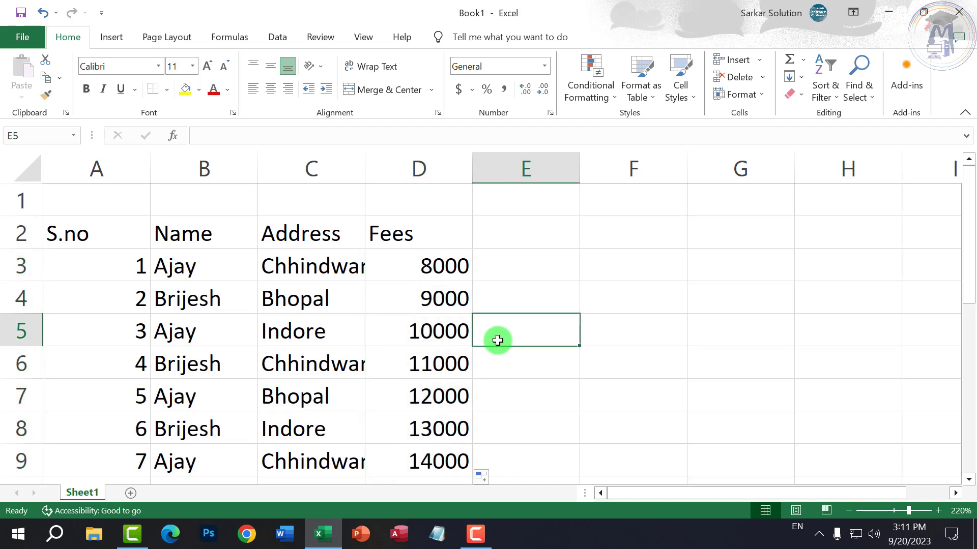
# - Enter 5 and 11 in F3:F4 and fill the series down to 59 in F12
pyautogui.click(540, 263)
pyautogui.click(611, 264)
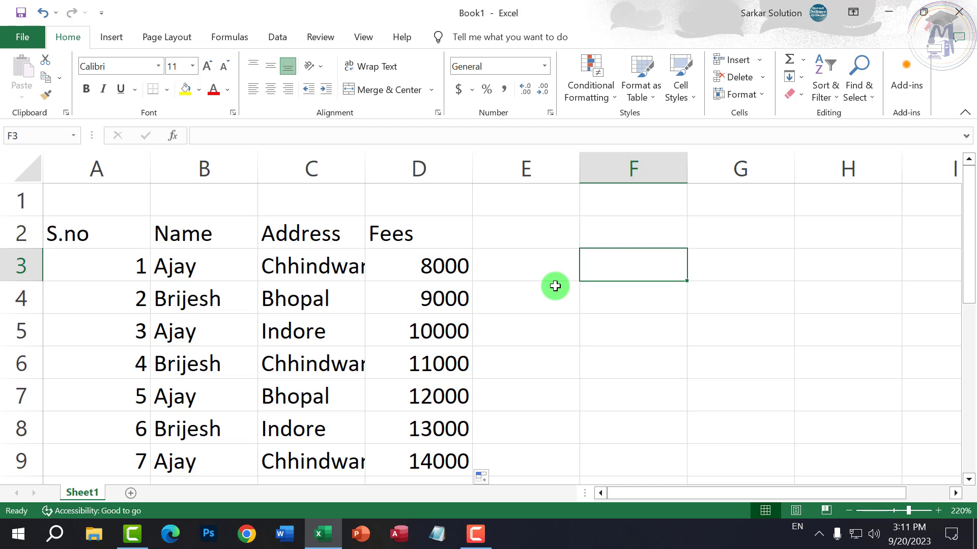
pyautogui.write('5')
pyautogui.press('Return')
pyautogui.write('11')
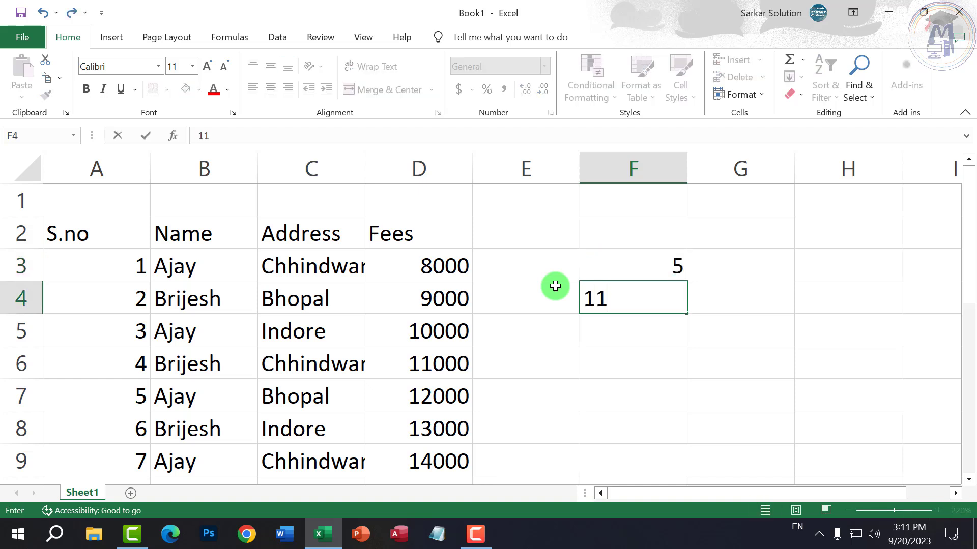
pyautogui.press('Return')
pyautogui.moveTo(626, 273); pyautogui.dragTo(688, 348)
pyautogui.scroll(2, 682, 388)
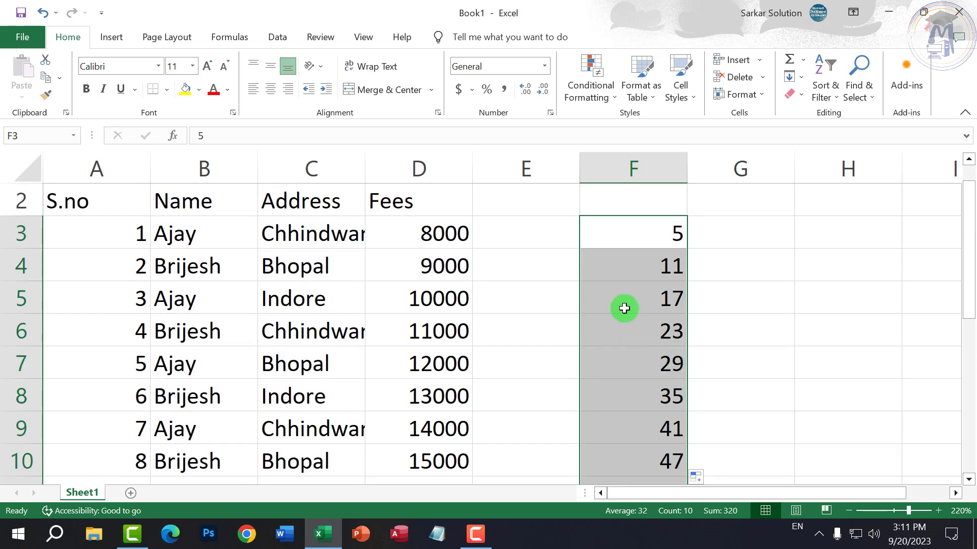
pyautogui.click(676, 230)
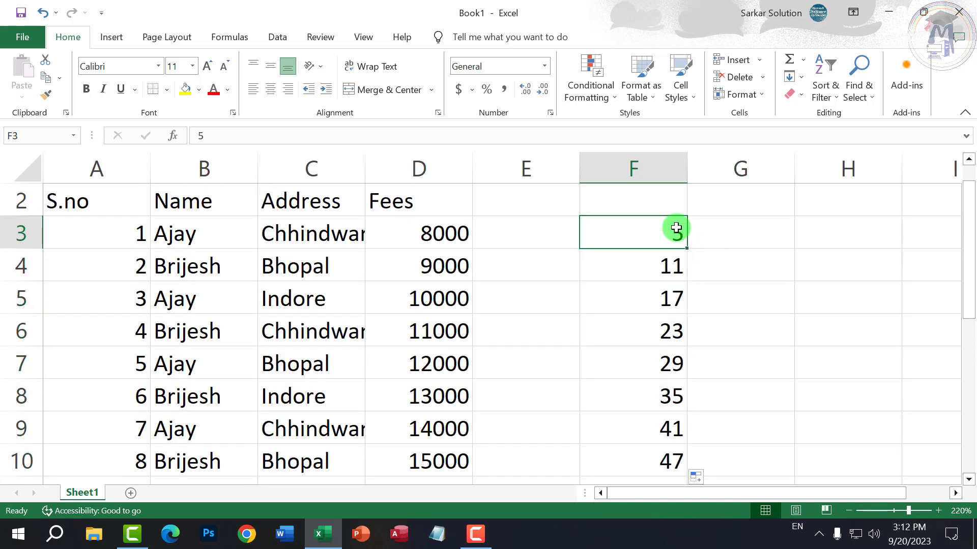
# - Enter 5 and 10 in G3:G4, fill the series down, then undo that fill
pyautogui.click(736, 240)
pyautogui.write('5')
pyautogui.press('Return')
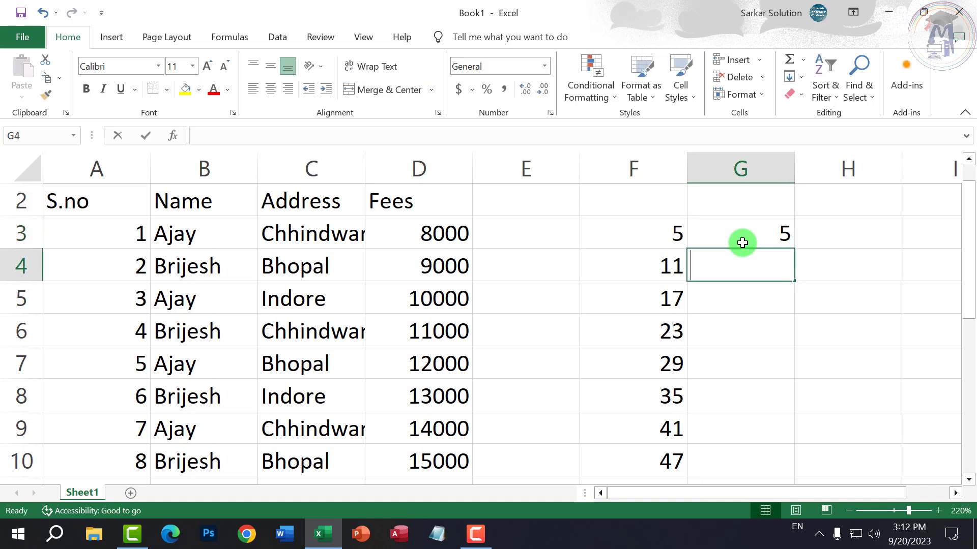
pyautogui.write('10')
pyautogui.press('Return')
pyautogui.moveTo(742, 242); pyautogui.dragTo(804, 481)
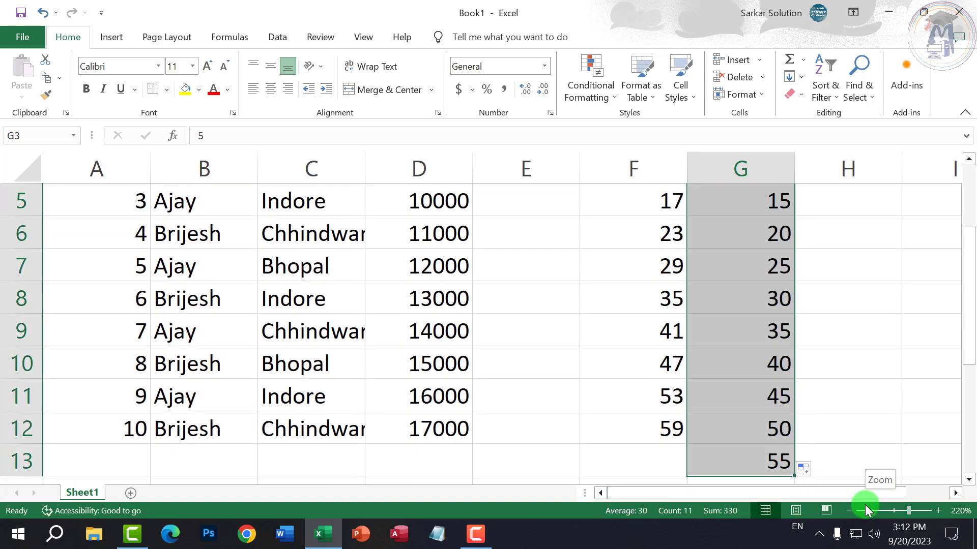
pyautogui.hotkey('ctrl', 'z')
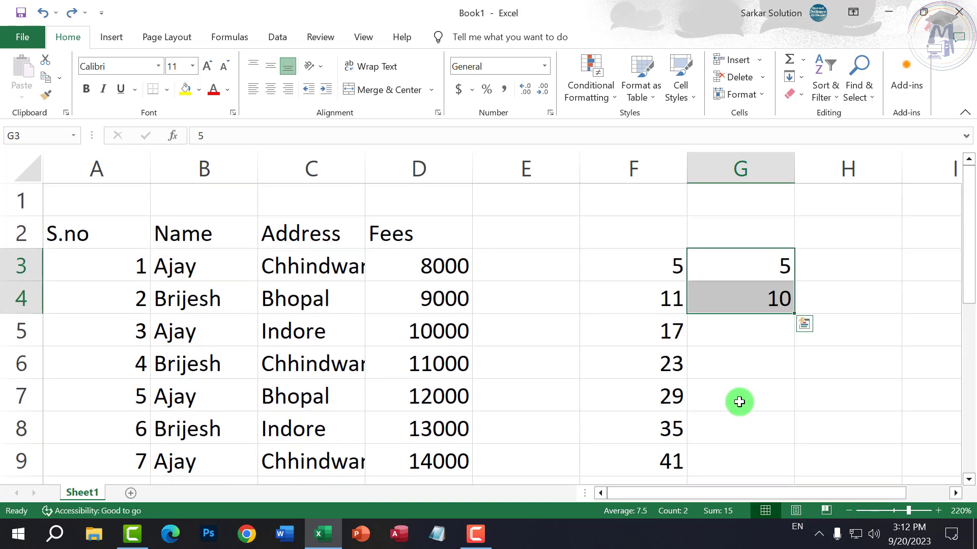
pyautogui.click(644, 389)
pyautogui.scroll(-3, 423, 368)
# - Review the Address entries, then type C in C13 to get the Chhindwara AutoComplete suggestion
pyautogui.click(320, 322)
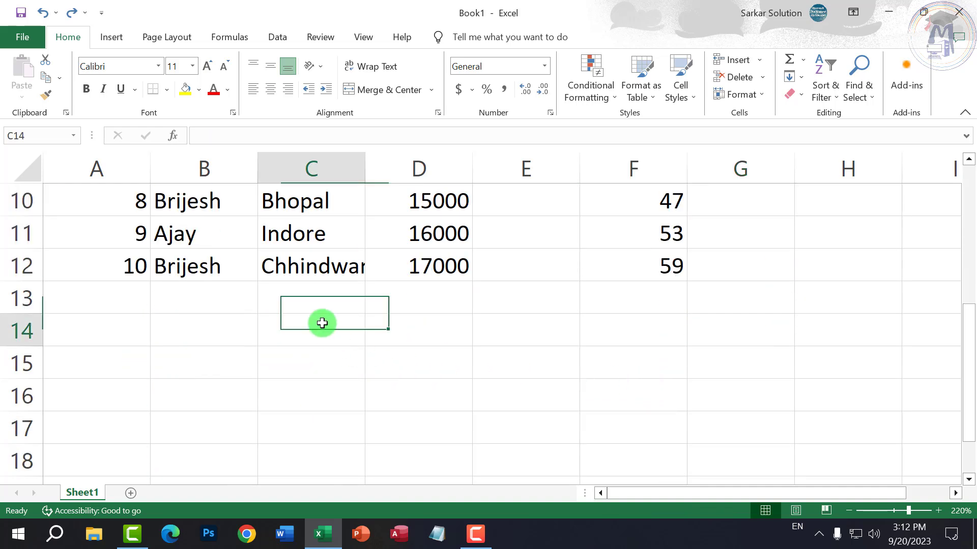
pyautogui.press('Up')
pyautogui.scroll(3, 324, 348)
pyautogui.click(299, 266)
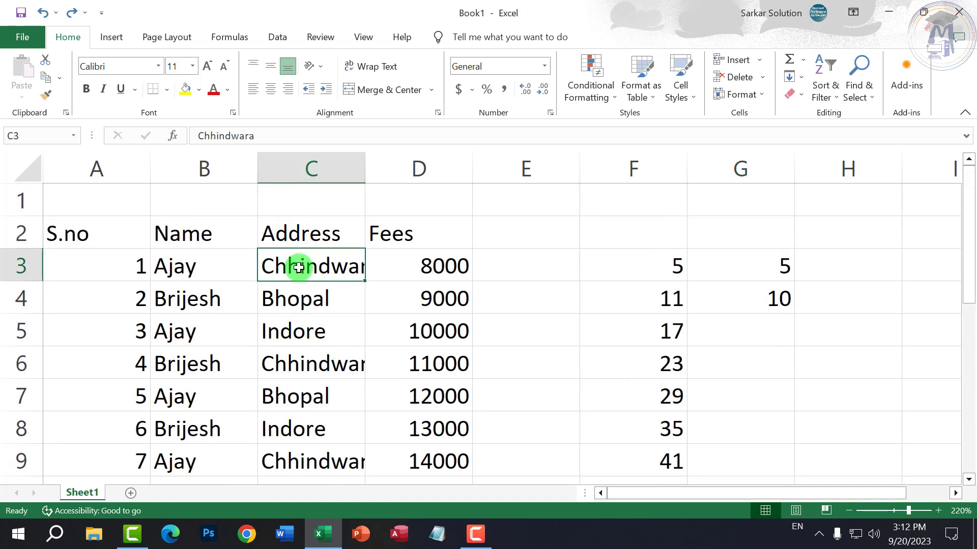
pyautogui.click(306, 233)
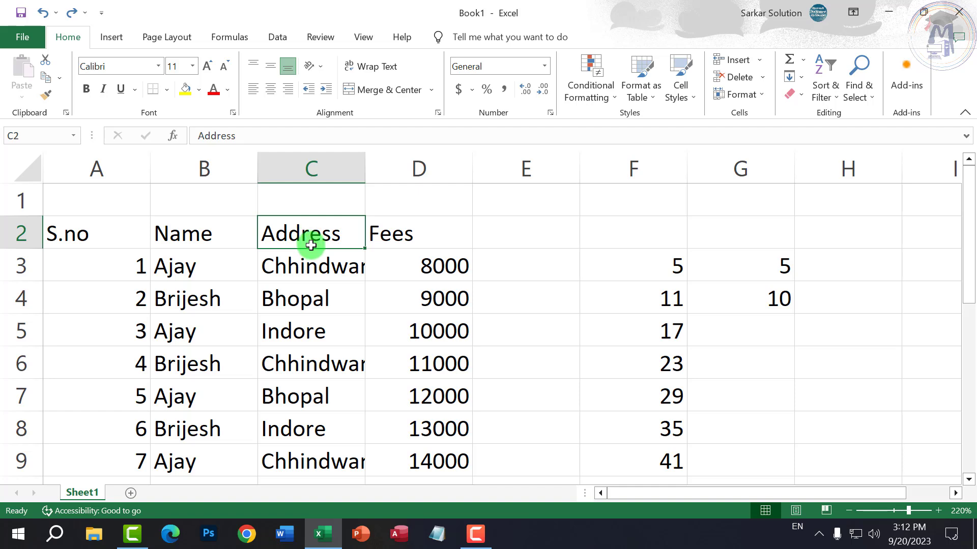
pyautogui.click(330, 269)
pyautogui.click(316, 298)
pyautogui.click(305, 331)
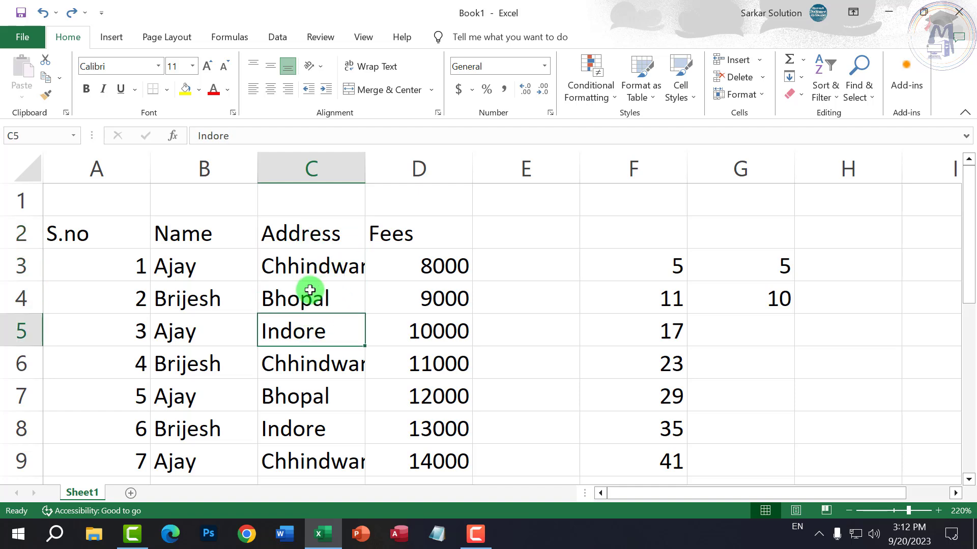
pyautogui.scroll(-2, 305, 336)
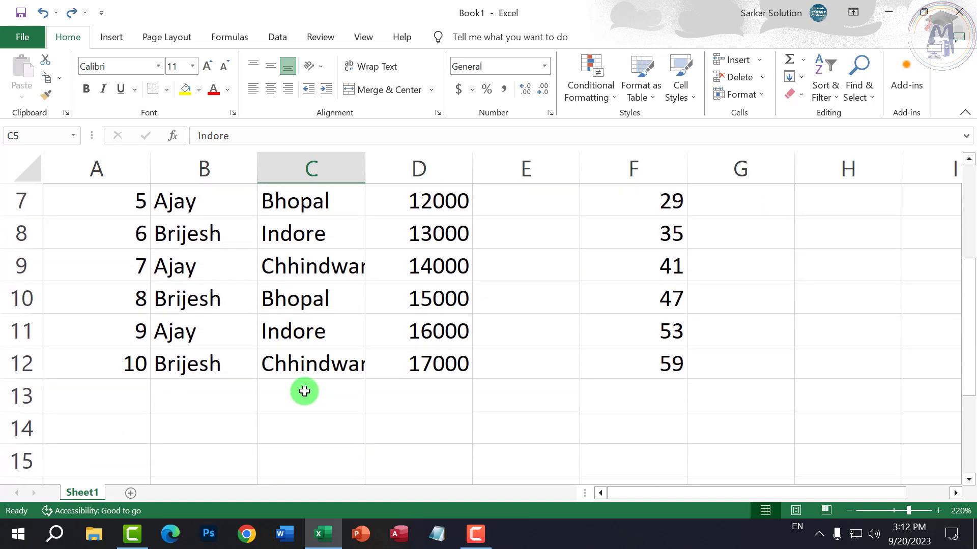
pyautogui.click(304, 391)
pyautogui.write('C')
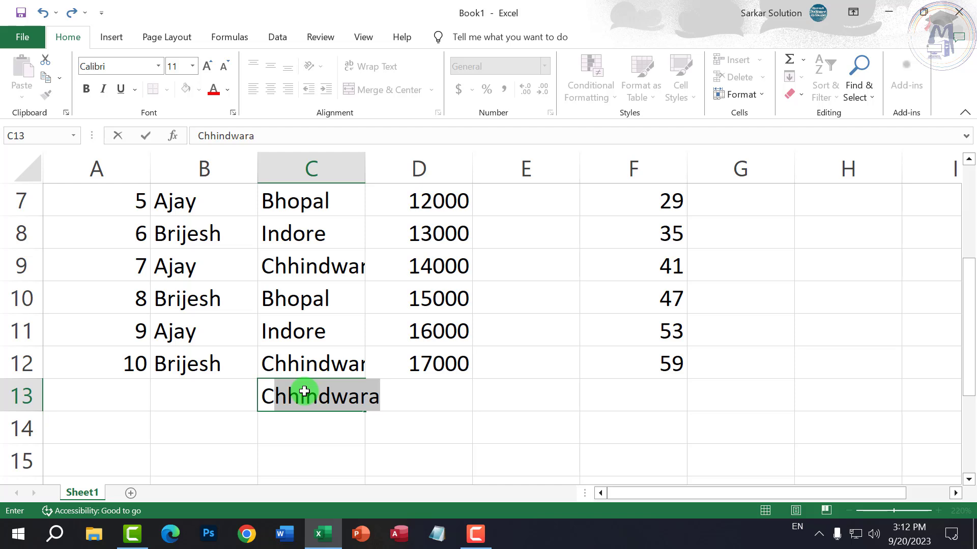
# - Enter Chhindwara, Bhopal, Indore, Chandangaon and Chhindwara in C13:C17 using AutoComplete
pyautogui.write('\\')
pyautogui.press('BackSpace')
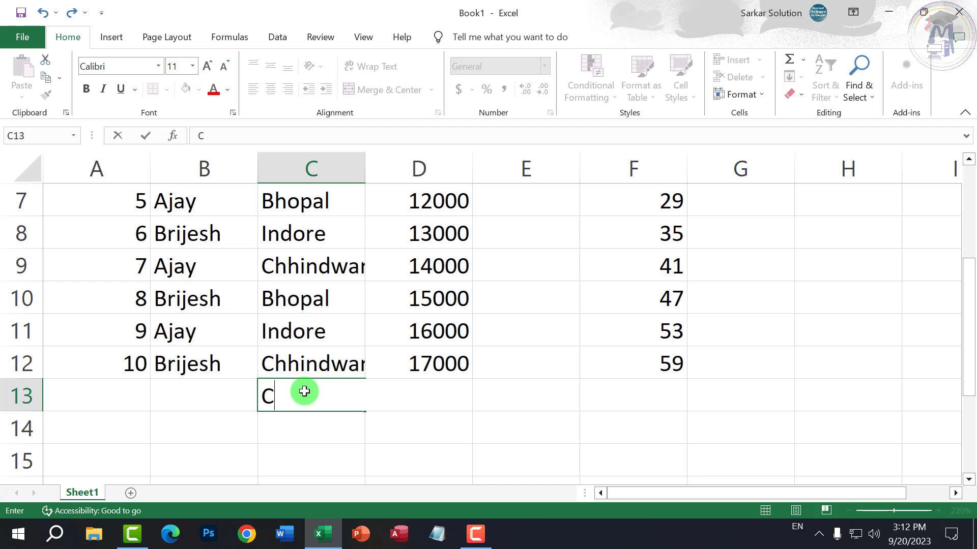
pyautogui.write('h')
pyautogui.press('Return')
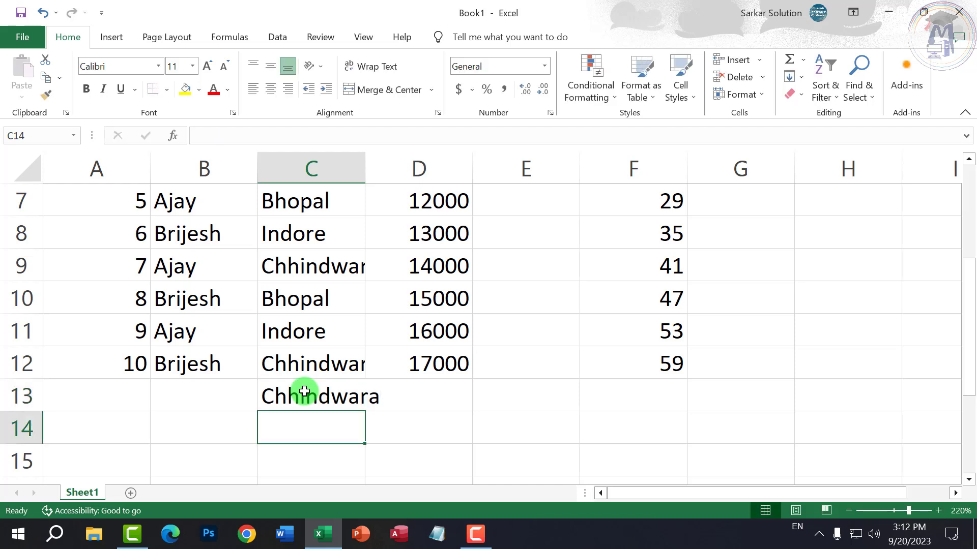
pyautogui.write('B')
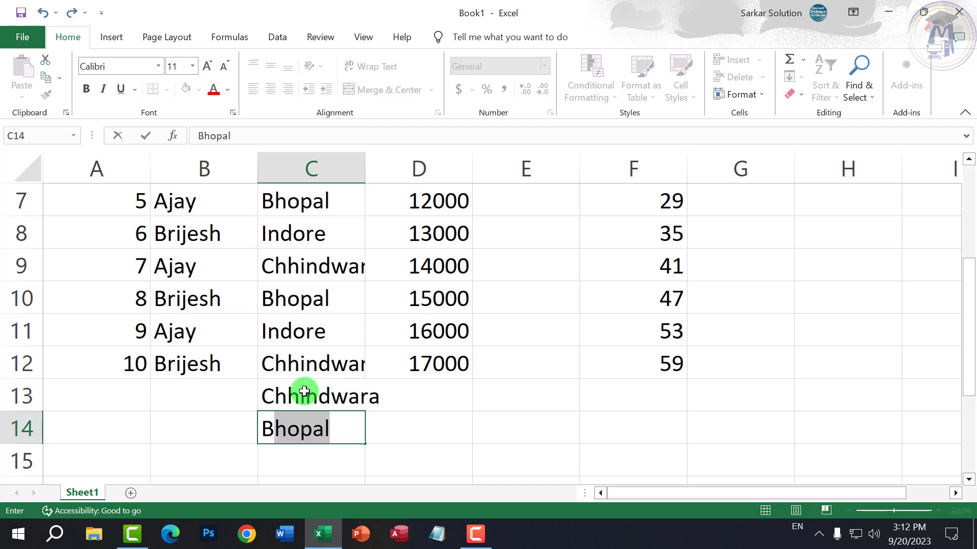
pyautogui.press('Return')
pyautogui.write('I')
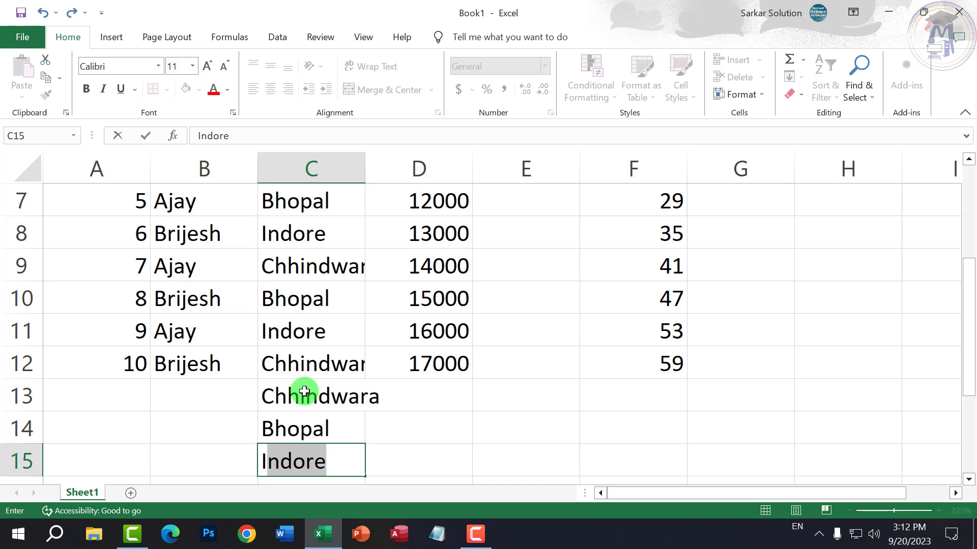
pyautogui.press('Return')
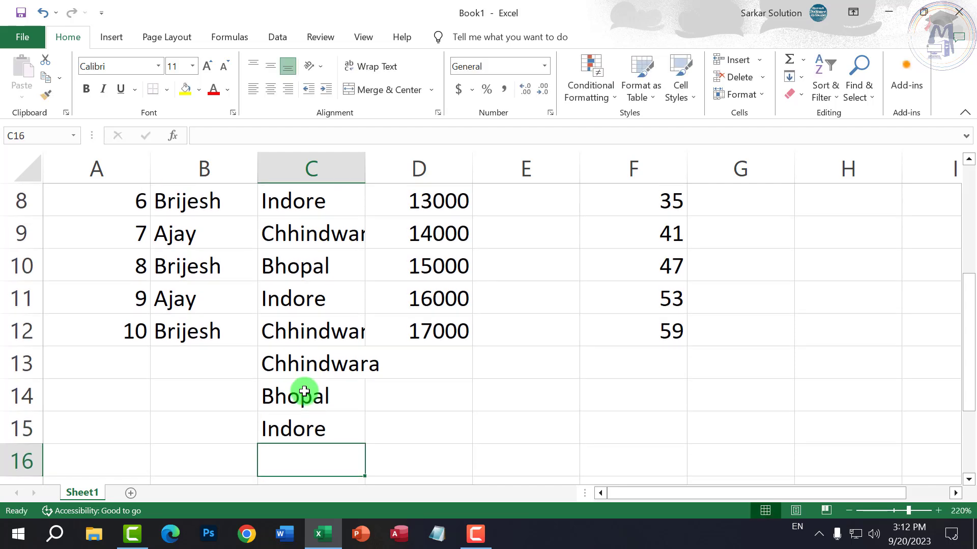
pyautogui.write('Chandan')
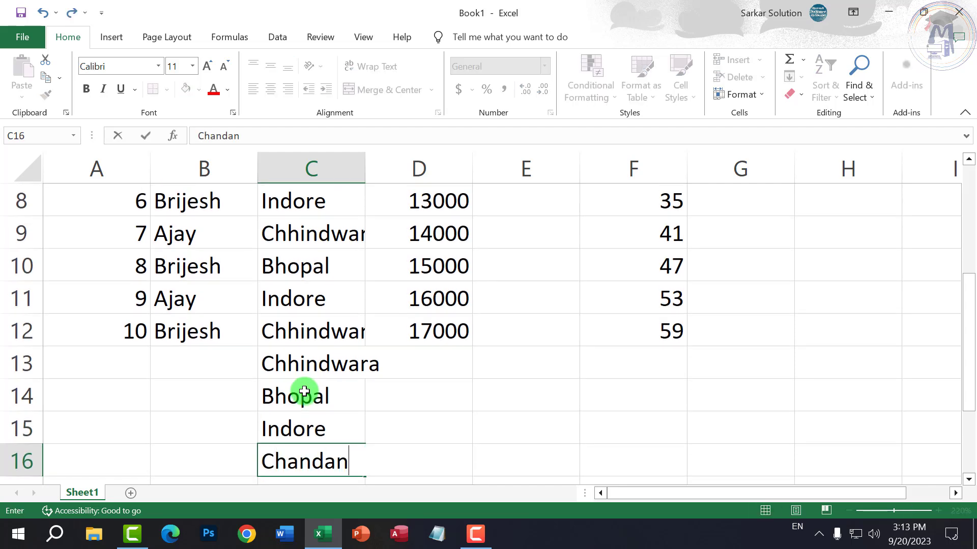
pyautogui.write('gaon')
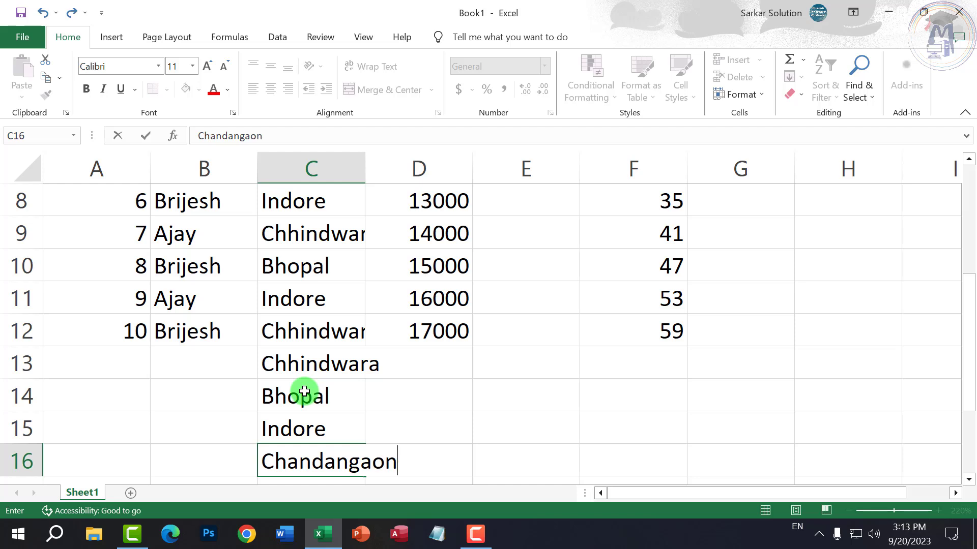
pyautogui.press('Return')
pyautogui.write('C')
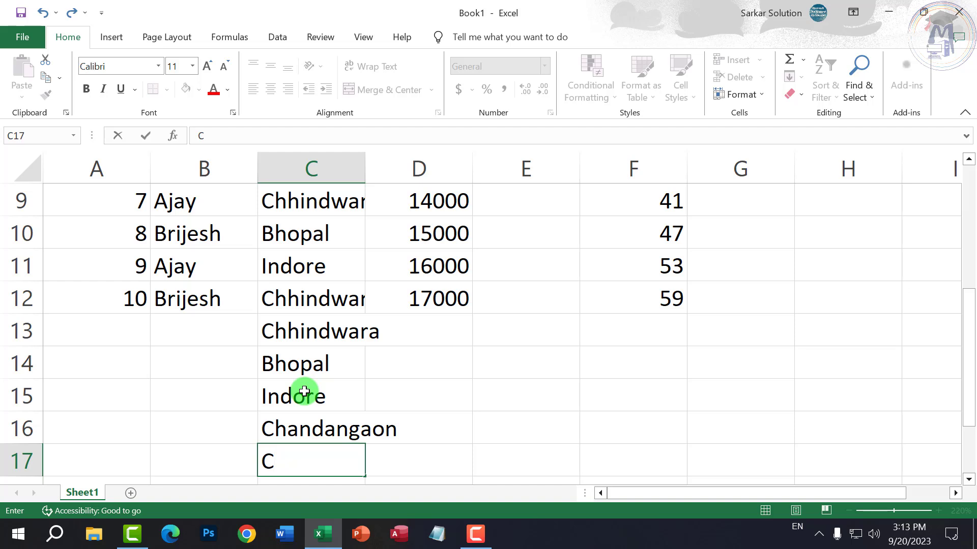
pyautogui.write('hh')
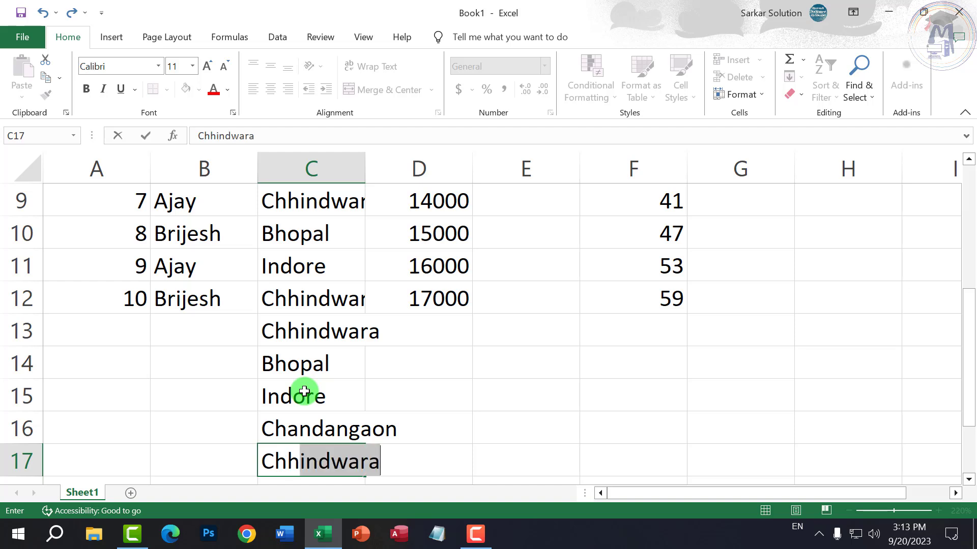
pyautogui.press('Return')
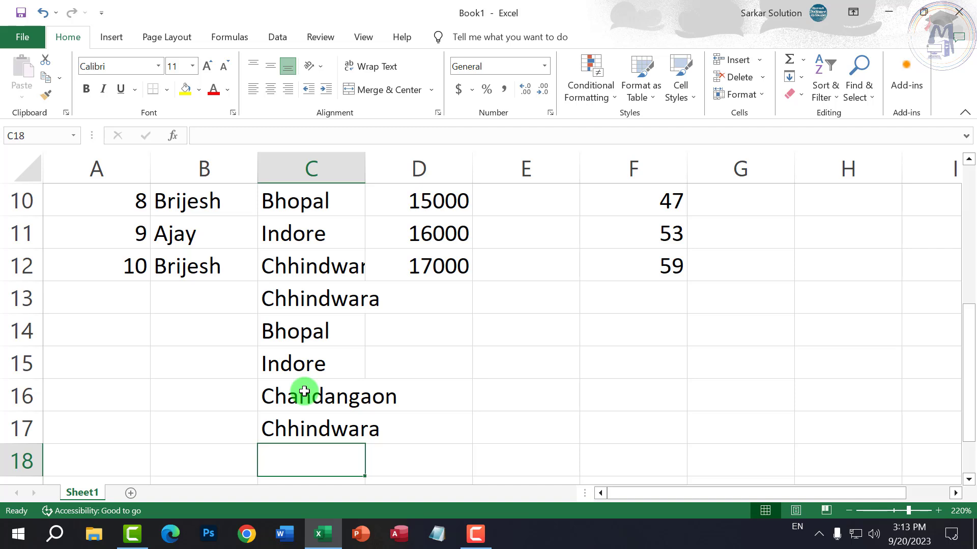
# - Select C13:C17 and delete the five practice town names
pyautogui.press('Up')
pyautogui.press('Up')
pyautogui.press('Up')
pyautogui.press('Up')
pyautogui.press('Up')
pyautogui.hotkey('shift', 'Down')
pyautogui.hotkey('shift', 'Down')
pyautogui.hotkey('shift', 'Down')
pyautogui.hotkey('shift', 'Down')
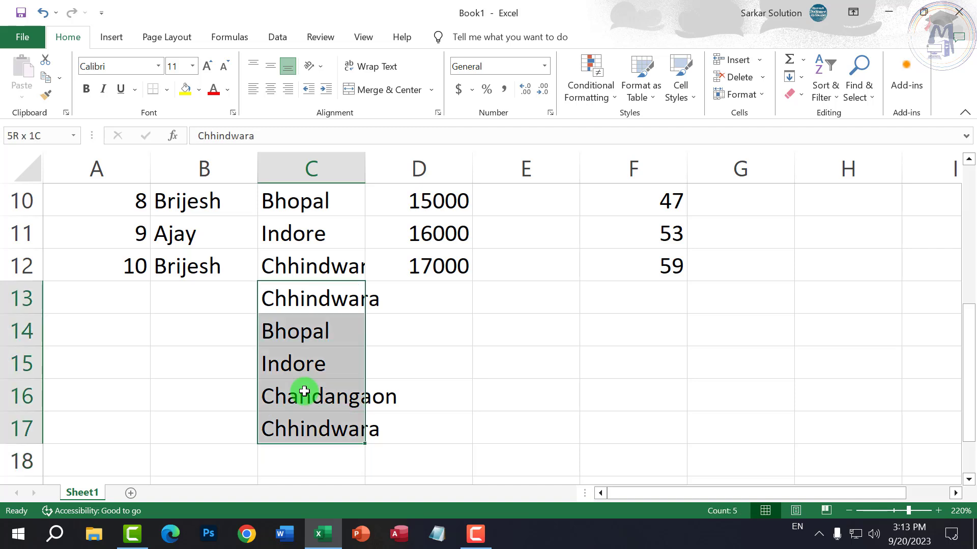
pyautogui.press('Delete')
# - Type Row, Column, Cell, Sheet, Auto Fill and Auto Complete into B15:B20
pyautogui.click(218, 368)
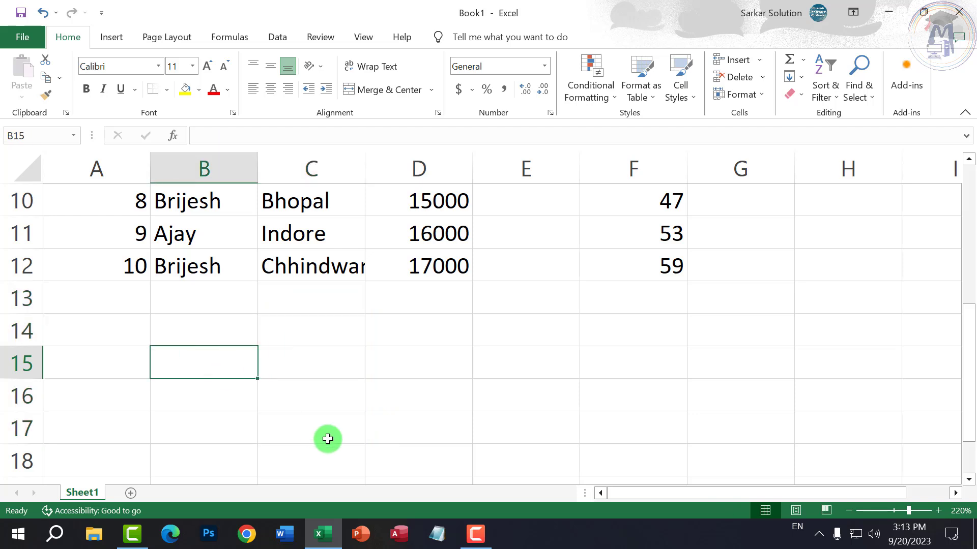
pyautogui.write('Row')
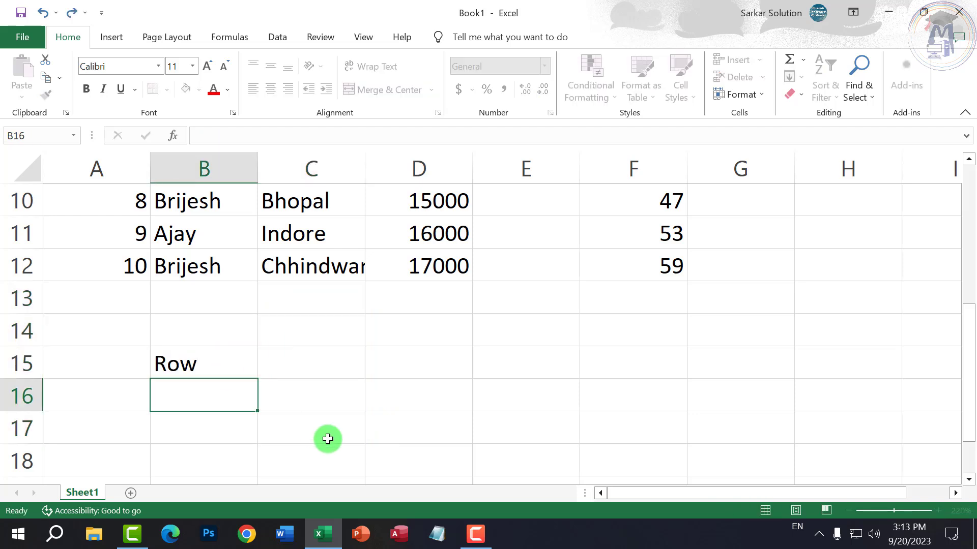
pyautogui.press('Return')
pyautogui.write('Column')
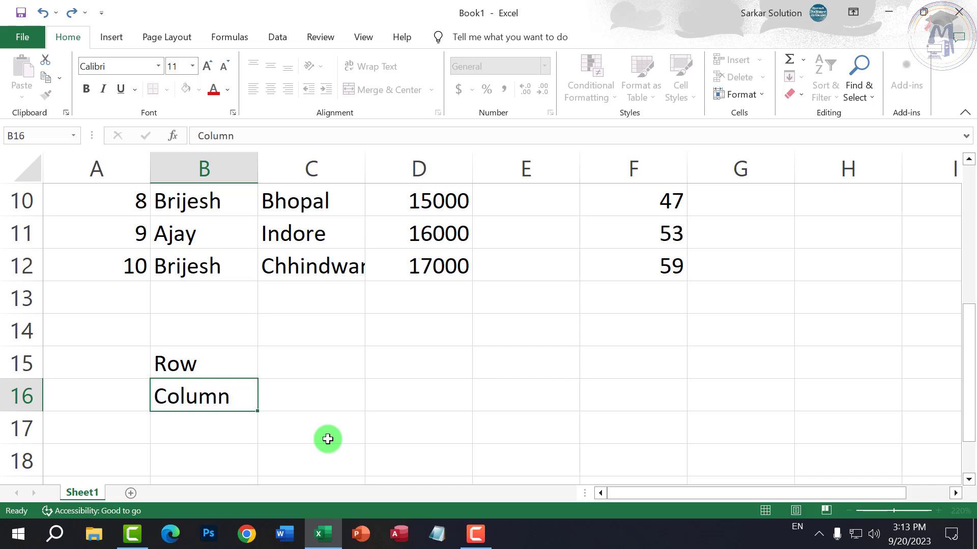
pyautogui.press('Return')
pyautogui.write('Cell')
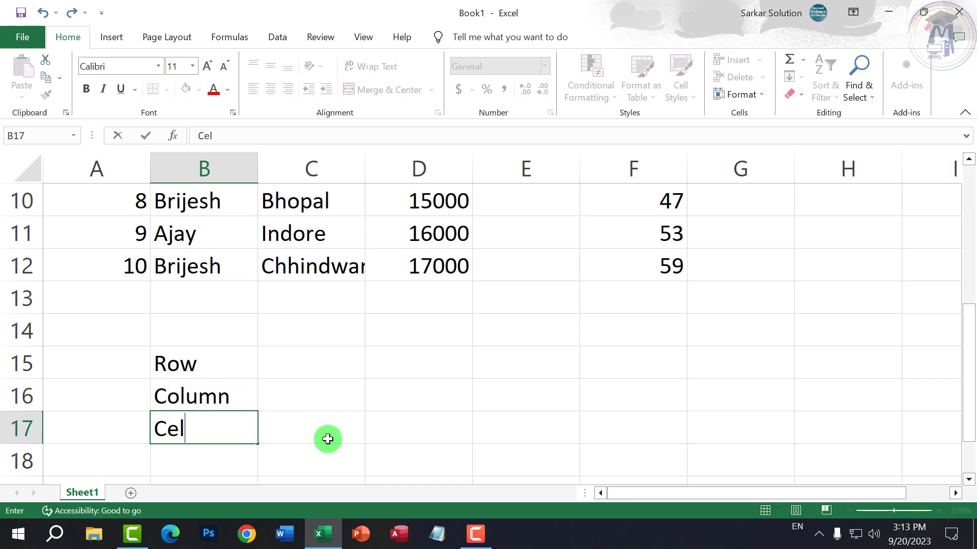
pyautogui.press('Return')
pyautogui.write('Sheet')
pyautogui.press('Return')
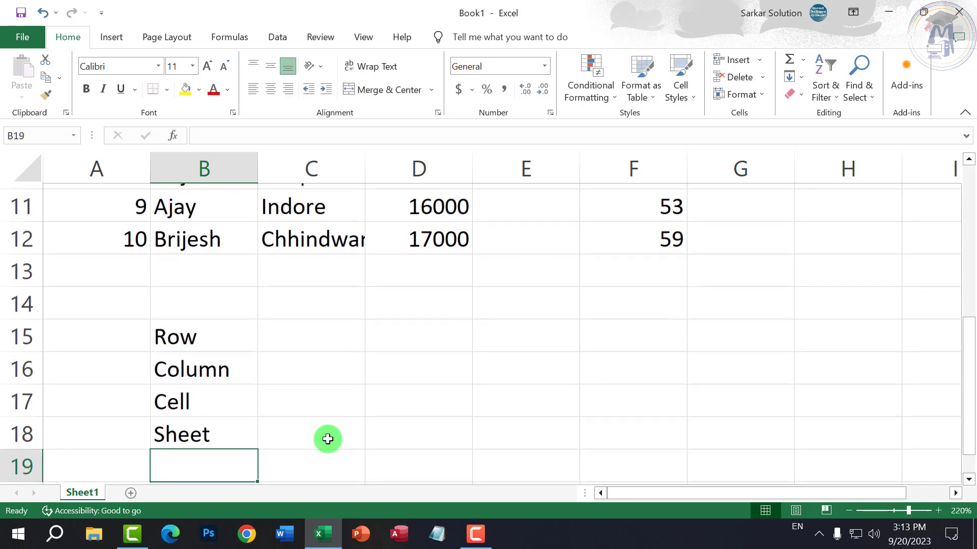
pyautogui.write('Auto Fill')
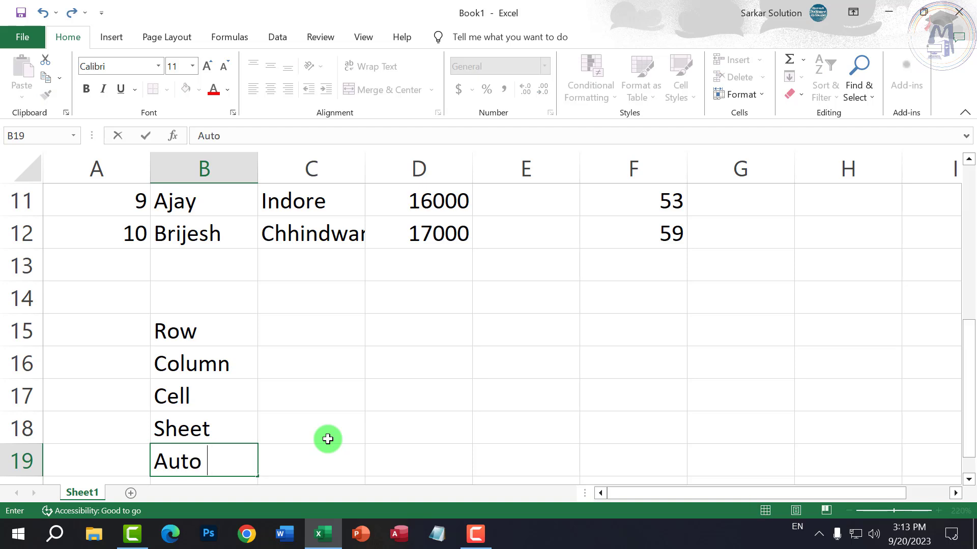
pyautogui.press('Return')
pyautogui.write('Auto ')
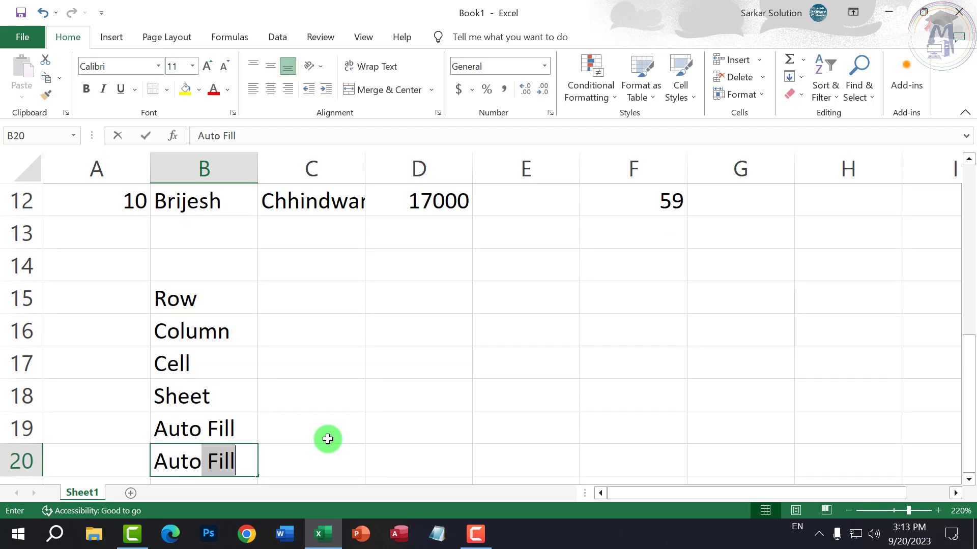
pyautogui.write('Complete')
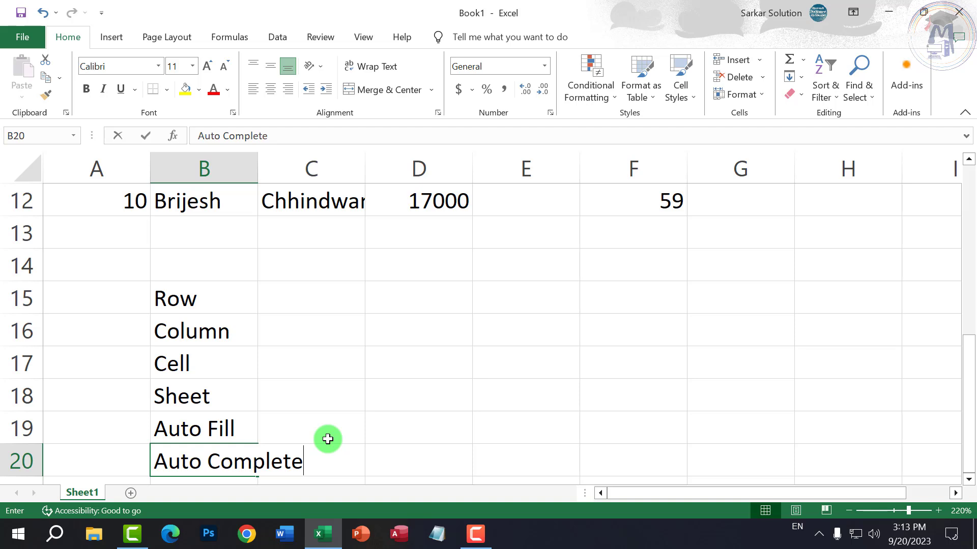
pyautogui.press('Return')
pyautogui.click(337, 331)
pyautogui.click(319, 268)
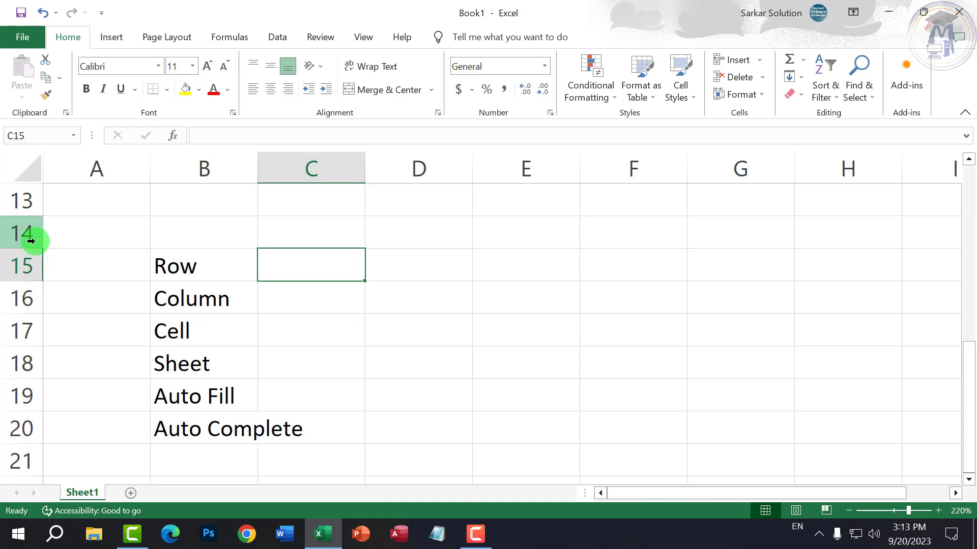
# - Enter 1048576 in C15 beside the Row label as the sheet's total row count
pyautogui.scroll(4, 30, 239)
pyautogui.scroll(-10, 21, 234)
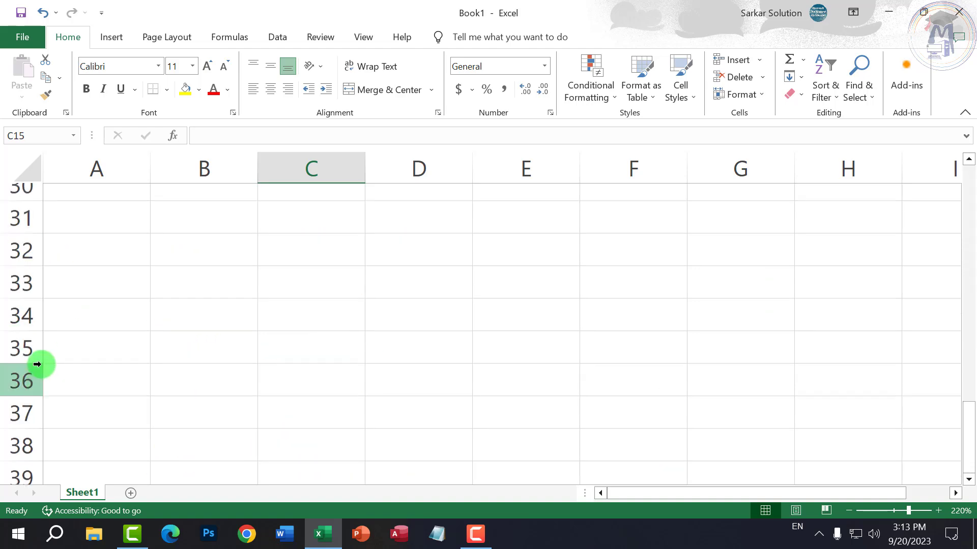
pyautogui.scroll(10, 37, 364)
pyautogui.scroll(-4, 325, 401)
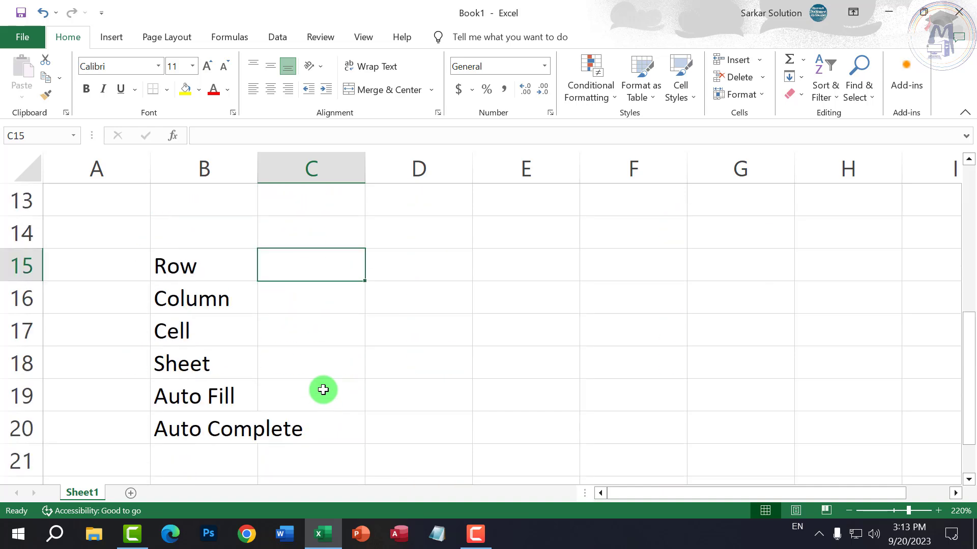
pyautogui.write('1048576')
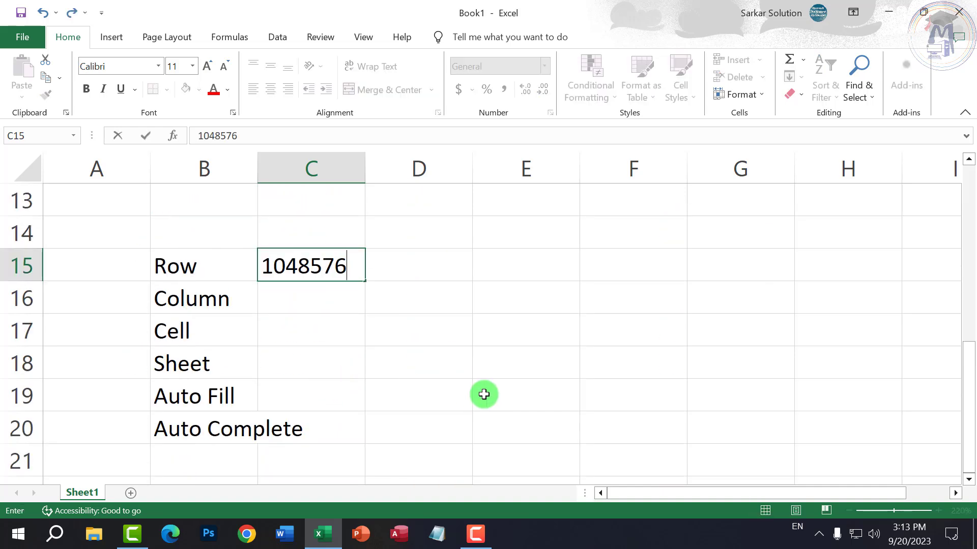
pyautogui.press('Return')
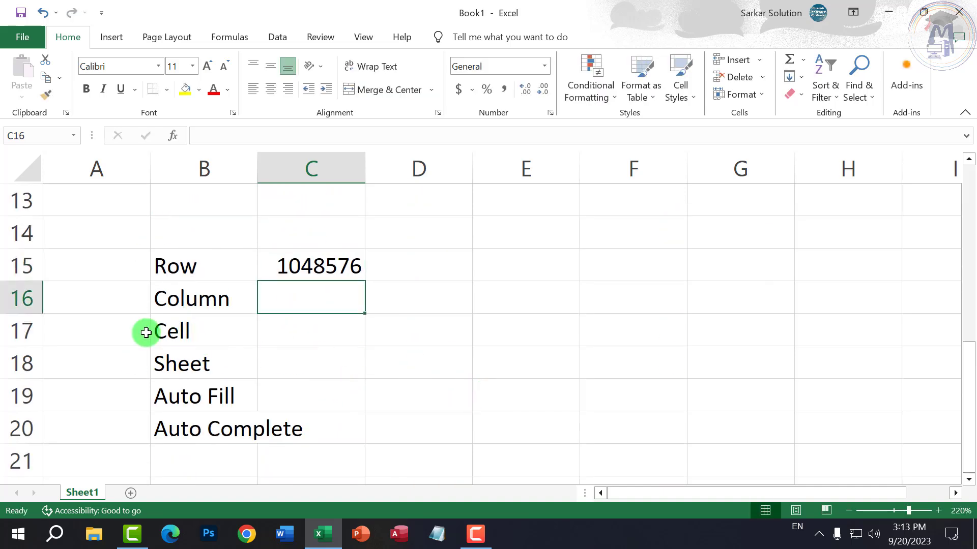
pyautogui.click(122, 297)
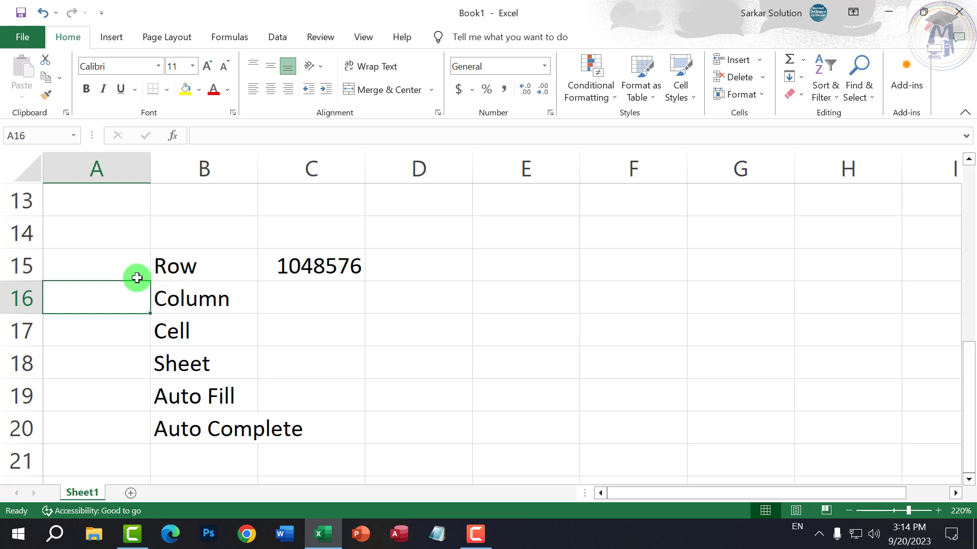
# - Jump to the sheet's last row and last column (XFD) and back, to check the limits
pyautogui.hotkey('ctrl', 'Down')
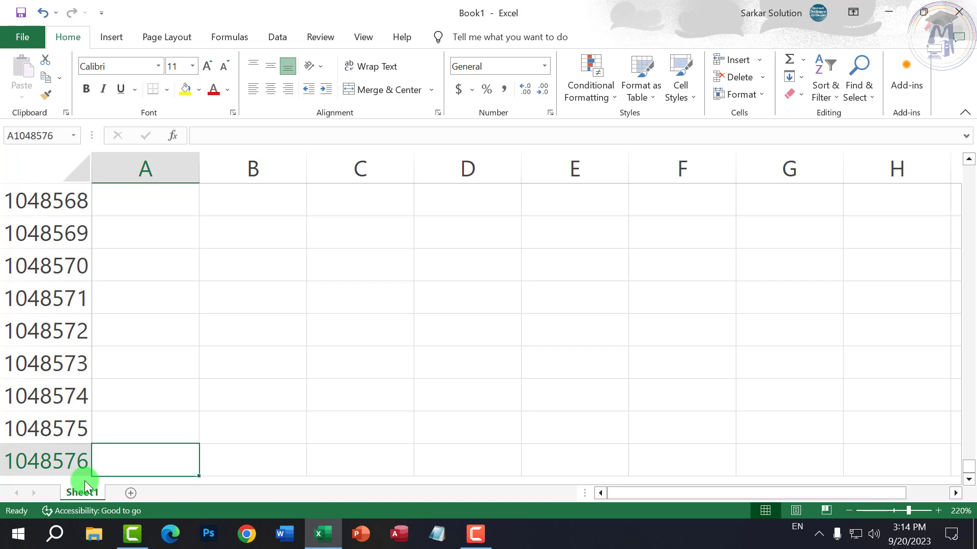
pyautogui.hotkey('ctrl', 'Up')
pyautogui.hotkey('ctrl', 'Up')
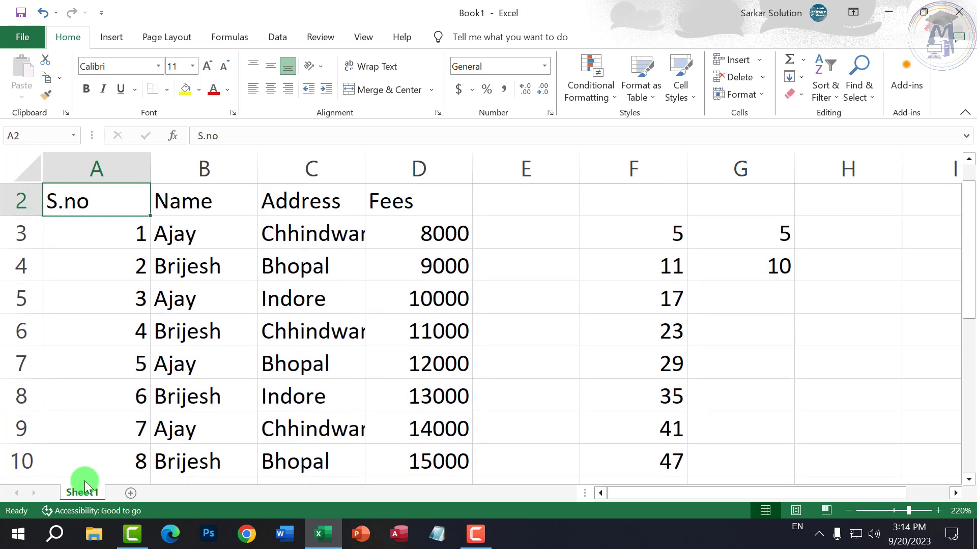
pyautogui.scroll(-3, 228, 408)
pyautogui.scroll(4, 231, 408)
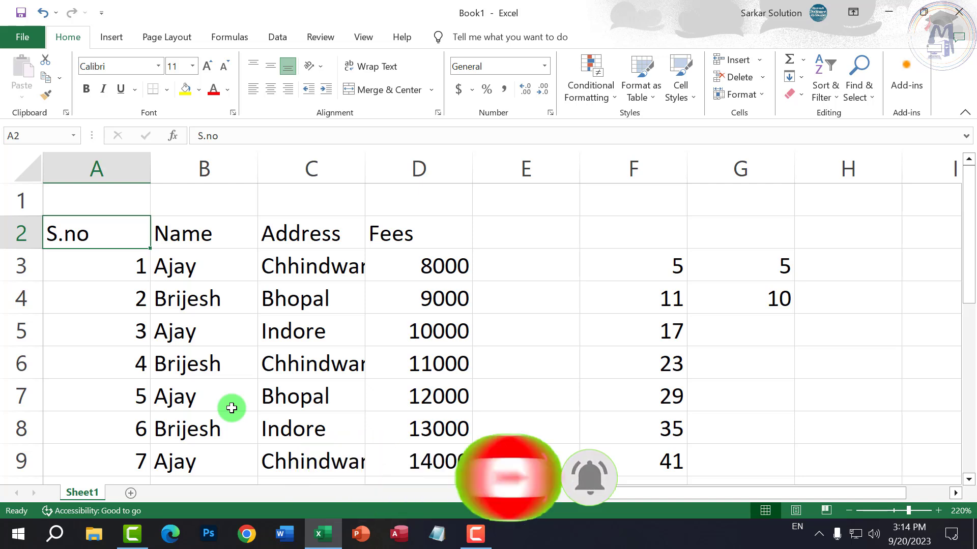
pyautogui.hotkey('ctrl', 'Right')
pyautogui.hotkey('ctrl', 'Right')
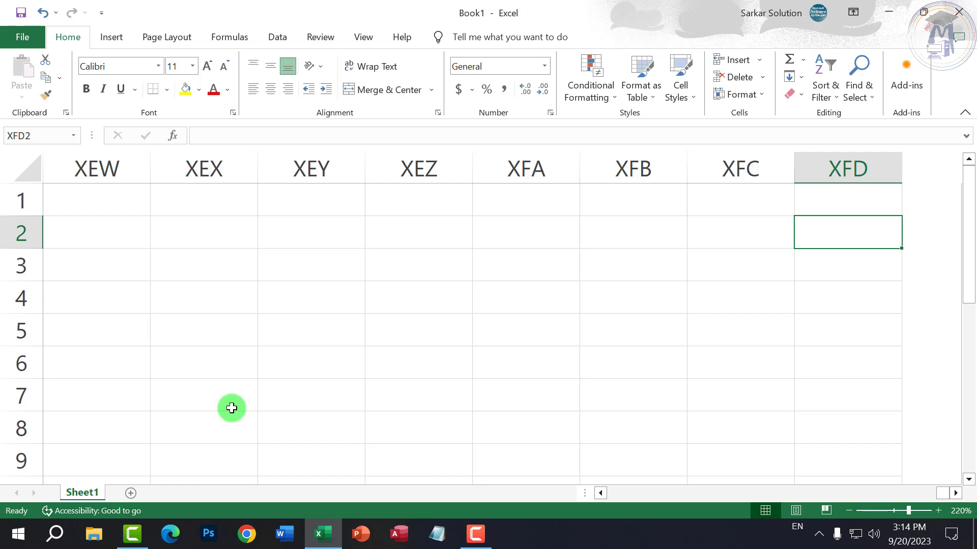
pyautogui.hotkey('ctrl', 'Left')
pyautogui.hotkey('ctrl', 'Left')
pyautogui.scroll(-1, 247, 426)
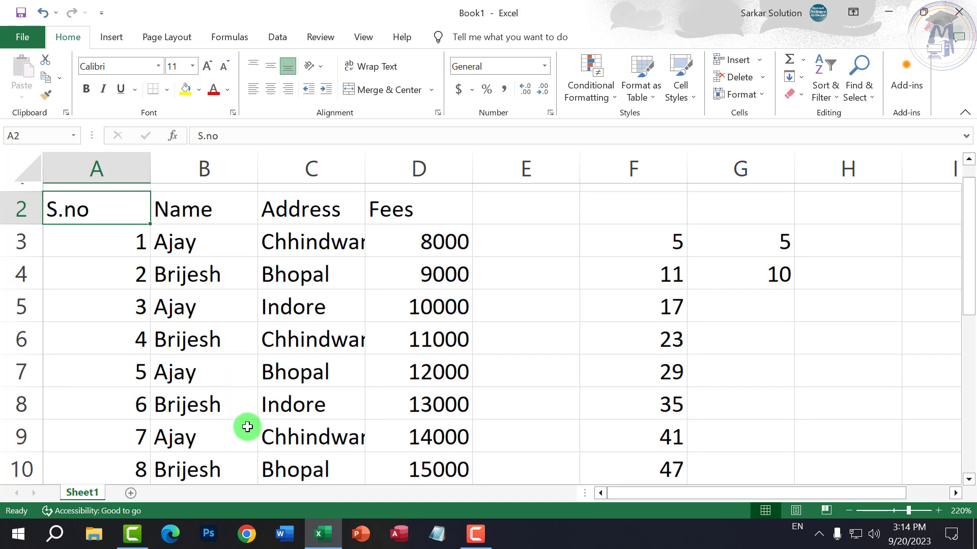
pyautogui.scroll(-4, 247, 427)
pyautogui.scroll(4, 316, 384)
# - Enter 1 in cell A1 and move over to B1
pyautogui.click(113, 198)
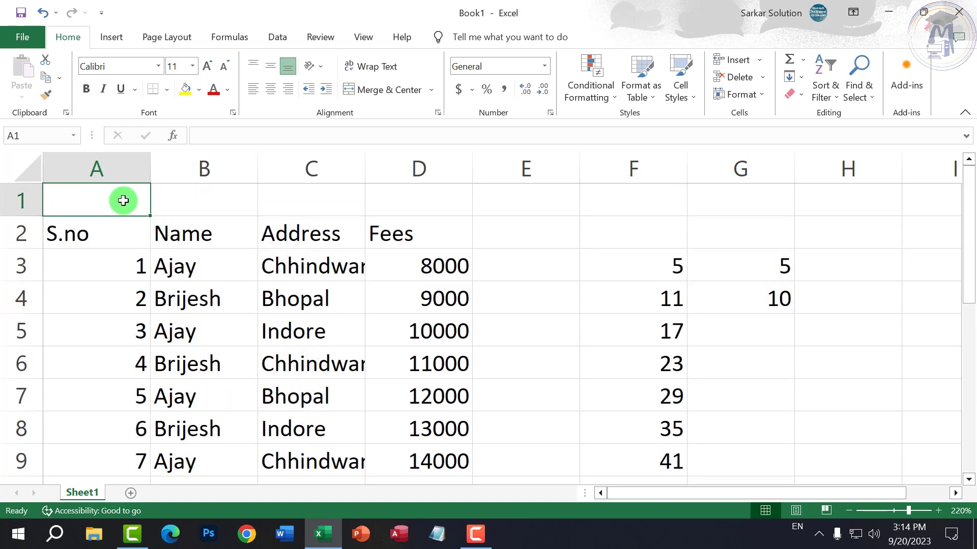
pyautogui.write('1')
pyautogui.press('Return')
pyautogui.press('Up')
pyautogui.press('Right')
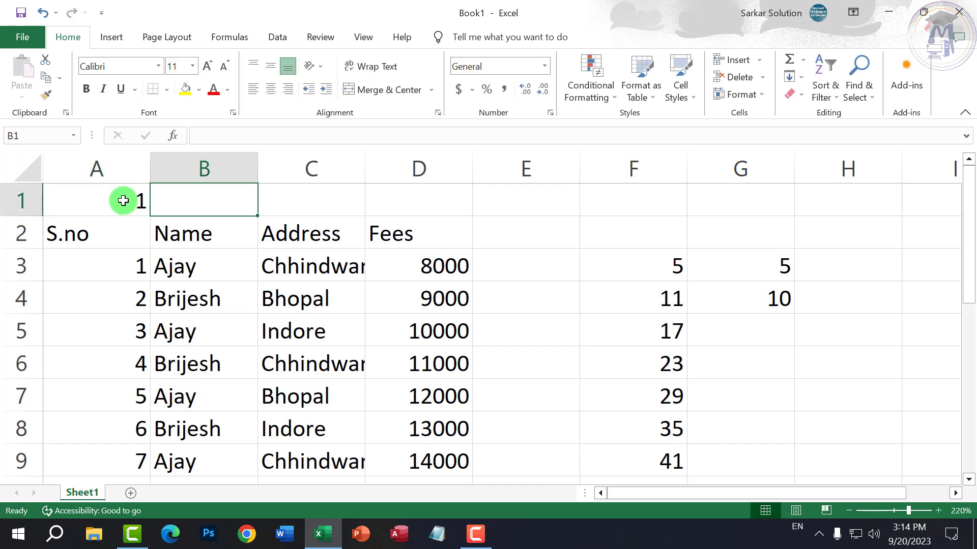
# - Commit 2 in B1, then try Fill Right across row 1 and undo it
pyautogui.write('2')
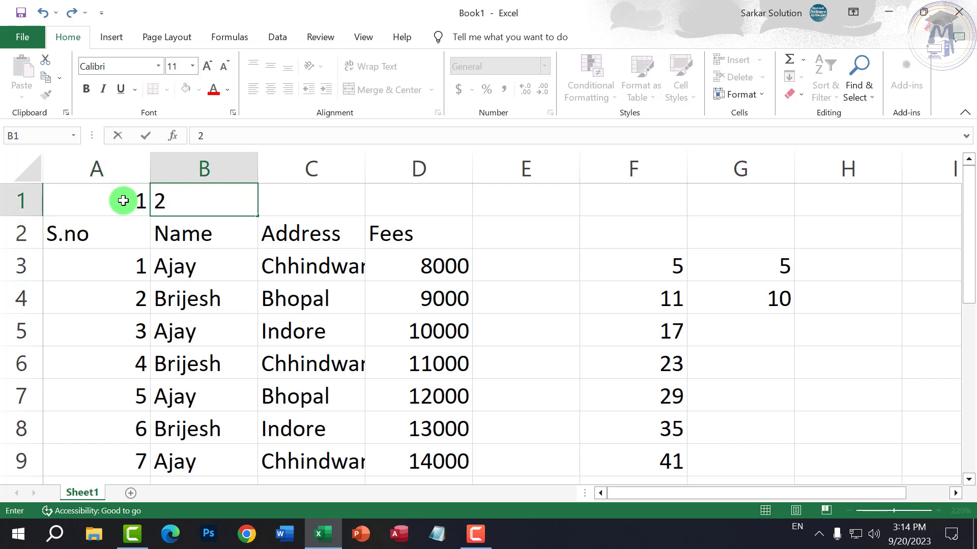
pyautogui.hotkey('ctrl', 'Return')
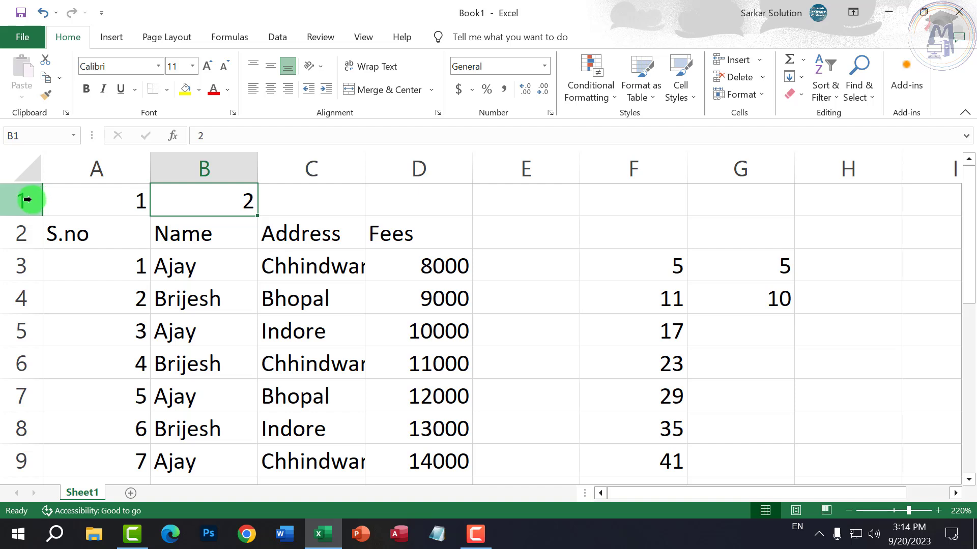
pyautogui.click(26, 200)
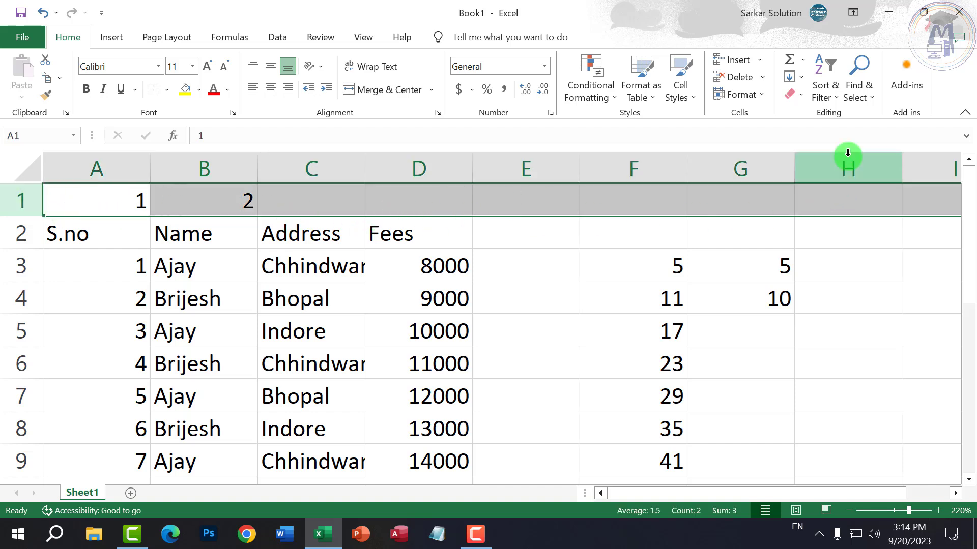
pyautogui.click(803, 79)
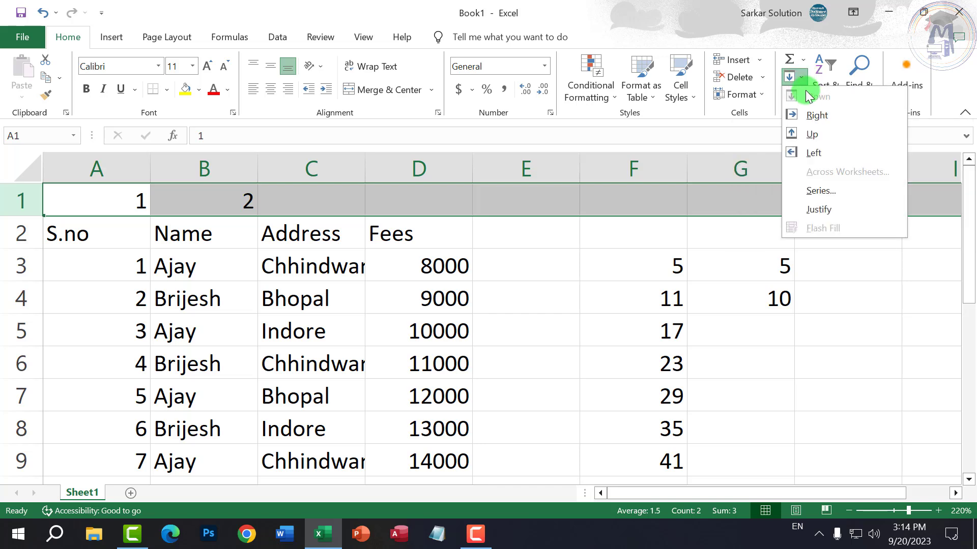
pyautogui.click(816, 117)
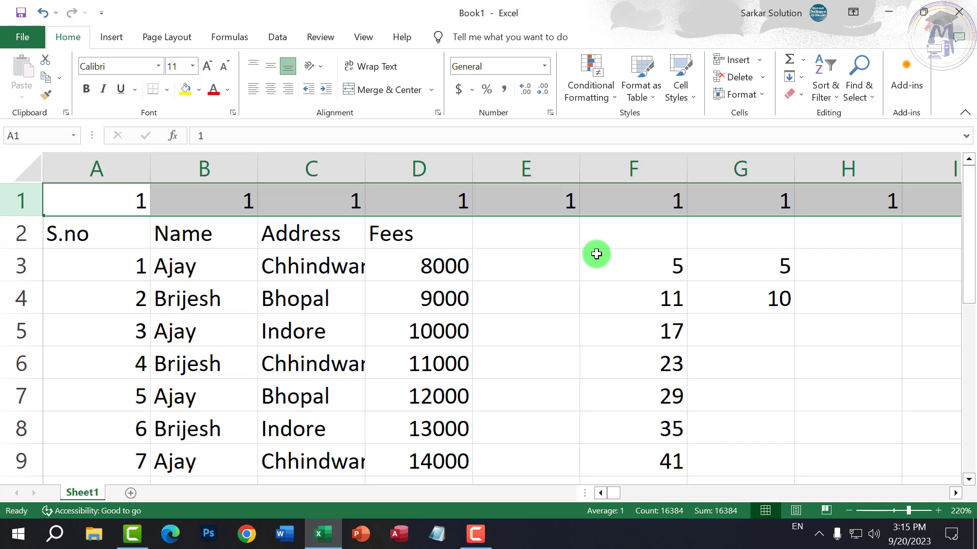
pyautogui.hotkey('ctrl', 'z')
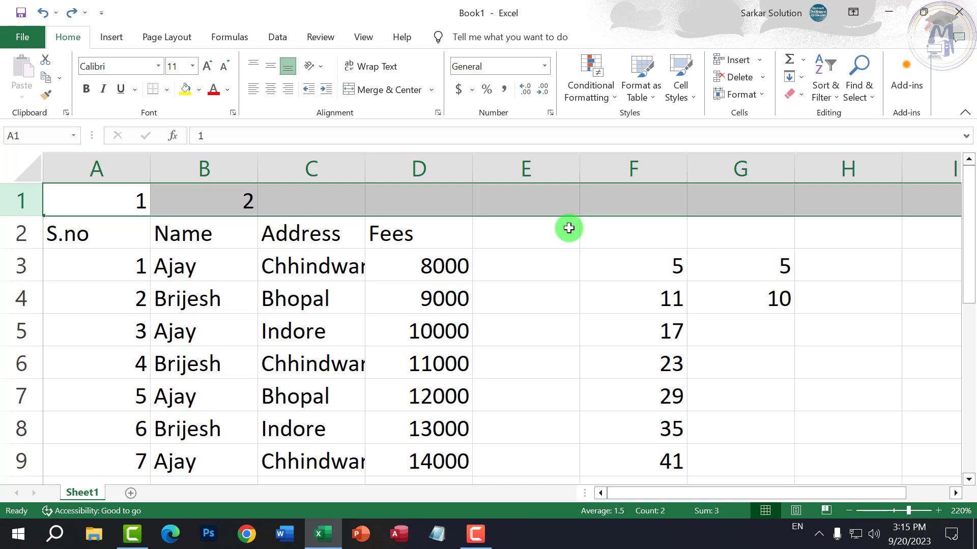
# - Fill row 1 as a linear series with step value 1 across all 16384 columns
pyautogui.click(801, 79)
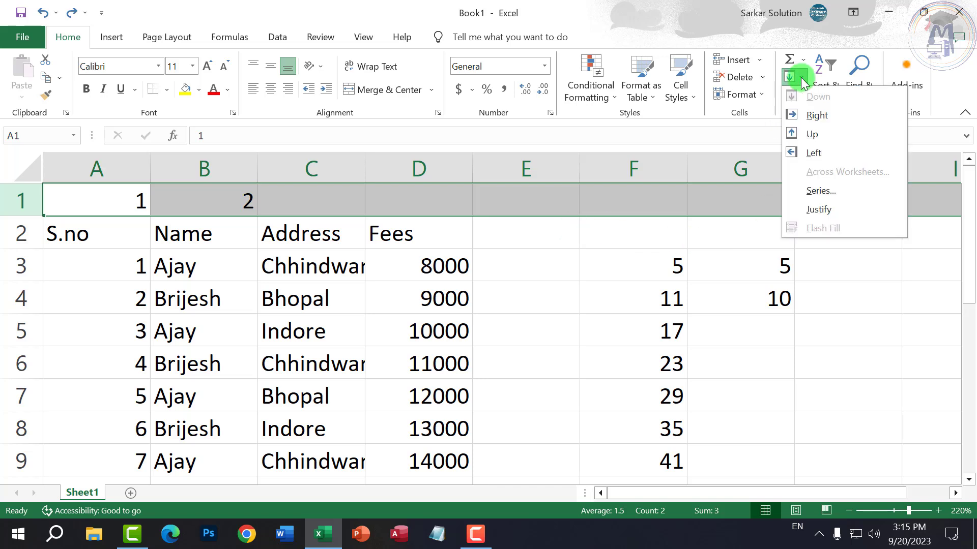
pyautogui.click(817, 193)
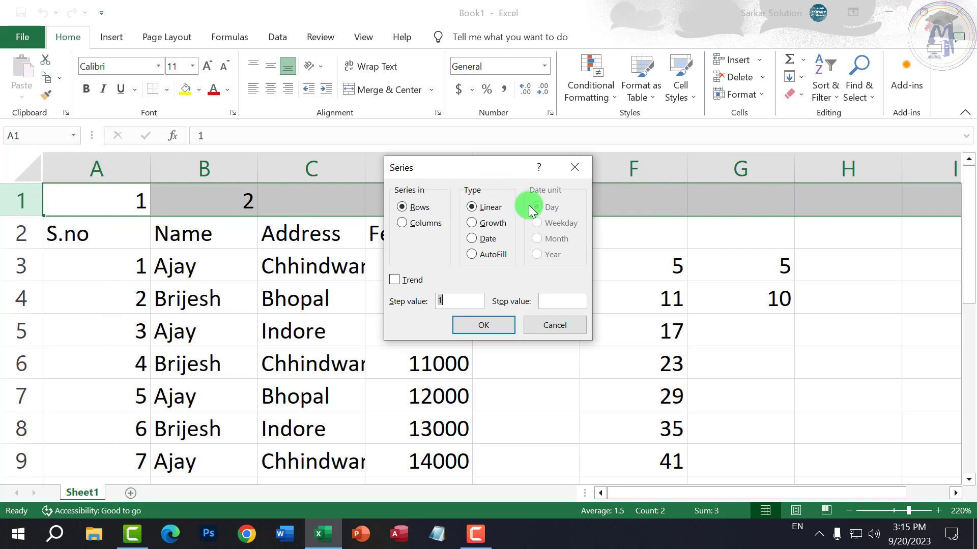
pyautogui.click(491, 210)
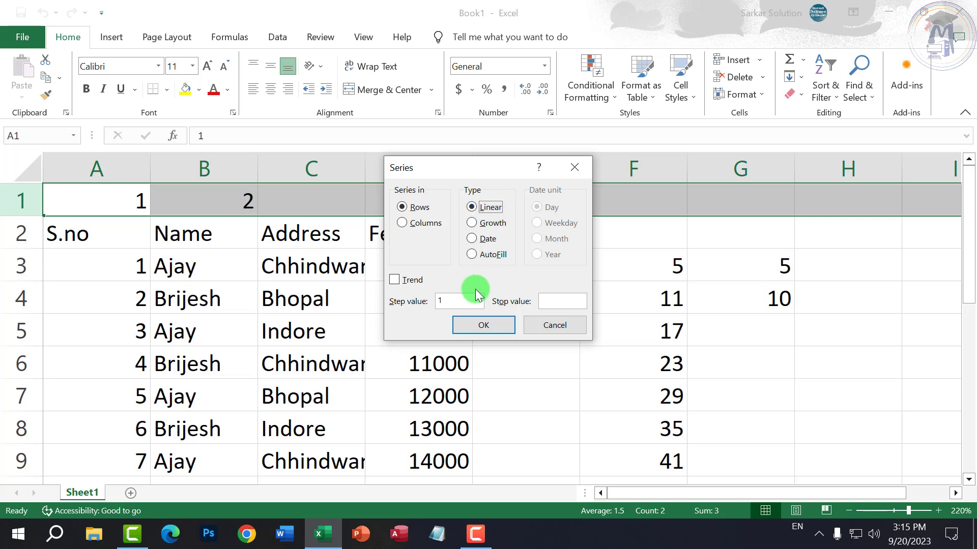
pyautogui.moveTo(455, 300)
pyautogui.mouseDown()
pyautogui.moveTo(432, 299)
pyautogui.moveTo(438, 304)
pyautogui.mouseUp()
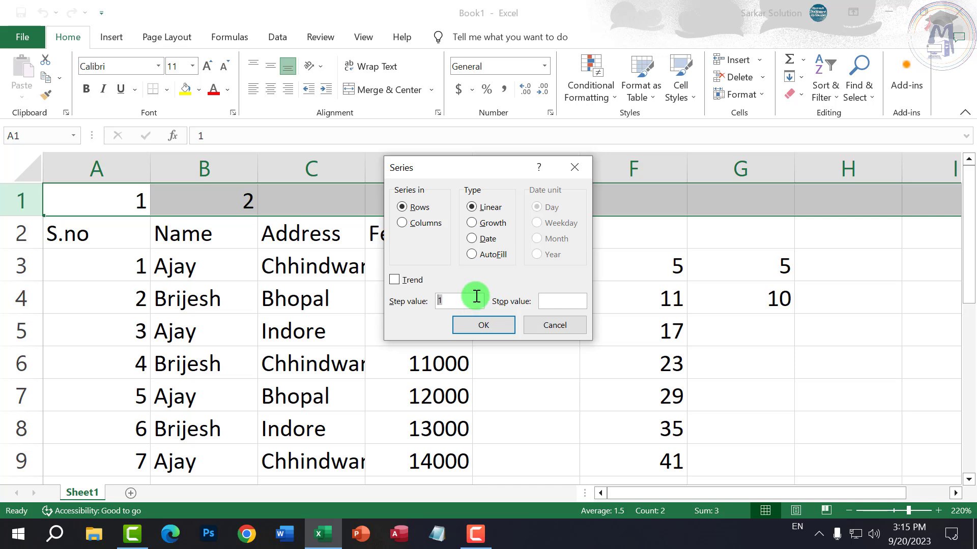
pyautogui.click(472, 295)
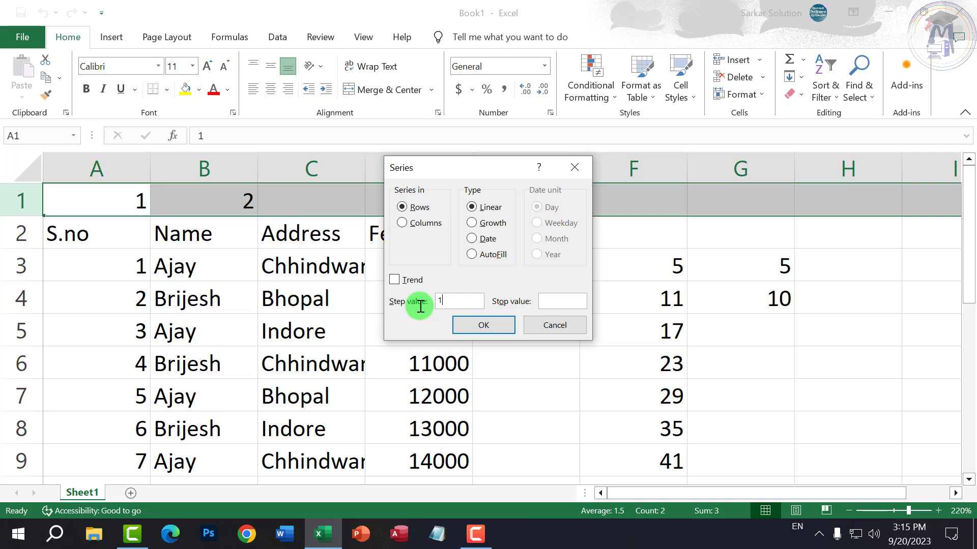
pyautogui.moveTo(465, 302); pyautogui.dragTo(429, 305)
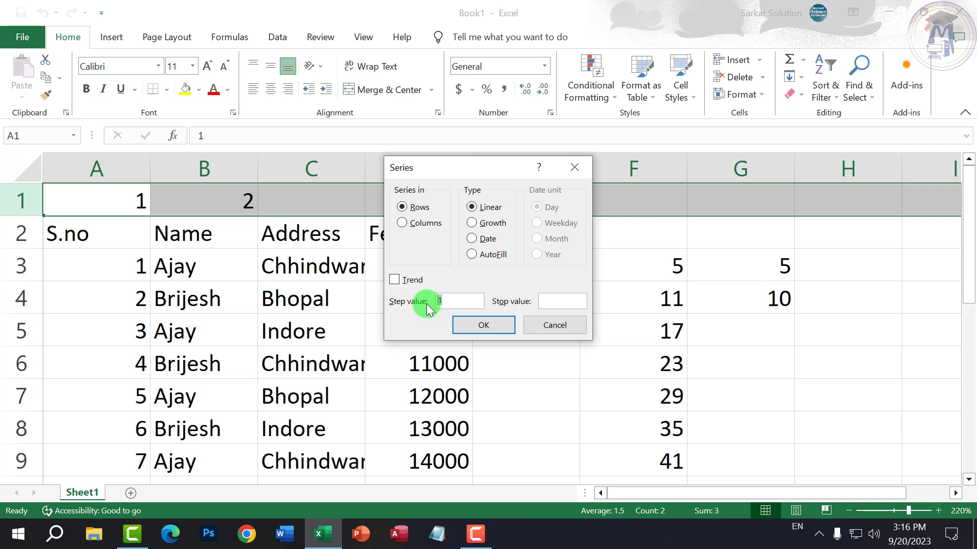
pyautogui.click(564, 301)
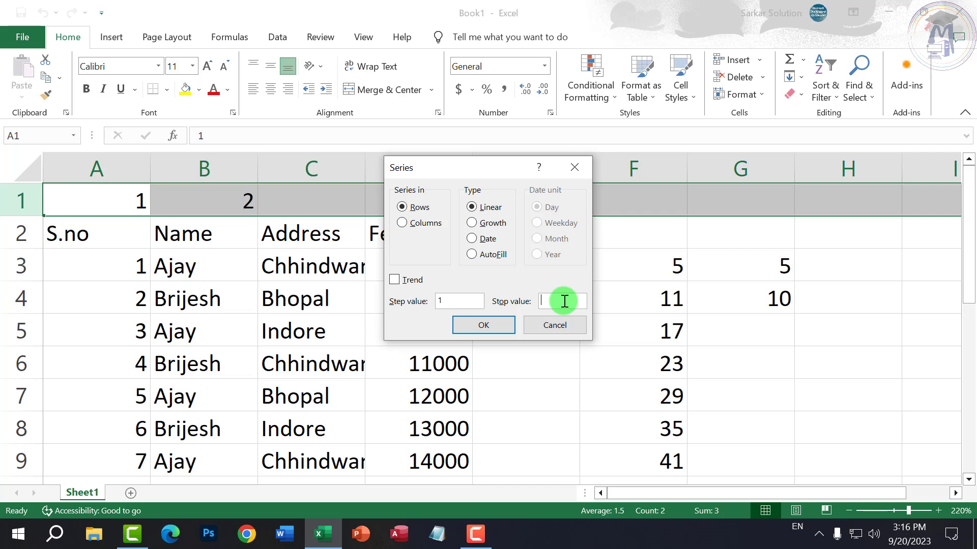
pyautogui.click(491, 323)
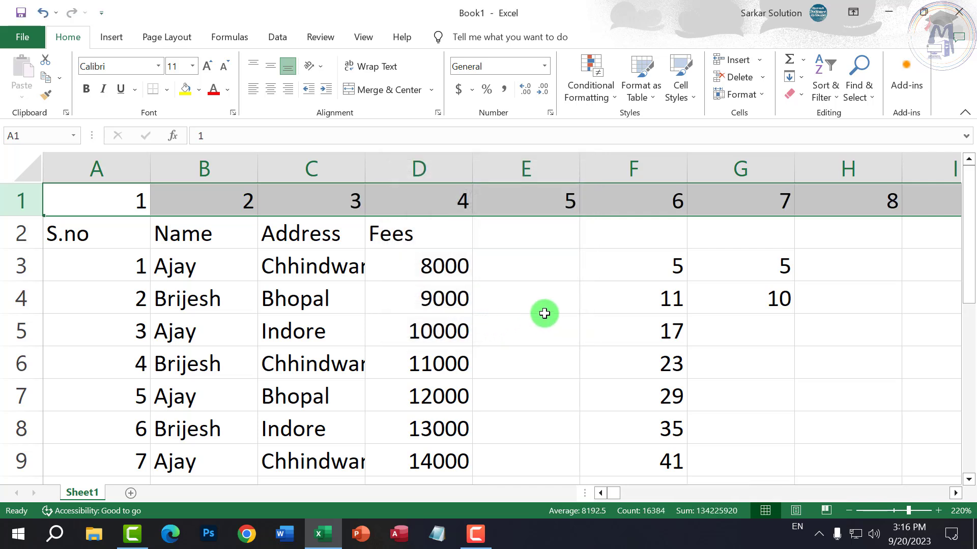
pyautogui.click(135, 202)
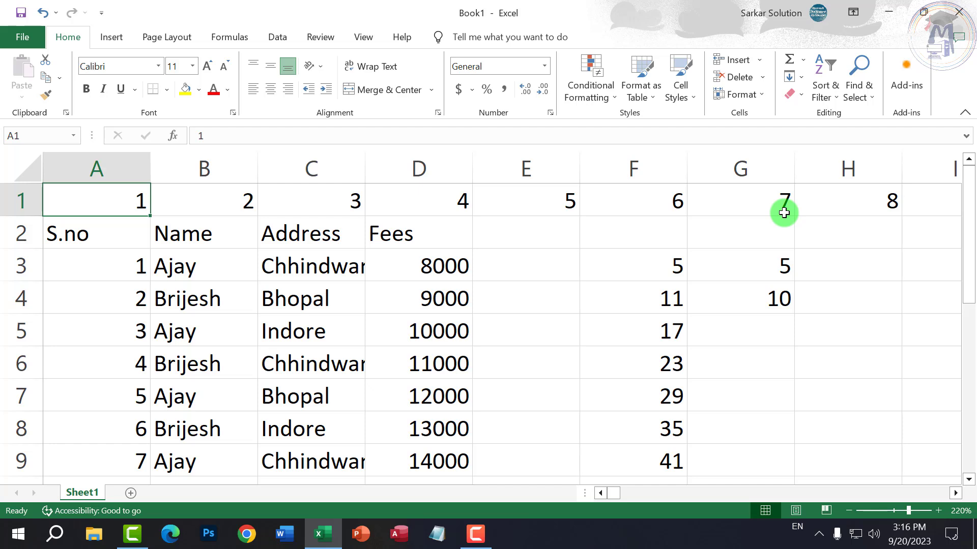
# - Check that row 1 ends at 16384 in column XFD, then return to column A
pyautogui.hotkey('ctrl', 'Right')
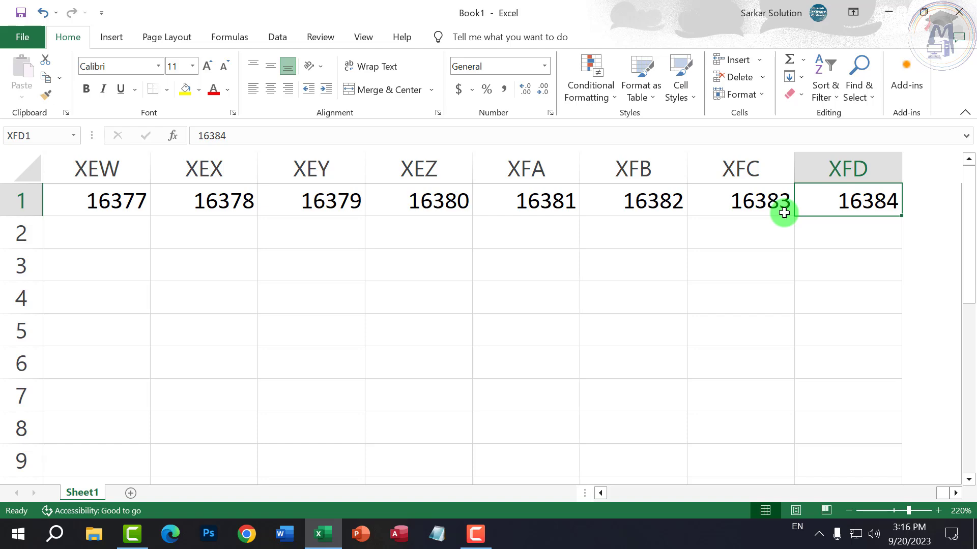
pyautogui.hotkey('ctrl', 'Left')
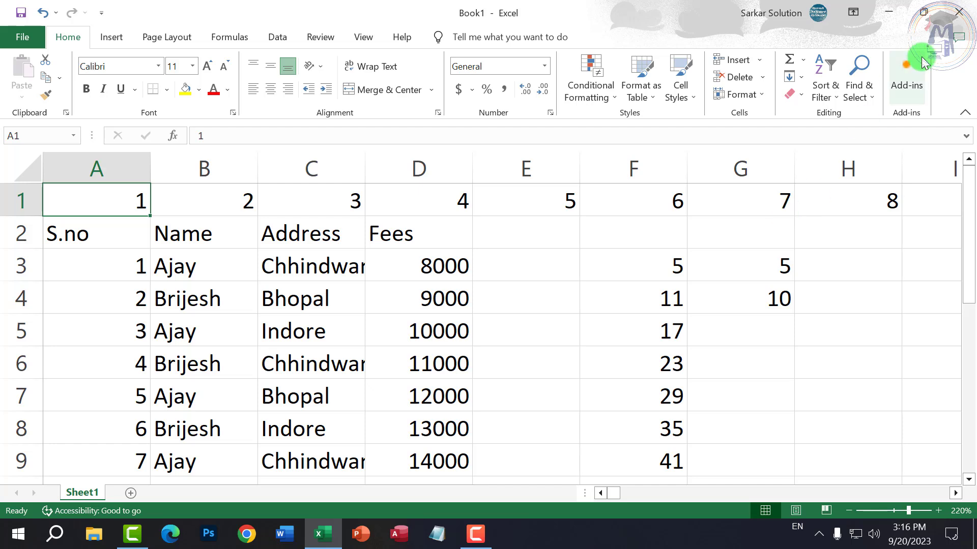
pyautogui.click(802, 78)
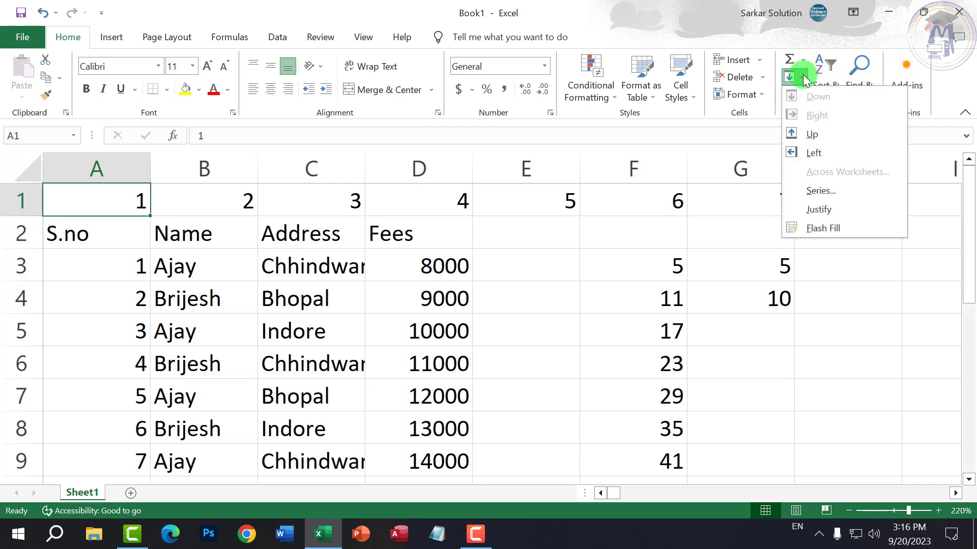
pyautogui.click(763, 413)
# - Enter 2 in C23 and select C23 down to C80 for a series
pyautogui.scroll(-6, 539, 377)
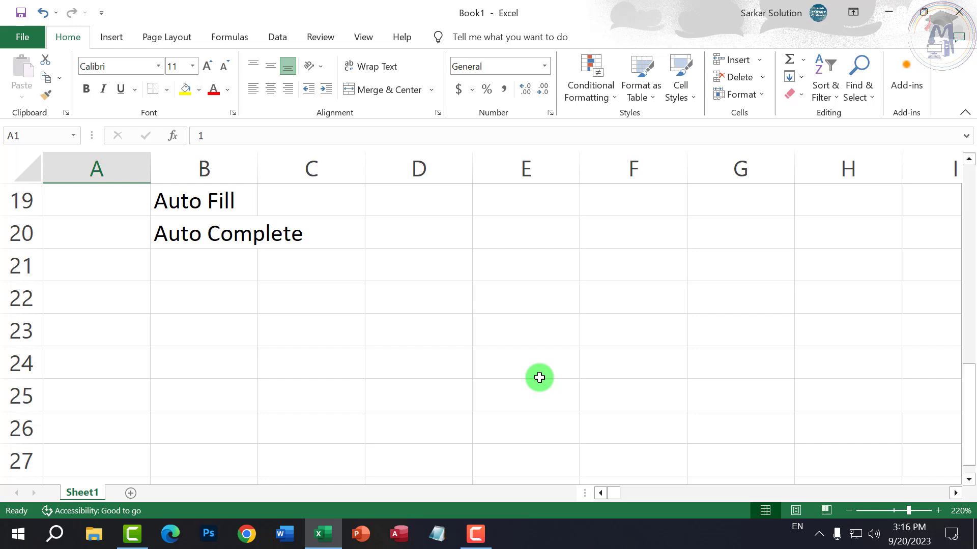
pyautogui.click(281, 333)
pyautogui.write('2')
pyautogui.press('Return')
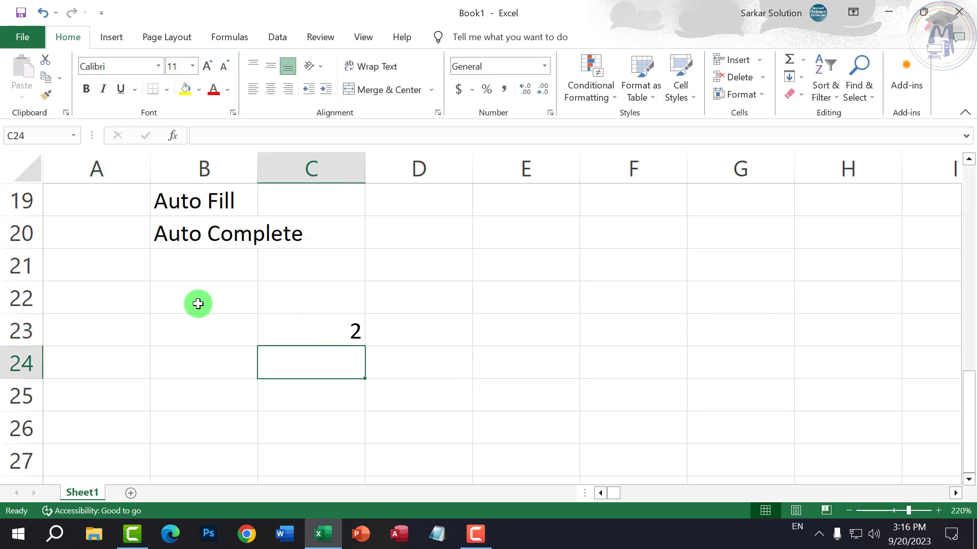
pyautogui.click(196, 305)
pyautogui.moveTo(300, 333); pyautogui.dragTo(302, 405)
pyautogui.scroll(20, 314, 424)
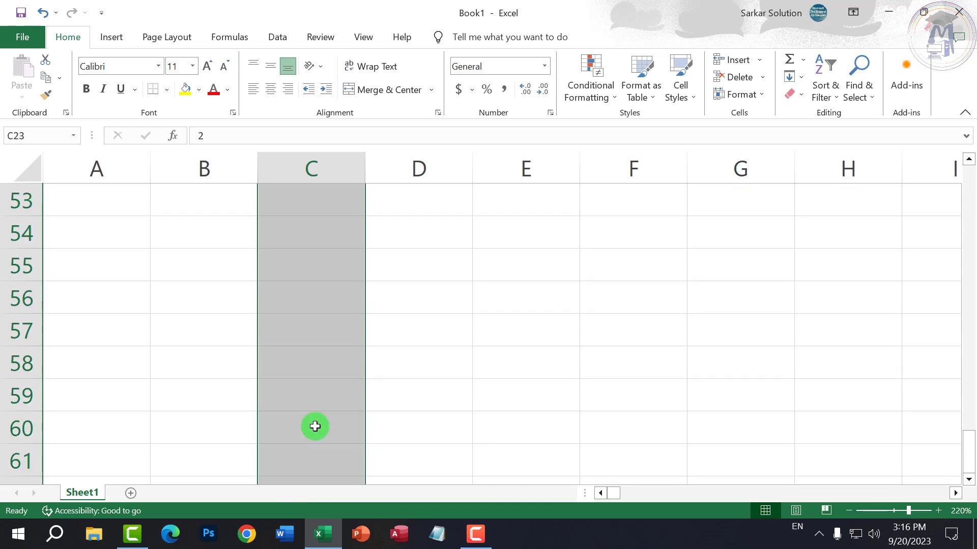
pyautogui.scroll(-5, 316, 421)
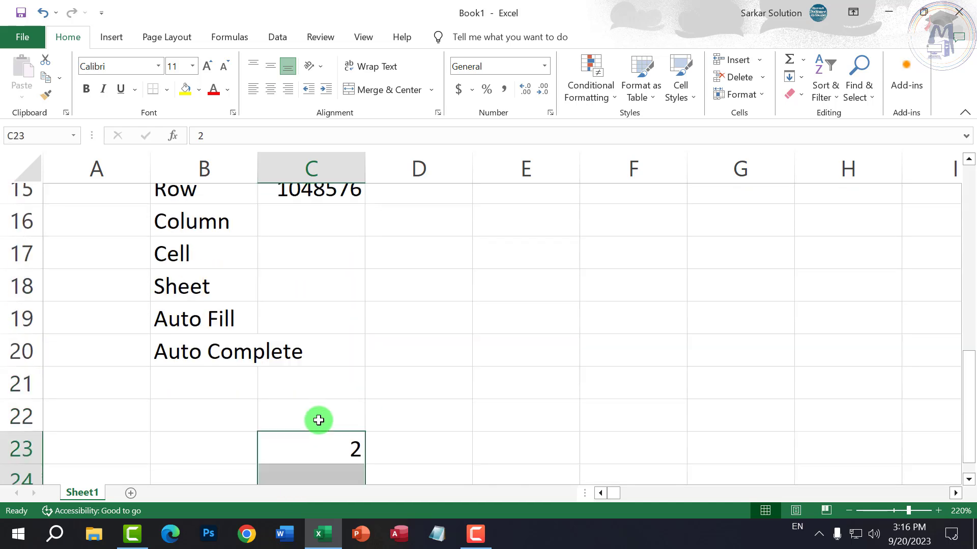
pyautogui.scroll(3, 318, 400)
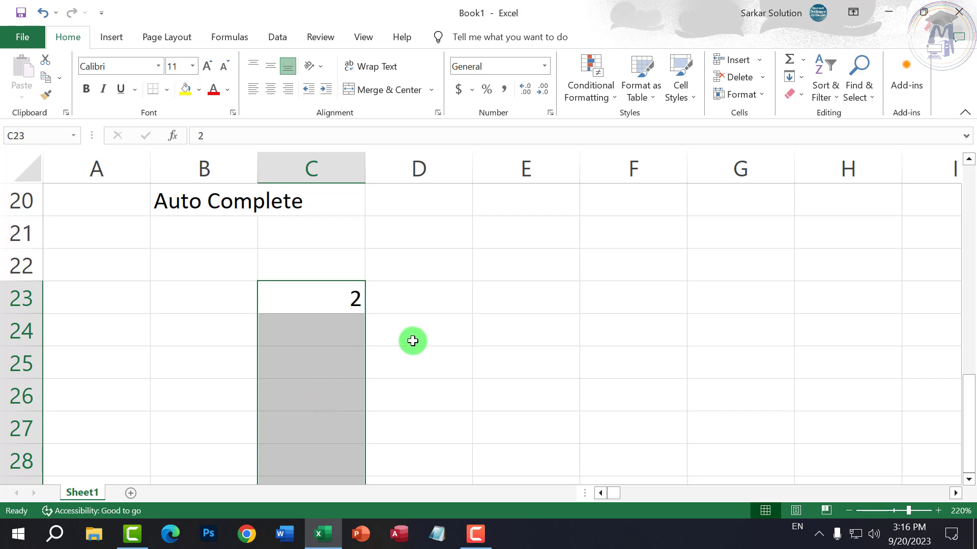
# - Fill C23 downward as a linear series with step value 2, giving 2, 4, 6…
pyautogui.click(800, 78)
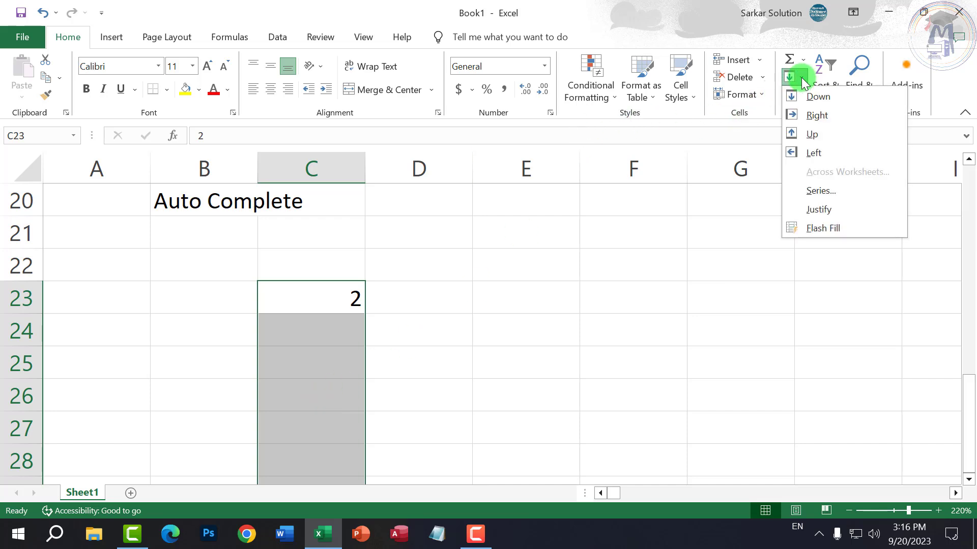
pyautogui.click(819, 190)
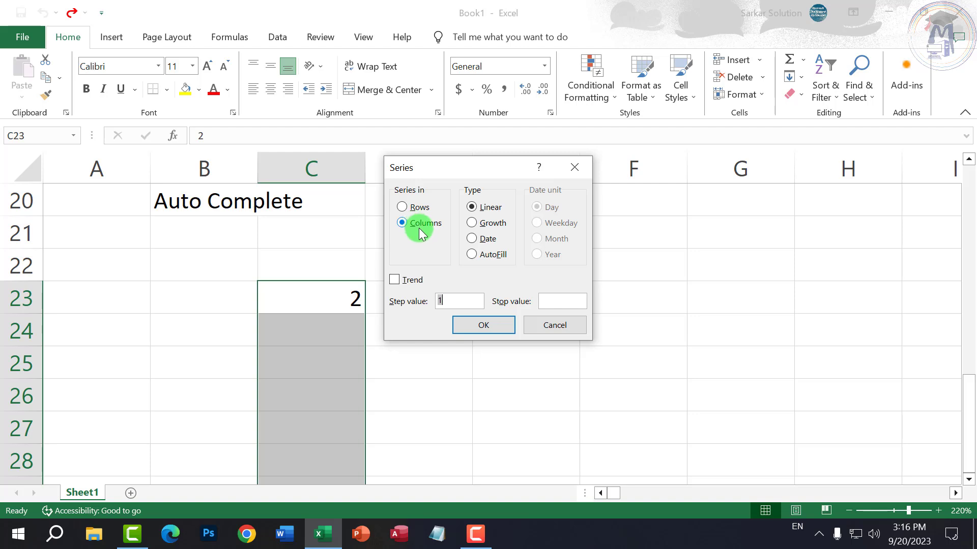
pyautogui.click(473, 300)
pyautogui.moveTo(456, 302); pyautogui.dragTo(432, 303)
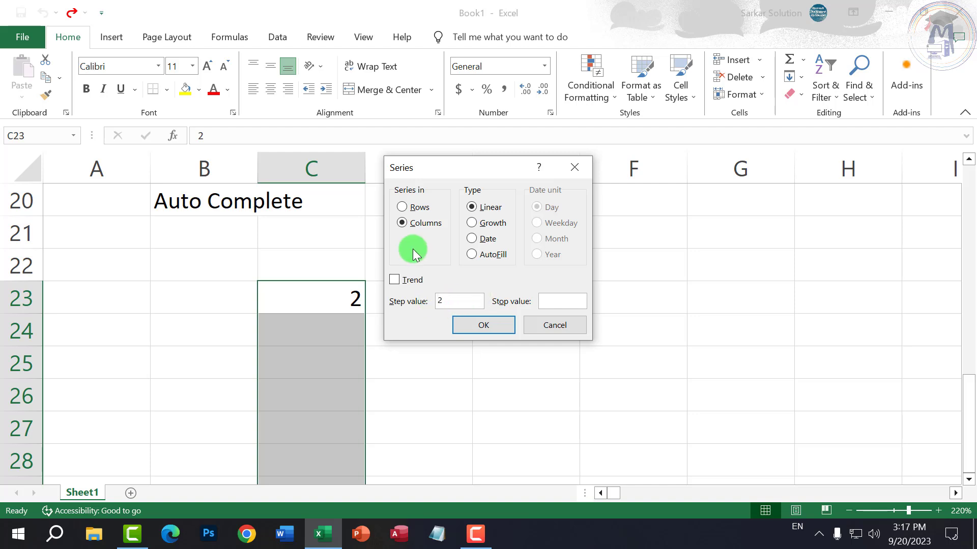
pyautogui.click(497, 326)
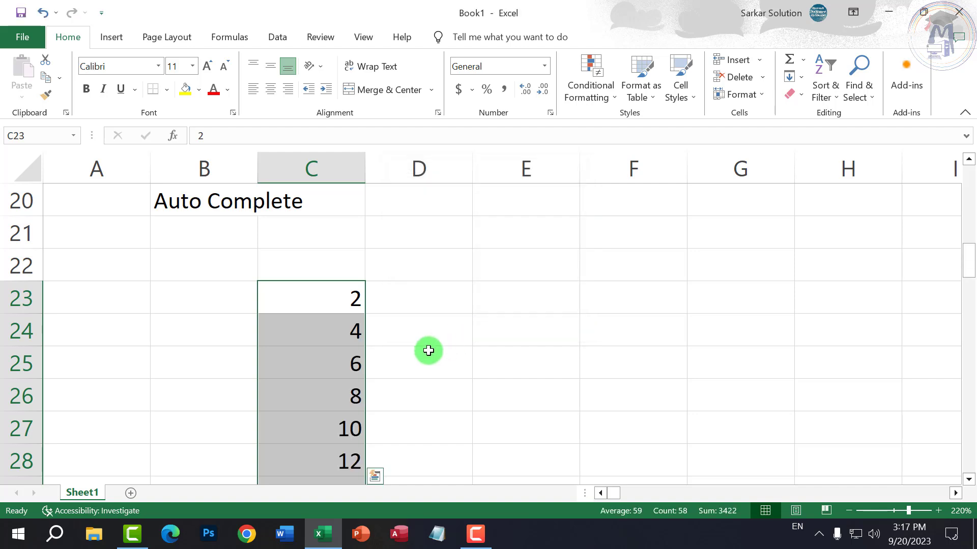
pyautogui.scroll(-13, 428, 351)
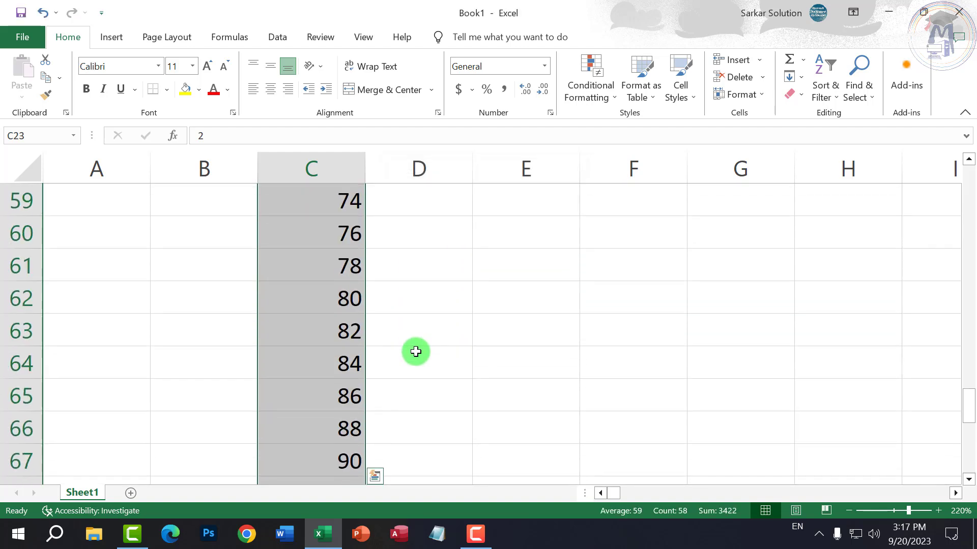
pyautogui.scroll(-3, 415, 351)
pyautogui.scroll(10, 414, 348)
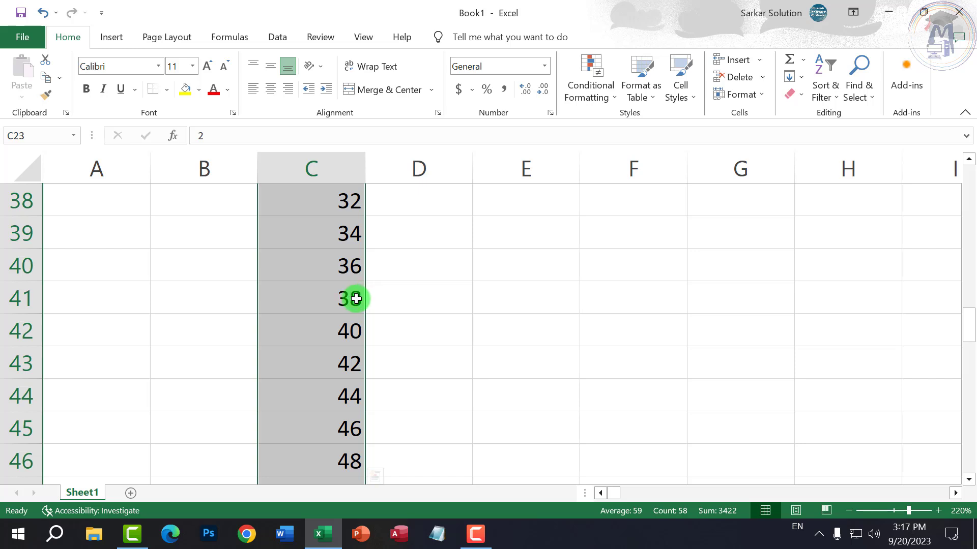
pyautogui.scroll(7, 363, 294)
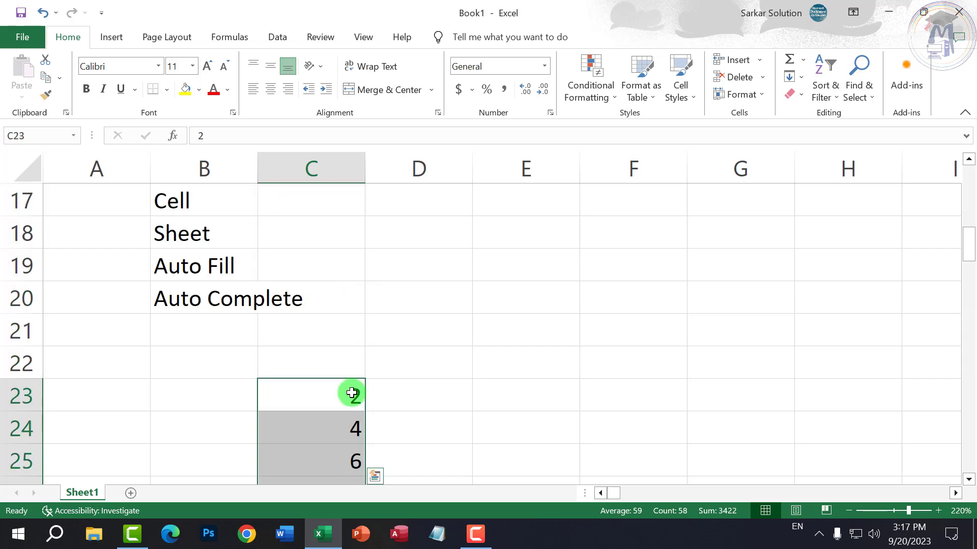
# - Select C23:C80 and delete the trial even-number series
pyautogui.write('1')
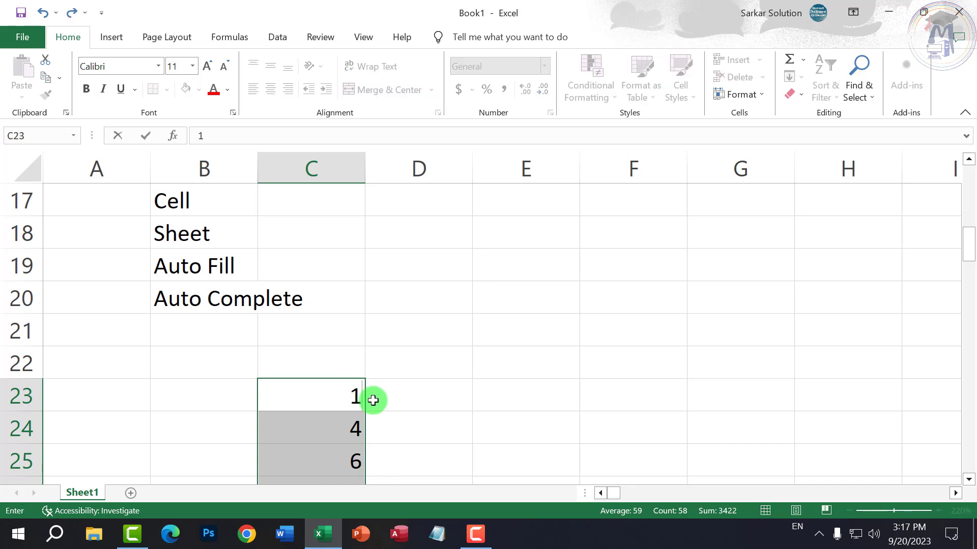
pyautogui.click(373, 401)
pyautogui.click(353, 399)
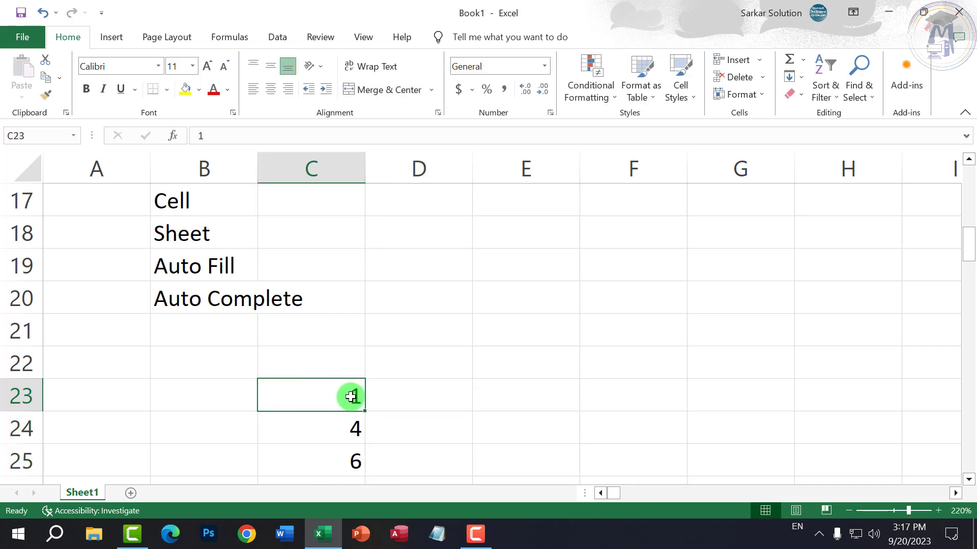
pyautogui.scroll(-17, 353, 397)
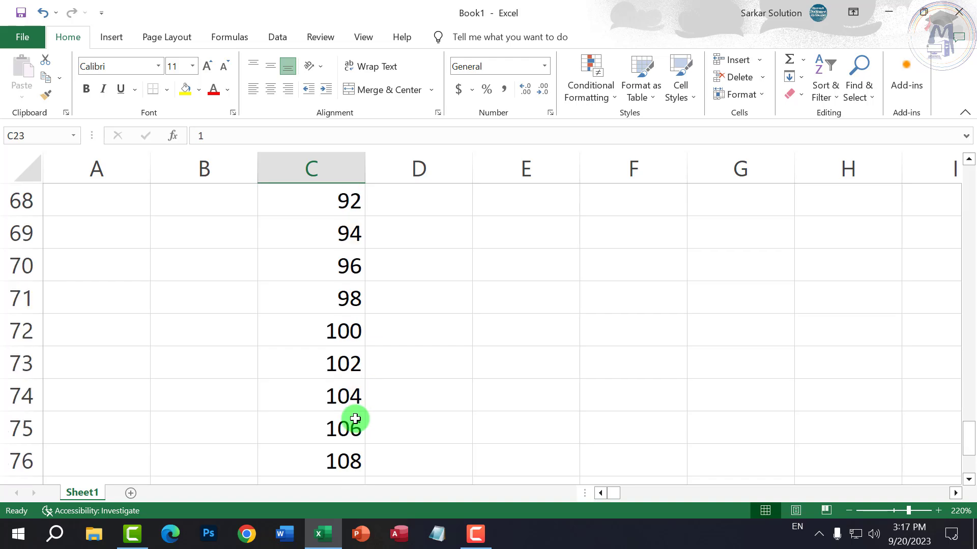
pyautogui.scroll(-3, 355, 415)
pyautogui.keyDown('shift'); pyautogui.click(351, 298); pyautogui.keyUp('shift')
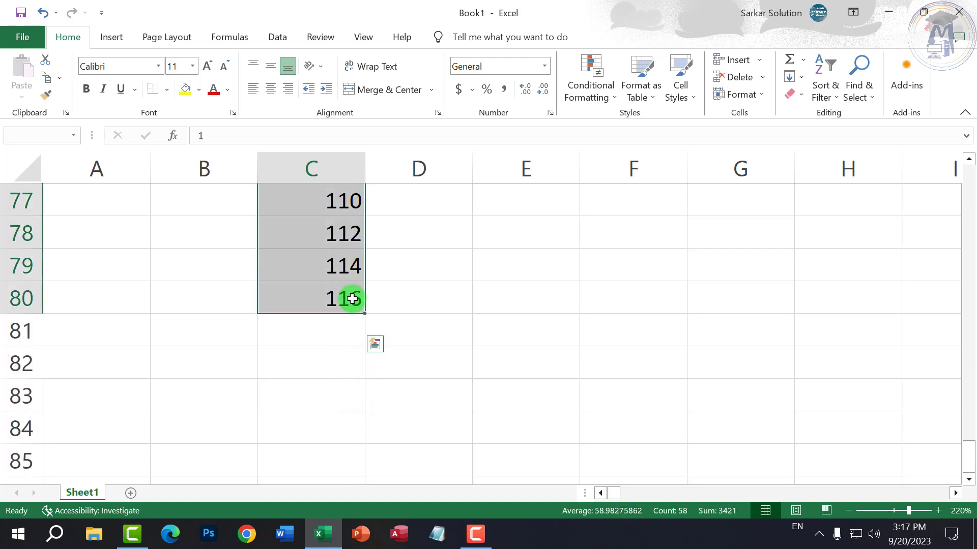
pyautogui.press('Delete')
pyautogui.scroll(8, 354, 308)
pyautogui.scroll(-4, 351, 325)
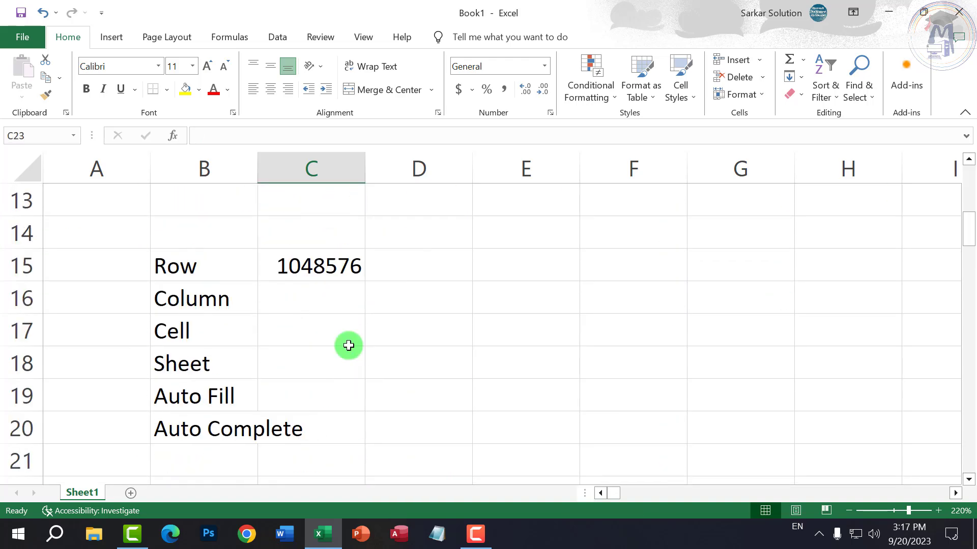
pyautogui.scroll(-4, 358, 353)
pyautogui.scroll(2, 353, 272)
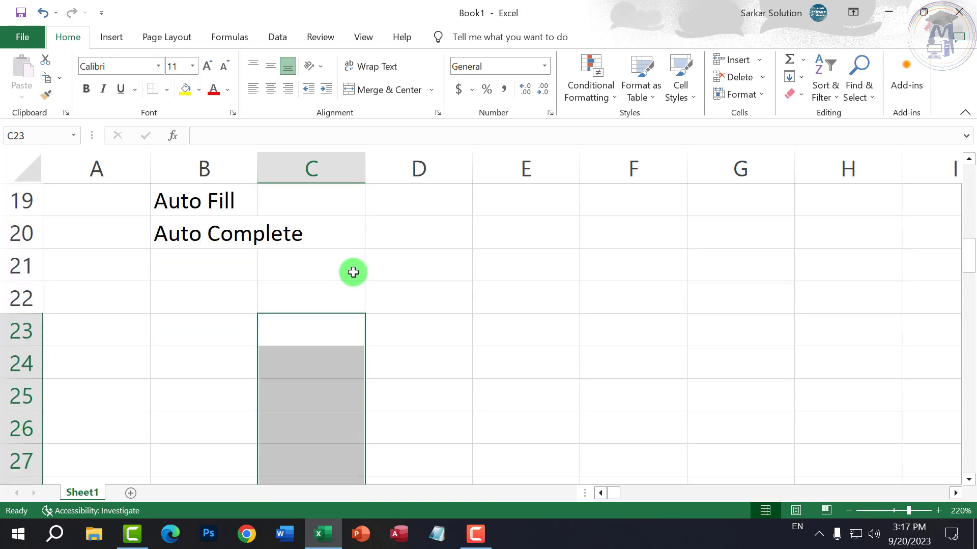
# - Enter 1 in C24 and select C24 through C33 as the series range
pyautogui.click(342, 348)
pyautogui.write('1')
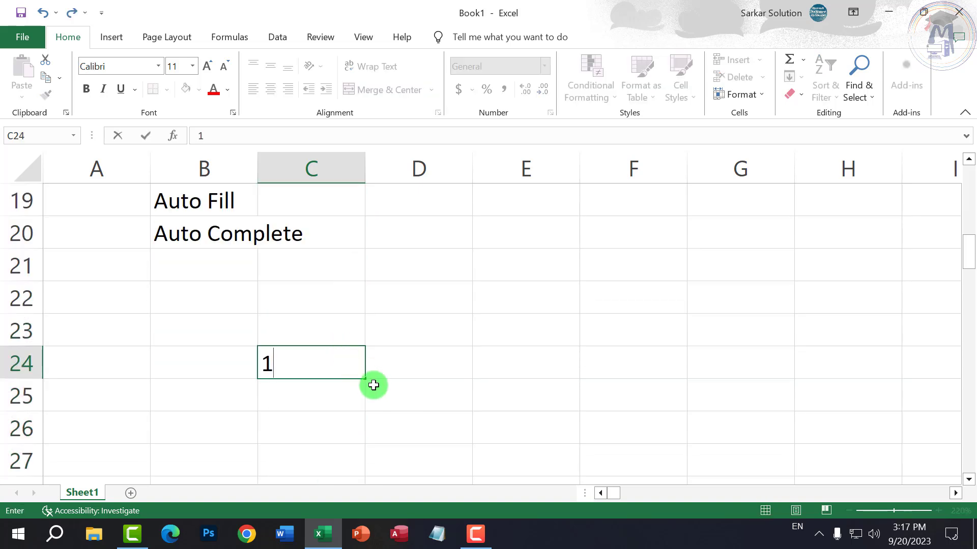
pyautogui.click(375, 384)
pyautogui.click(337, 366)
pyautogui.scroll(-1, 353, 342)
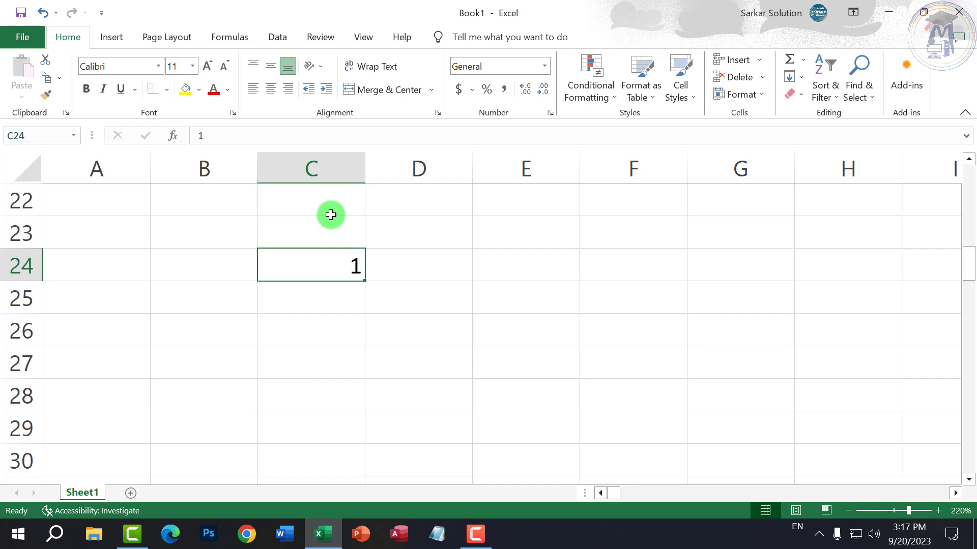
pyautogui.click(387, 318)
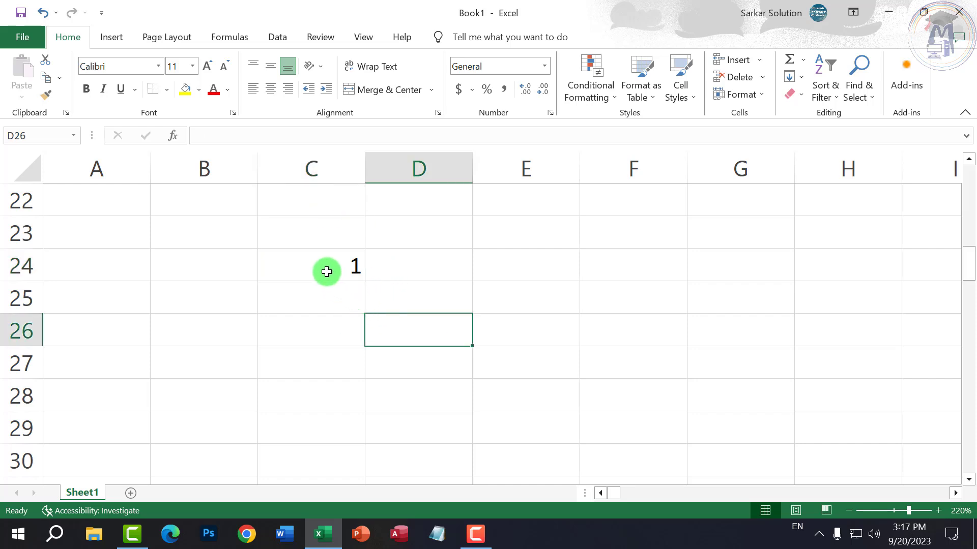
pyautogui.moveTo(326, 271); pyautogui.dragTo(337, 465)
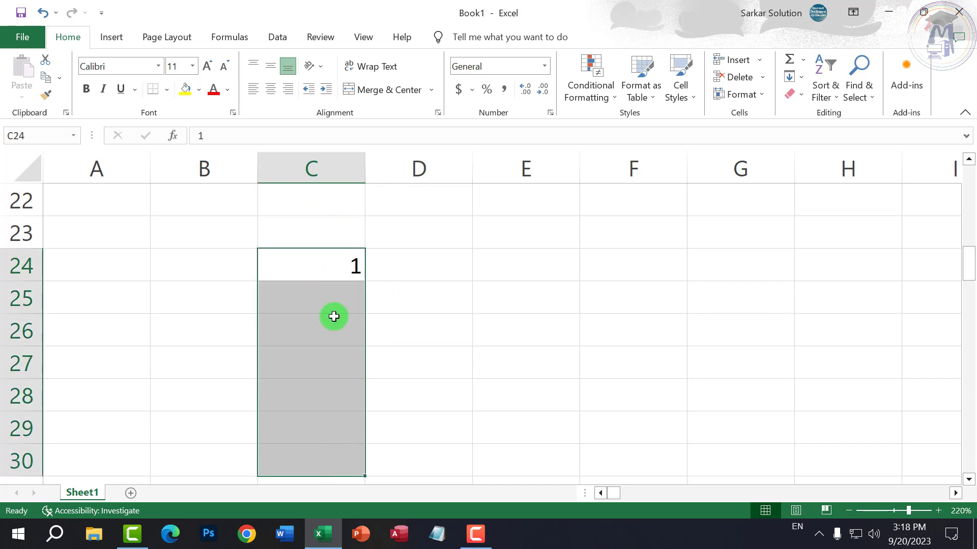
pyautogui.scroll(-1, 332, 337)
pyautogui.scroll(1, 332, 333)
pyautogui.scroll(-2, 333, 333)
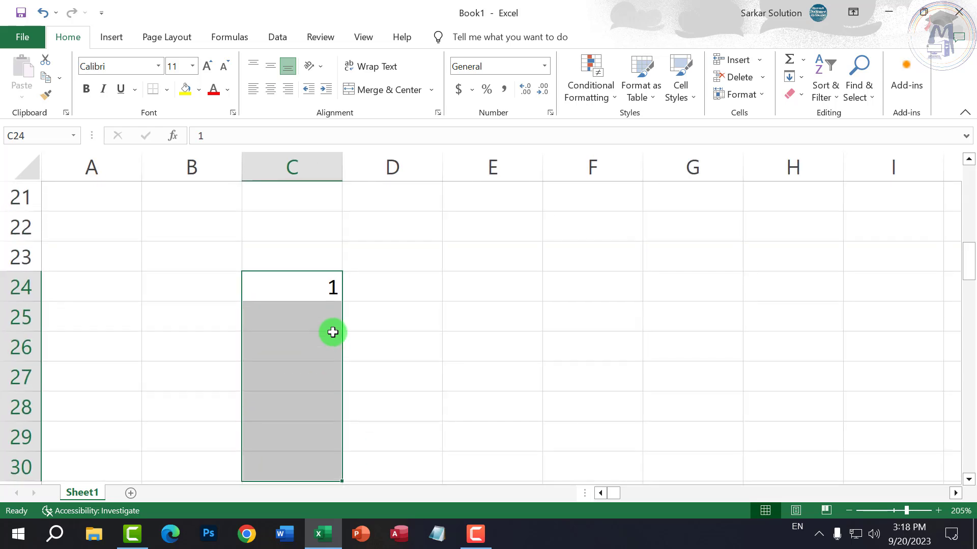
pyautogui.scroll(-1, 330, 328)
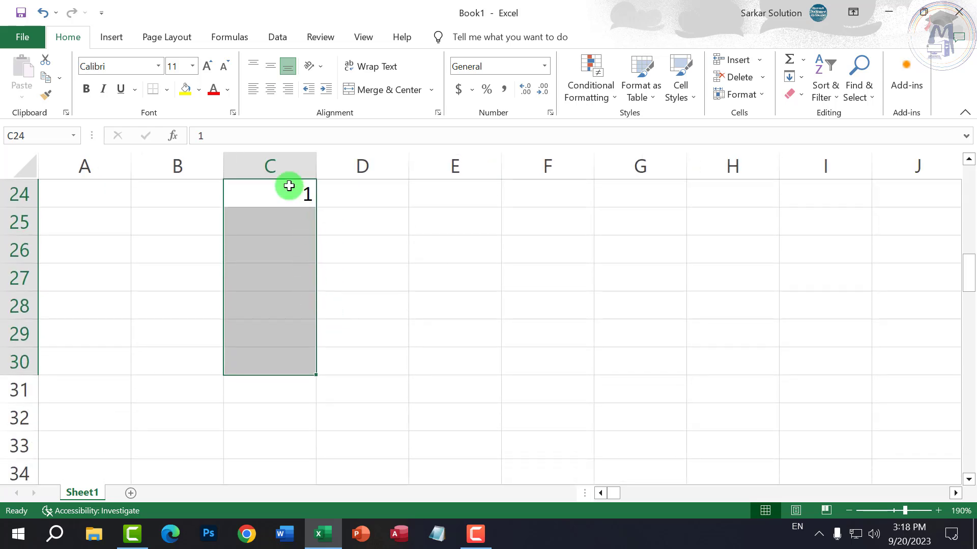
pyautogui.moveTo(288, 184); pyautogui.dragTo(288, 431)
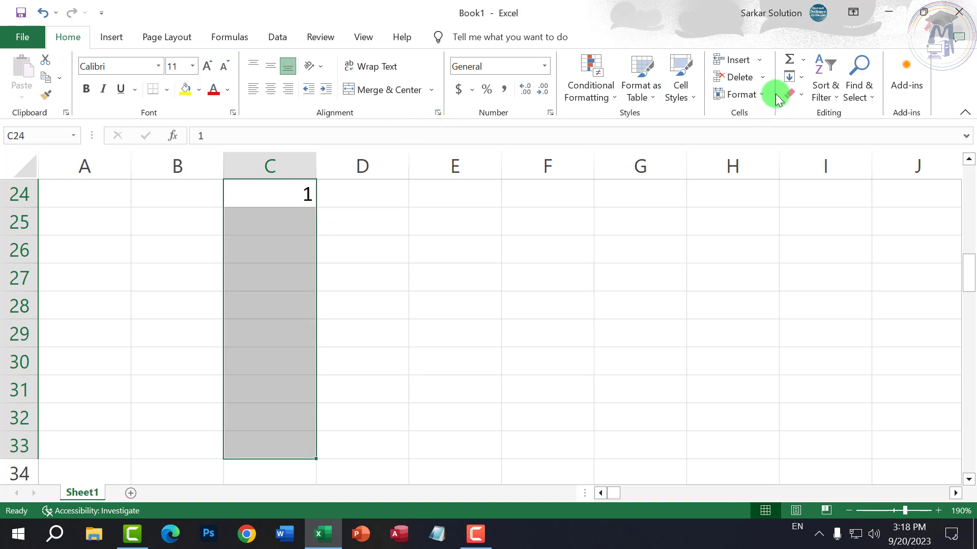
# - Apply a Growth series with step value 2, doubling from 1 to 512
pyautogui.click(802, 78)
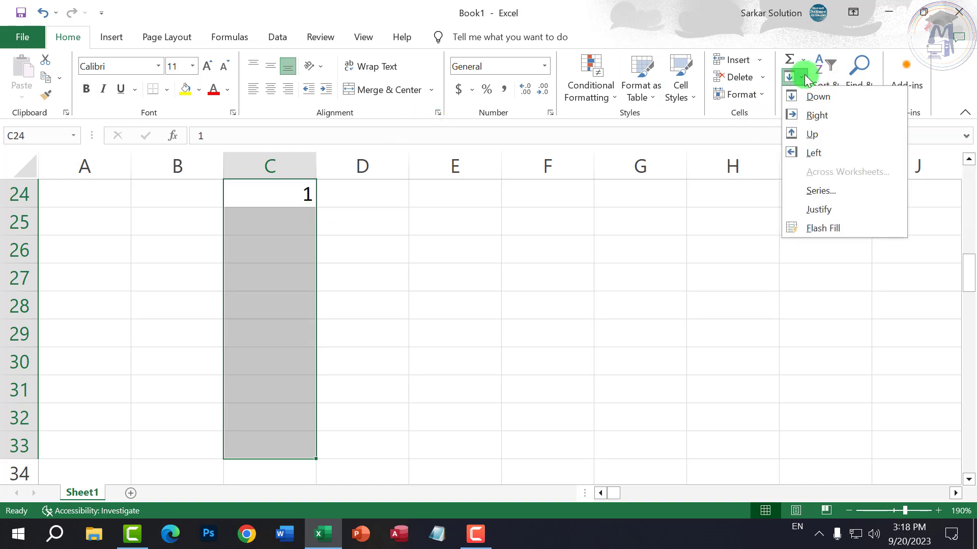
pyautogui.click(809, 191)
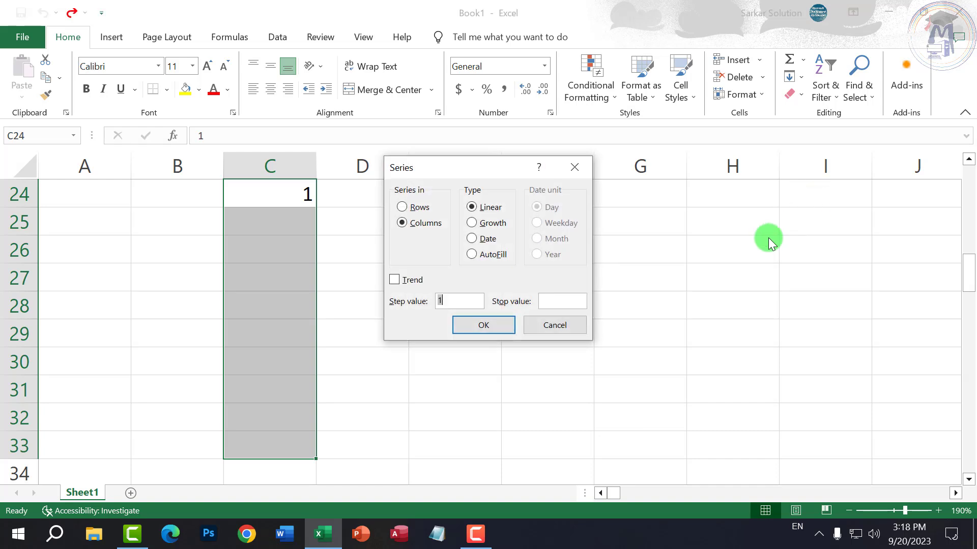
pyautogui.click(425, 224)
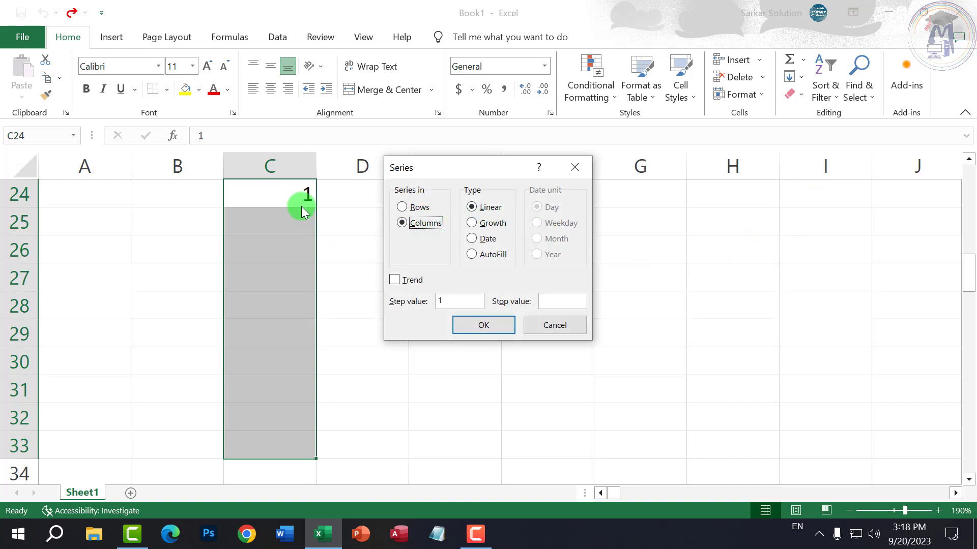
pyautogui.click(490, 227)
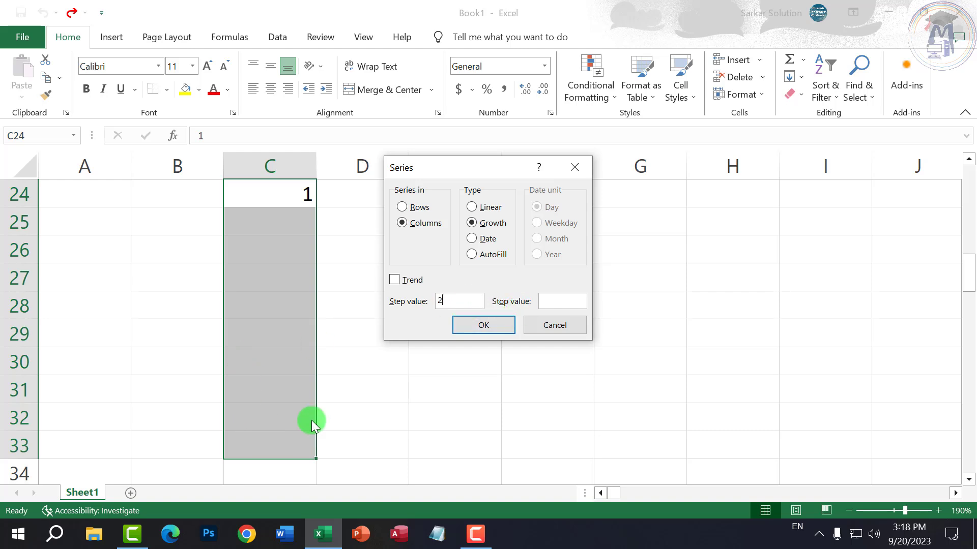
pyautogui.click(484, 330)
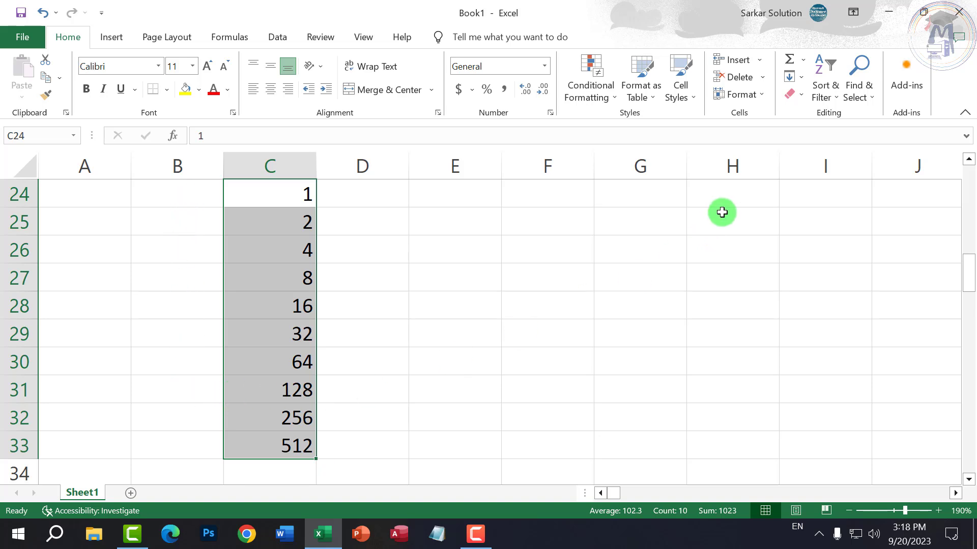
pyautogui.click(802, 80)
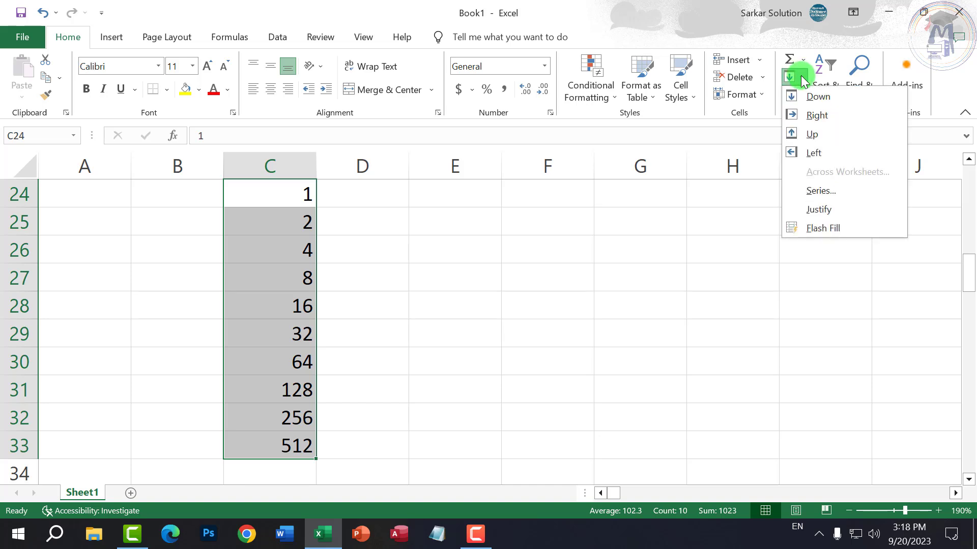
# - Refill C24:C33 as a Growth series with step value 4, reaching 262144
pyautogui.click(814, 188)
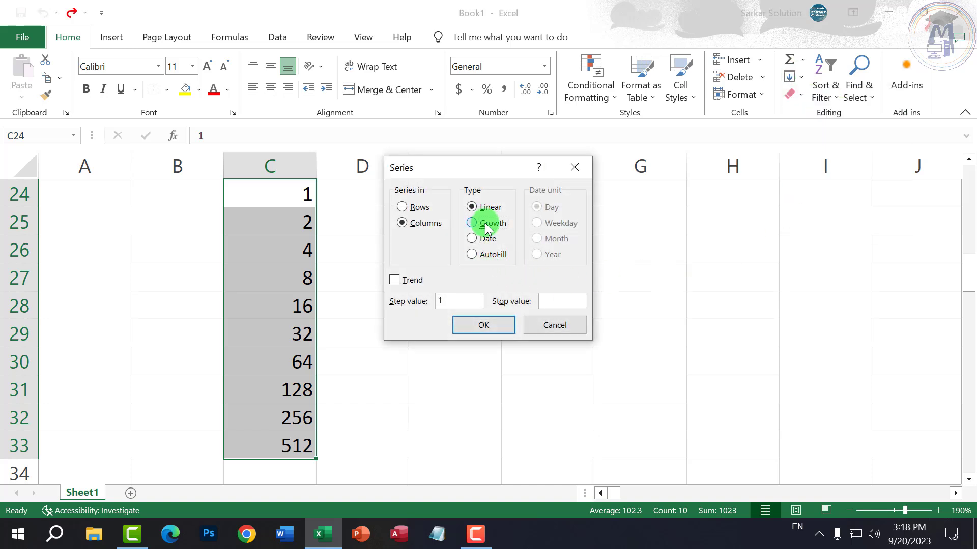
pyautogui.click(486, 223)
pyautogui.doubleClick(464, 301)
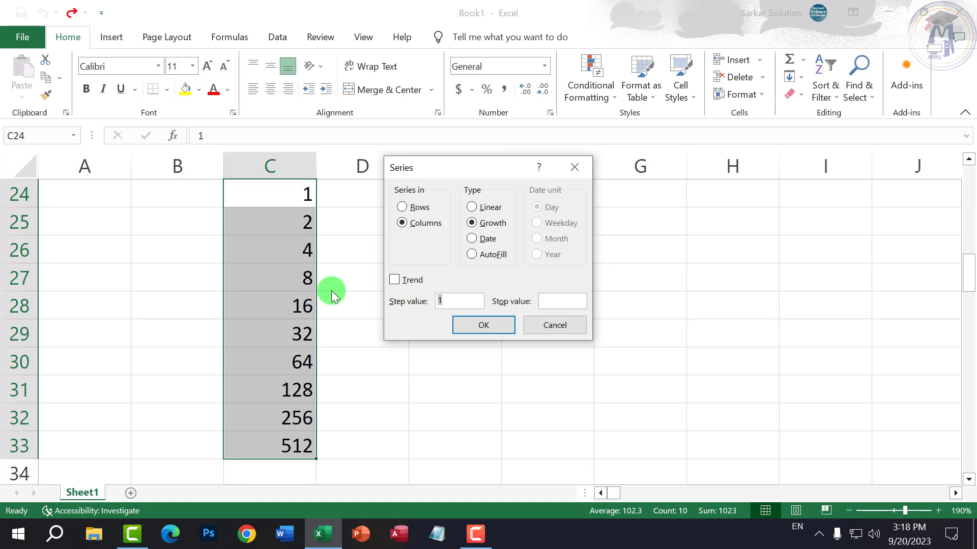
pyautogui.write('4')
pyautogui.click(463, 325)
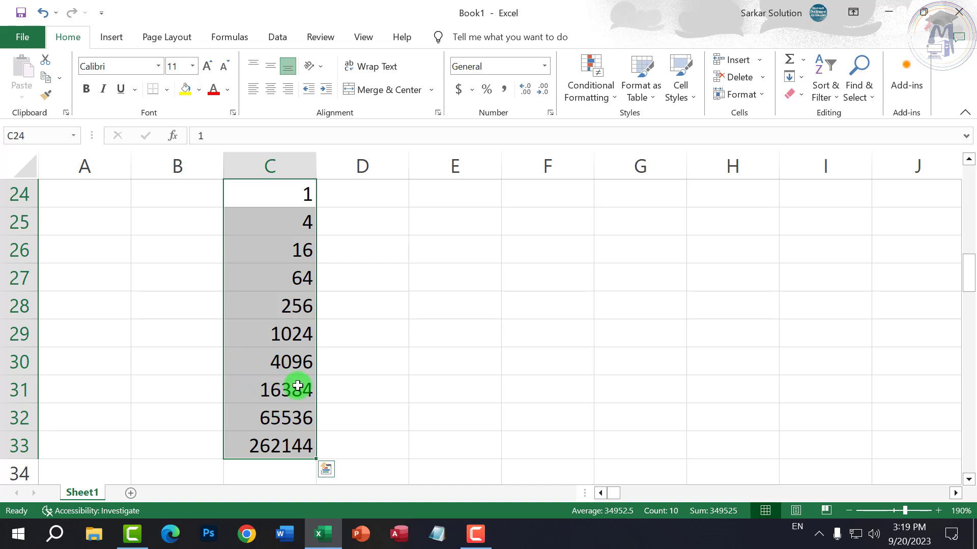
pyautogui.click(239, 159)
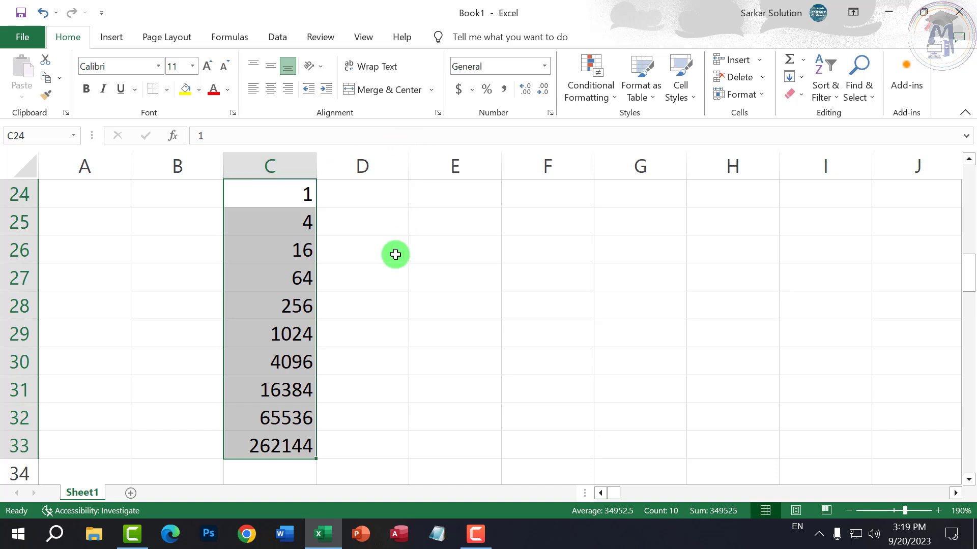
pyautogui.click(797, 77)
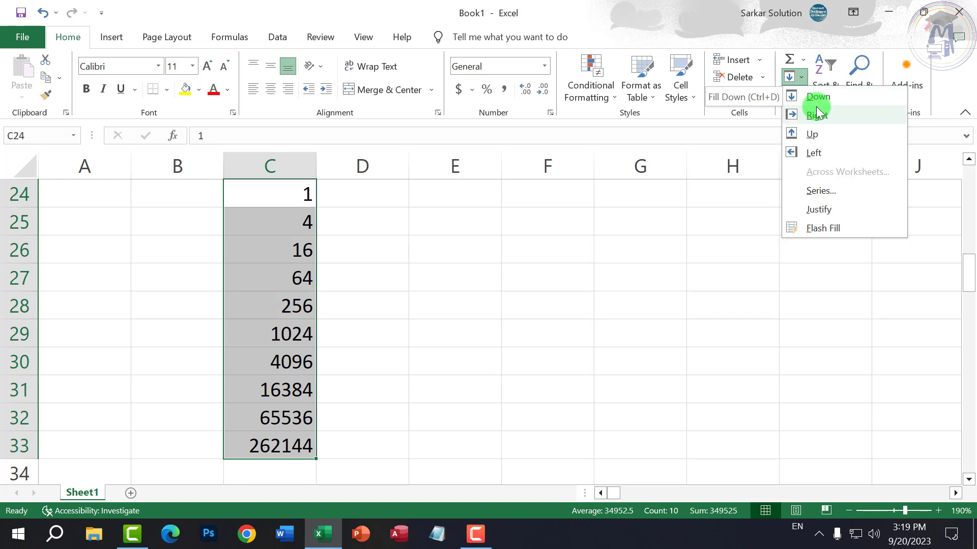
# - Enter 1 in D24 and copy it down through D31
pyautogui.click(539, 330)
pyautogui.scroll(2, 446, 269)
pyautogui.scroll(-1, 432, 275)
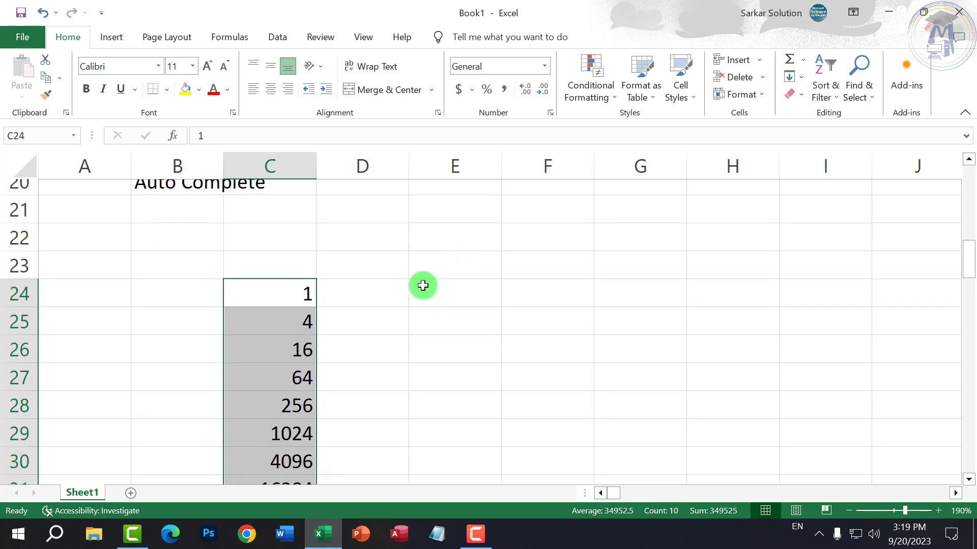
pyautogui.click(380, 270)
pyautogui.write('1')
pyautogui.press('Return')
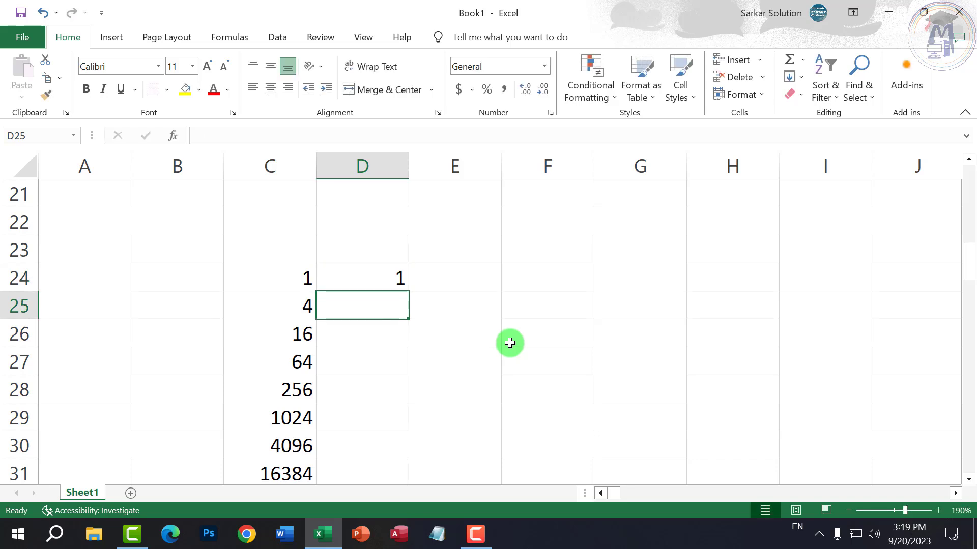
pyautogui.click(385, 278)
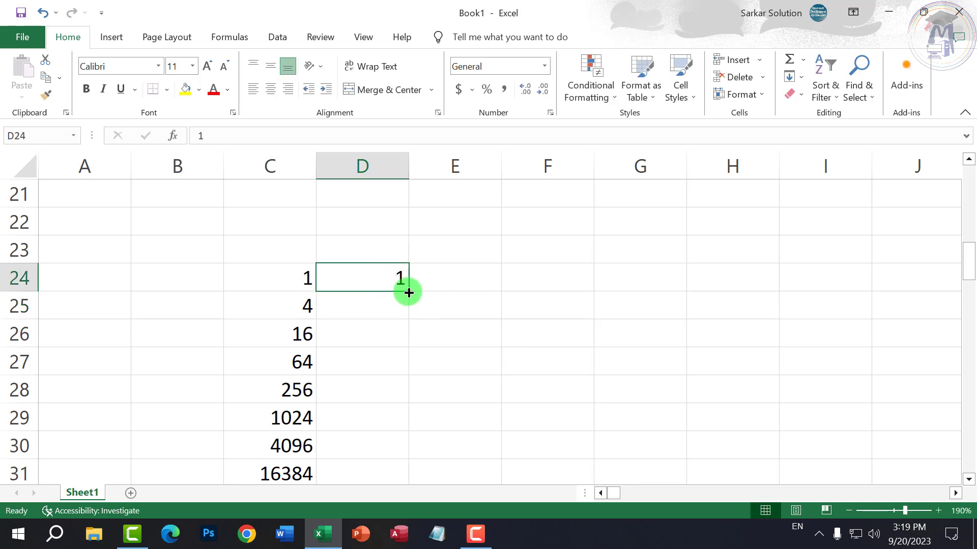
pyautogui.moveTo(407, 290); pyautogui.dragTo(413, 478)
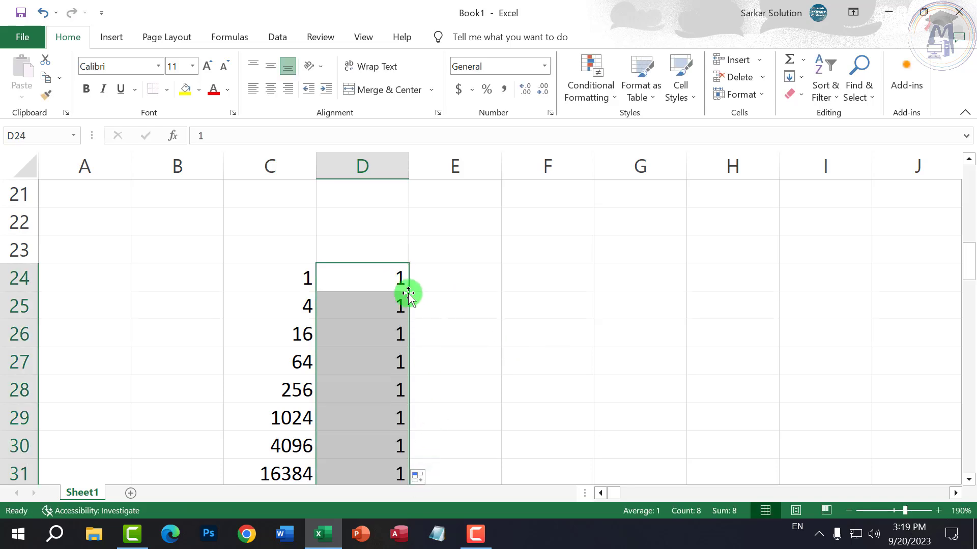
# - Copy the 1 from D24 right to G24, up to D21 and left to A24
pyautogui.click(407, 288)
pyautogui.moveTo(410, 290); pyautogui.dragTo(661, 289)
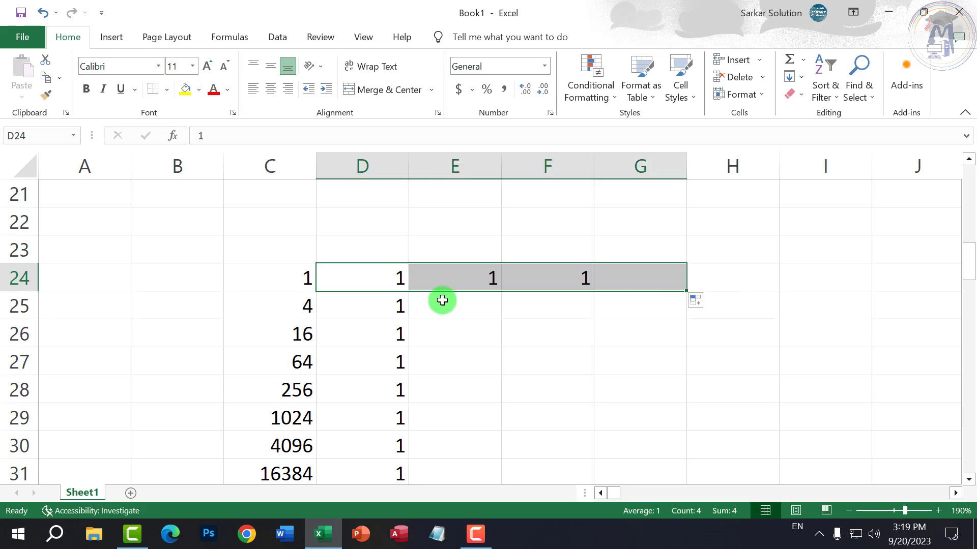
pyautogui.click(387, 330)
pyautogui.click(402, 284)
pyautogui.moveTo(411, 292); pyautogui.dragTo(407, 193)
pyautogui.keyDown('shift'); pyautogui.click(399, 256); pyautogui.keyUp('shift')
pyautogui.click(396, 277)
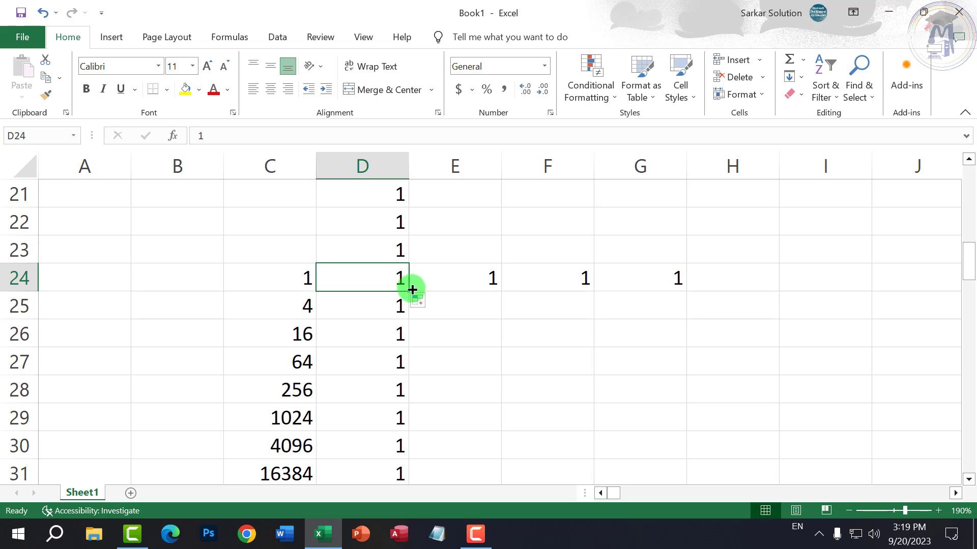
pyautogui.moveTo(409, 290); pyautogui.dragTo(76, 291)
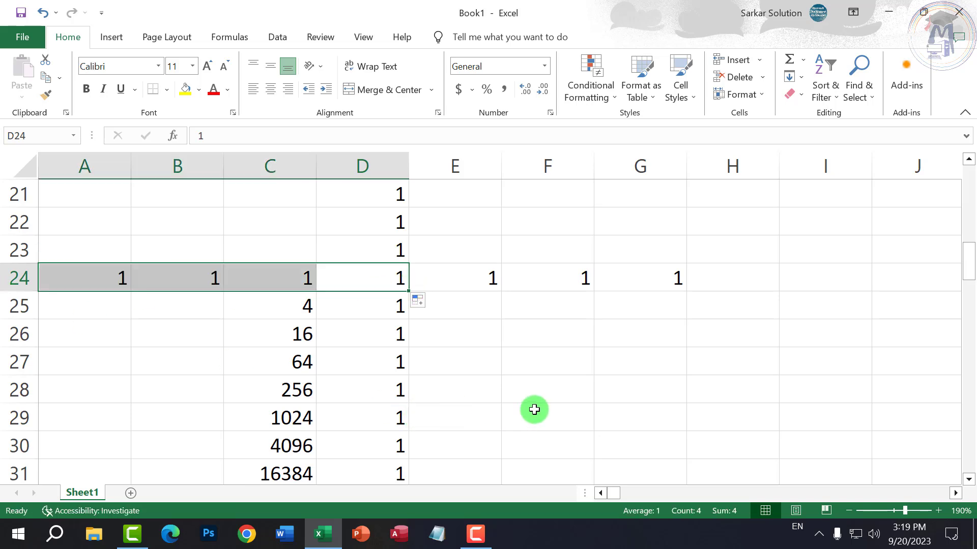
pyautogui.click(803, 83)
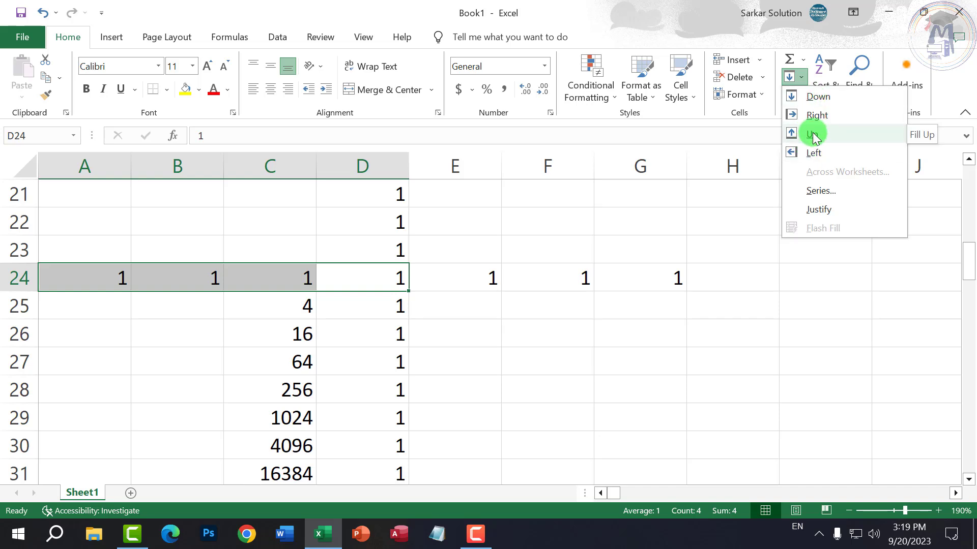
pyautogui.click(820, 192)
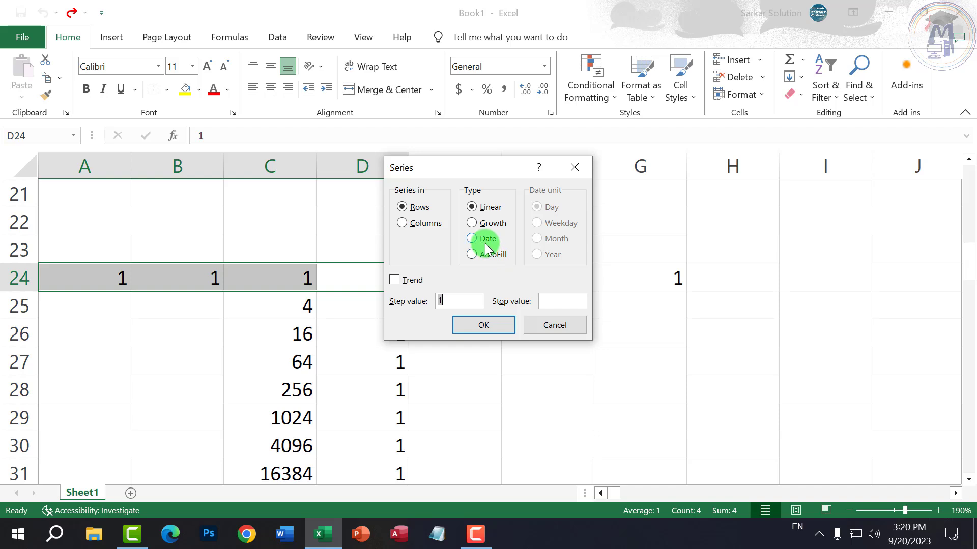
pyautogui.click(487, 239)
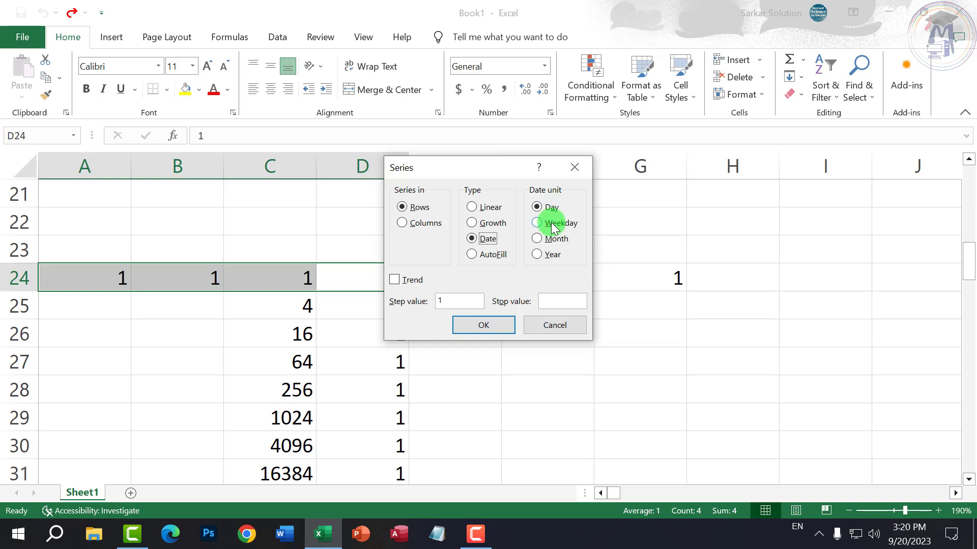
pyautogui.moveTo(465, 300); pyautogui.dragTo(371, 300)
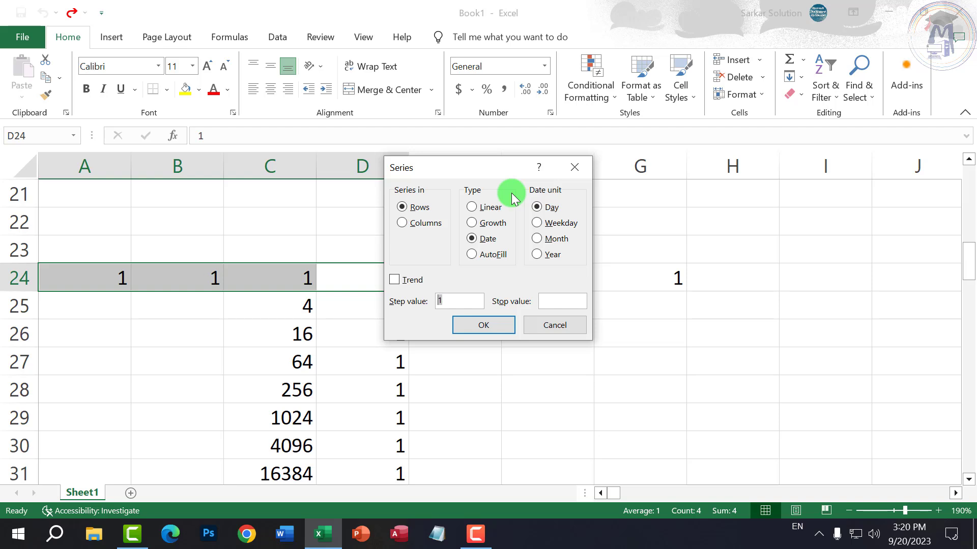
pyautogui.click(562, 227)
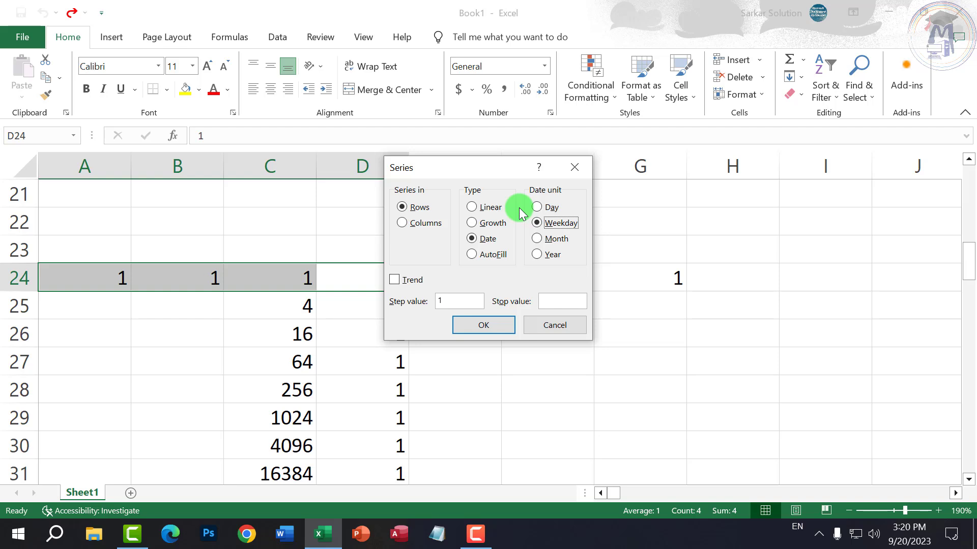
pyautogui.click(553, 243)
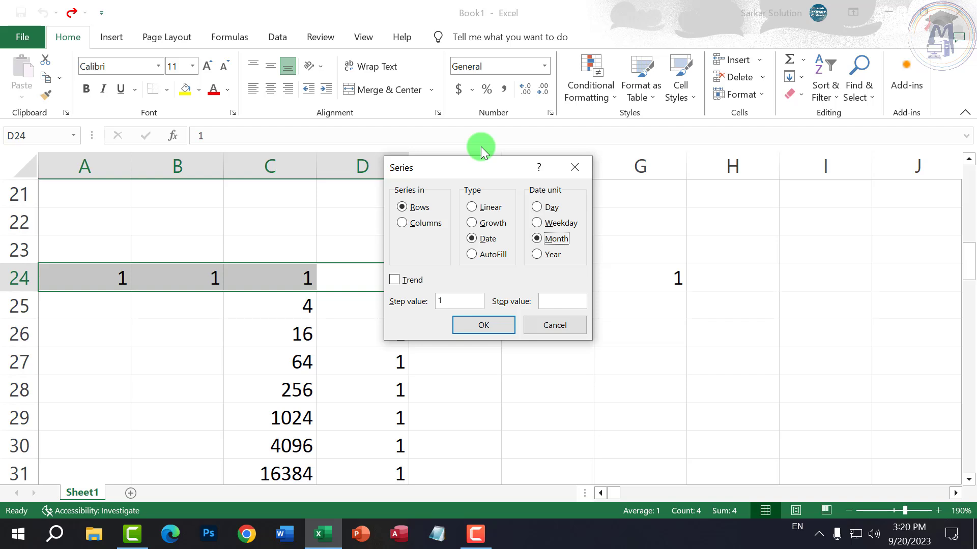
pyautogui.click(462, 301)
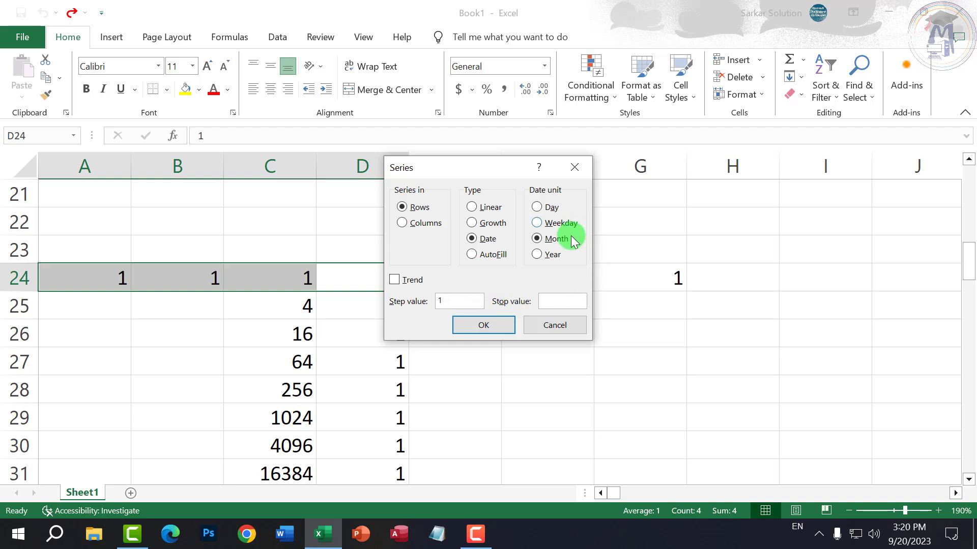
pyautogui.click(551, 255)
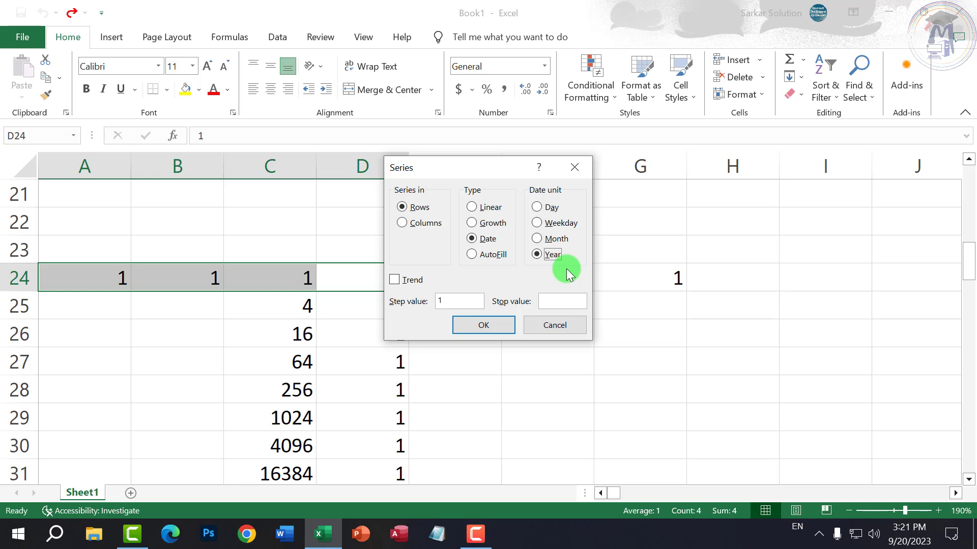
pyautogui.click(494, 223)
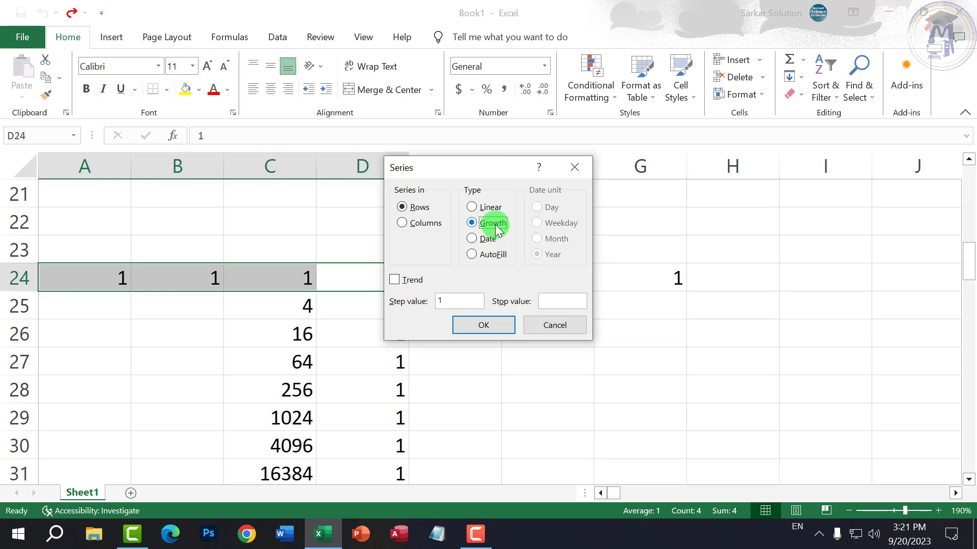
pyautogui.click(496, 207)
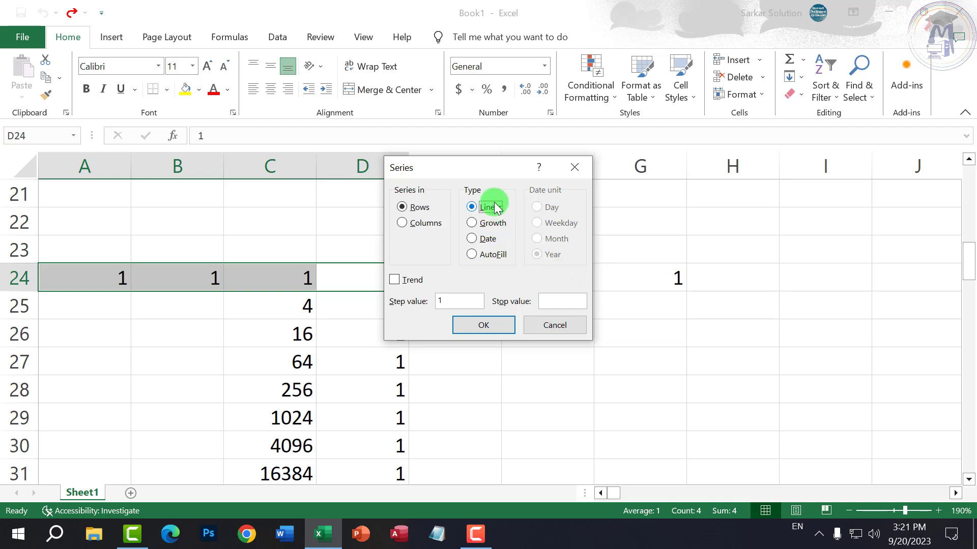
# - Close the Series dialog unapplied and delete the earlier test values in rows below the notes
pyautogui.click(555, 325)
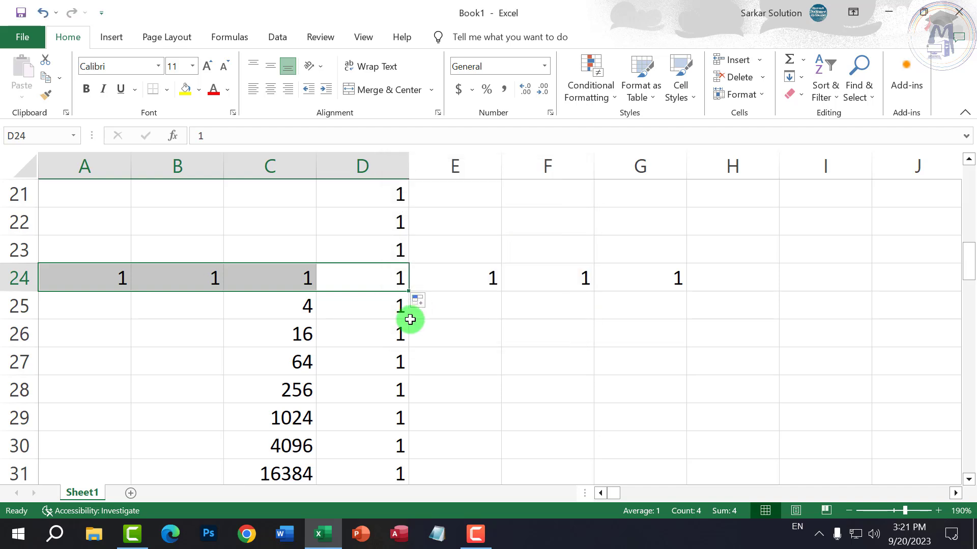
pyautogui.click(406, 322)
pyautogui.click(355, 290)
pyautogui.scroll(1, 376, 275)
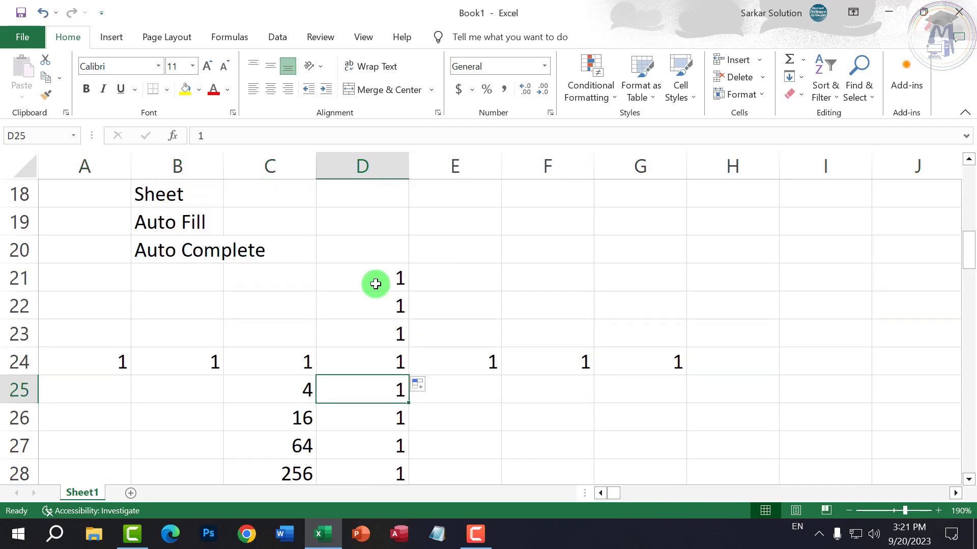
pyautogui.scroll(-2, 374, 275)
pyautogui.scroll(2, 370, 262)
pyautogui.scroll(-2, 319, 270)
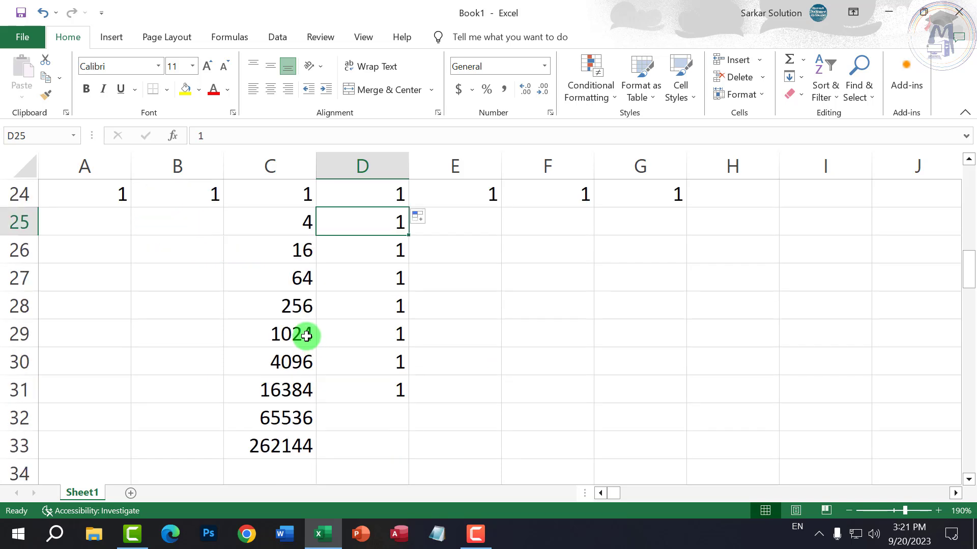
pyautogui.scroll(1, 293, 278)
pyautogui.moveTo(292, 282); pyautogui.dragTo(290, 402)
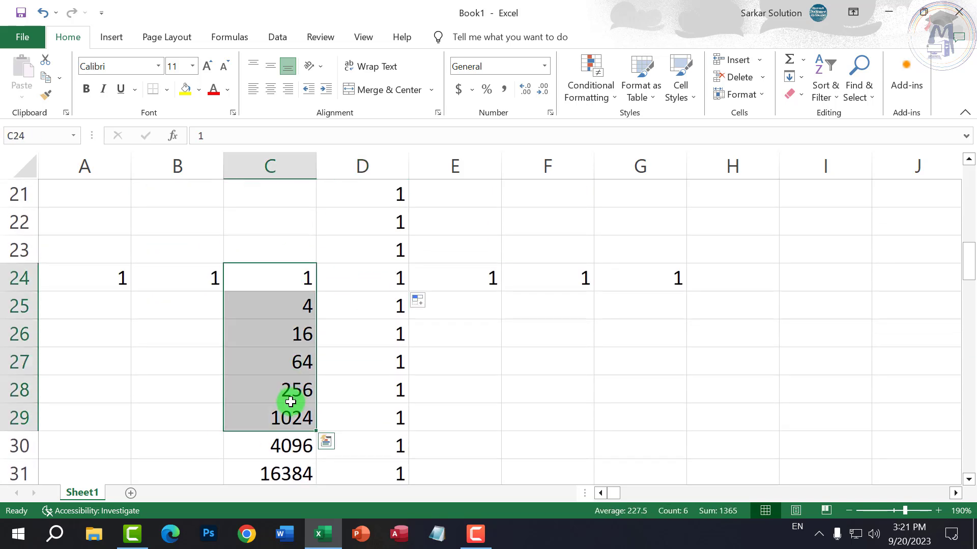
pyautogui.click(363, 395)
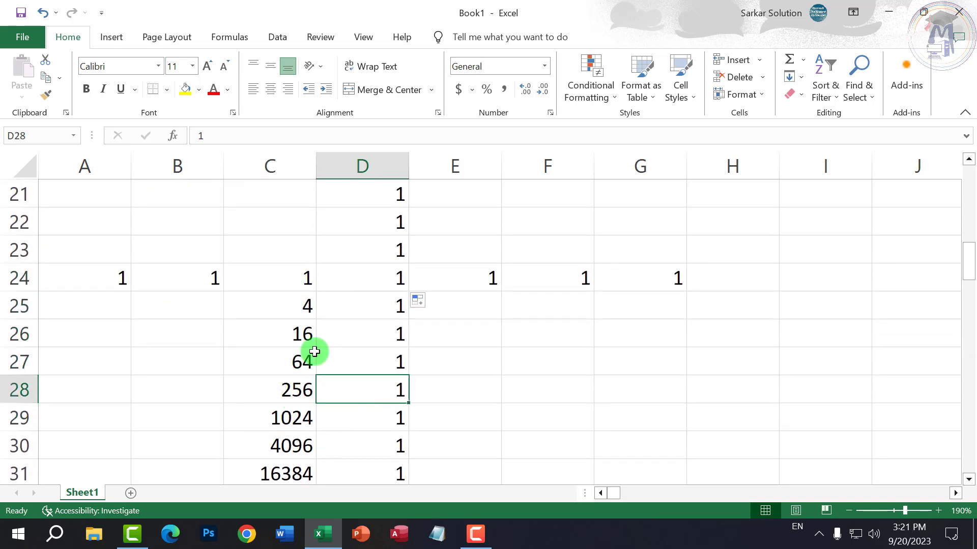
pyautogui.scroll(1, 64, 236)
pyautogui.moveTo(20, 279); pyautogui.dragTo(487, 479)
pyautogui.press('Delete')
pyautogui.click(320, 409)
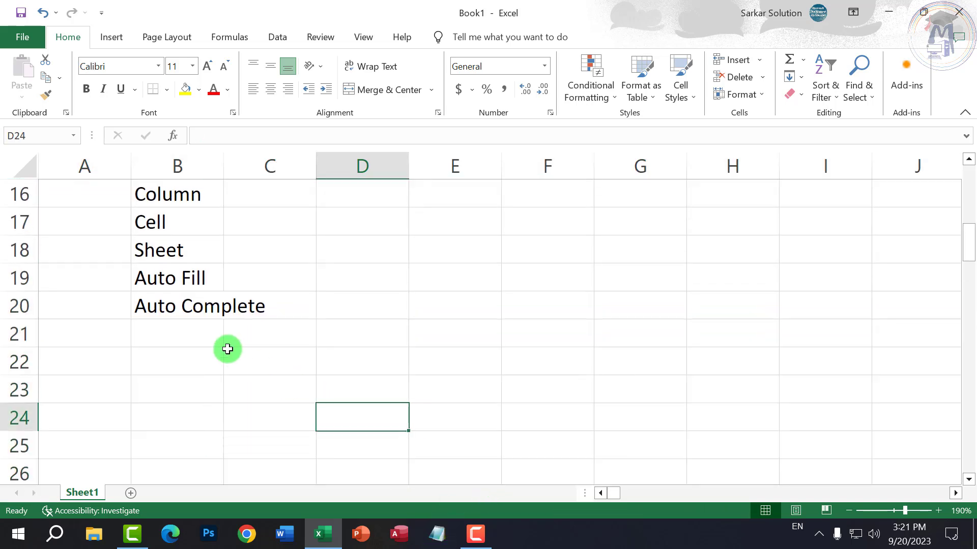
# - Put 2 in C22 and copy it down to C26 and across to G22
pyautogui.click(229, 345)
pyautogui.click(255, 359)
pyautogui.write('2')
pyautogui.press('Return')
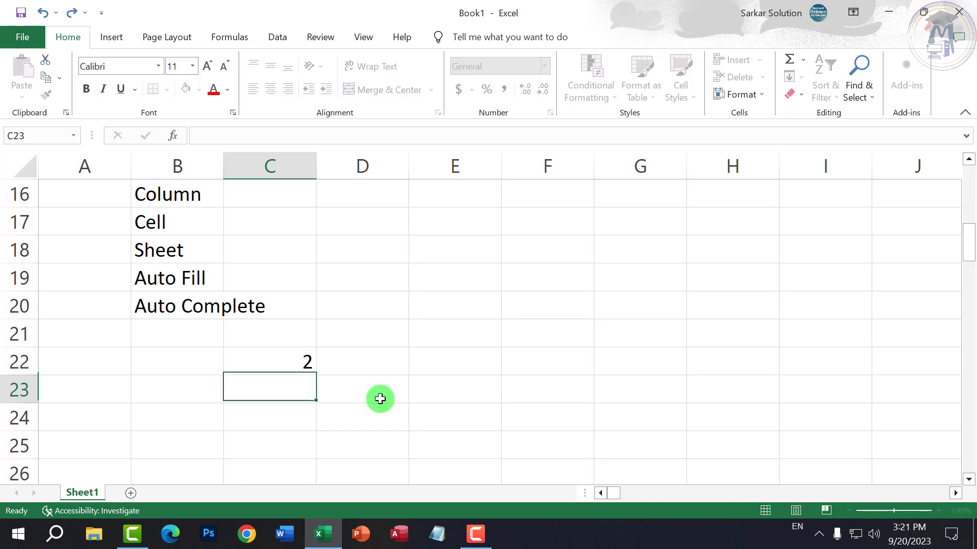
pyautogui.press('Up')
pyautogui.moveTo(290, 362); pyautogui.dragTo(285, 462)
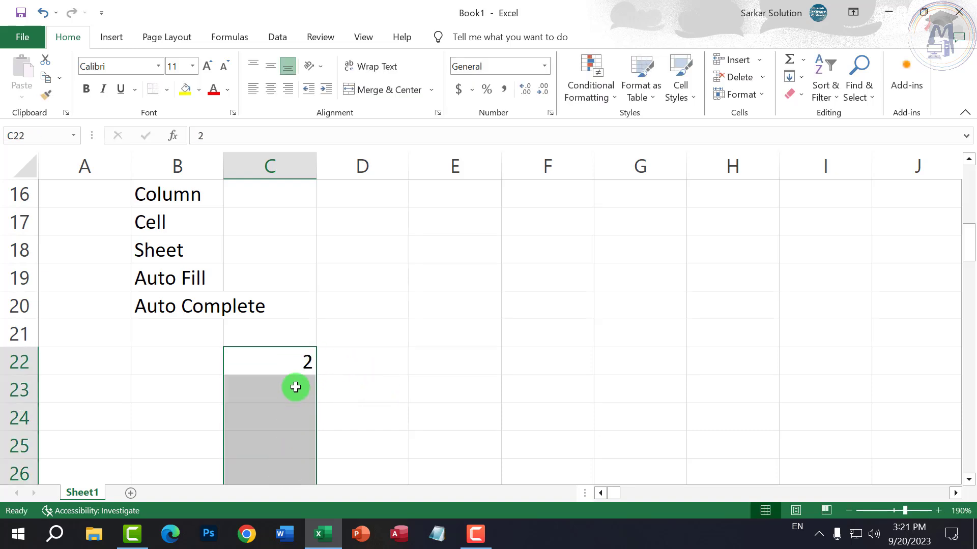
pyautogui.scroll(-1, 296, 387)
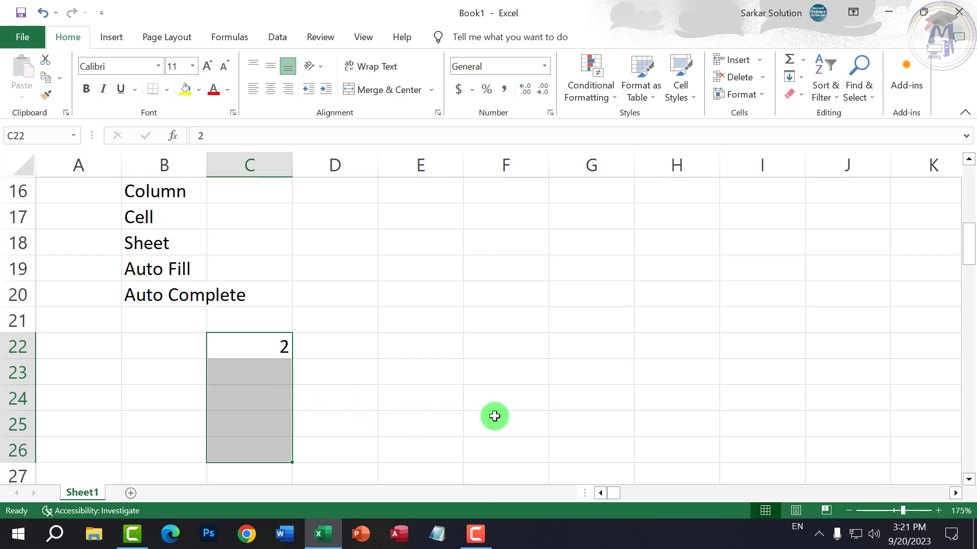
pyautogui.hotkey('ctrl', 'd')
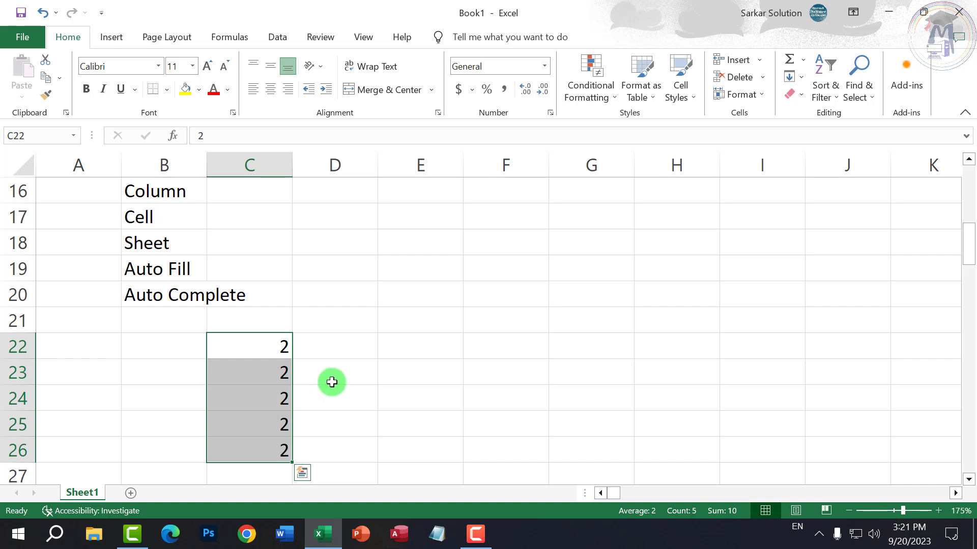
pyautogui.click(270, 371)
pyautogui.moveTo(277, 344); pyautogui.dragTo(570, 345)
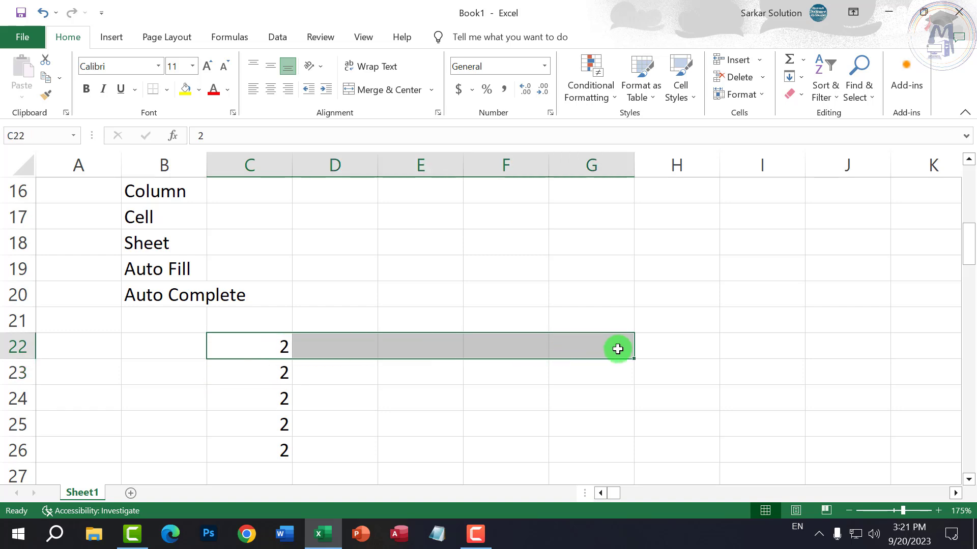
pyautogui.hotkey('ctrl', 'r')
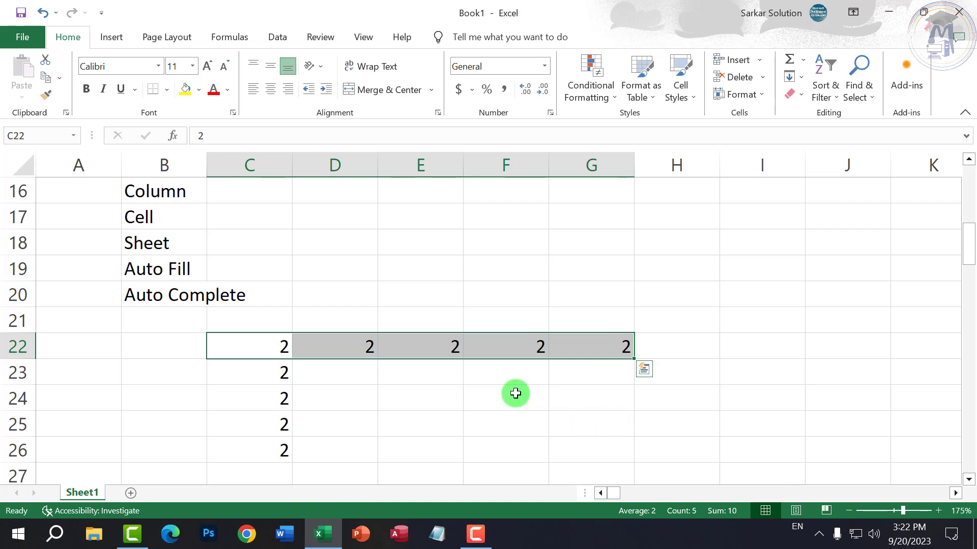
# - Delete the block of test 2s in C22:G27 and return to C22
pyautogui.moveTo(270, 344); pyautogui.dragTo(584, 473)
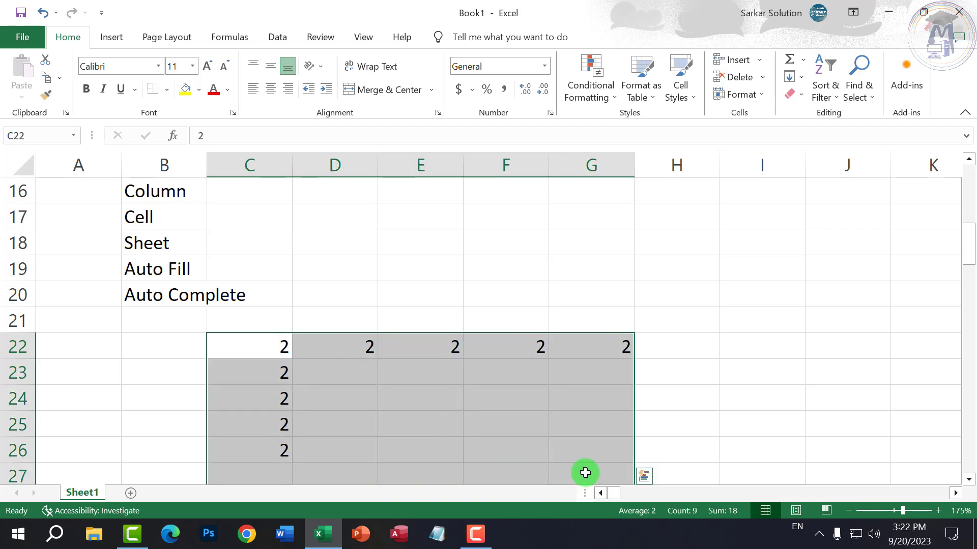
pyautogui.press('Delete')
pyautogui.click(444, 386)
pyautogui.click(276, 348)
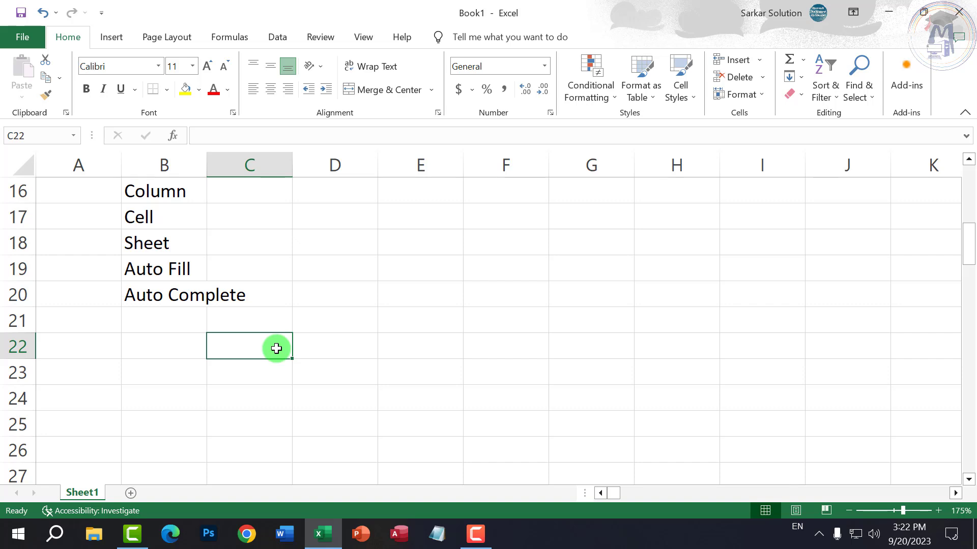
# - Clear the helper number series from row 1
pyautogui.click(334, 375)
pyautogui.click(253, 345)
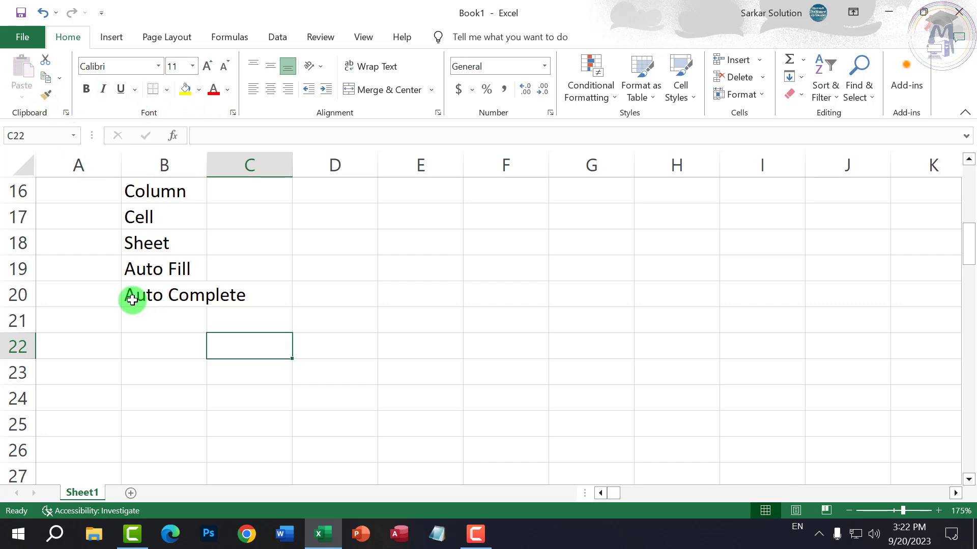
pyautogui.moveTo(133, 243); pyautogui.dragTo(135, 265)
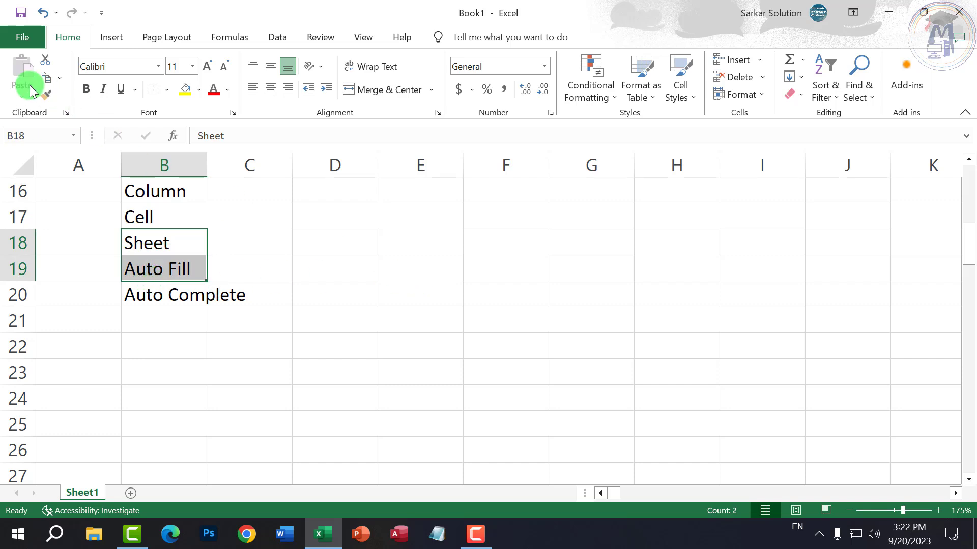
pyautogui.click(280, 407)
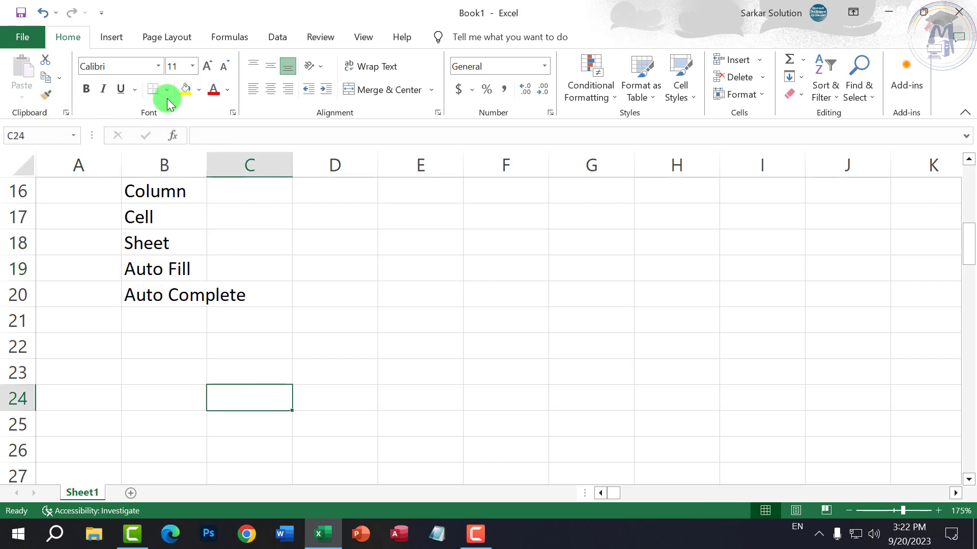
pyautogui.scroll(1, 137, 244)
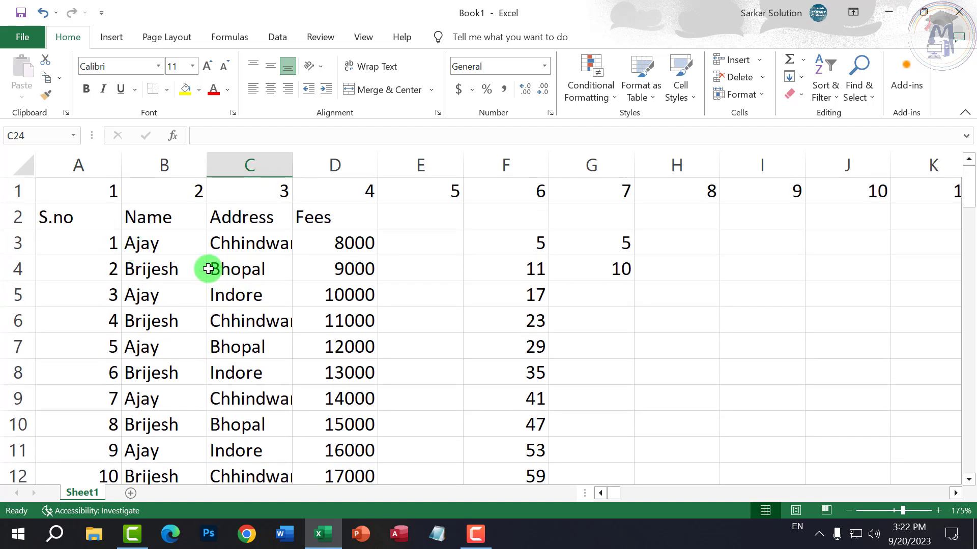
pyautogui.click(17, 191)
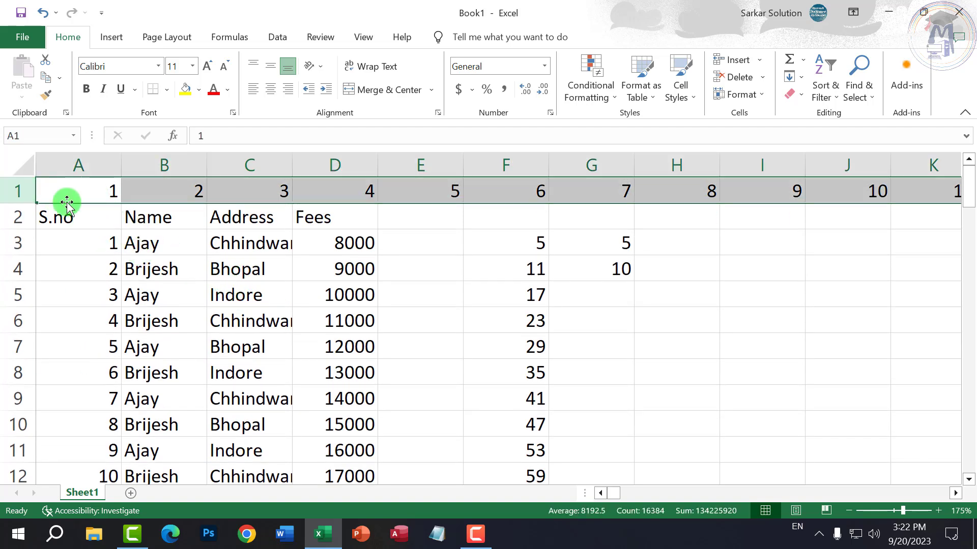
pyautogui.press('Delete')
pyautogui.click(299, 319)
# - Remove the scratch numbers in columns F and G and select cell C16
pyautogui.moveTo(545, 160); pyautogui.dragTo(606, 168)
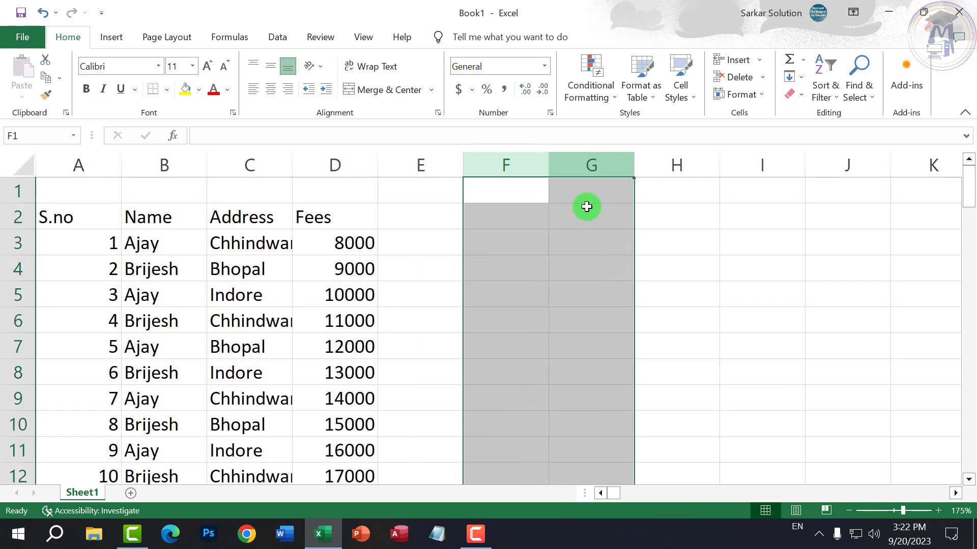
pyautogui.scroll(-4, 401, 305)
pyautogui.click(270, 262)
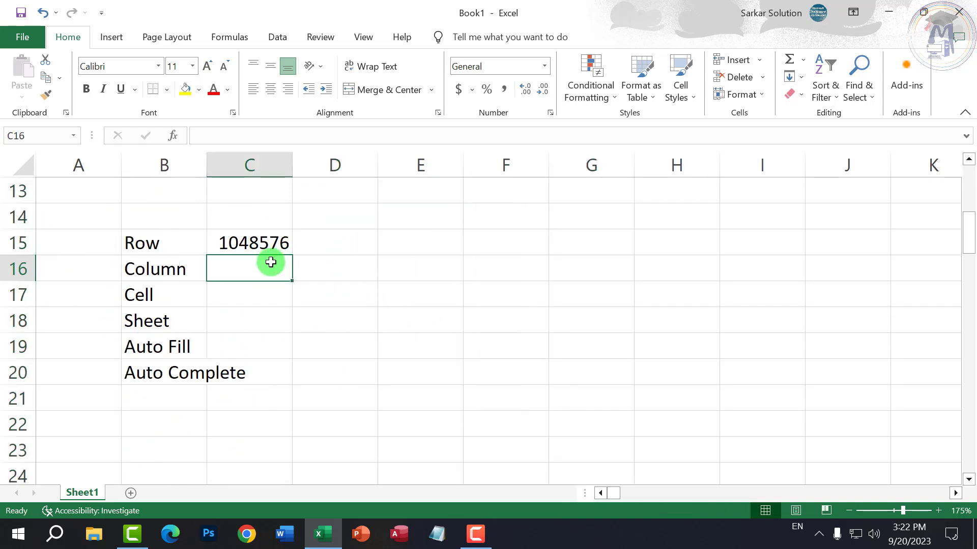
pyautogui.scroll(1, 270, 331)
pyautogui.keyDown('ctrl'); pyautogui.scroll(1, 273, 363); pyautogui.keyUp('ctrl')
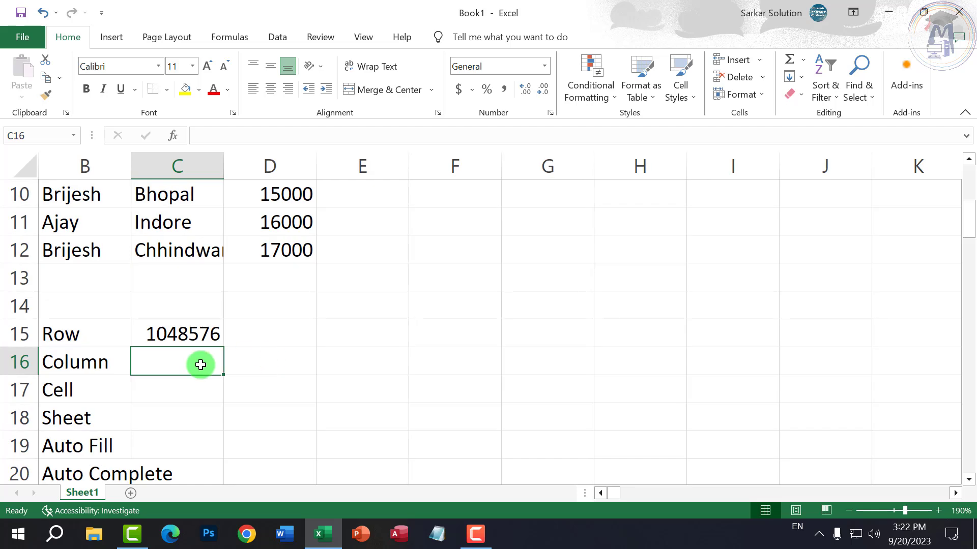
# - Enter 16384 in C16 beside the Column label
pyautogui.write('16384')
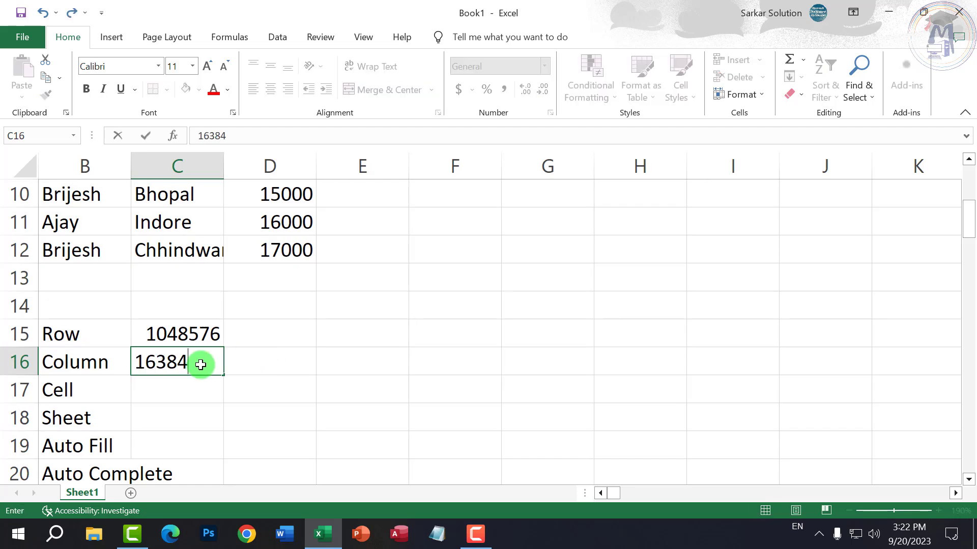
pyautogui.click(266, 425)
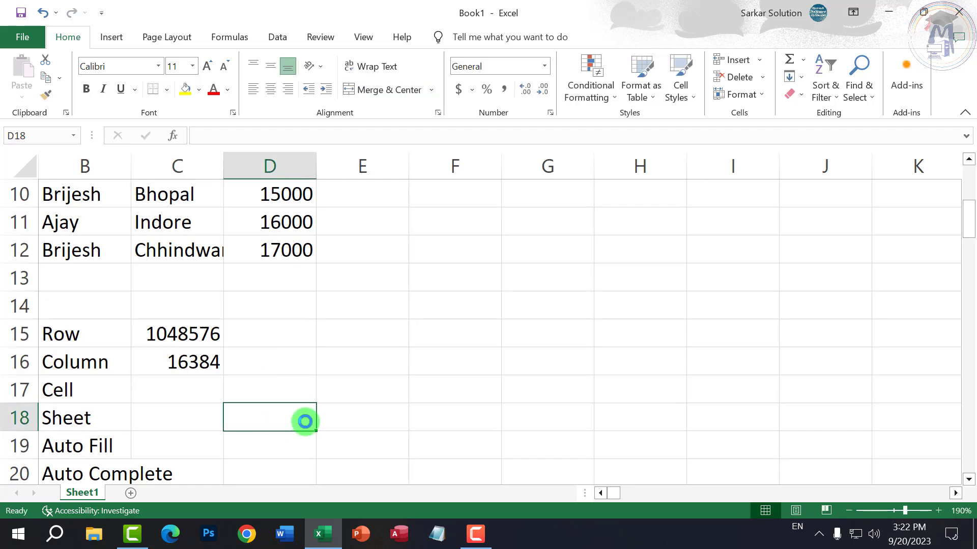
pyautogui.keyDown('ctrl'); pyautogui.scroll(-1, 305, 421); pyautogui.keyUp('ctrl')
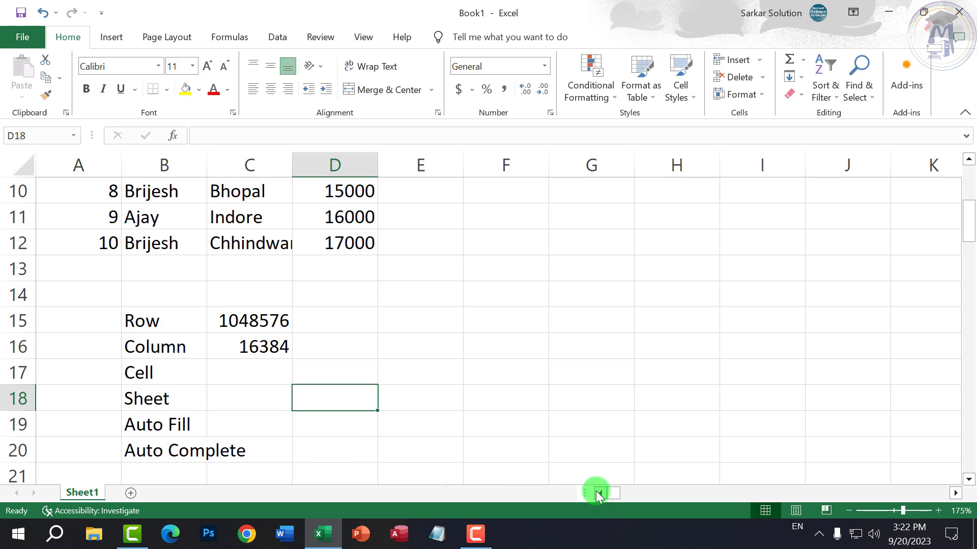
pyautogui.click(276, 343)
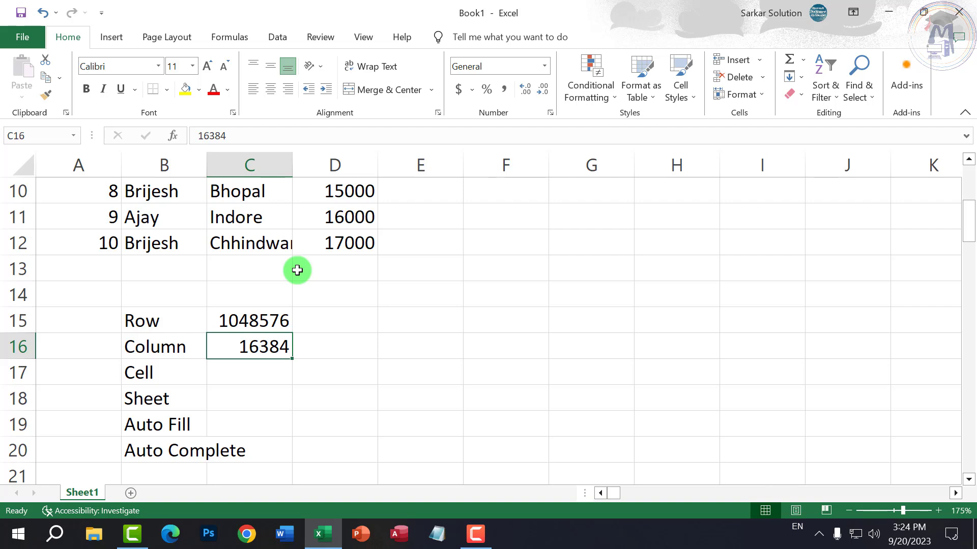
pyautogui.click(316, 331)
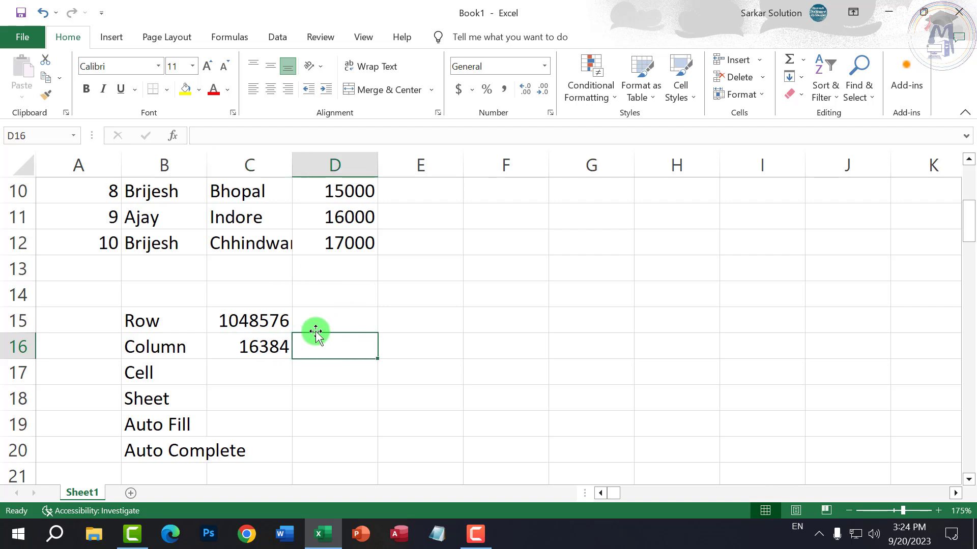
pyautogui.click(279, 320)
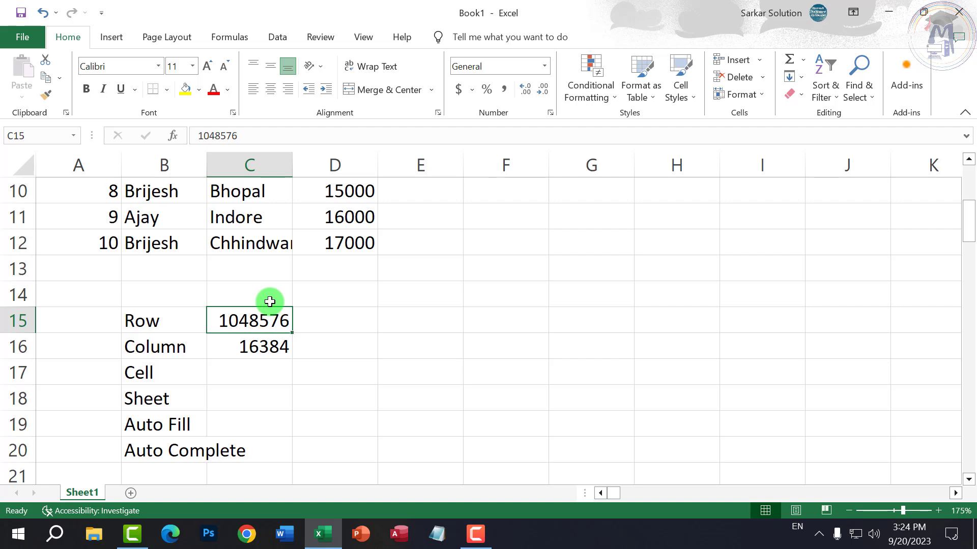
pyautogui.click(435, 397)
pyautogui.click(277, 319)
pyautogui.moveTo(276, 334); pyautogui.dragTo(264, 346)
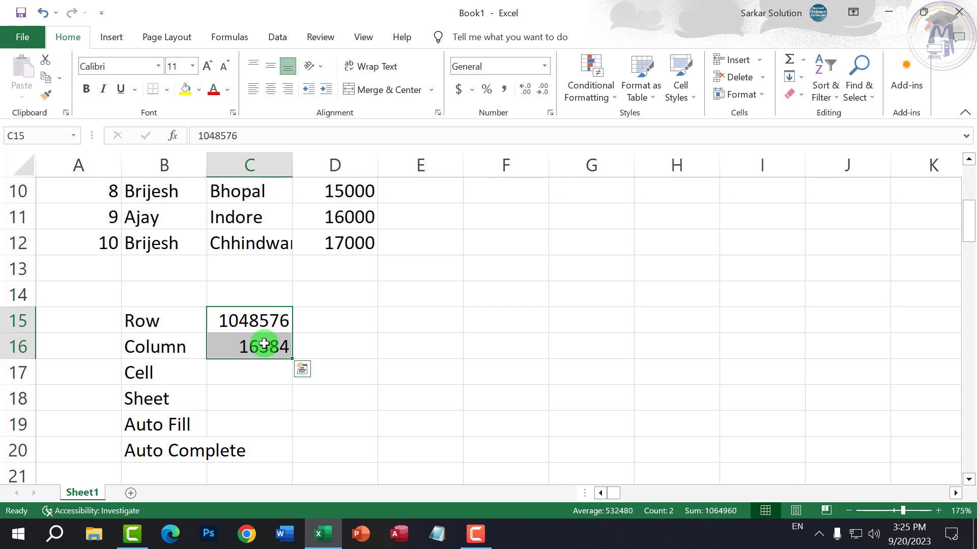
pyautogui.click(329, 414)
pyautogui.moveTo(270, 322); pyautogui.dragTo(270, 350)
pyautogui.click(381, 373)
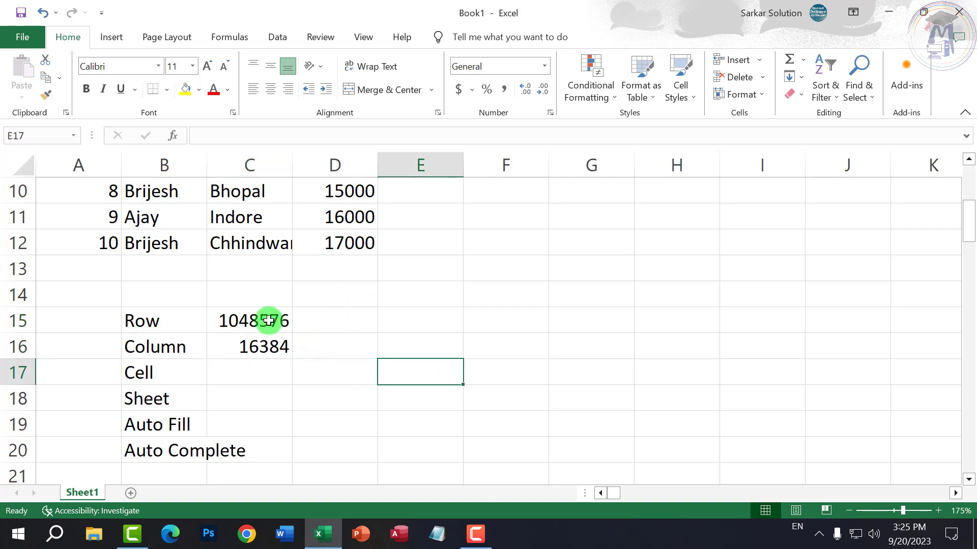
pyautogui.moveTo(268, 321); pyautogui.dragTo(270, 358)
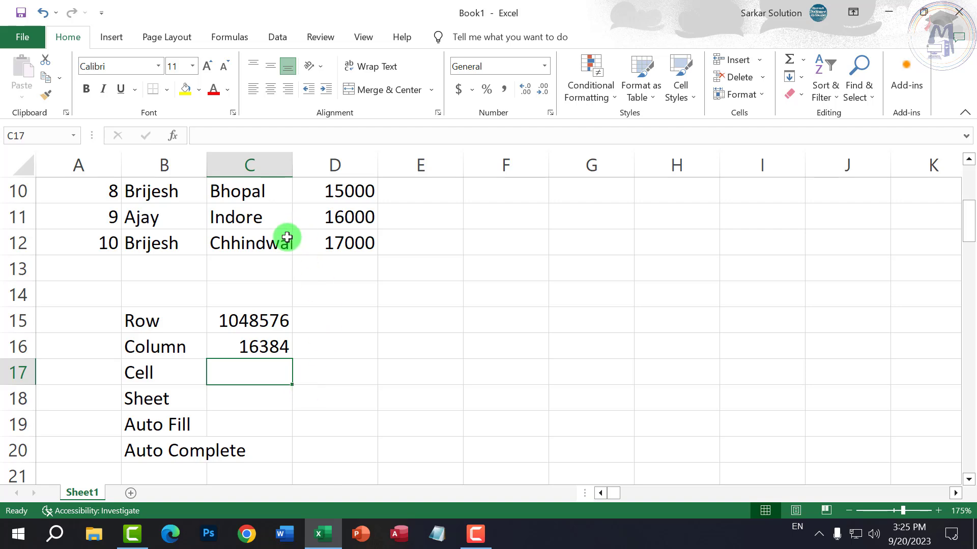
pyautogui.scroll(-1, 345, 364)
pyautogui.scroll(4, 386, 399)
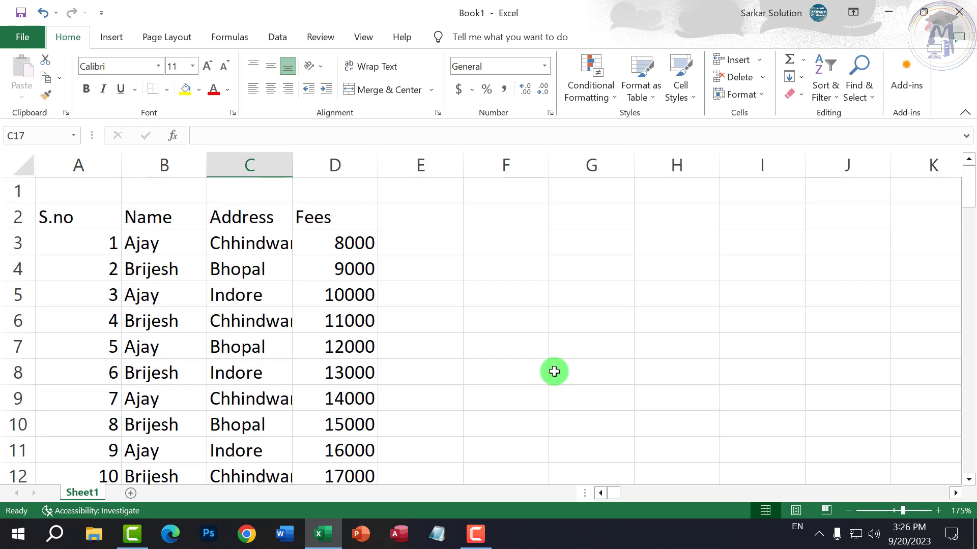
pyautogui.click(115, 164)
pyautogui.scroll(-3, 318, 386)
pyautogui.click(262, 346)
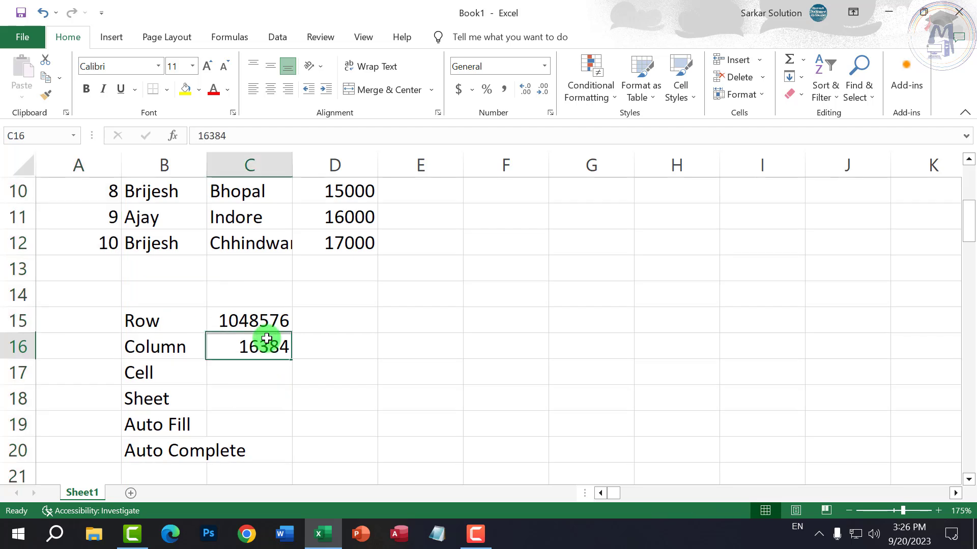
pyautogui.click(244, 324)
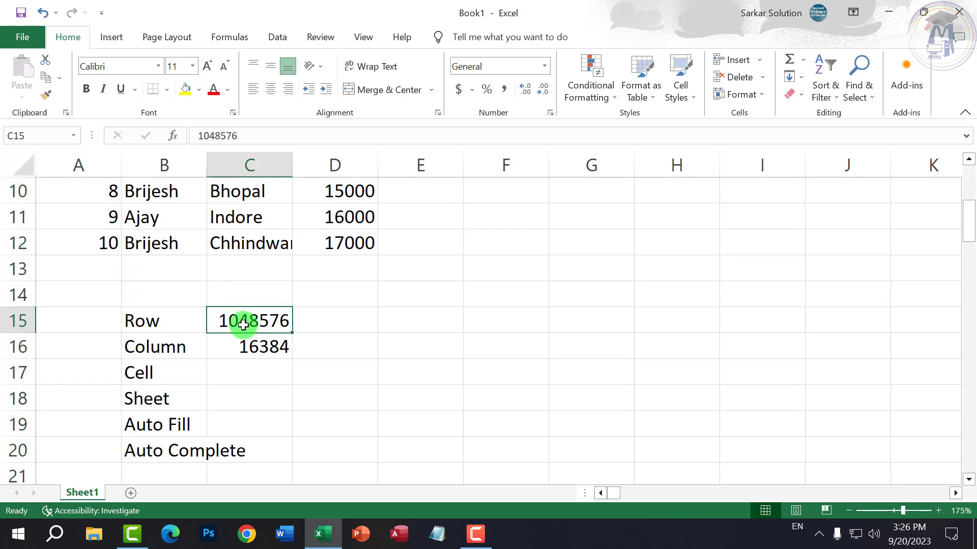
pyautogui.click(123, 166)
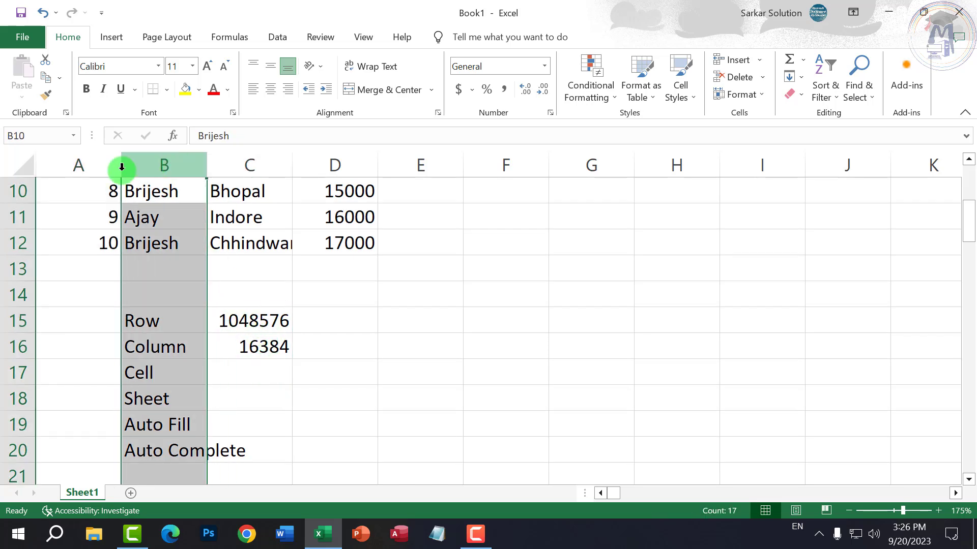
pyautogui.click(203, 265)
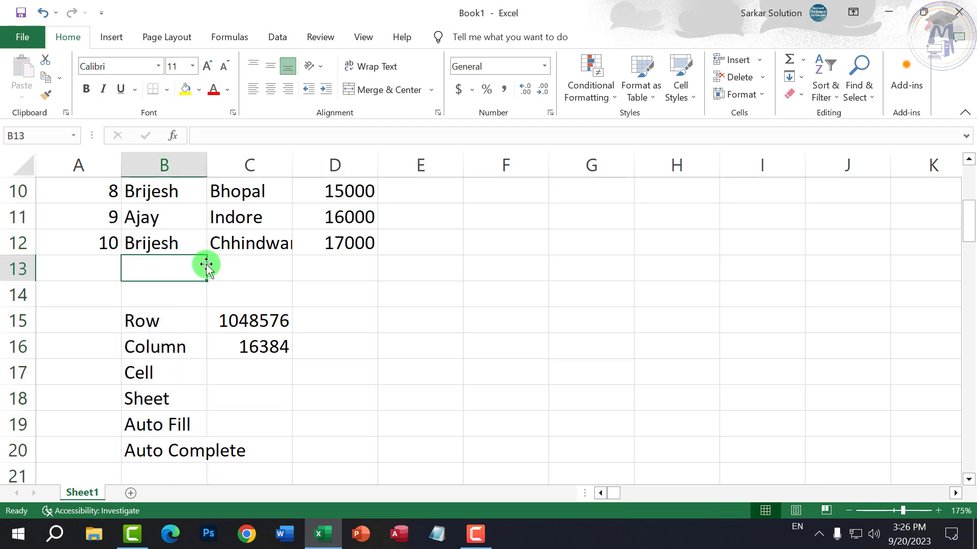
pyautogui.click(261, 367)
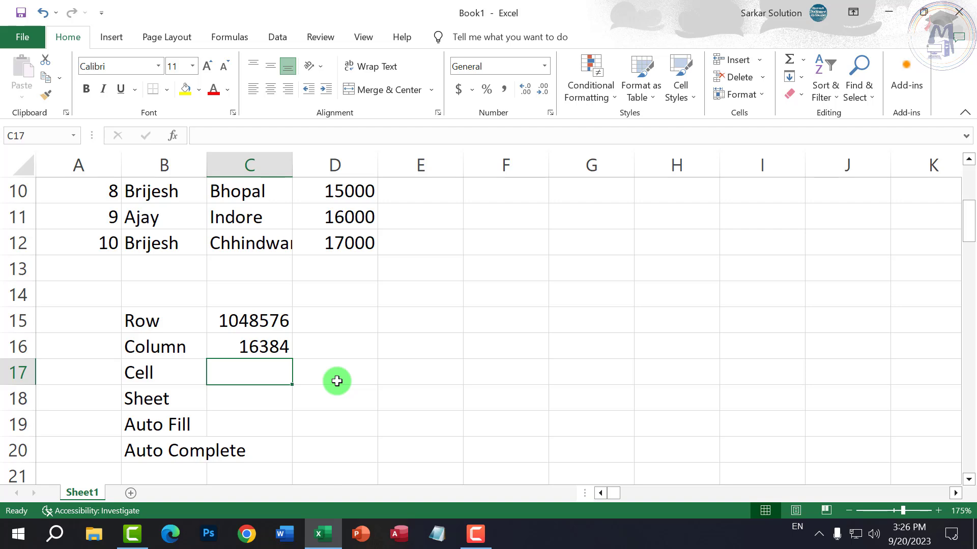
pyautogui.write('=')
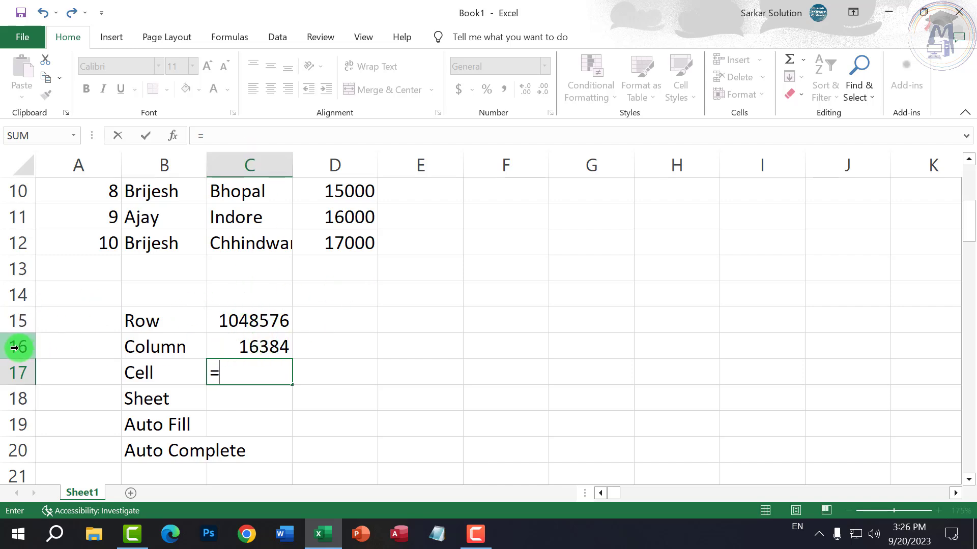
pyautogui.write('c1')
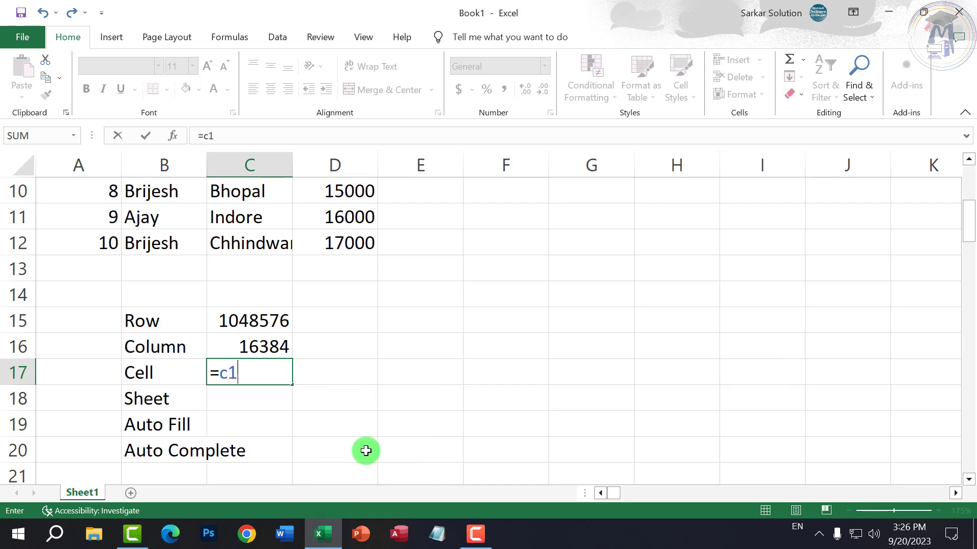
pyautogui.write('5')
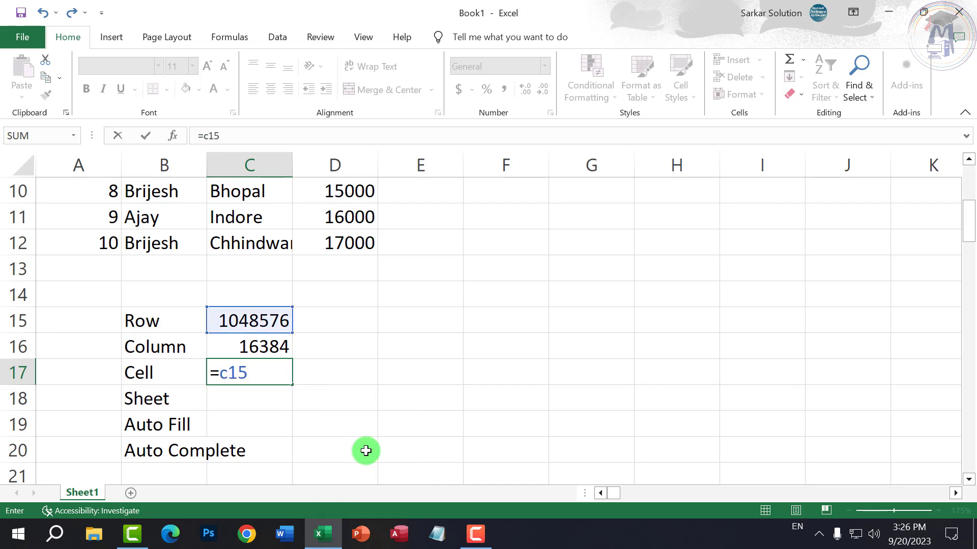
pyautogui.write('*c16')
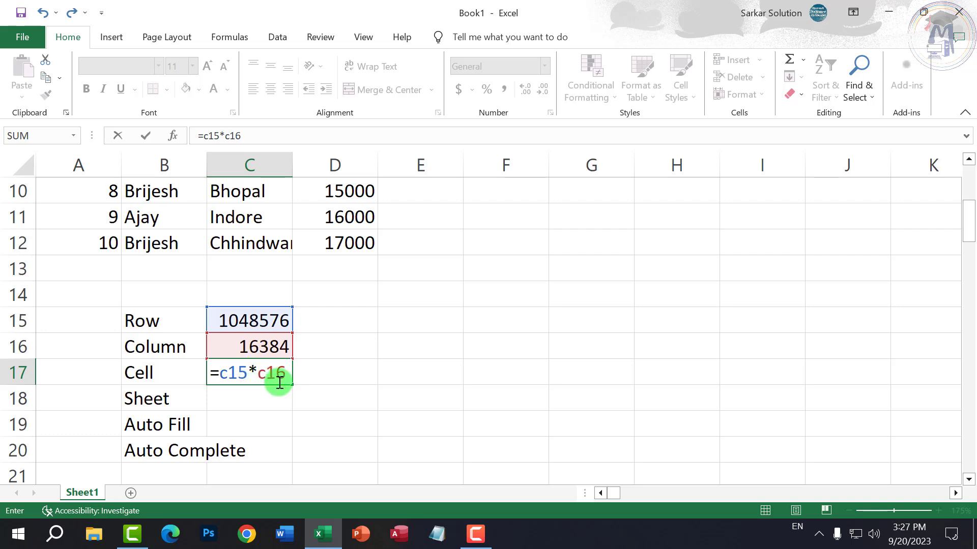
pyautogui.press('Return')
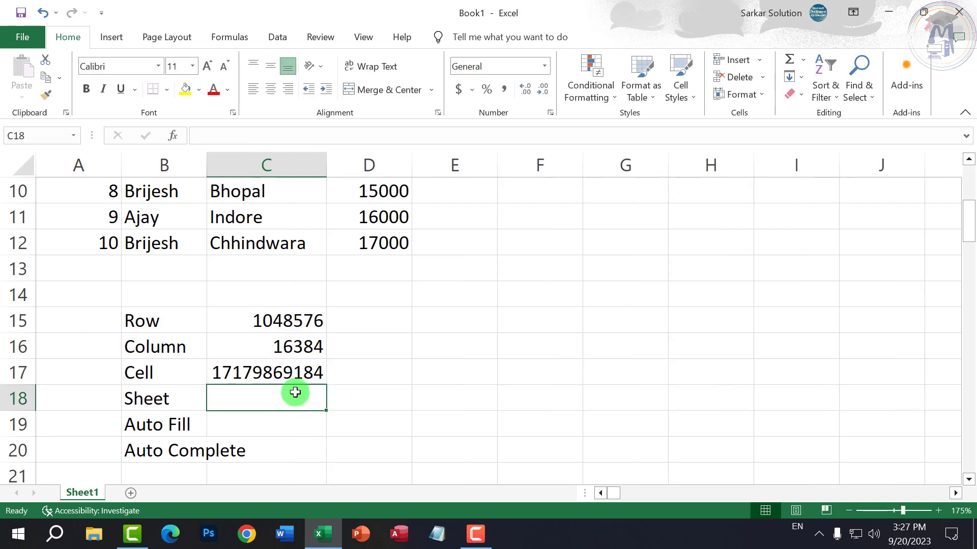
pyautogui.click(303, 353)
# - Check the cell-count formula in C17, then select the empty cell beside Sheet
pyautogui.click(304, 379)
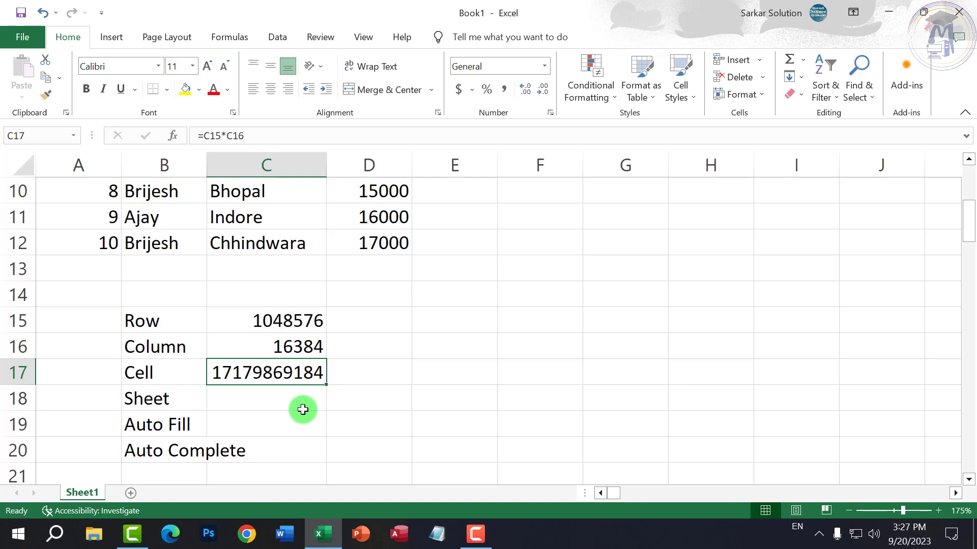
pyautogui.click(268, 397)
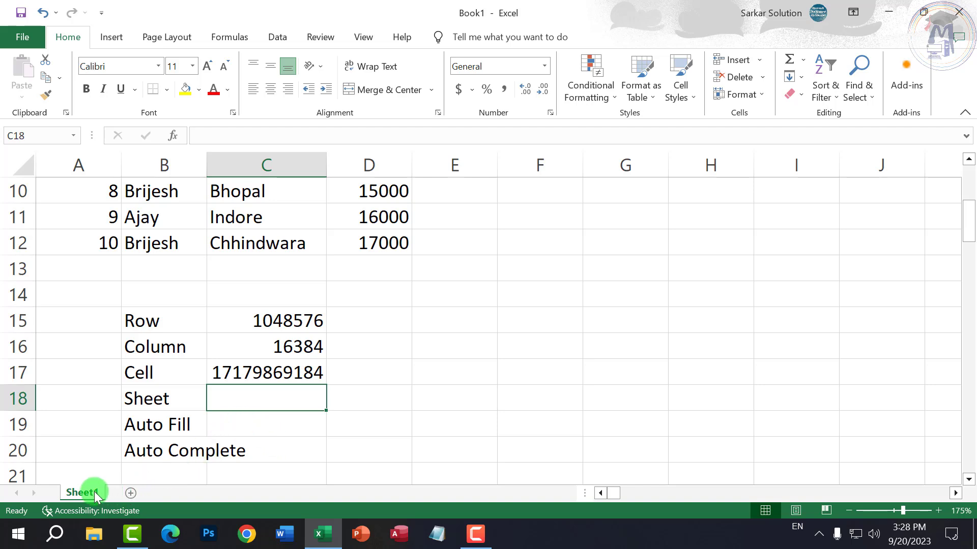
# - Add blank worksheets Sheet2 through Sheet4, then return to Sheet1
pyautogui.click(131, 493)
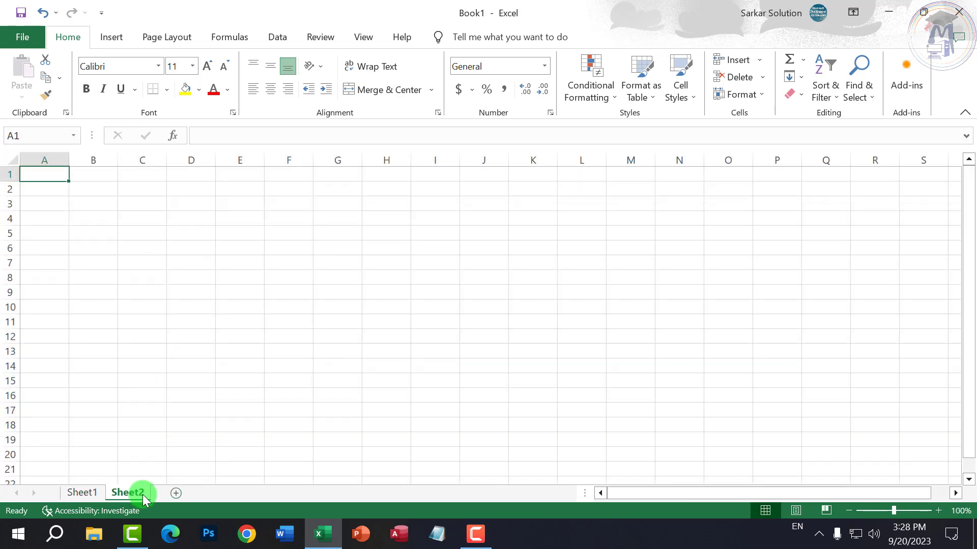
pyautogui.click(174, 493)
pyautogui.click(222, 493)
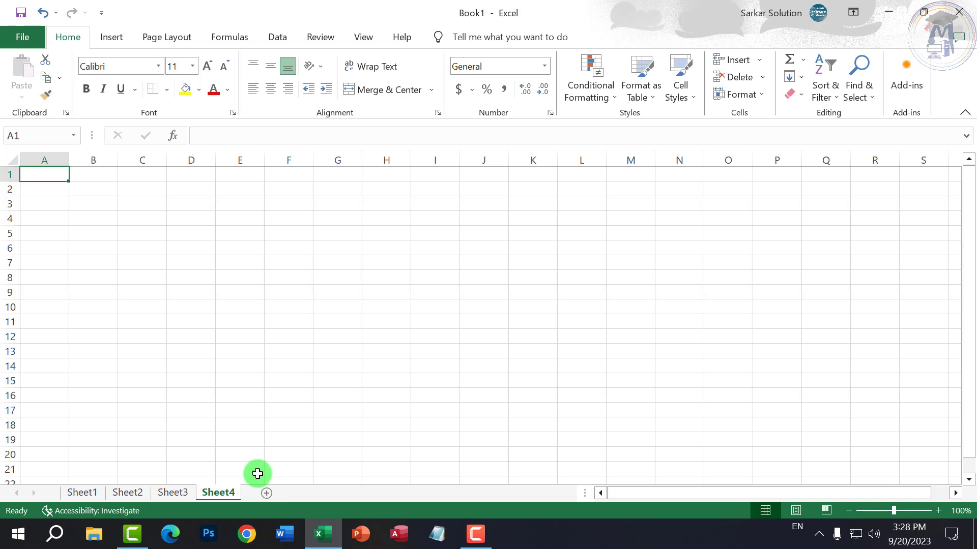
pyautogui.click(72, 493)
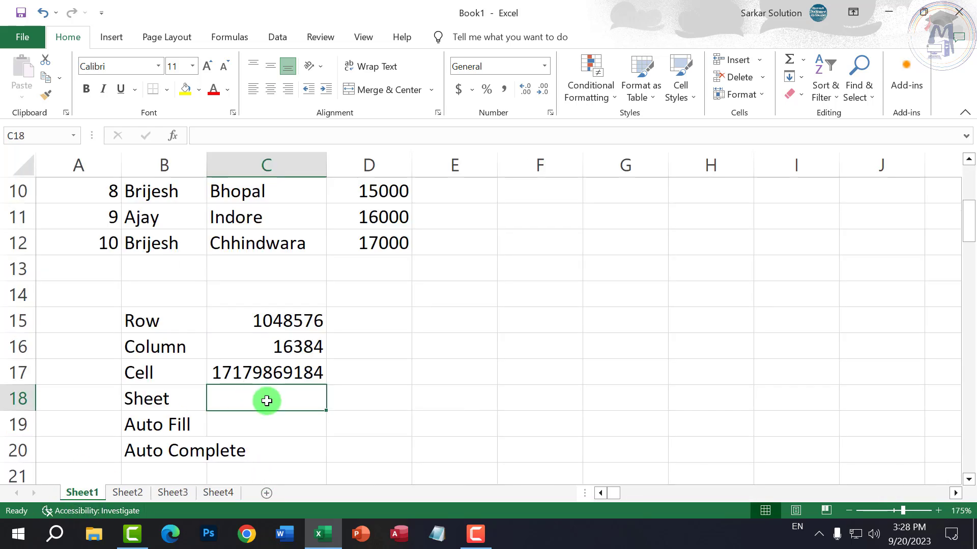
pyautogui.click(235, 427)
pyautogui.click(257, 450)
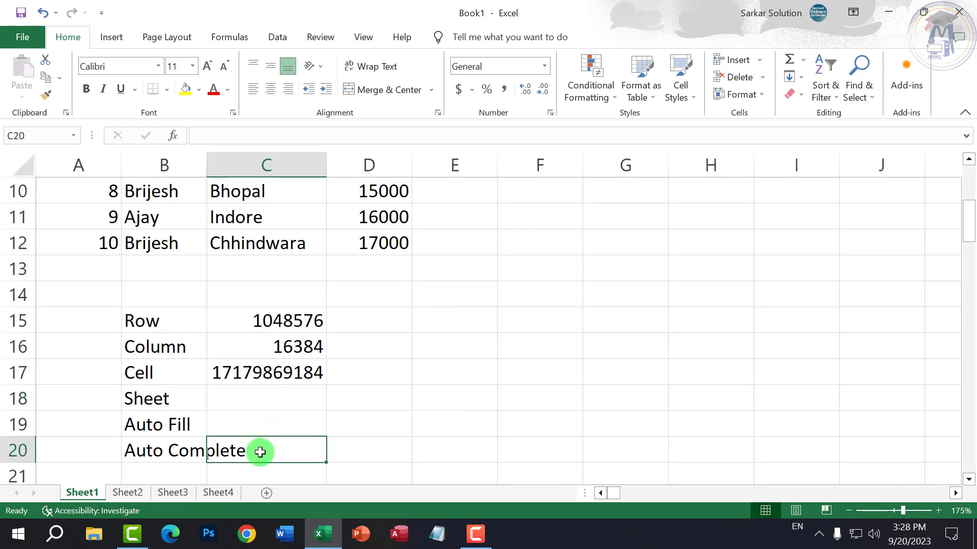
pyautogui.click(158, 399)
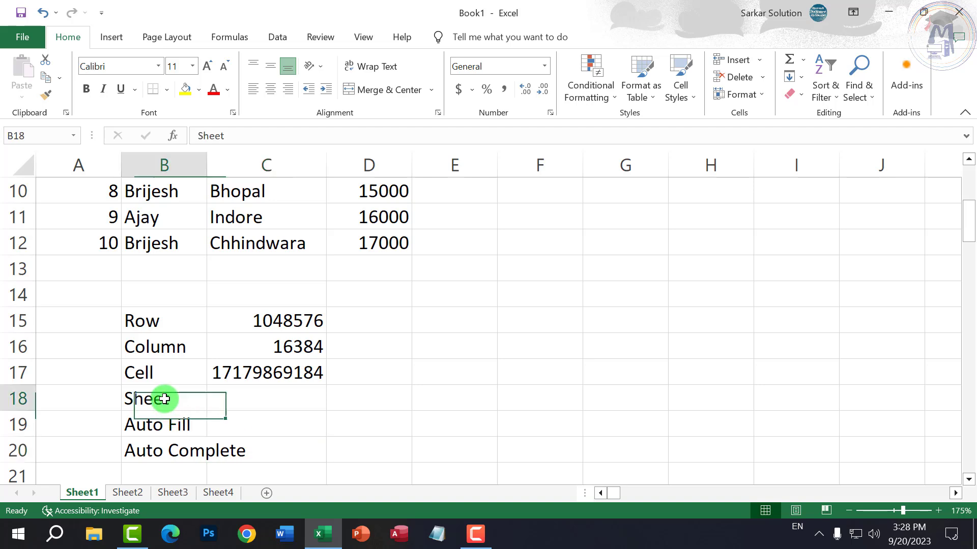
pyautogui.click(232, 396)
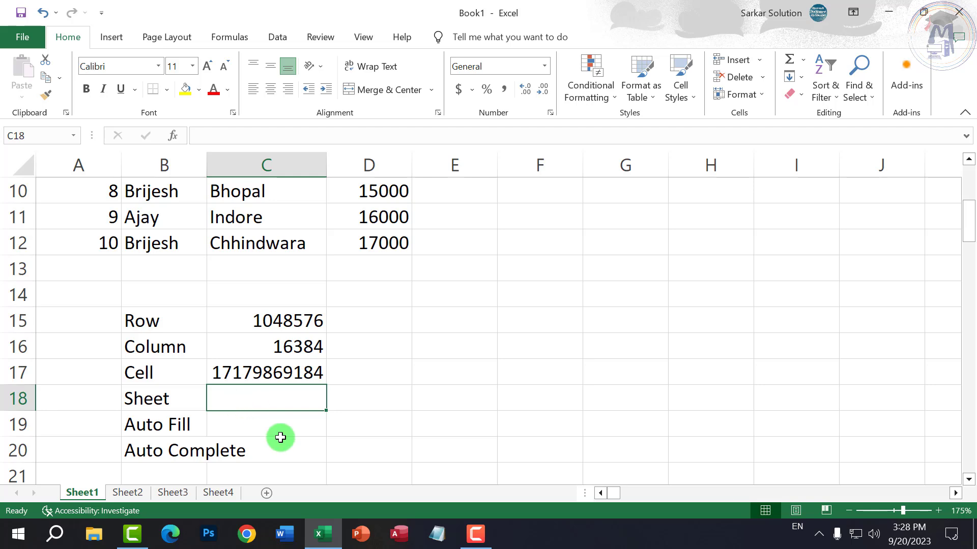
pyautogui.click(340, 395)
pyautogui.click(304, 378)
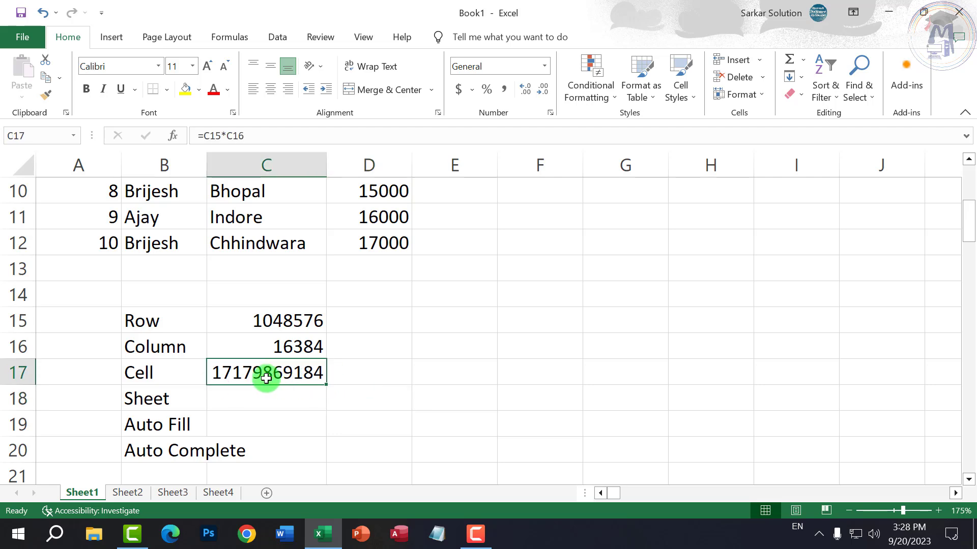
pyautogui.click(194, 67)
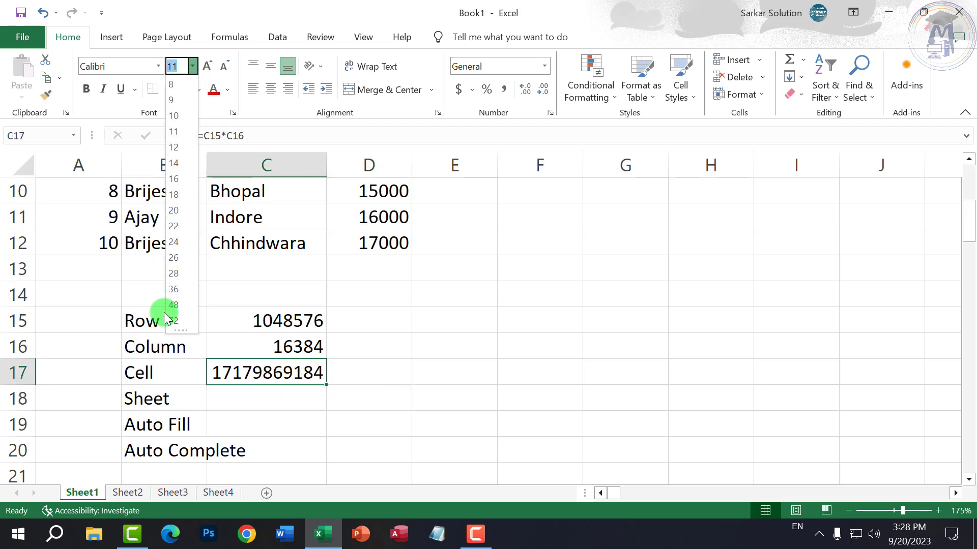
# - Set C17's cell count to 20 pt, autofit column C, and launch Word
pyautogui.click(209, 66)
pyautogui.click(209, 66)
pyautogui.click(208, 66)
pyautogui.click(209, 66)
pyautogui.click(209, 66)
pyautogui.click(208, 66)
pyautogui.click(209, 66)
pyautogui.click(209, 66)
pyautogui.click(209, 66)
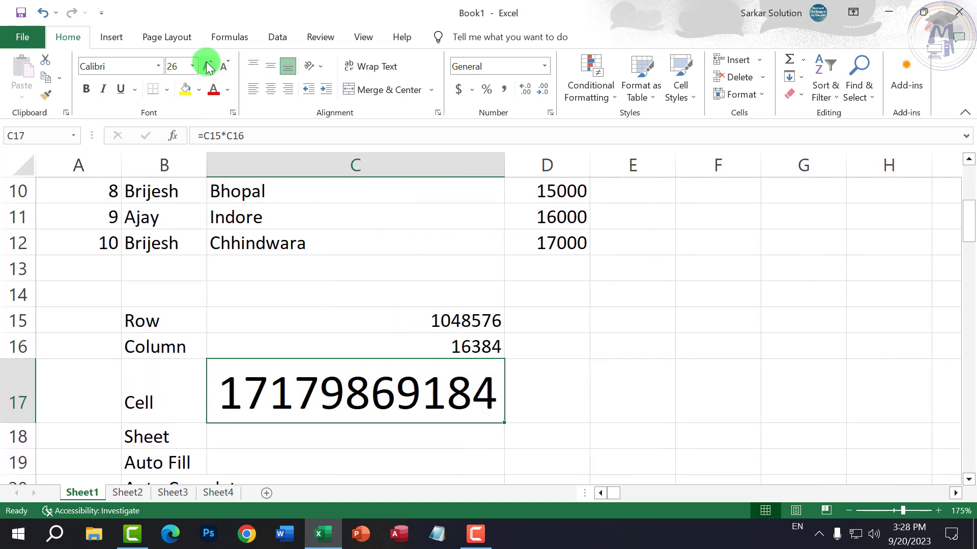
pyautogui.click(209, 66)
pyautogui.click(209, 67)
pyautogui.click(209, 66)
pyautogui.click(208, 66)
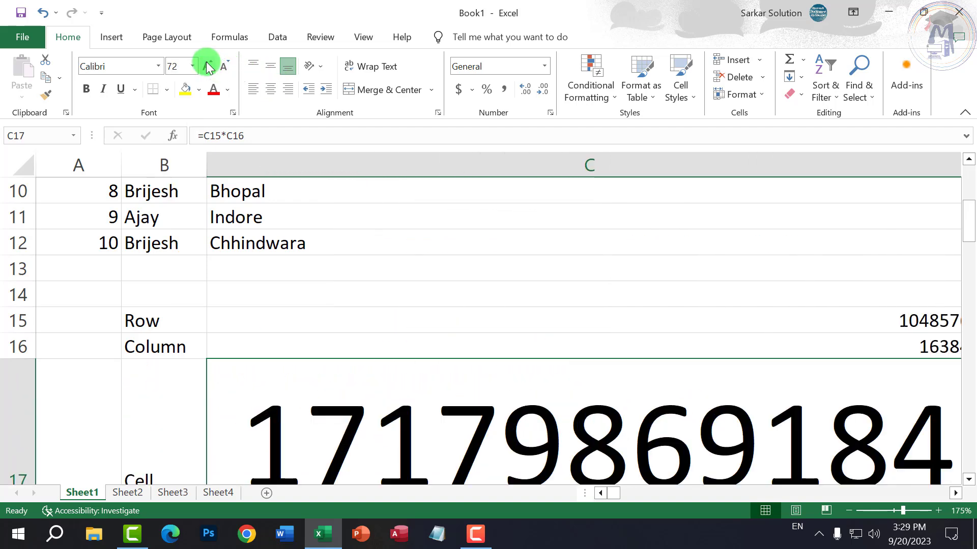
pyautogui.click(223, 67)
pyautogui.click(223, 67)
pyautogui.click(223, 67)
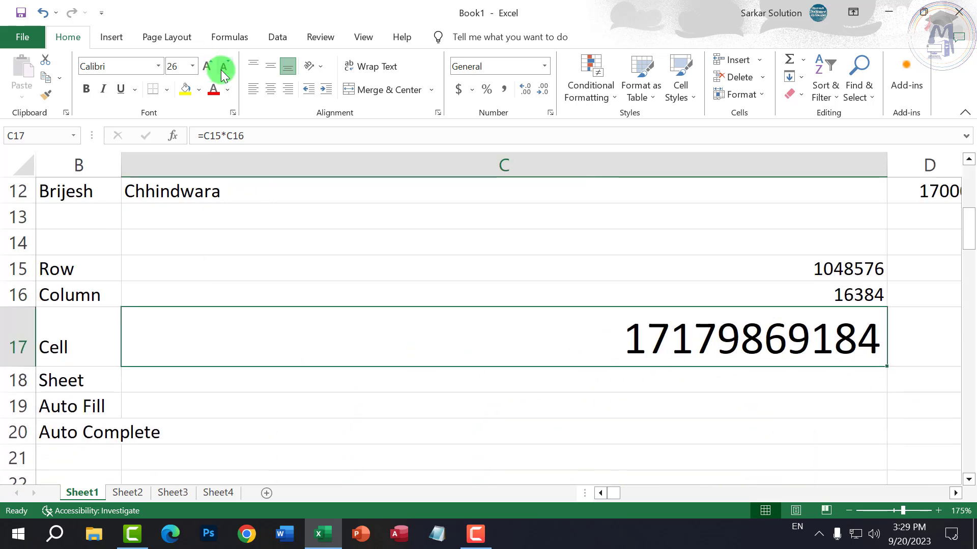
pyautogui.click(222, 67)
pyautogui.click(223, 67)
pyautogui.click(223, 67)
pyautogui.click(223, 67)
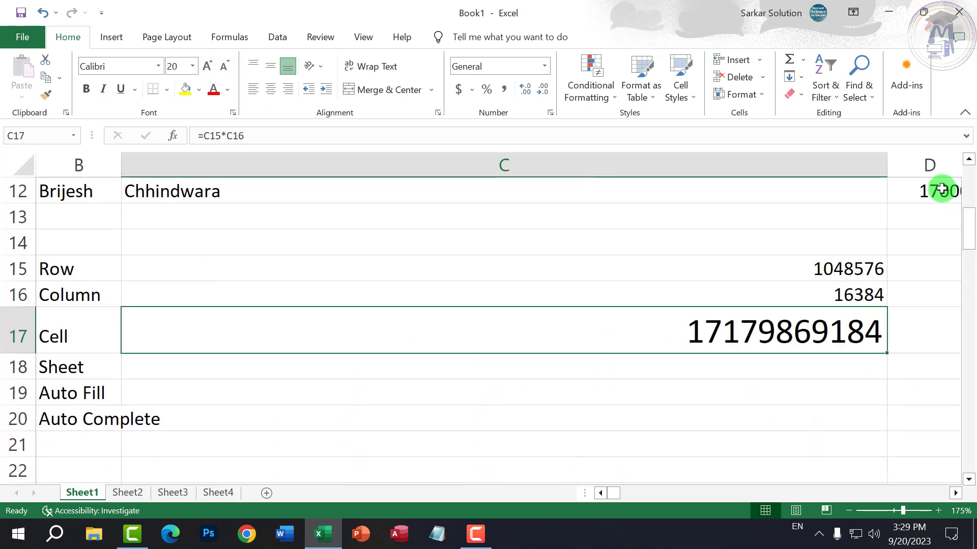
pyautogui.doubleClick(886, 165)
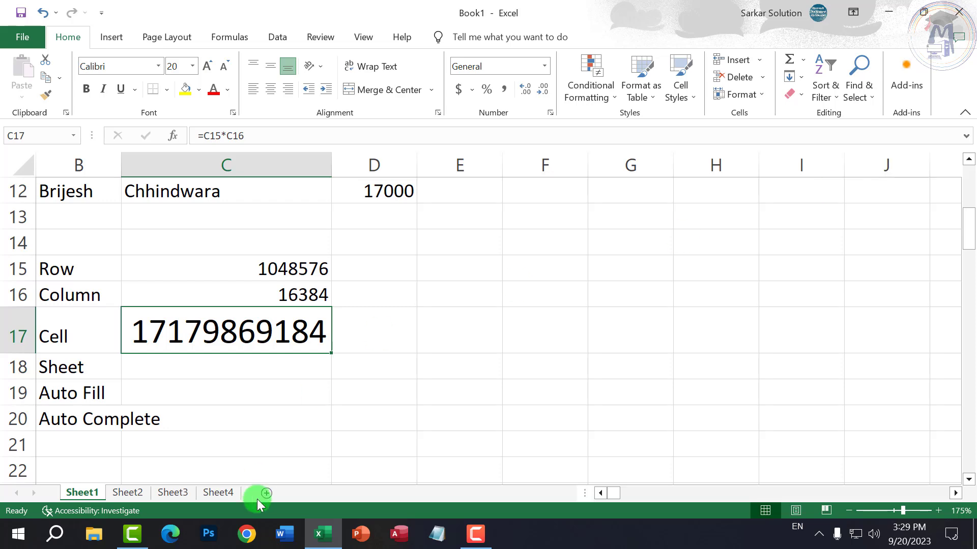
pyautogui.click(288, 531)
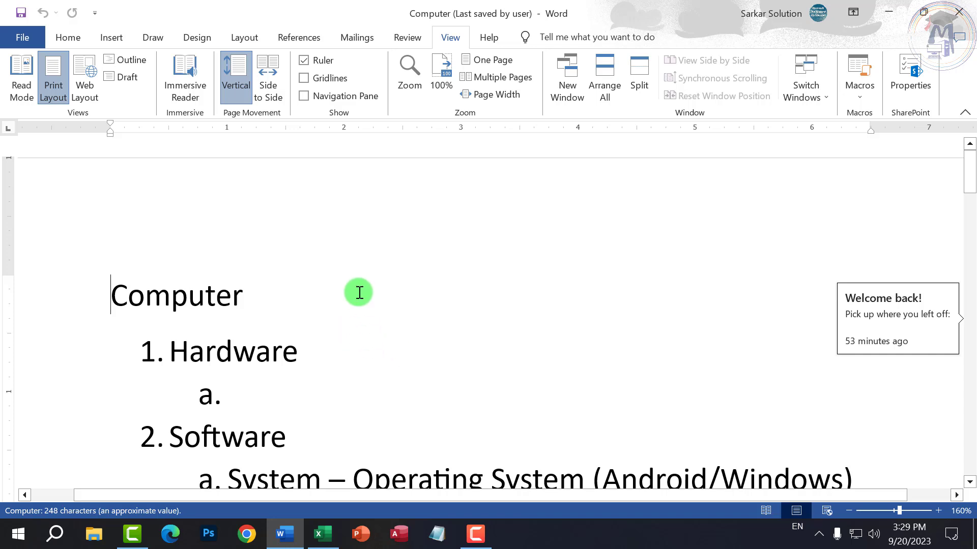
# - Resize the Computer heading in Word to 28 pt, then switch back to Excel
pyautogui.click(275, 284)
pyautogui.click(87, 286)
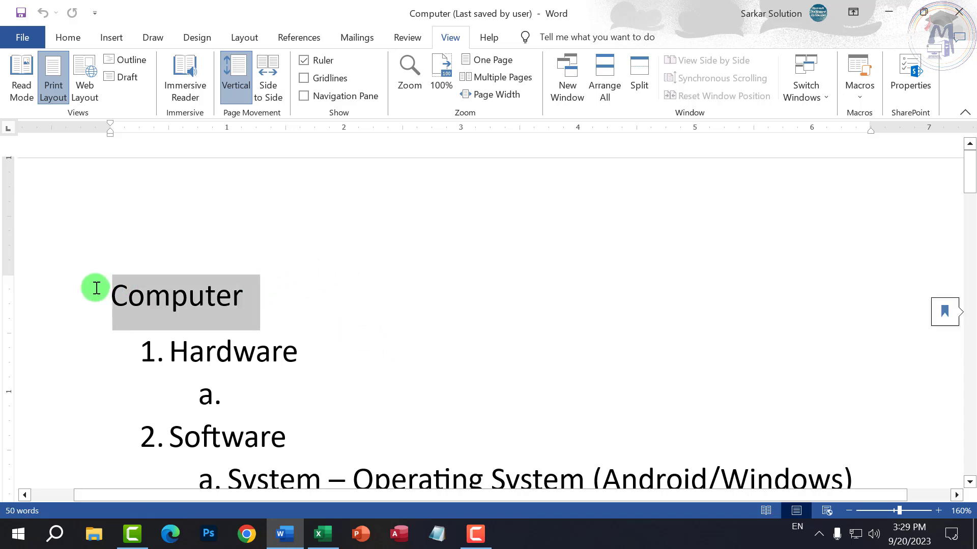
pyautogui.click(67, 37)
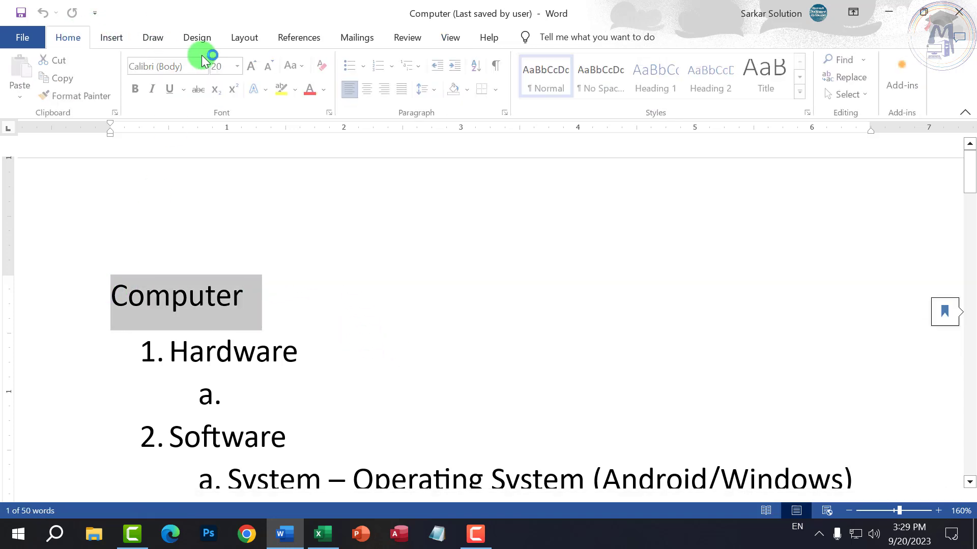
pyautogui.click(256, 71)
pyautogui.click(256, 70)
pyautogui.click(255, 70)
pyautogui.click(255, 68)
pyautogui.click(255, 68)
pyautogui.click(256, 68)
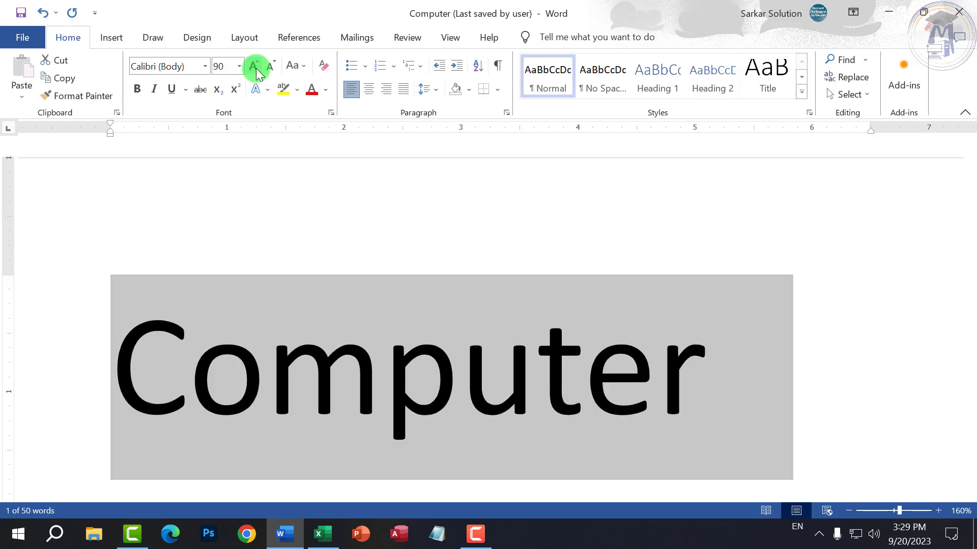
pyautogui.click(255, 68)
pyautogui.click(255, 68)
pyautogui.click(255, 69)
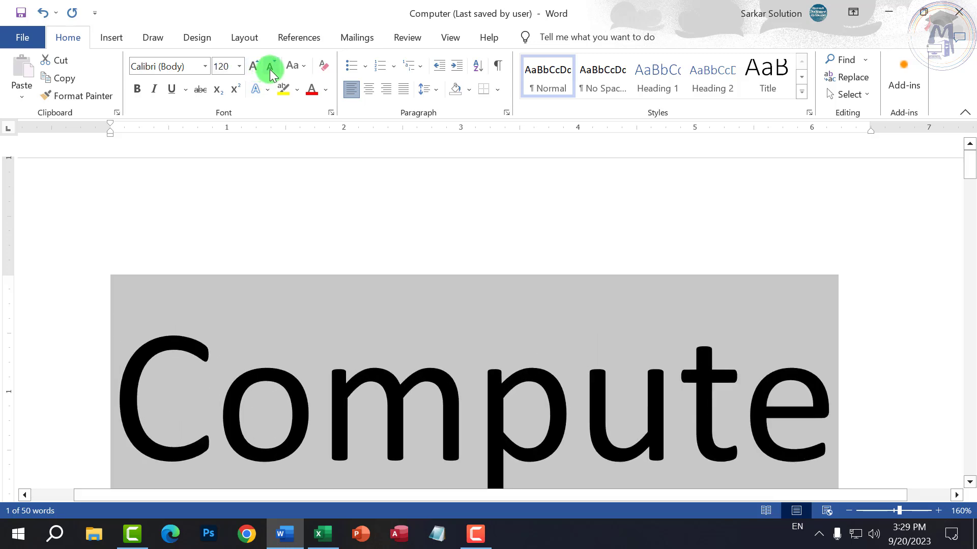
pyautogui.click(269, 68)
pyautogui.click(270, 68)
pyautogui.click(270, 69)
pyautogui.click(270, 68)
pyautogui.click(270, 69)
pyautogui.click(270, 68)
pyautogui.click(270, 69)
pyautogui.click(270, 69)
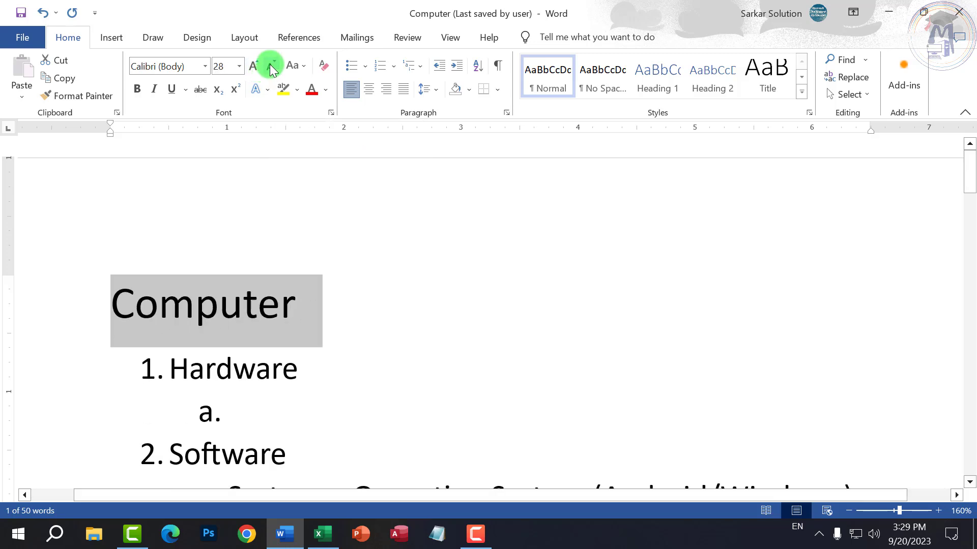
pyautogui.click(322, 534)
pyautogui.click(281, 389)
pyautogui.click(262, 331)
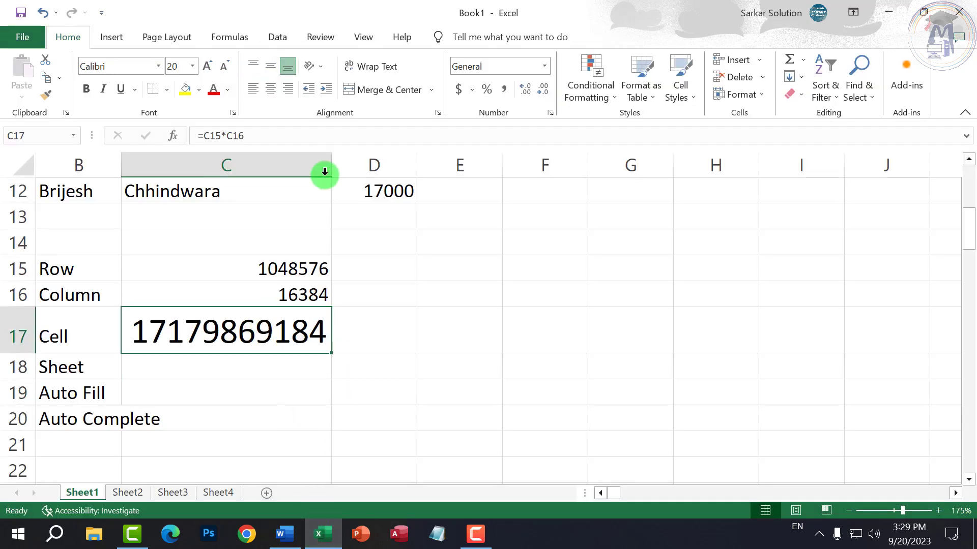
pyautogui.click(224, 71)
pyautogui.click(224, 71)
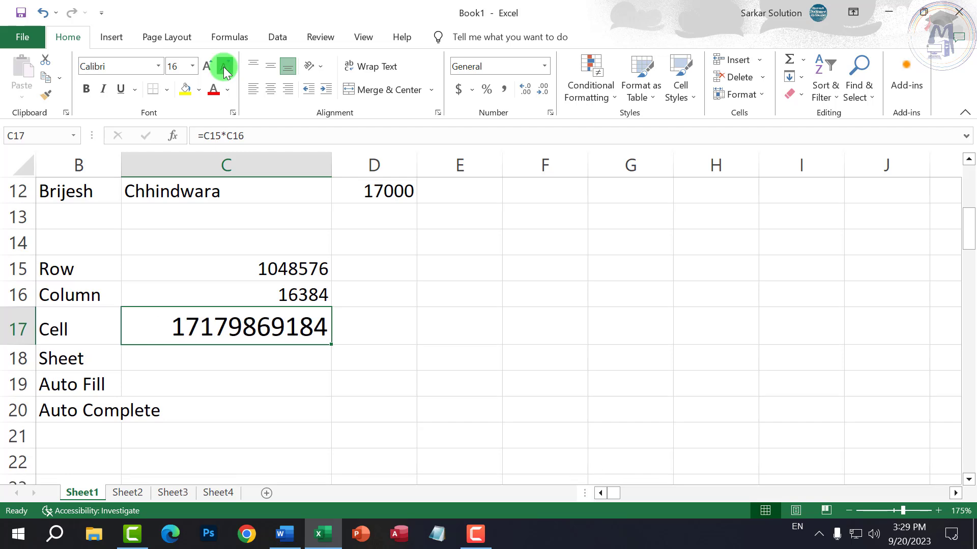
pyautogui.click(224, 71)
pyautogui.click(231, 349)
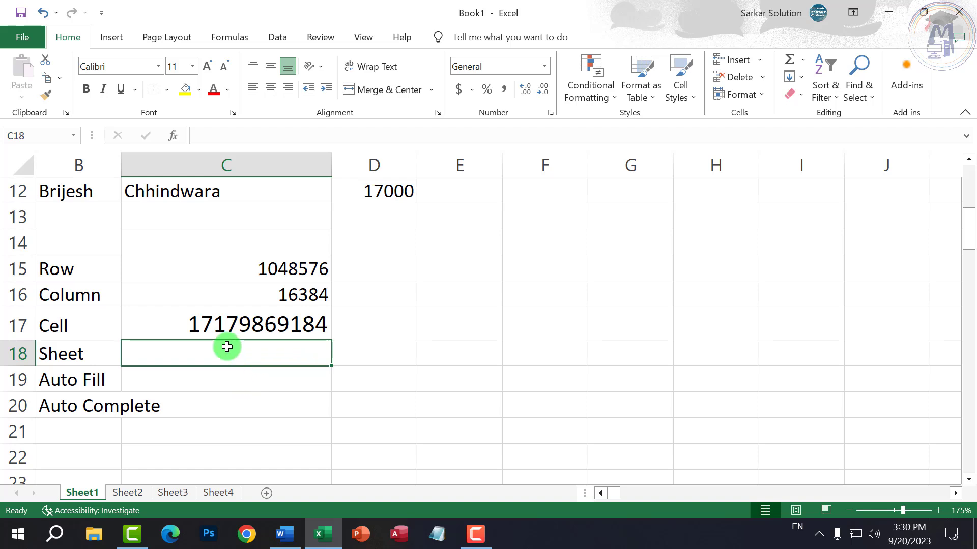
# - Explore the right-click menus for column C, row 13, sheet tabs and C15, visiting Sheet2 and returning
pyautogui.click(78, 277)
pyautogui.rightClick(224, 166)
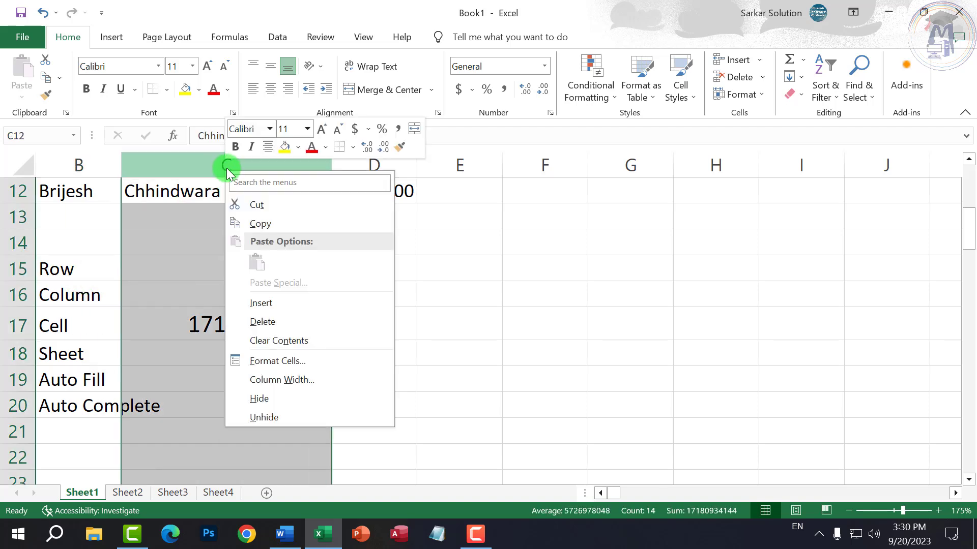
pyautogui.rightClick(15, 216)
pyautogui.rightClick(128, 492)
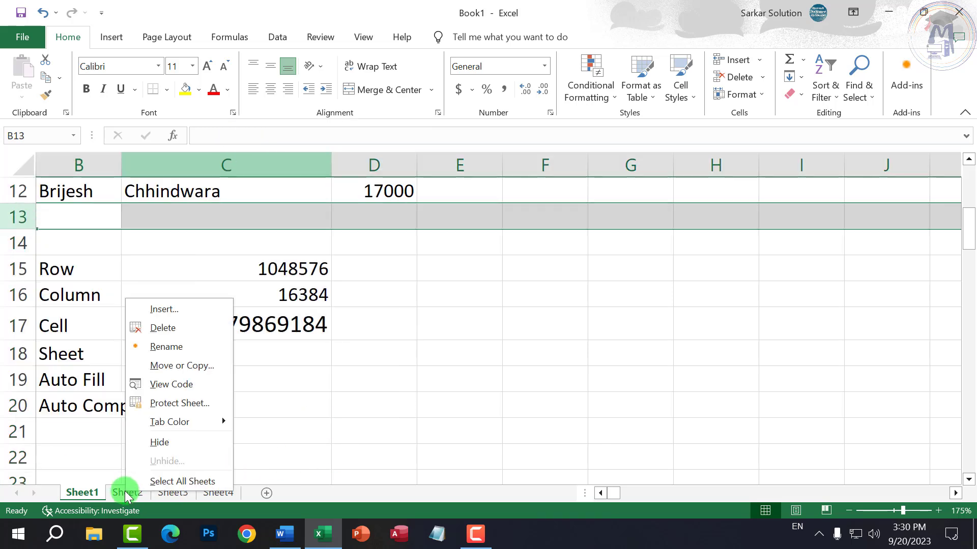
pyautogui.click(111, 493)
pyautogui.click(94, 493)
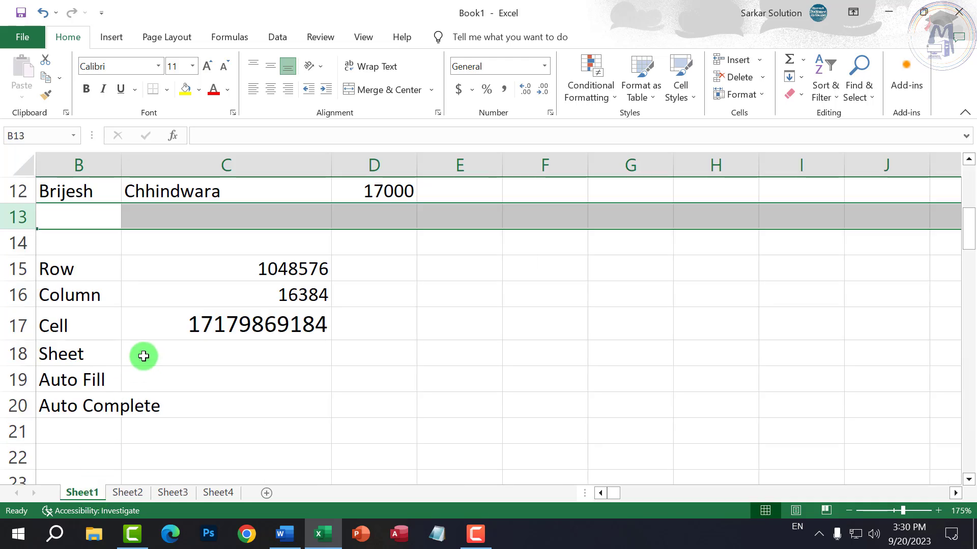
pyautogui.scroll(2, 142, 355)
pyautogui.rightClick(297, 425)
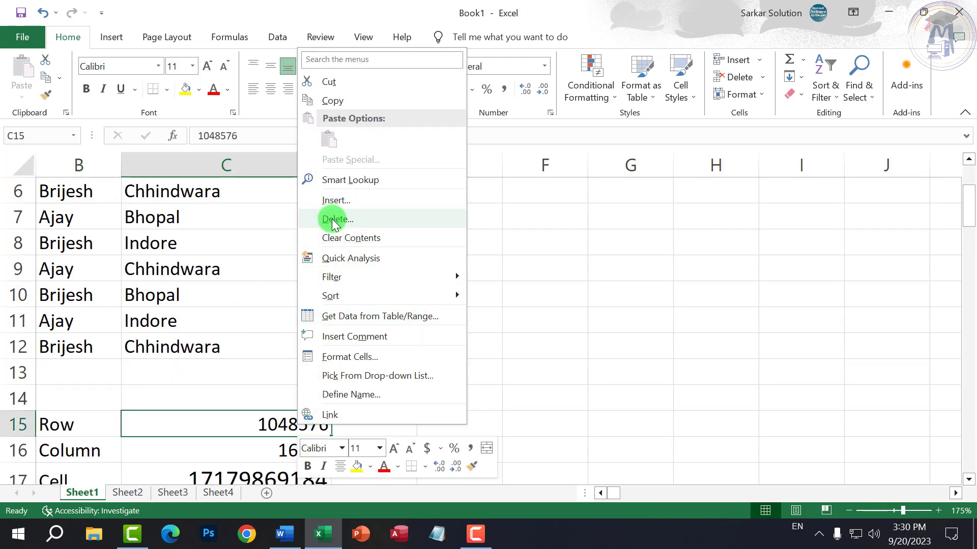
pyautogui.click(604, 371)
pyautogui.scroll(-2, 464, 371)
pyautogui.scroll(2, 387, 341)
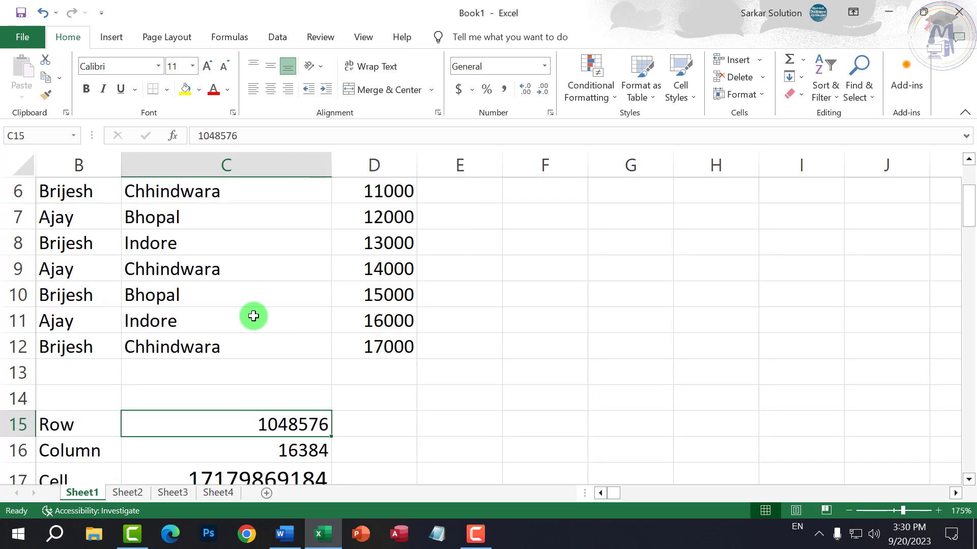
# - Insert a blank cell at C9 with Shift cells down
pyautogui.click(192, 273)
pyautogui.rightClick(192, 271)
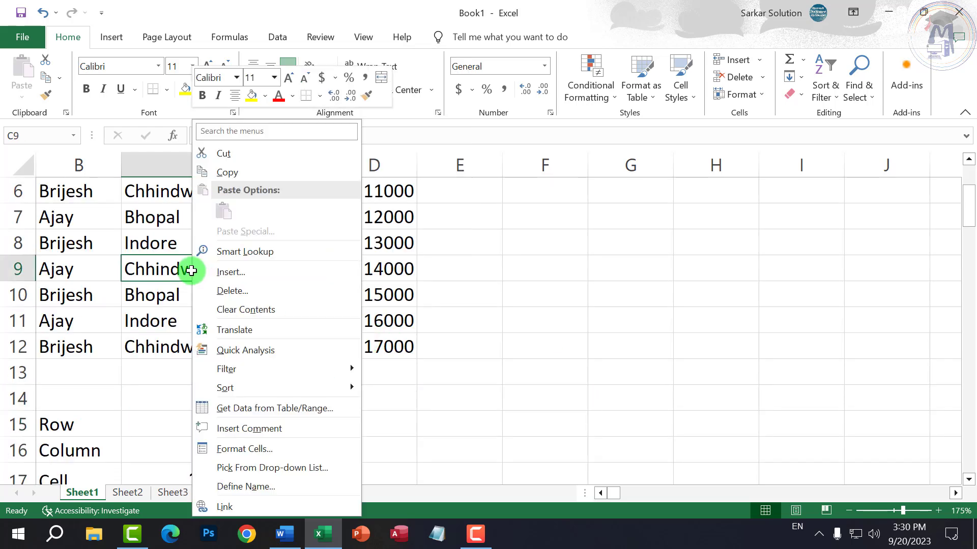
pyautogui.click(223, 273)
pyautogui.moveTo(228, 239); pyautogui.dragTo(460, 222)
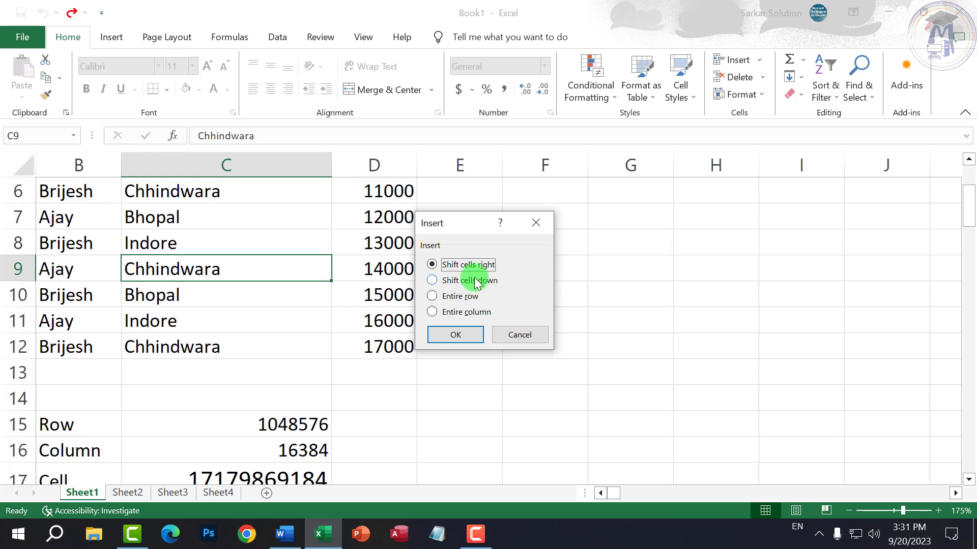
pyautogui.click(476, 281)
pyautogui.click(449, 335)
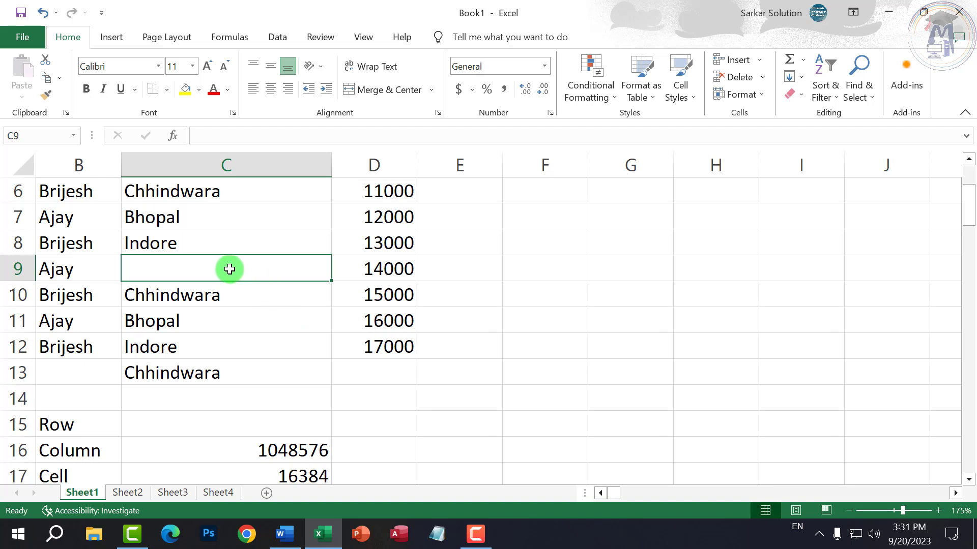
# - Cancel a second Insert dialog on C9, then check the column C and row 10 menus
pyautogui.rightClick(210, 268)
pyautogui.click(251, 296)
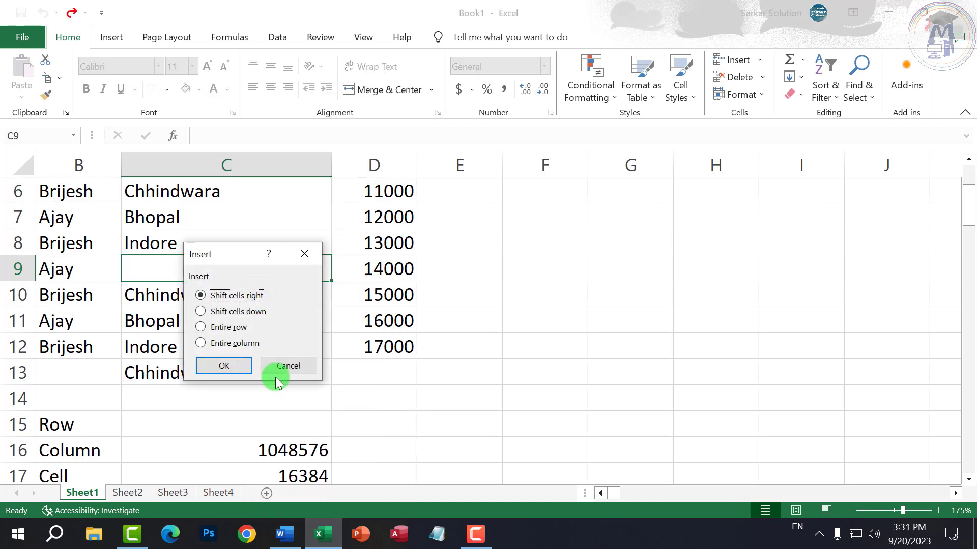
pyautogui.moveTo(298, 365); pyautogui.dragTo(269, 343)
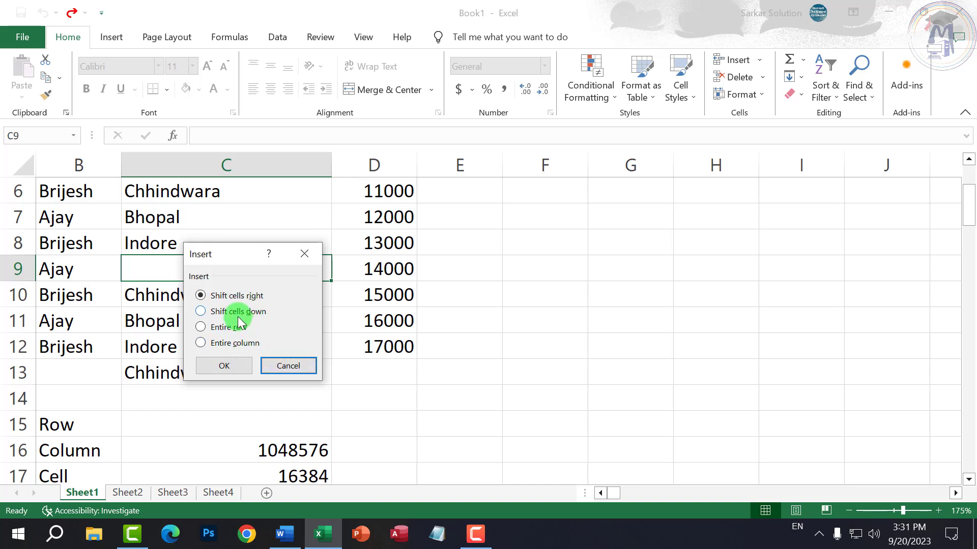
pyautogui.click(279, 367)
pyautogui.rightClick(252, 168)
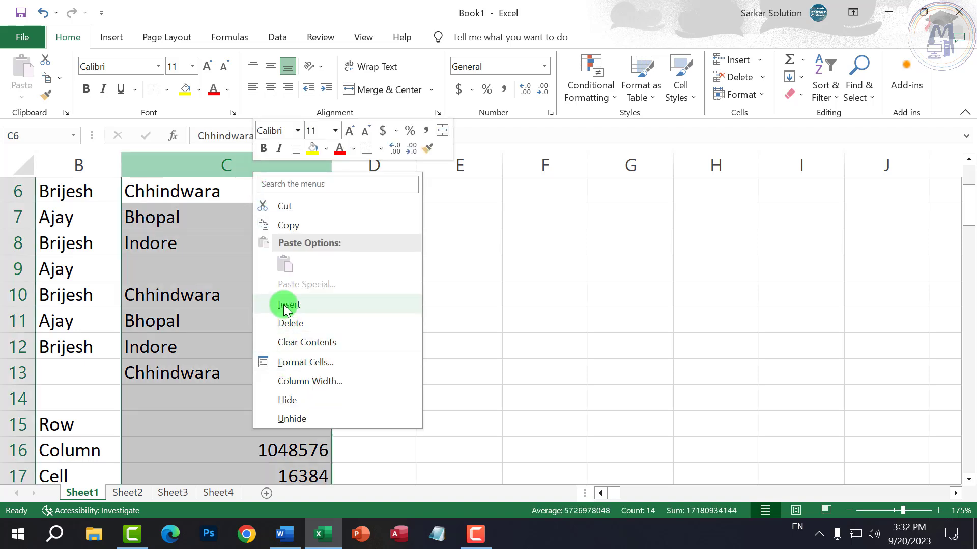
pyautogui.rightClick(18, 295)
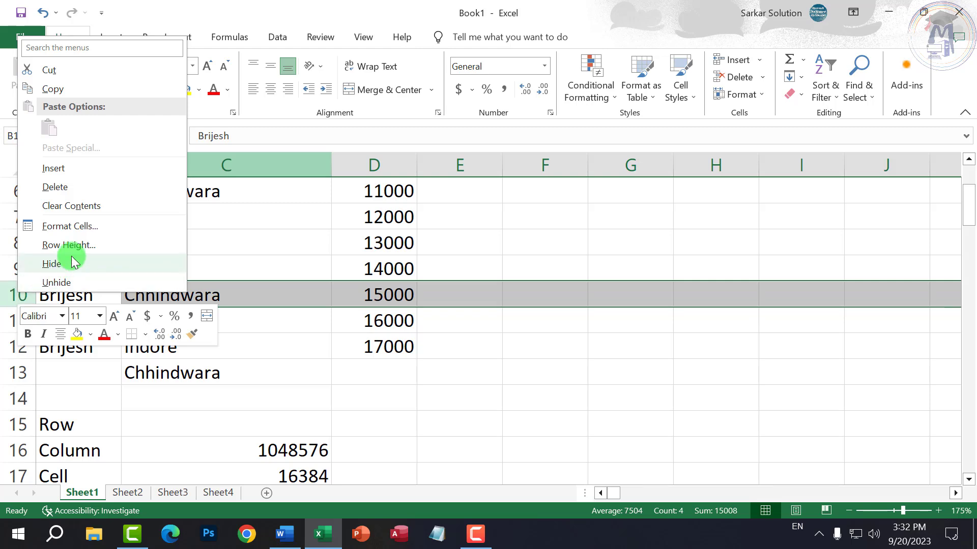
pyautogui.click(209, 269)
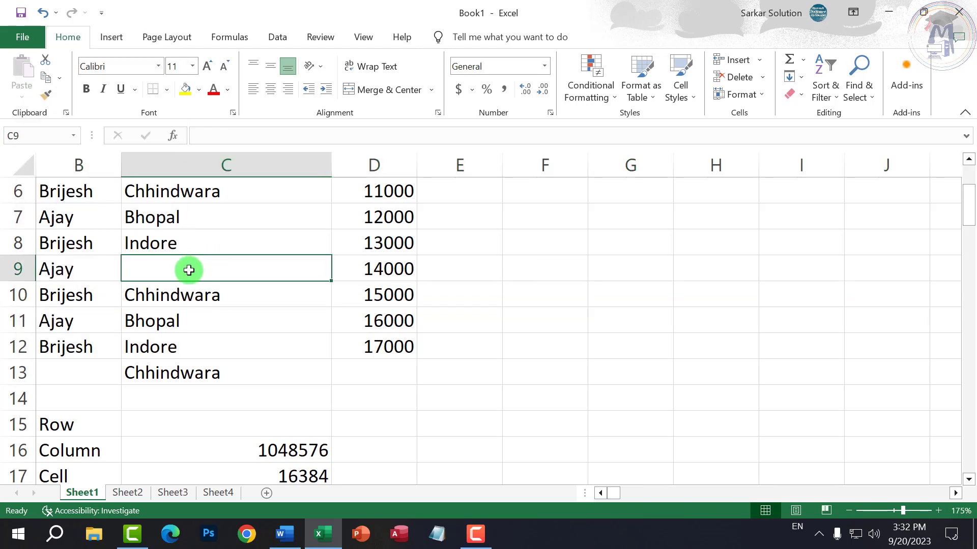
# - Delete C9 with Shift cells up so Chhindwara returns to C9
pyautogui.rightClick(188, 270)
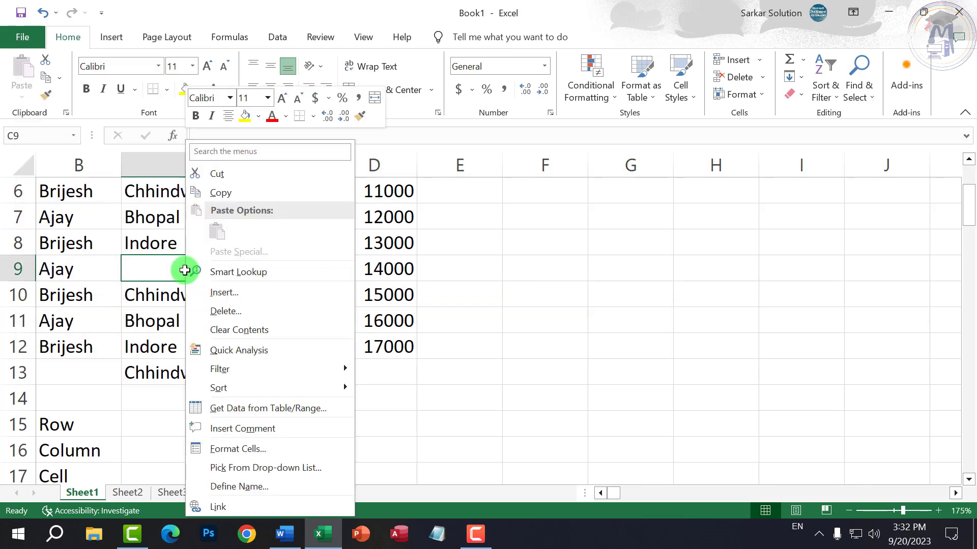
pyautogui.click(227, 312)
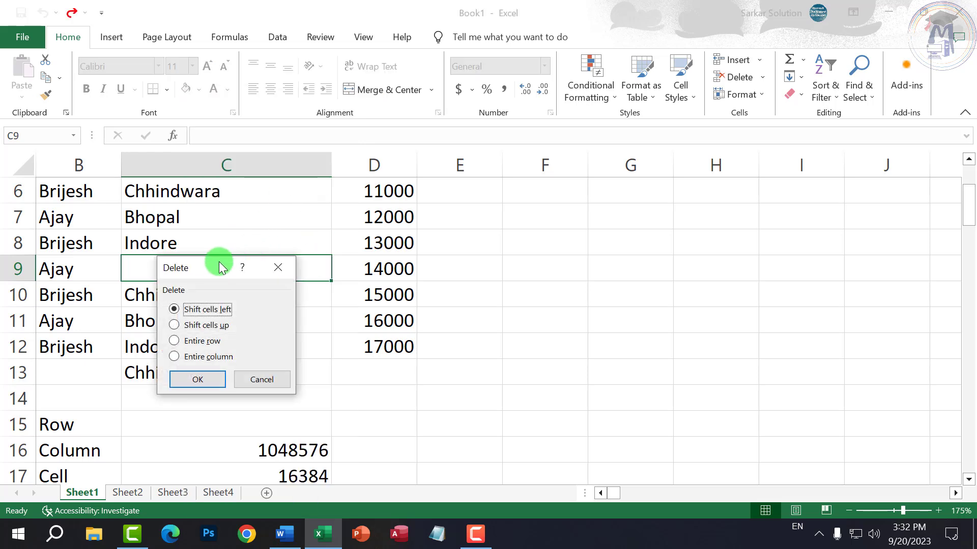
pyautogui.moveTo(218, 264); pyautogui.dragTo(511, 203)
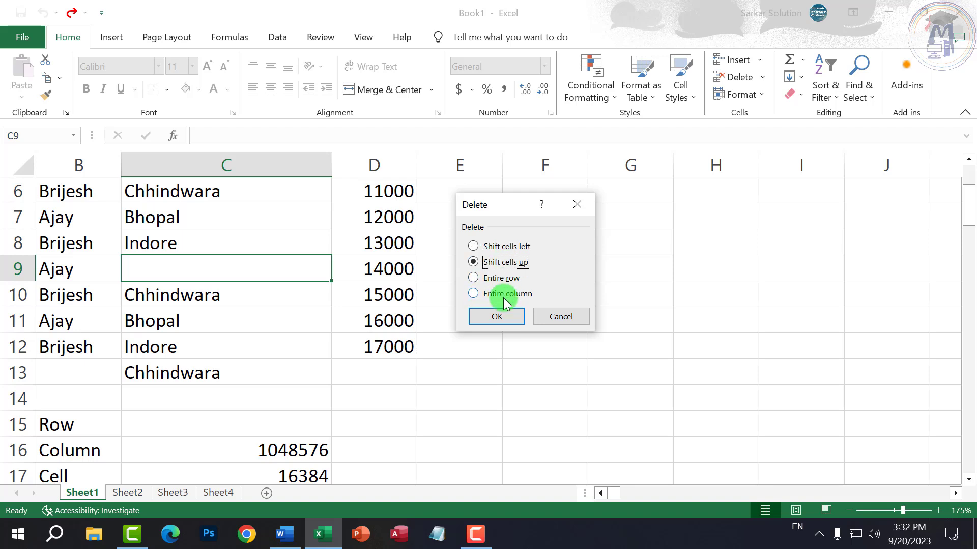
pyautogui.click(498, 317)
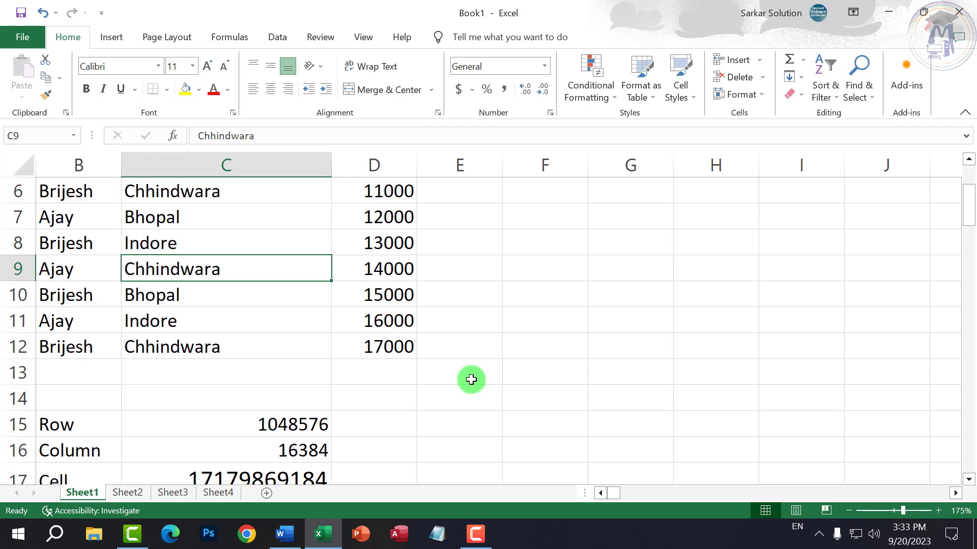
# - Select C7, C8 and column C, then the Name and Address block B2:C6
pyautogui.click(285, 346)
pyautogui.click(275, 270)
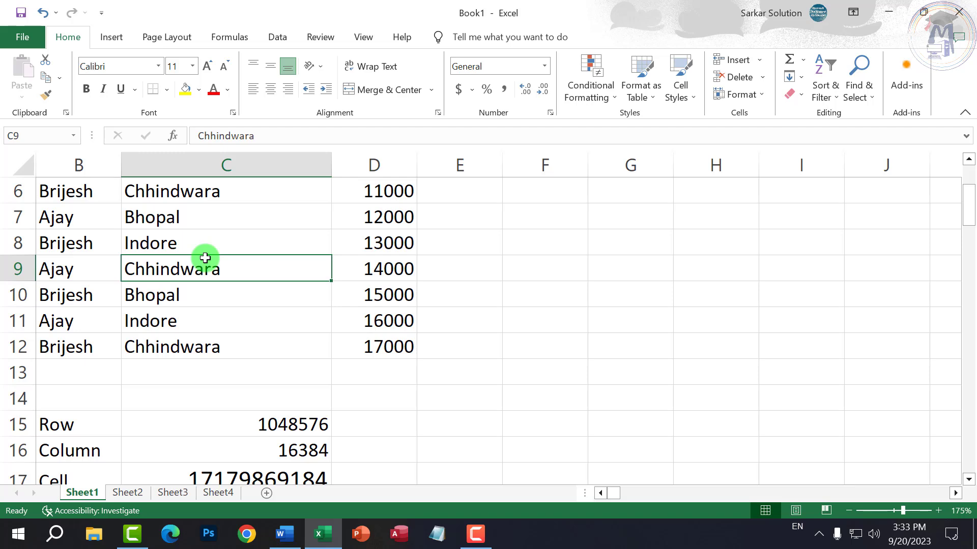
pyautogui.click(197, 295)
pyautogui.scroll(2, 229, 327)
pyautogui.click(219, 346)
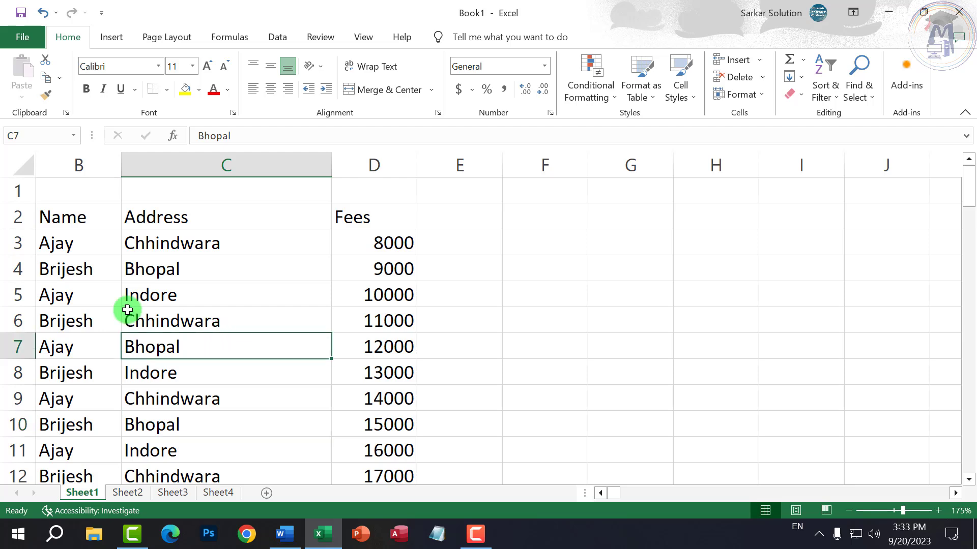
pyautogui.click(142, 366)
pyautogui.click(220, 152)
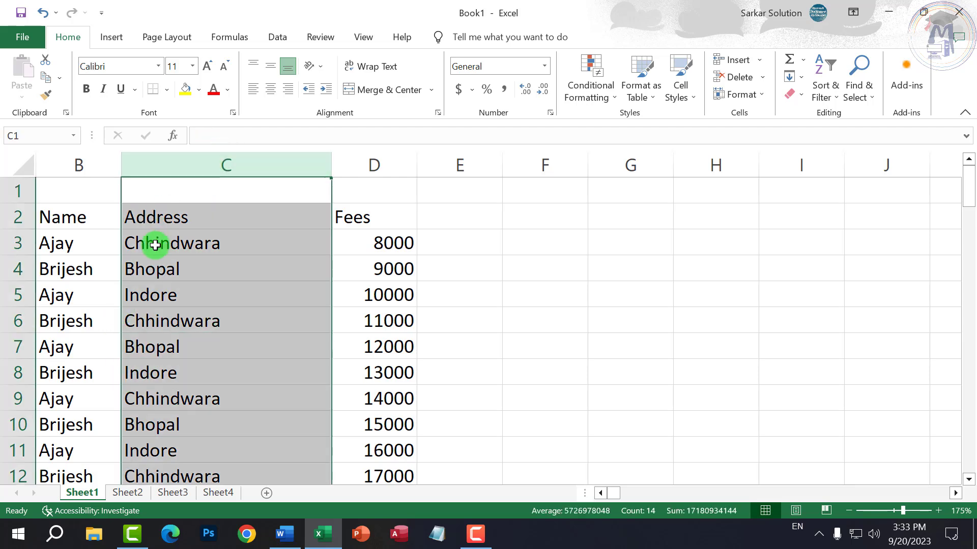
pyautogui.click(155, 245)
pyautogui.moveTo(81, 214); pyautogui.dragTo(321, 310)
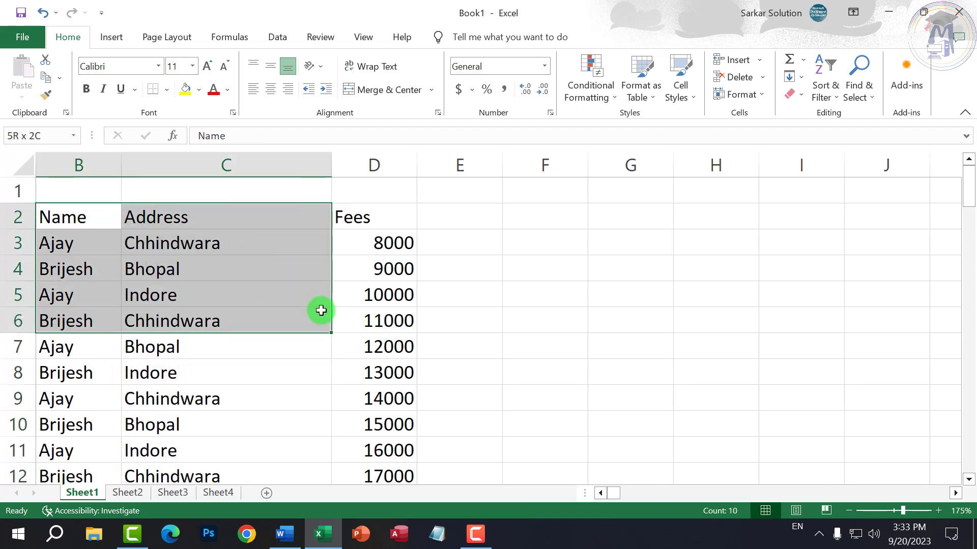
# - Set the paper size to A3 and select A1:D1 for the title
pyautogui.click(167, 36)
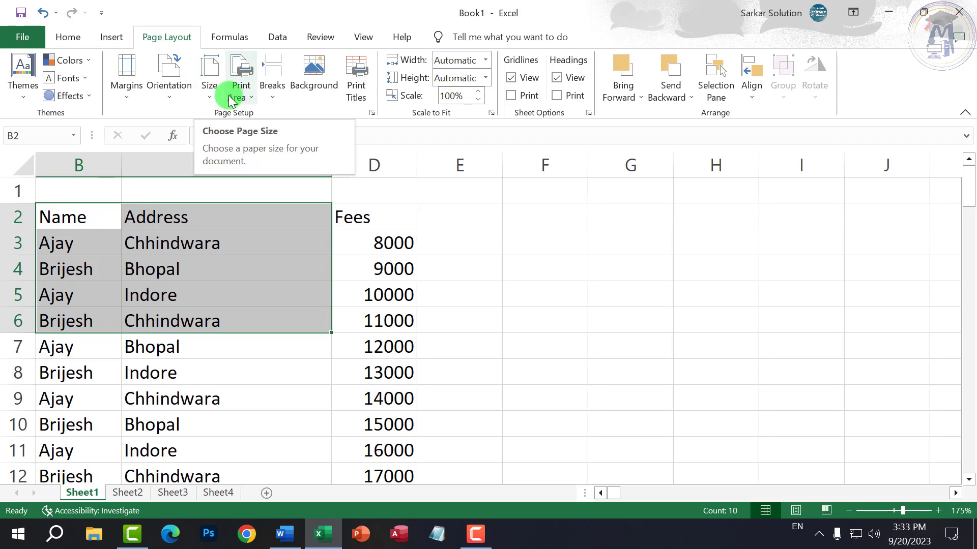
pyautogui.click(206, 87)
pyautogui.click(238, 294)
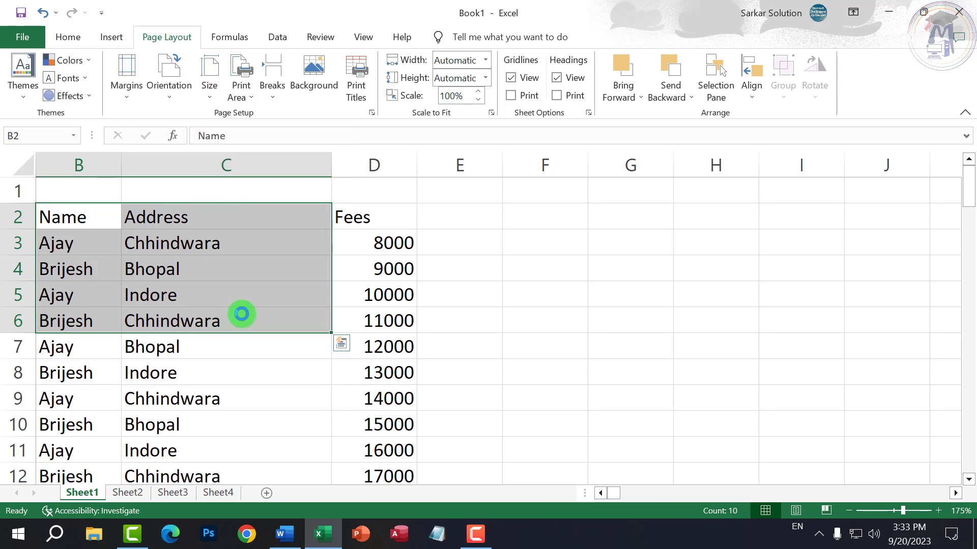
pyautogui.keyDown('ctrl'); pyautogui.scroll(-3, 680, 207); pyautogui.keyUp('ctrl')
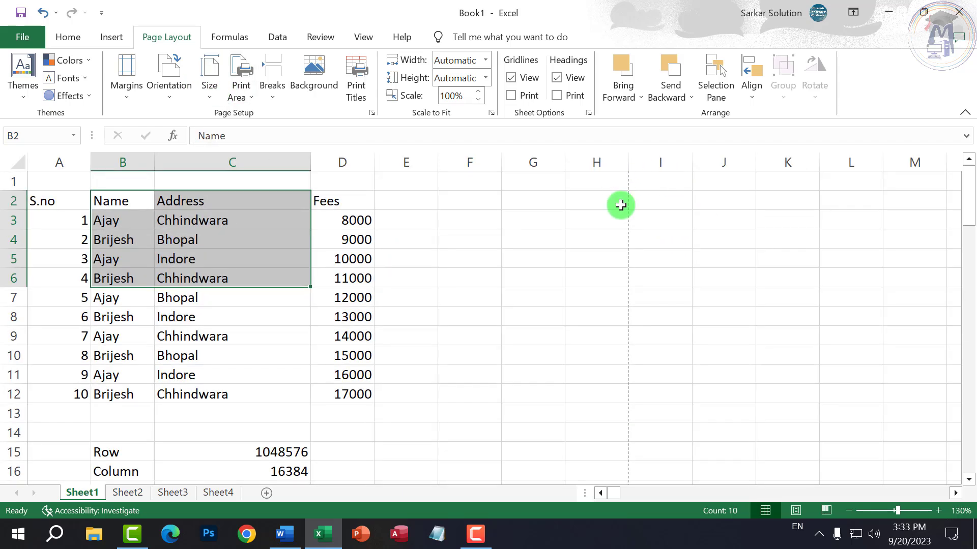
pyautogui.click(229, 203)
pyautogui.moveTo(57, 183); pyautogui.dragTo(332, 174)
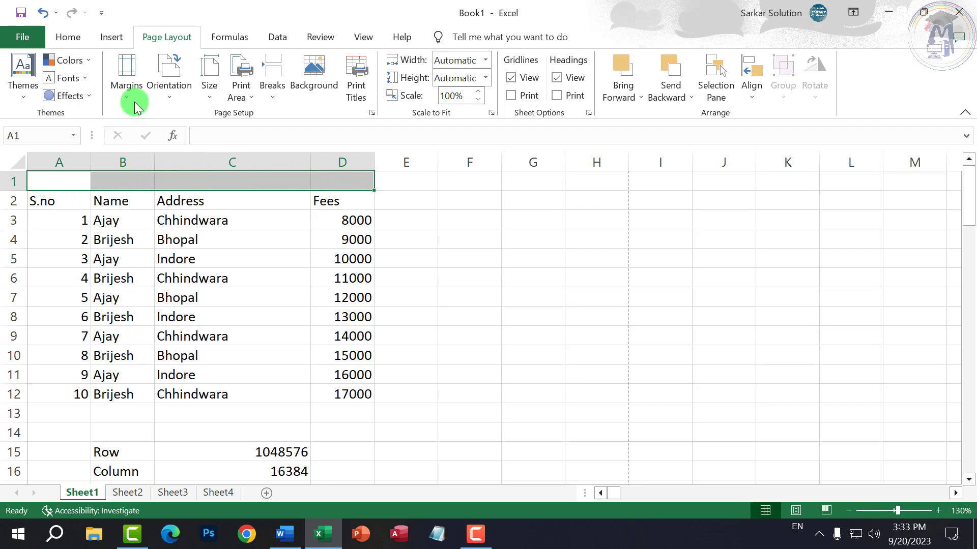
# - Merge & Center A1:D1 and enter the title 'Student Information'
pyautogui.click(74, 35)
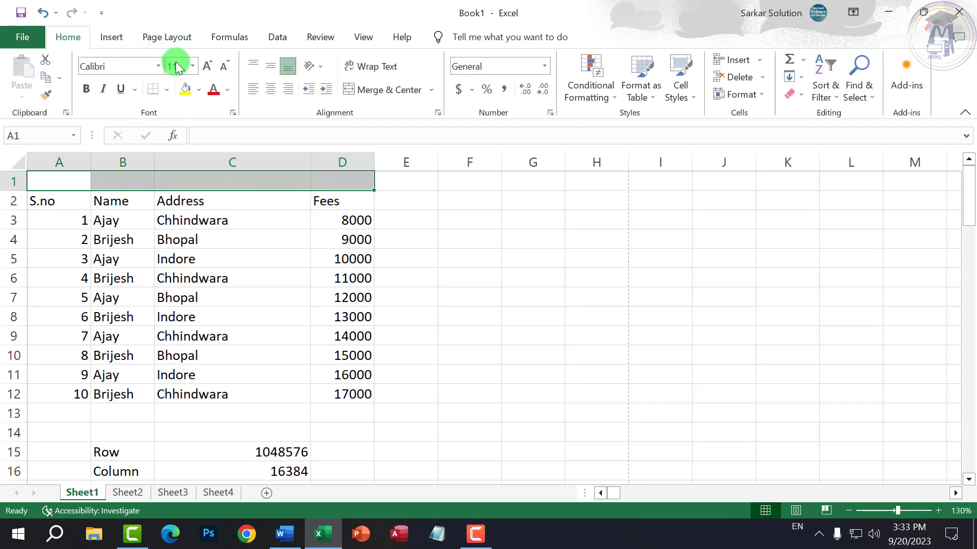
pyautogui.click(392, 92)
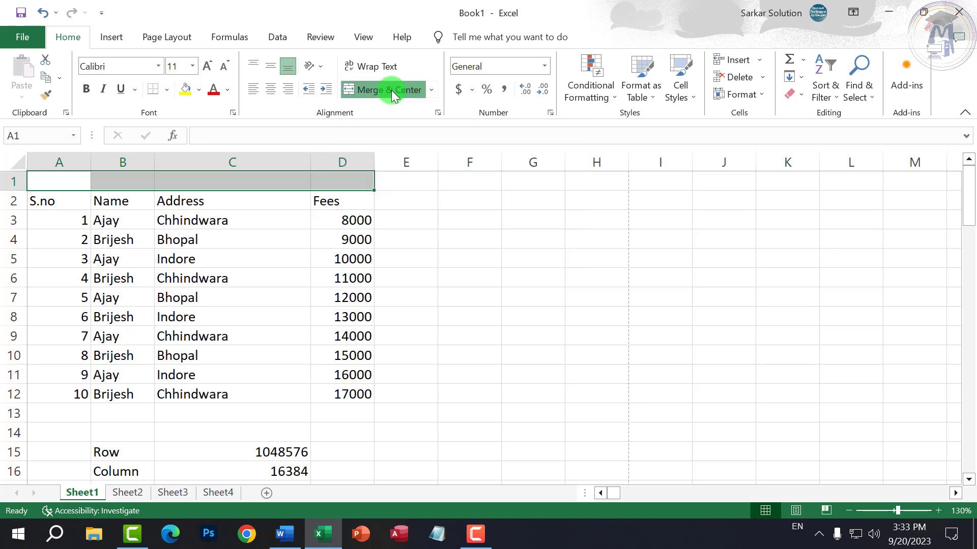
pyautogui.write('Student')
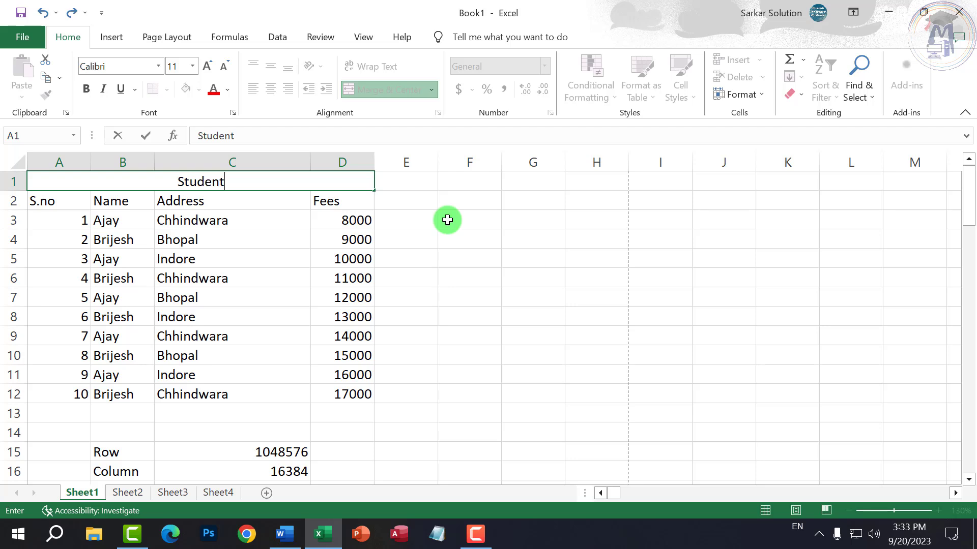
pyautogui.write(' Information')
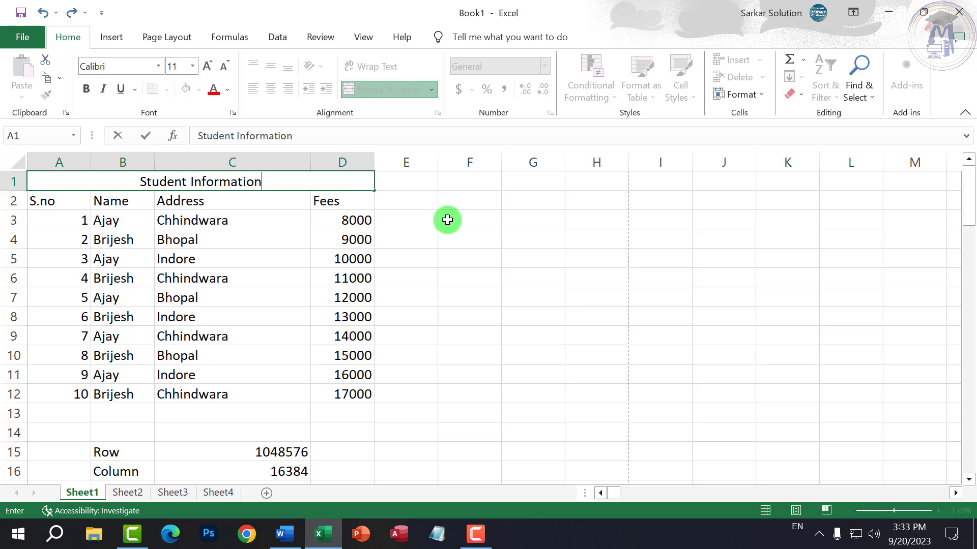
pyautogui.press('Return')
# - Make the title bold, two sizes larger and red
pyautogui.click(255, 182)
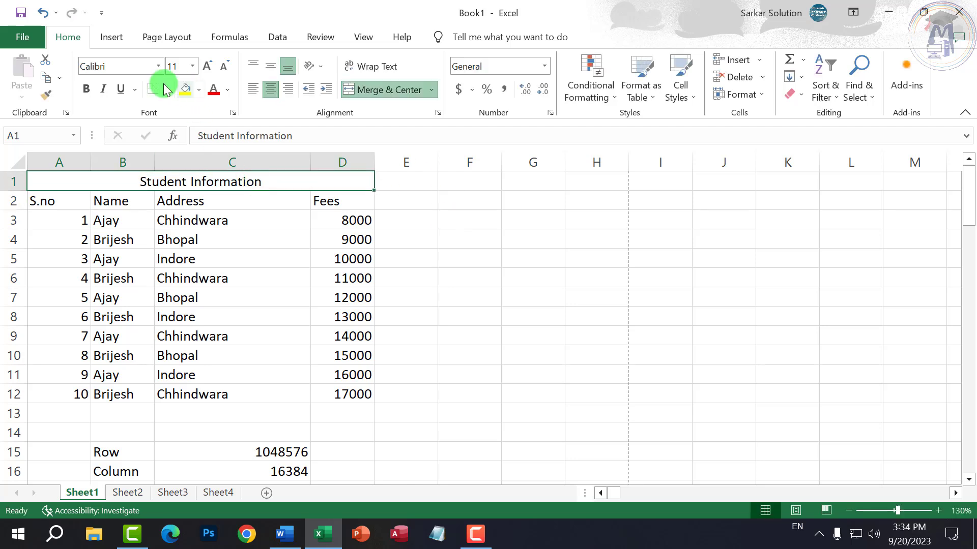
pyautogui.click(86, 89)
pyautogui.click(207, 66)
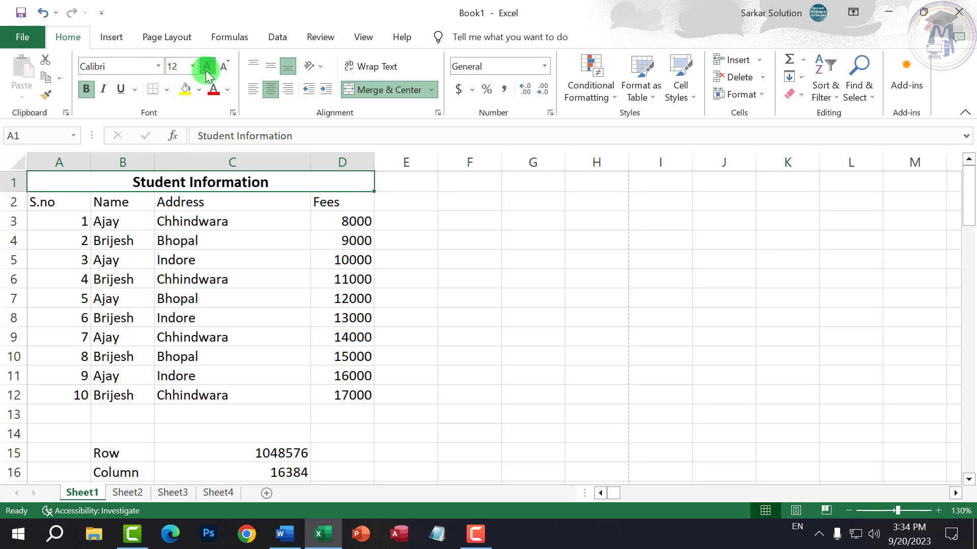
pyautogui.click(207, 67)
pyautogui.click(207, 67)
pyautogui.click(214, 90)
pyautogui.click(227, 90)
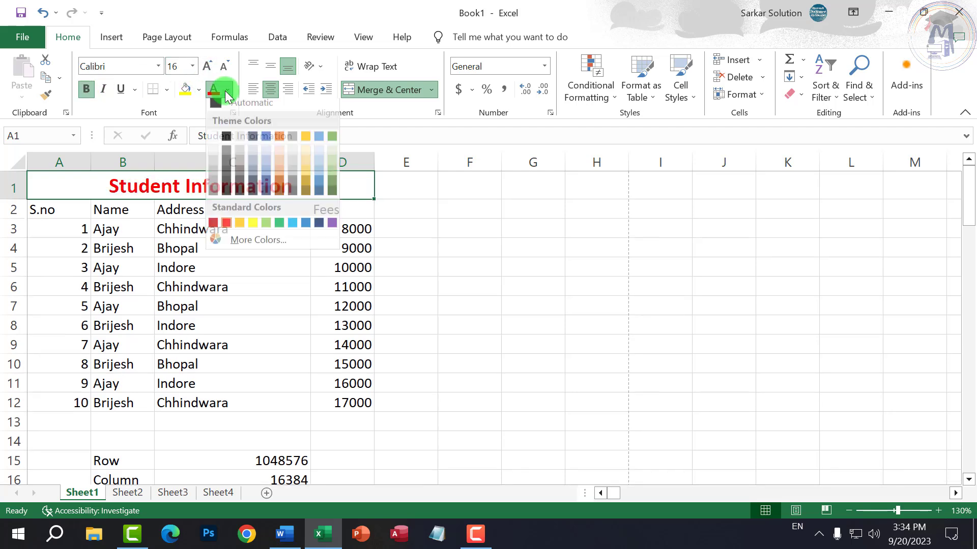
pyautogui.click(227, 229)
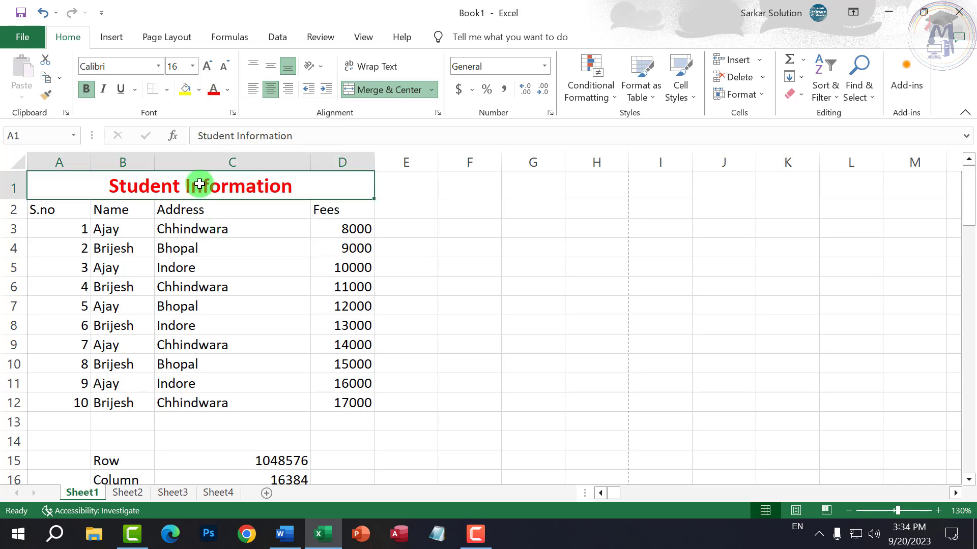
pyautogui.moveTo(48, 209); pyautogui.dragTo(331, 409)
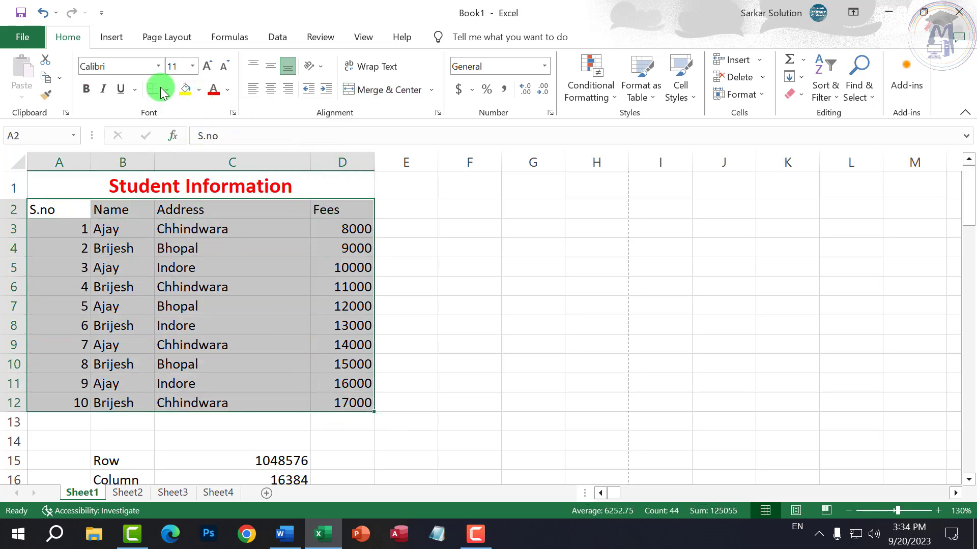
# - Increase the table text in A2:D12 to 18 point
pyautogui.click(208, 67)
pyautogui.click(208, 67)
pyautogui.click(208, 66)
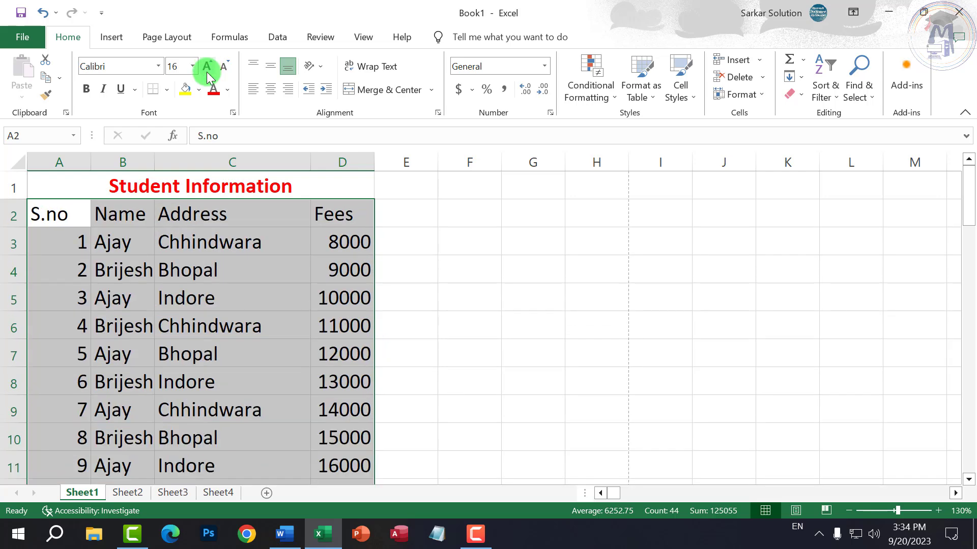
# - Enlarge the merged title further and widen column B so names like Brijesh fit
pyautogui.click(207, 67)
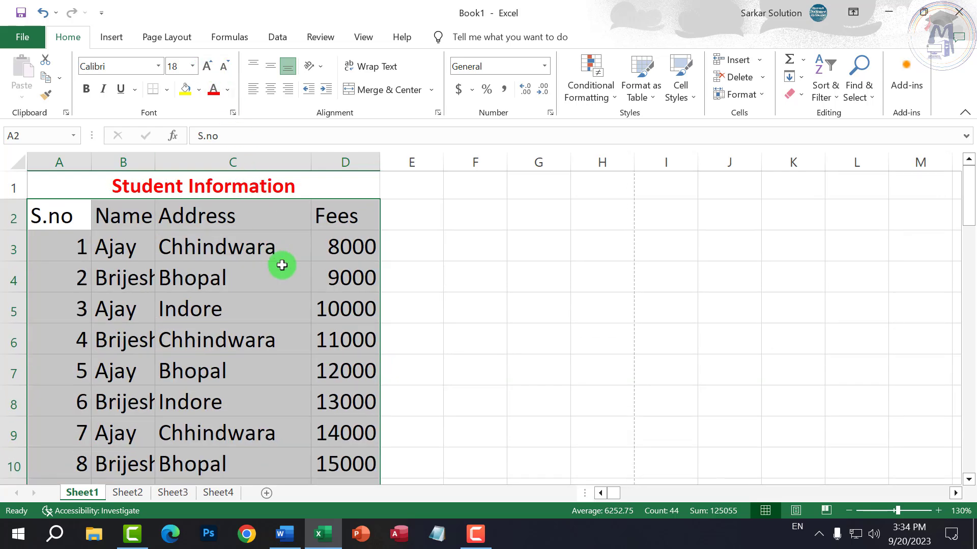
pyautogui.click(282, 265)
pyautogui.click(232, 186)
pyautogui.click(207, 67)
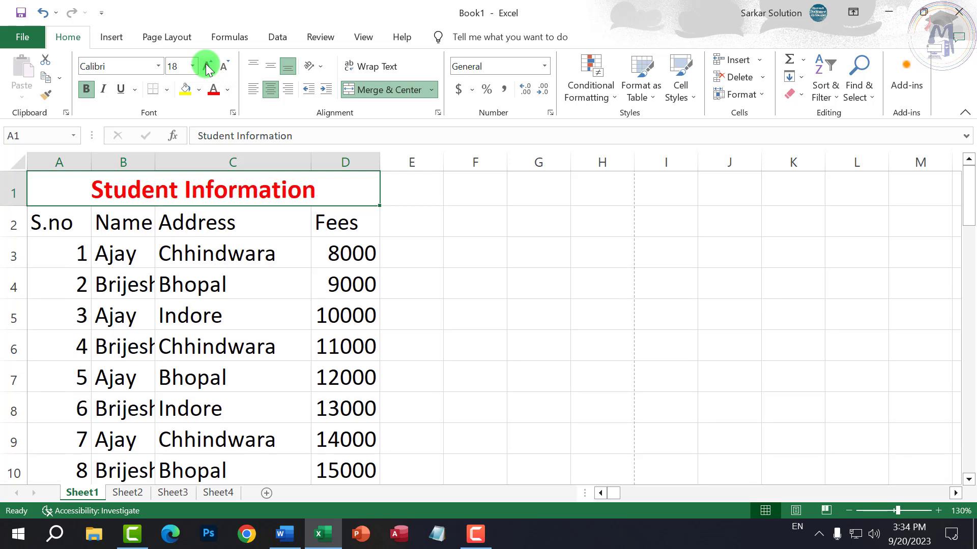
pyautogui.click(207, 67)
pyautogui.click(168, 279)
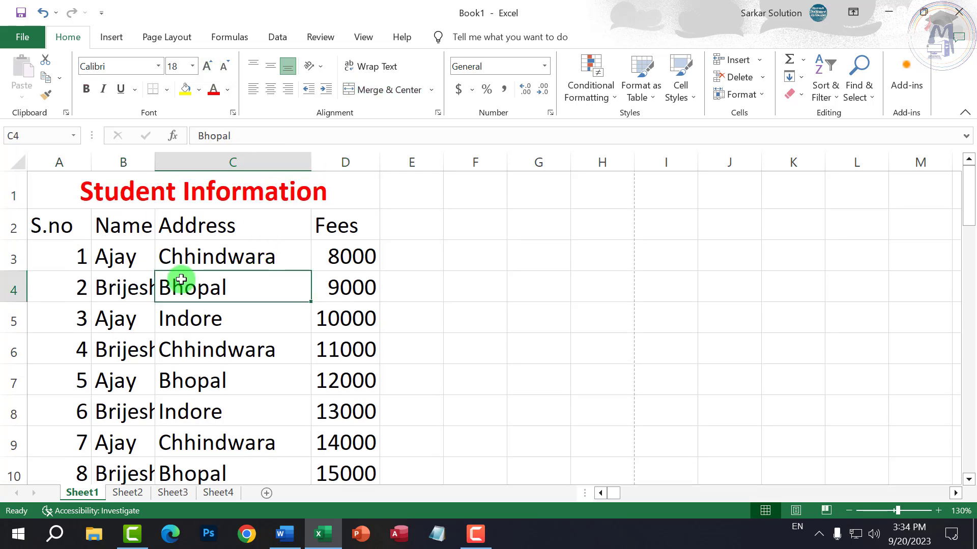
pyautogui.click(145, 273)
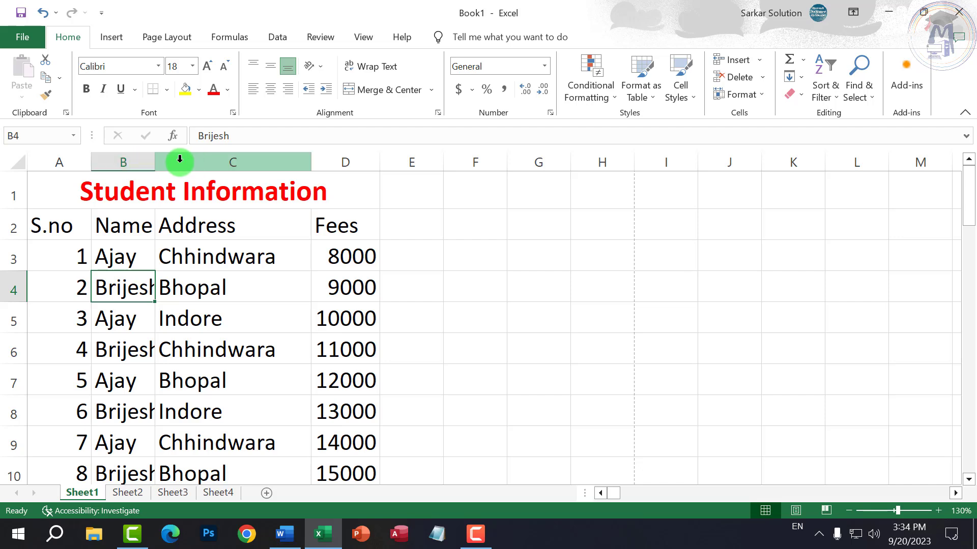
pyautogui.moveTo(154, 159); pyautogui.dragTo(263, 161)
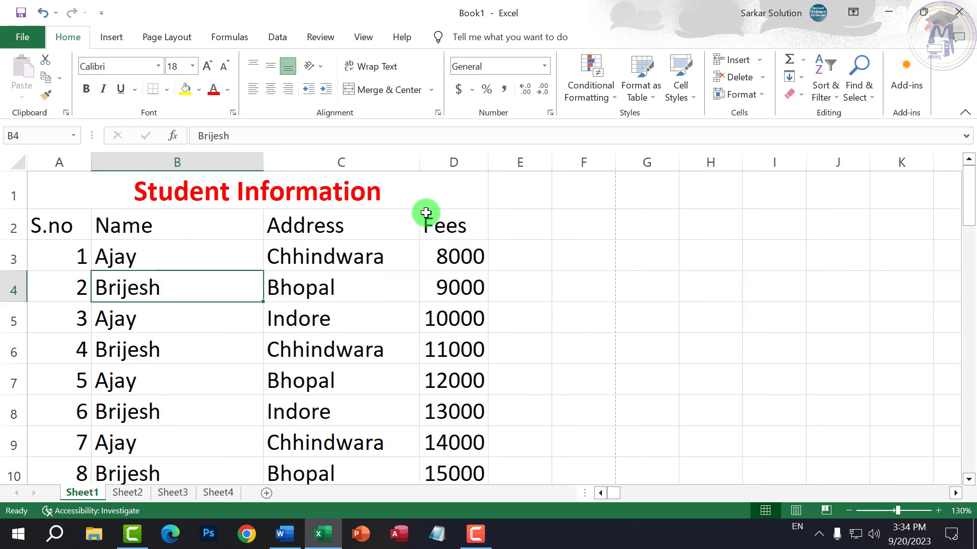
# - Widen the Address column C and Fees column D, then check cells D3, B3 and A2
pyautogui.moveTo(421, 161); pyautogui.dragTo(488, 161)
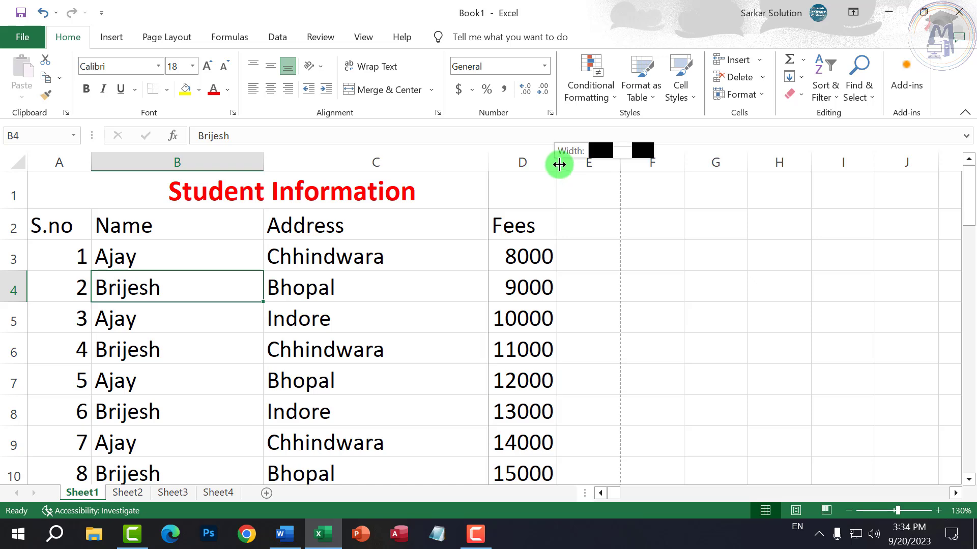
pyautogui.moveTo(558, 163); pyautogui.dragTo(604, 154)
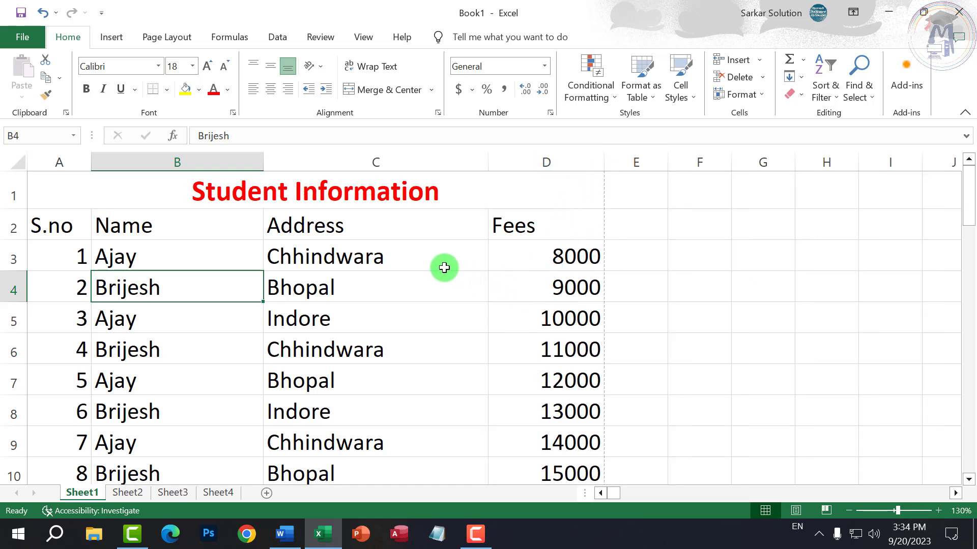
pyautogui.scroll(-1, 550, 257)
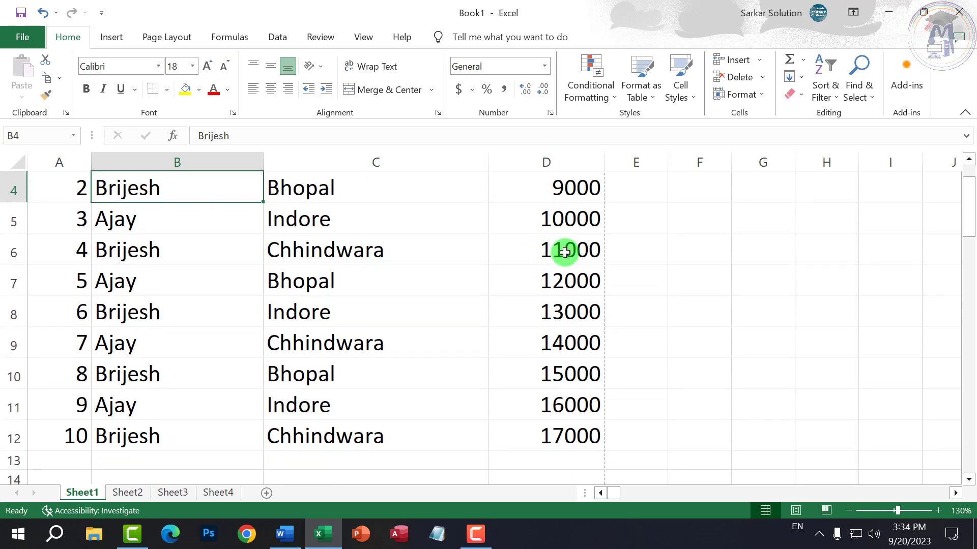
pyautogui.scroll(1, 550, 258)
pyautogui.click(557, 256)
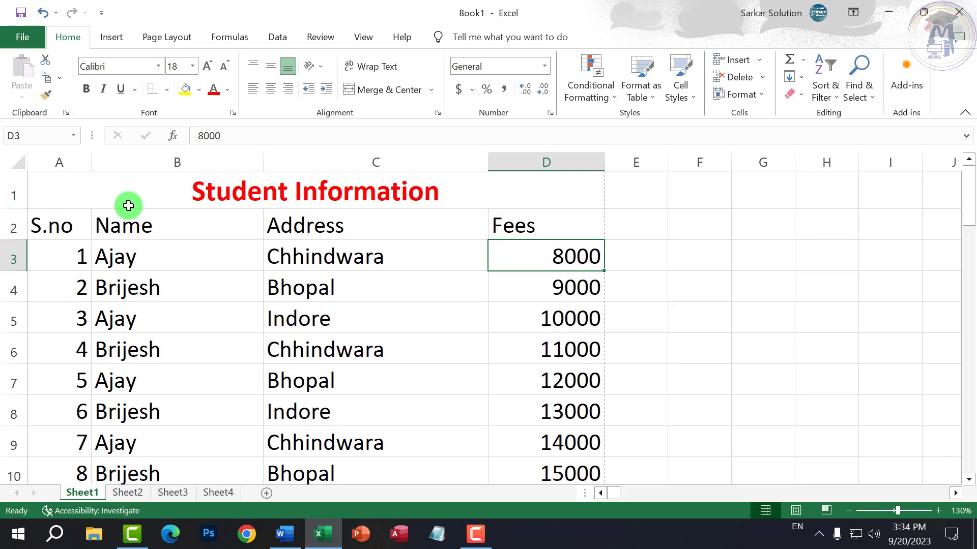
pyautogui.click(104, 244)
pyautogui.click(81, 225)
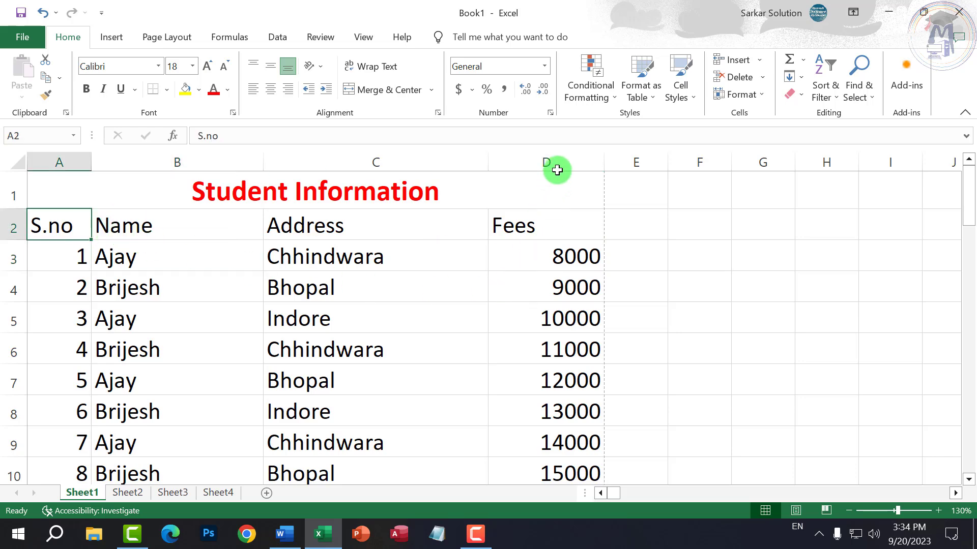
pyautogui.scroll(-2, 343, 273)
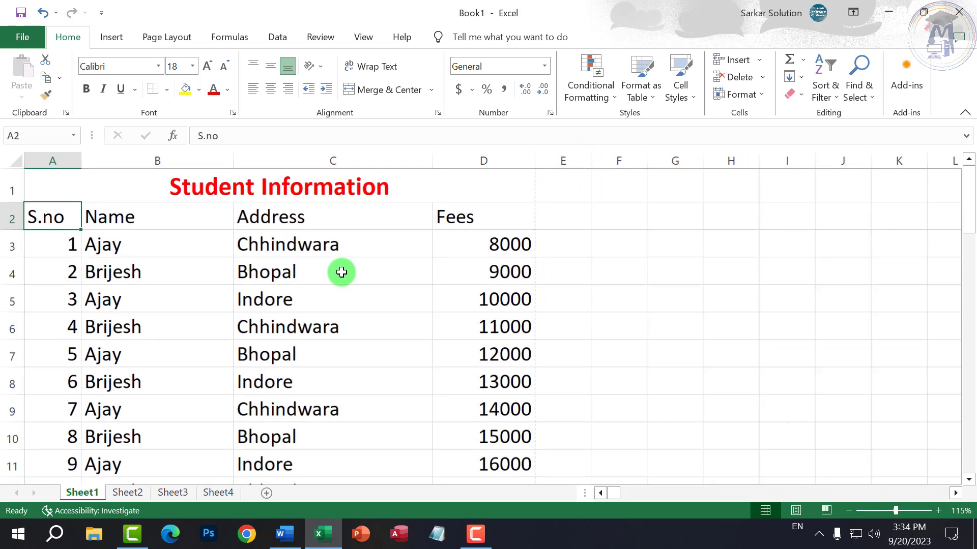
# - Show the print preview of the Student Information sheet from File > Print
pyautogui.click(17, 39)
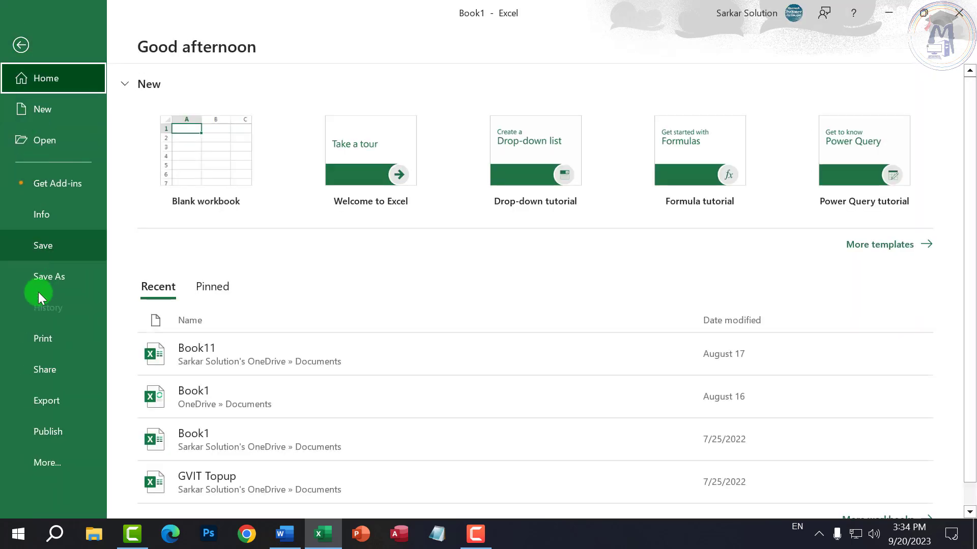
pyautogui.click(49, 342)
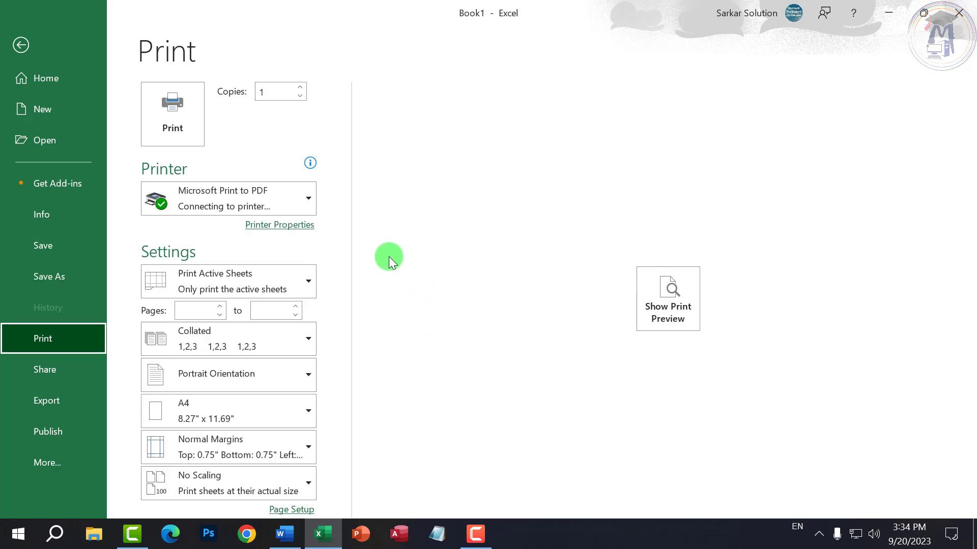
pyautogui.click(681, 301)
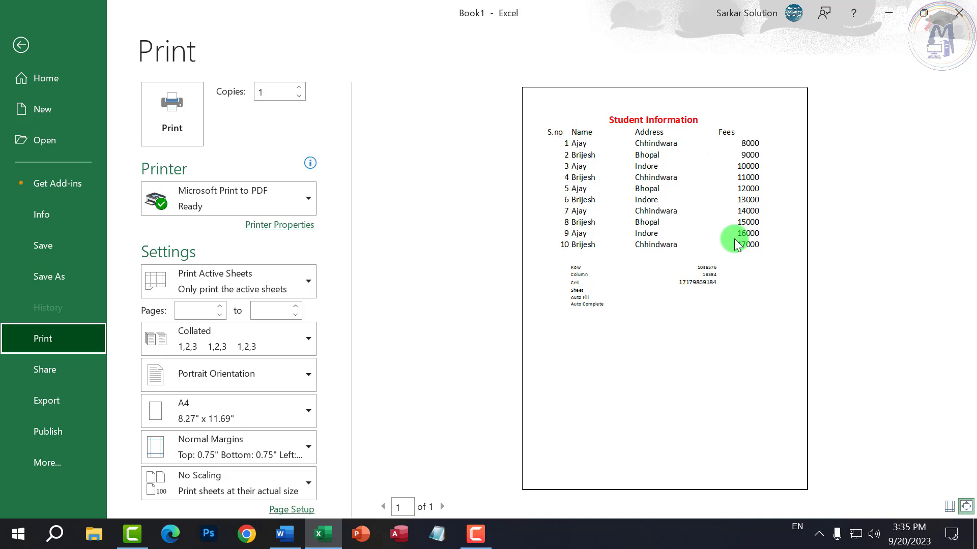
# - Apply All Borders to the student table range A2:D12
pyautogui.click(23, 45)
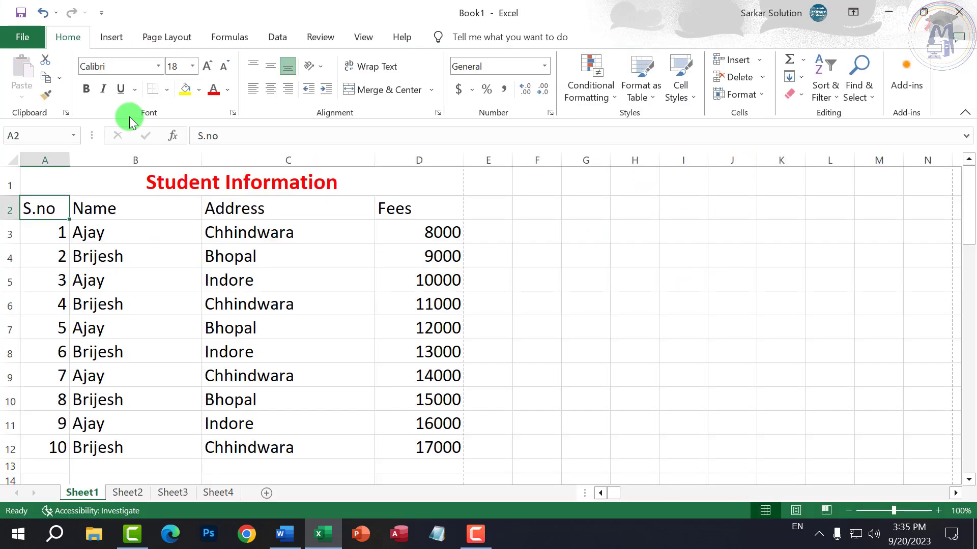
pyautogui.click(264, 281)
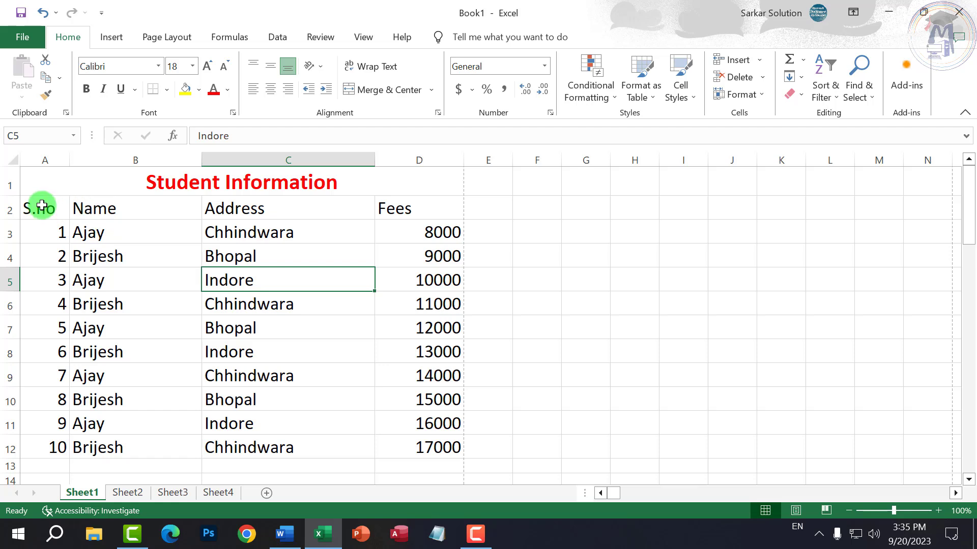
pyautogui.moveTo(42, 206); pyautogui.dragTo(420, 447)
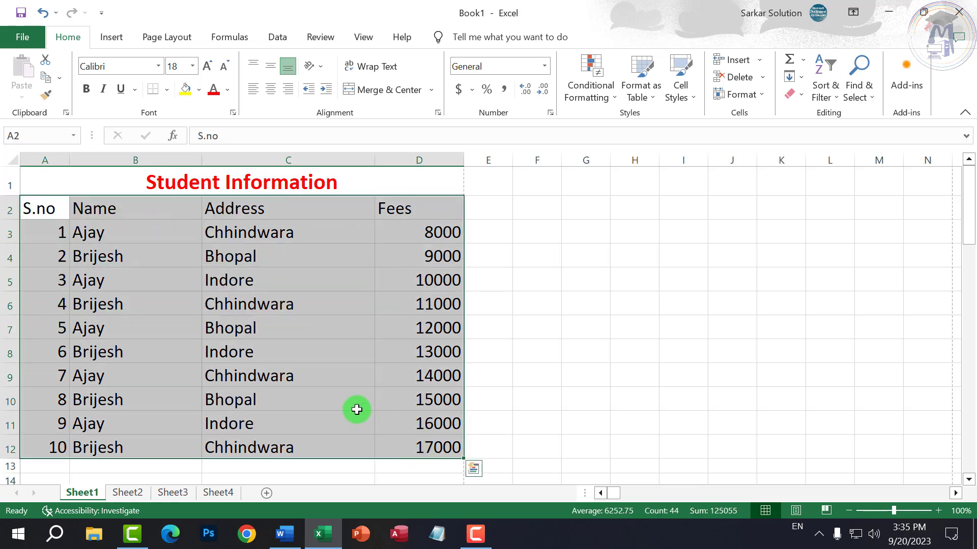
pyautogui.click(301, 376)
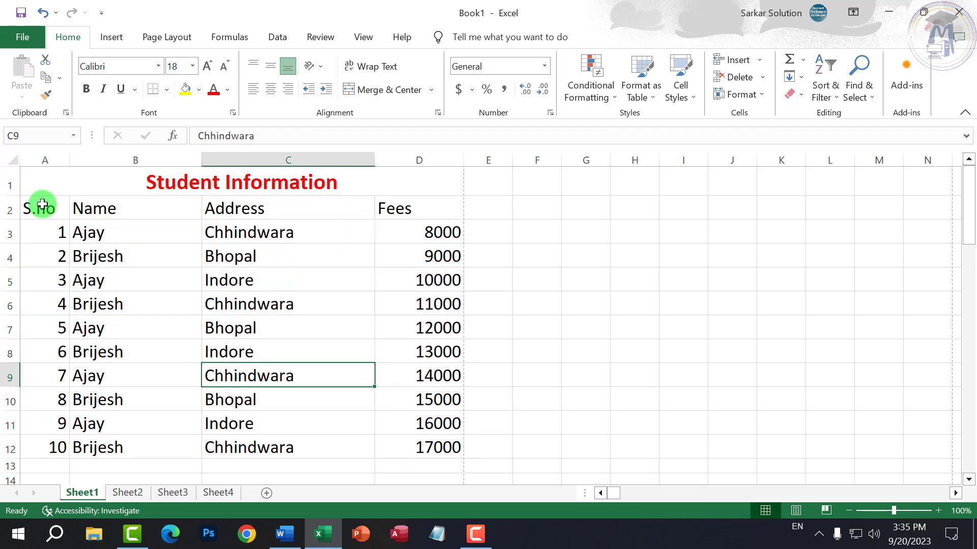
pyautogui.moveTo(41, 205); pyautogui.dragTo(404, 447)
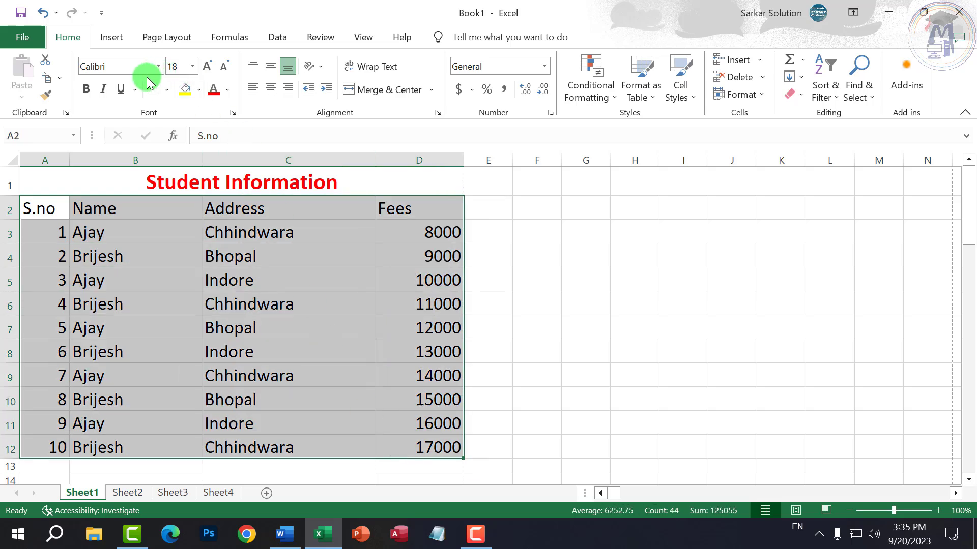
pyautogui.click(167, 90)
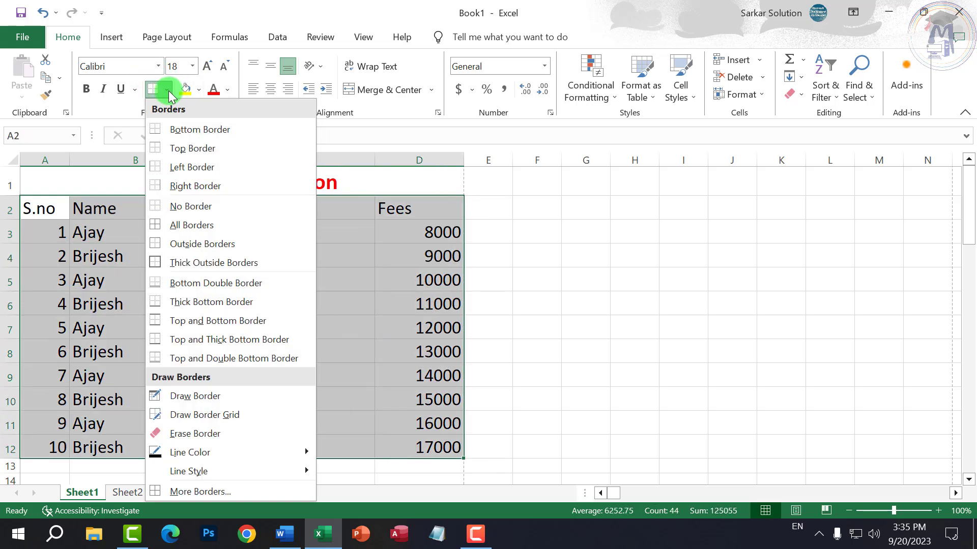
pyautogui.click(179, 227)
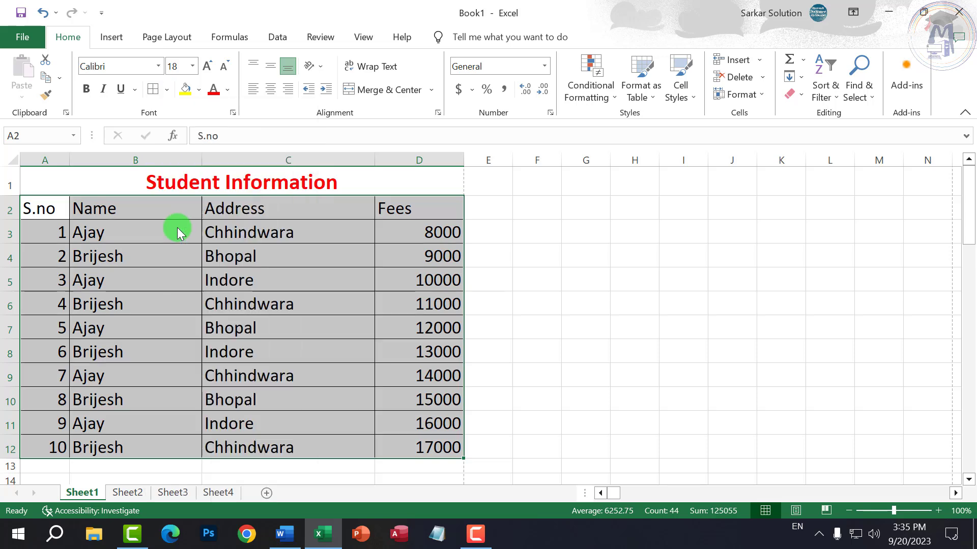
# - Open the print preview of the bordered table again
pyautogui.click(24, 39)
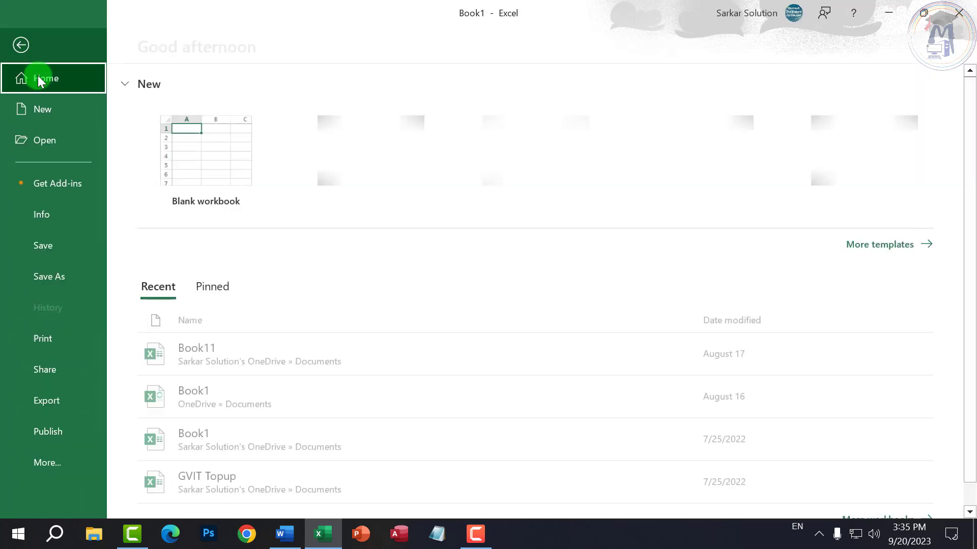
pyautogui.click(71, 337)
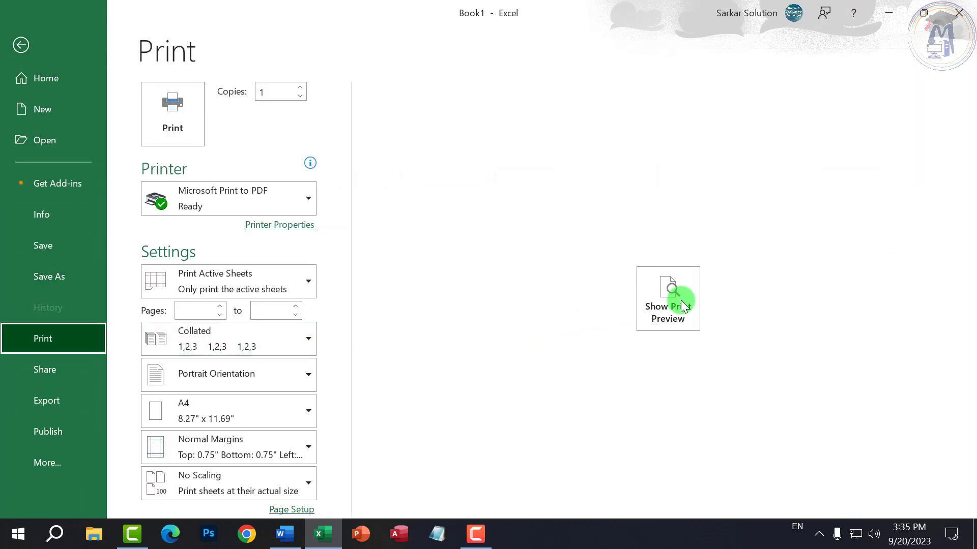
pyautogui.click(680, 300)
pyautogui.click(724, 148)
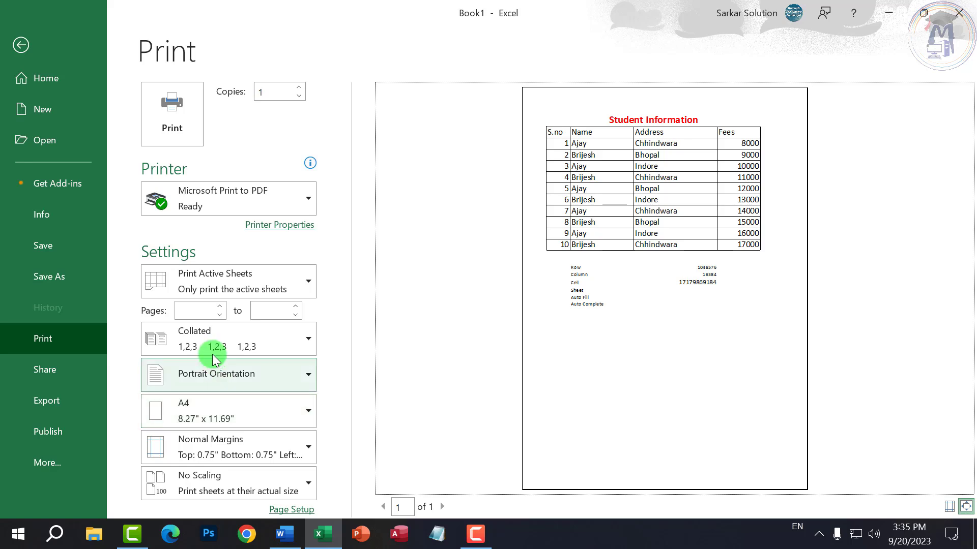
# - Set the Pages range to start at 1, trying 1 and 5 as the end page before clearing it
pyautogui.click(203, 312)
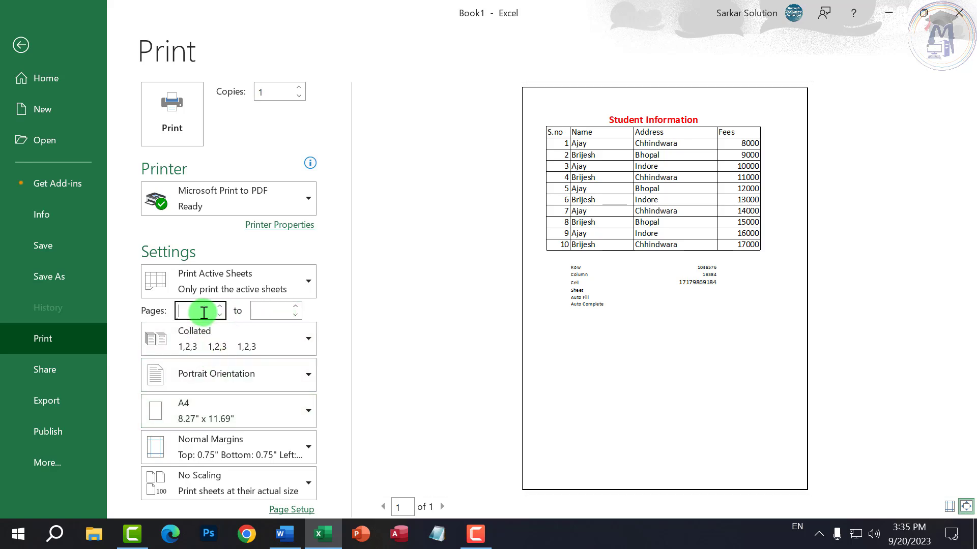
pyautogui.click(259, 311)
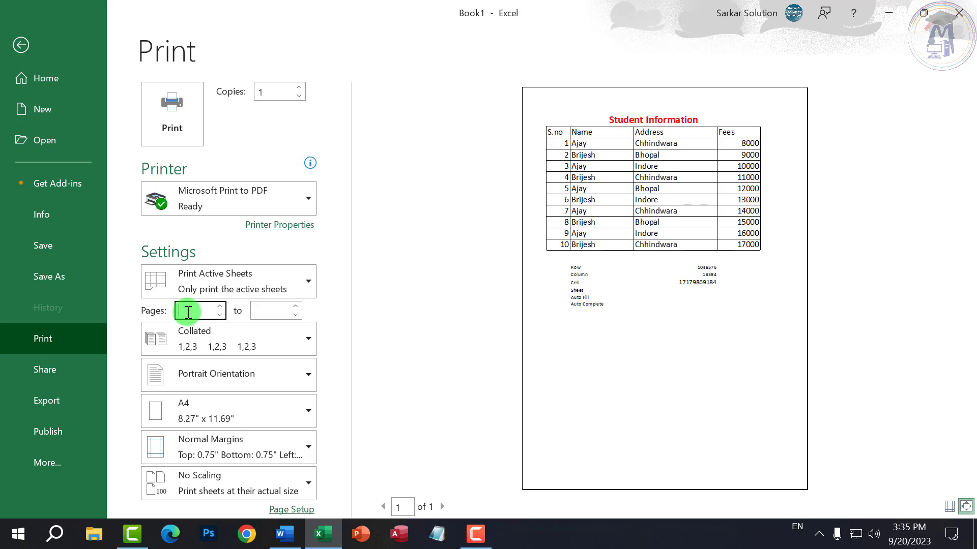
pyautogui.write('1')
pyautogui.click(259, 310)
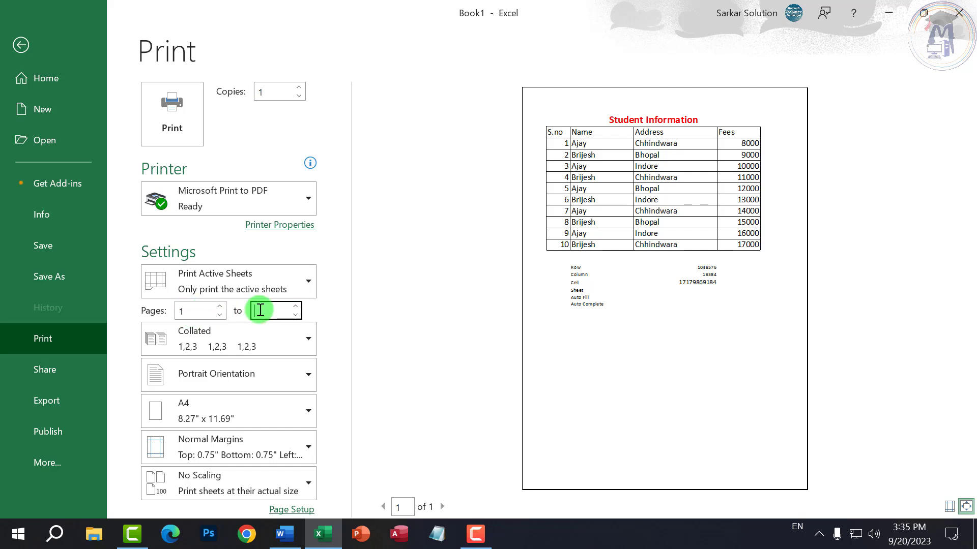
pyautogui.click(308, 377)
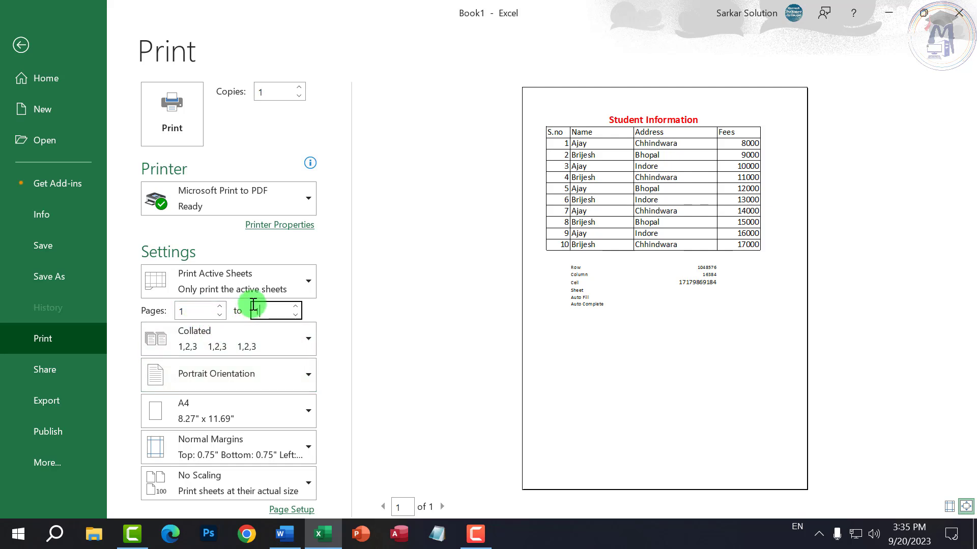
pyautogui.write('1')
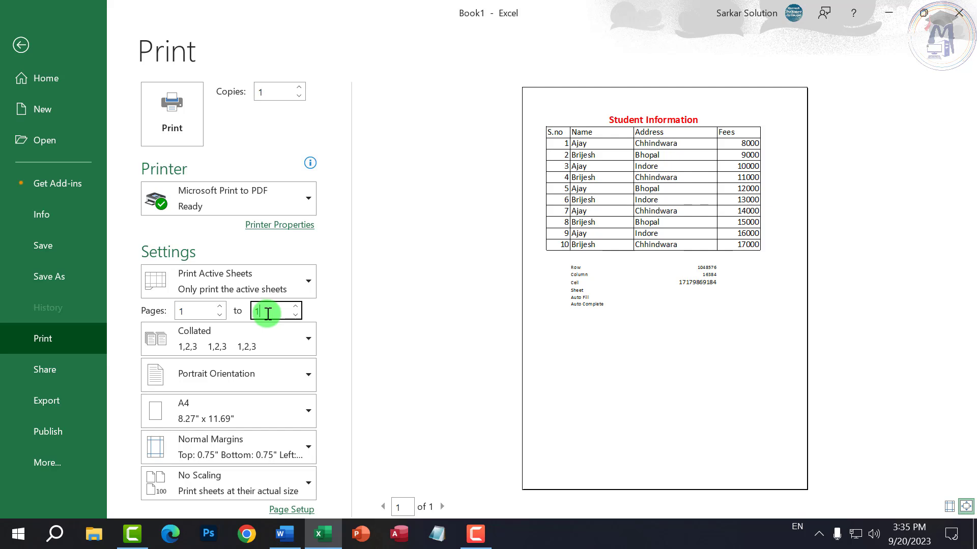
pyautogui.doubleClick(279, 311)
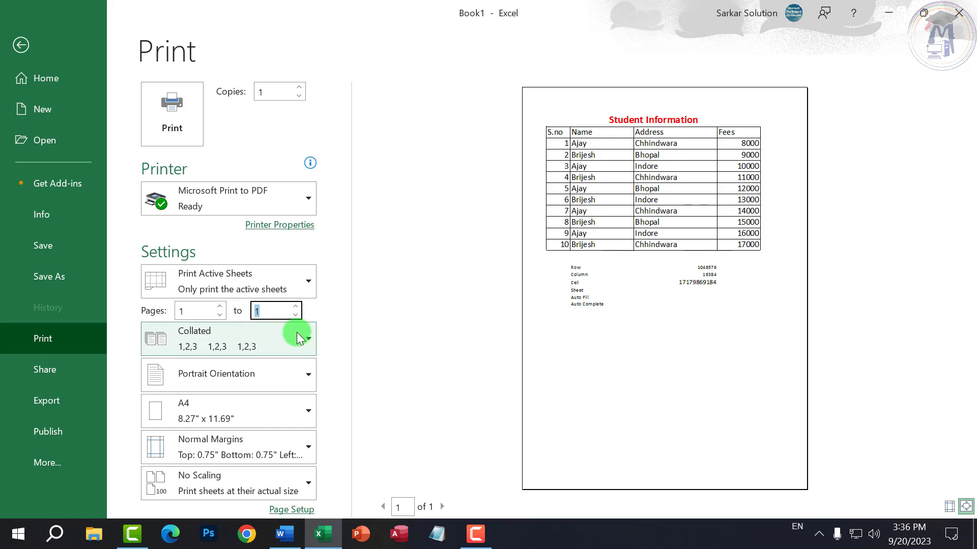
pyautogui.write('5')
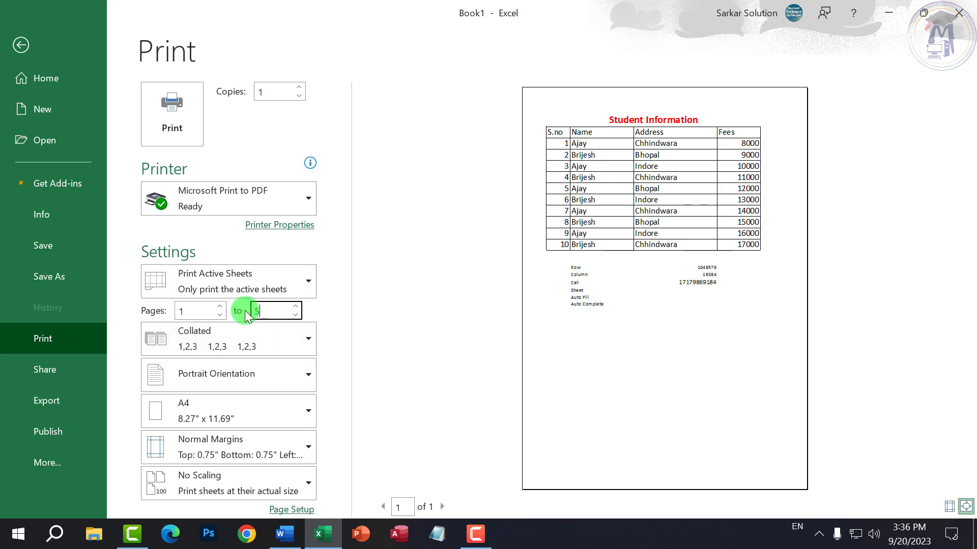
pyautogui.moveTo(255, 310); pyautogui.dragTo(273, 314)
pyautogui.press('BackSpace')
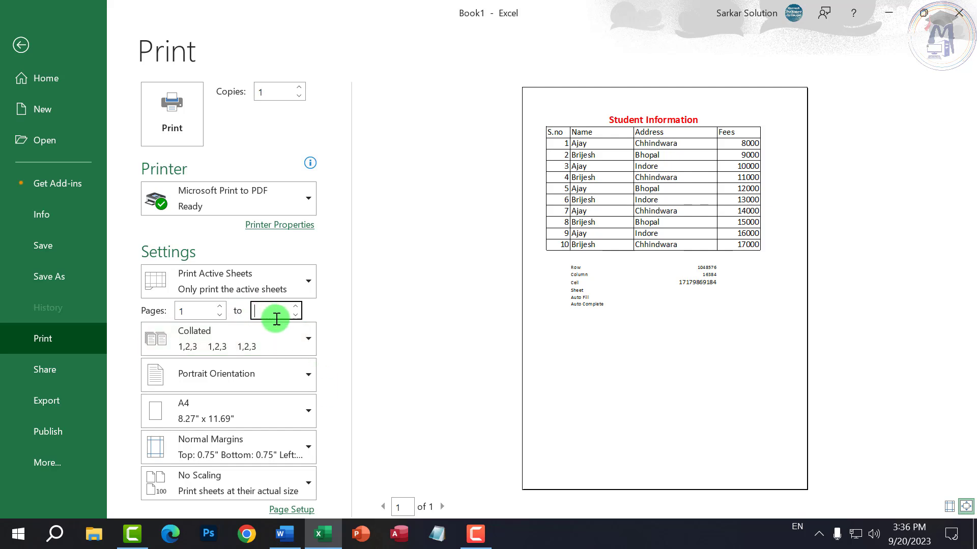
# - Keep Microsoft Print to PDF as the printer and select the number of copies
pyautogui.click(216, 186)
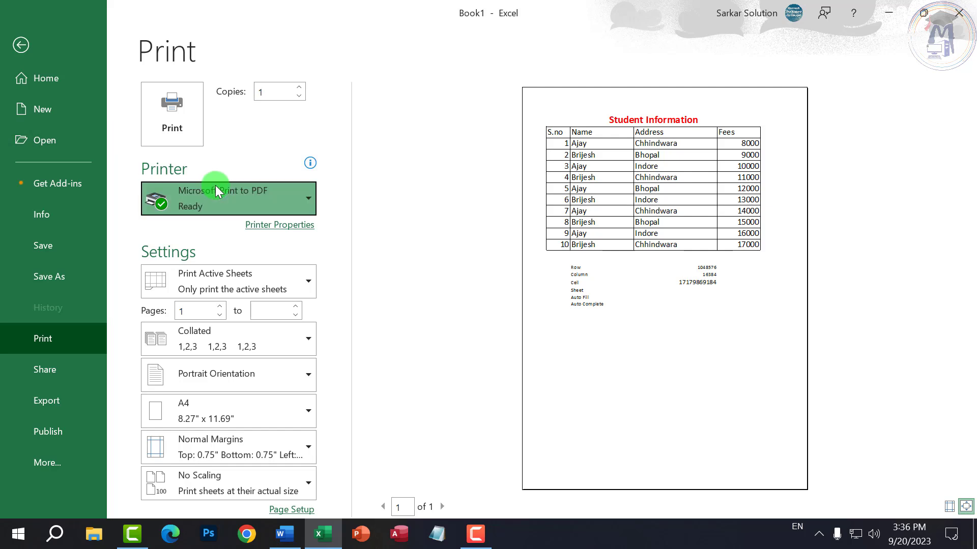
pyautogui.click(220, 194)
pyautogui.moveTo(268, 93); pyautogui.dragTo(235, 95)
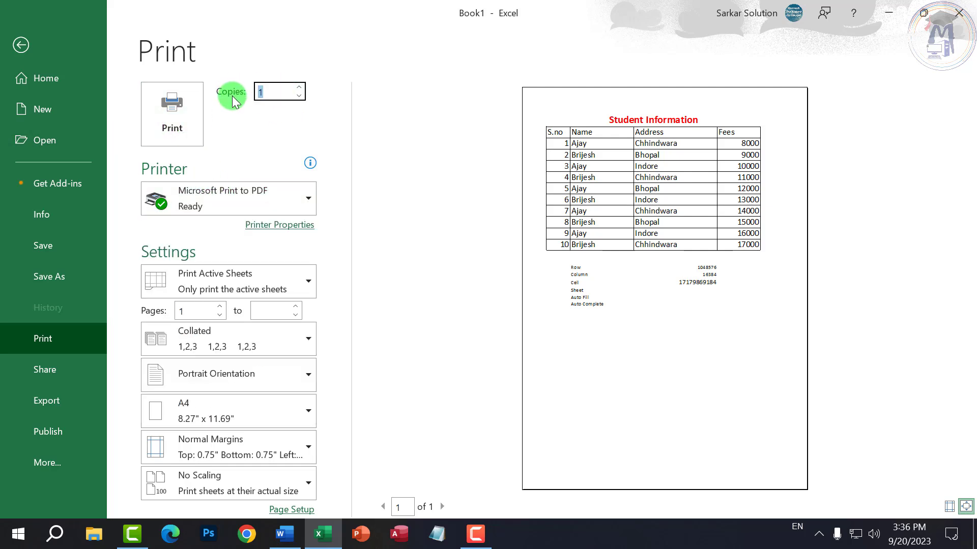
pyautogui.click(24, 45)
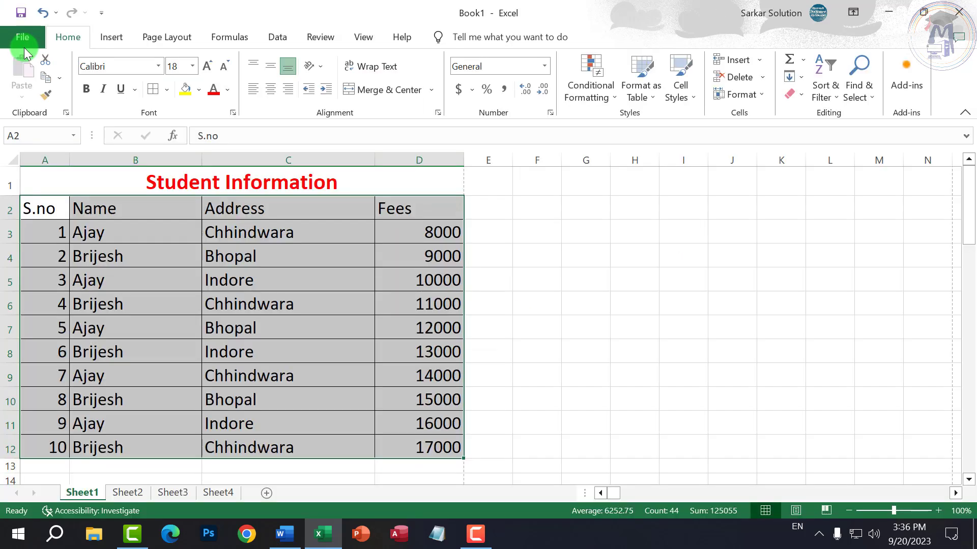
pyautogui.click(343, 349)
pyautogui.click(179, 322)
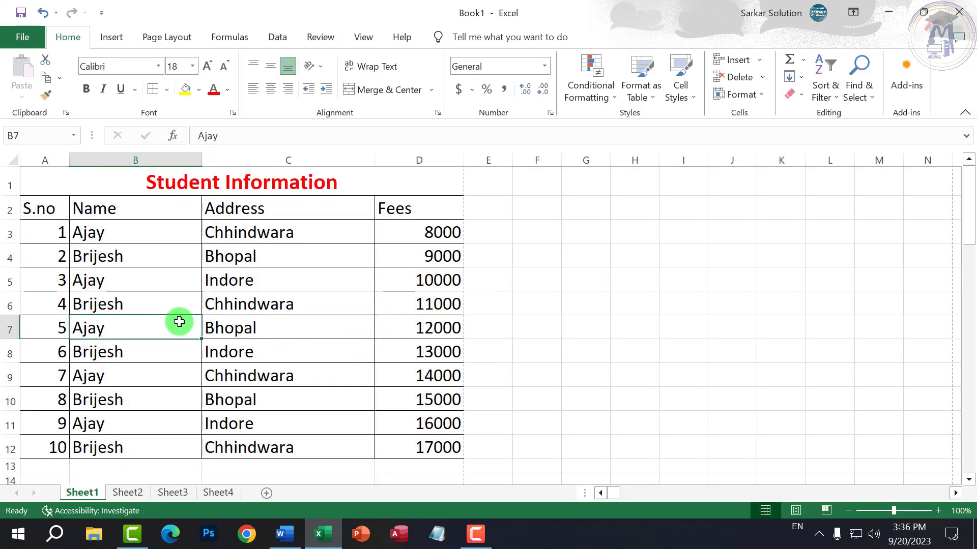
pyautogui.click(156, 260)
pyautogui.click(104, 208)
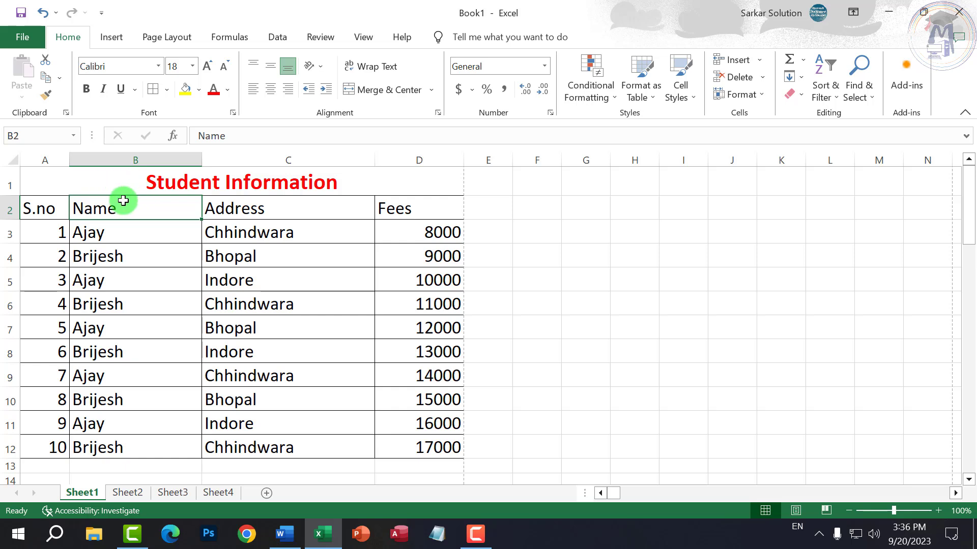
pyautogui.click(81, 181)
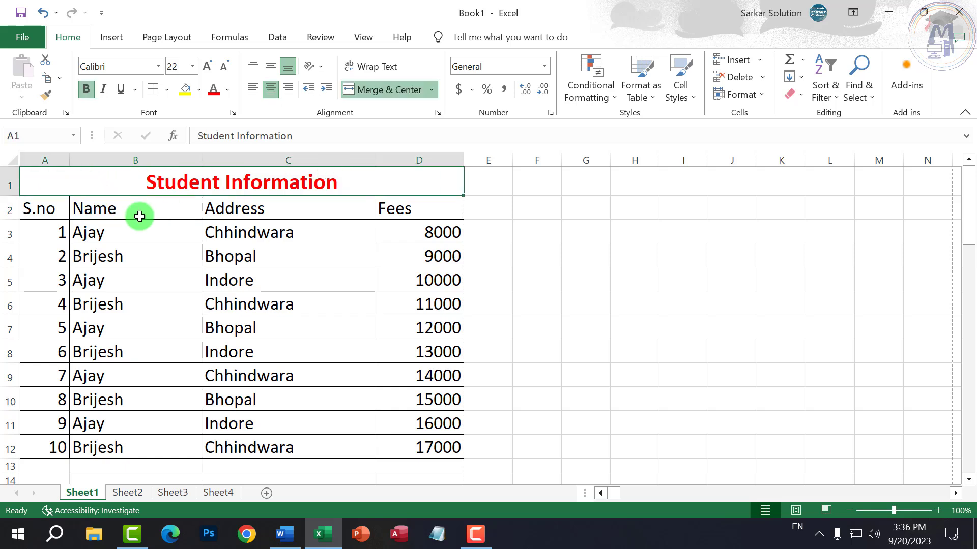
pyautogui.click(64, 210)
pyautogui.click(142, 209)
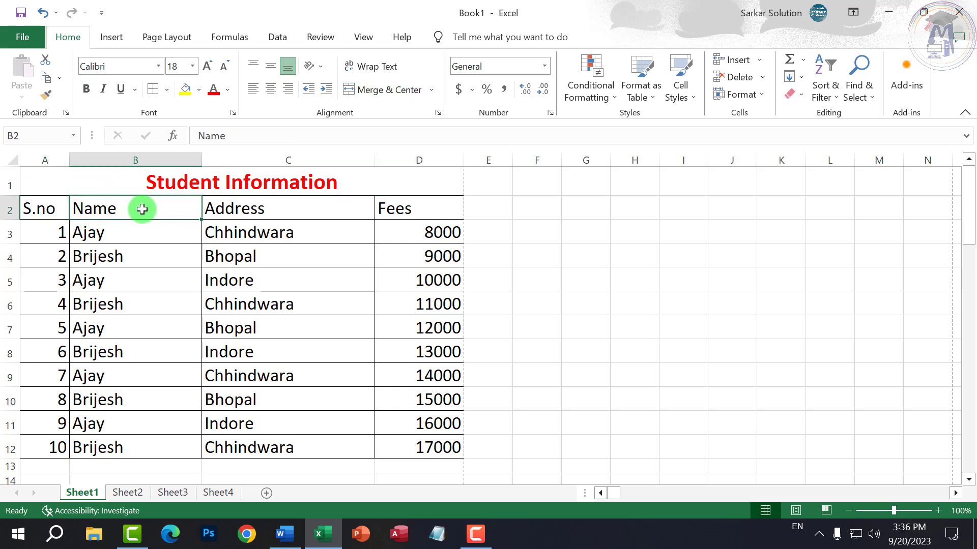
pyautogui.click(209, 206)
pyautogui.scroll(-2, 169, 388)
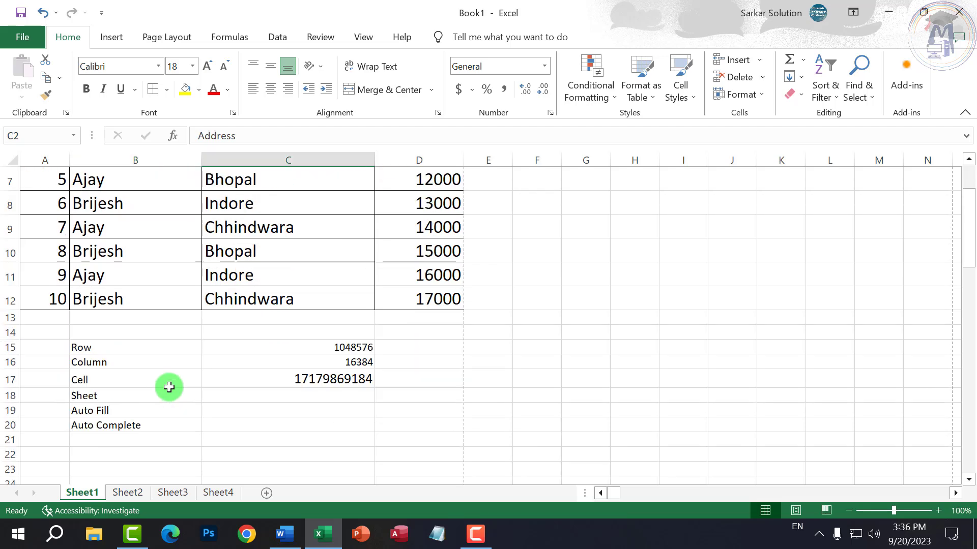
pyautogui.scroll(-2, 169, 388)
pyautogui.scroll(2, 172, 381)
pyautogui.click(129, 410)
pyautogui.click(118, 435)
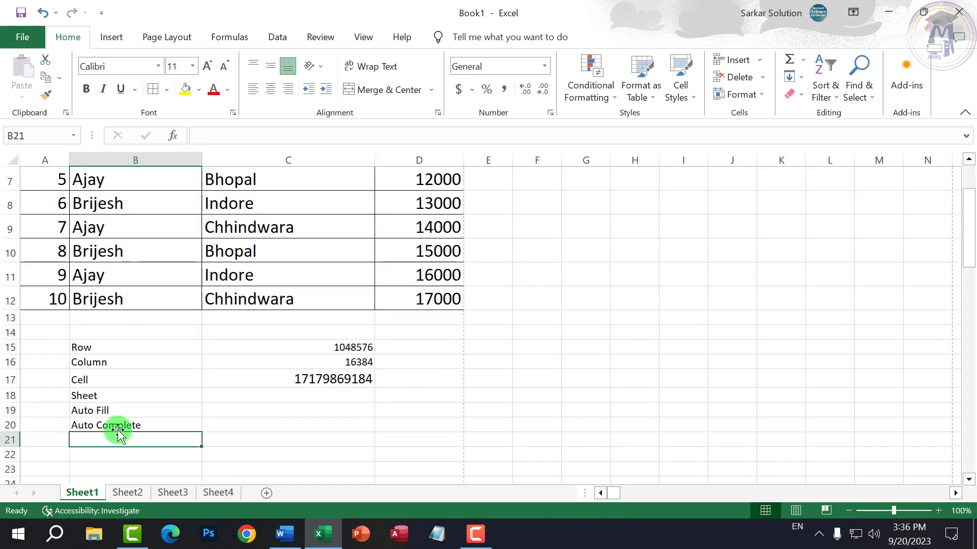
pyautogui.click(110, 425)
pyautogui.scroll(2, 220, 394)
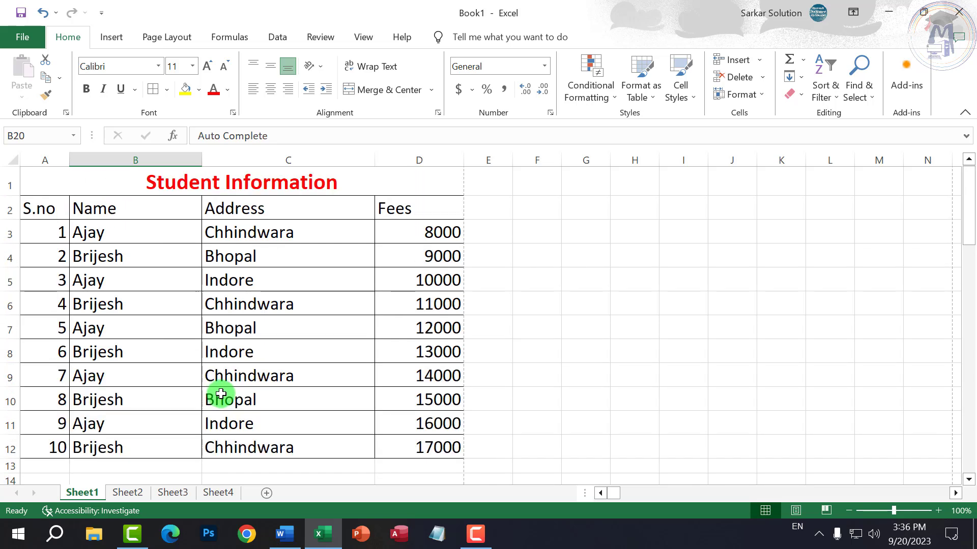
pyautogui.click(309, 327)
pyautogui.click(184, 270)
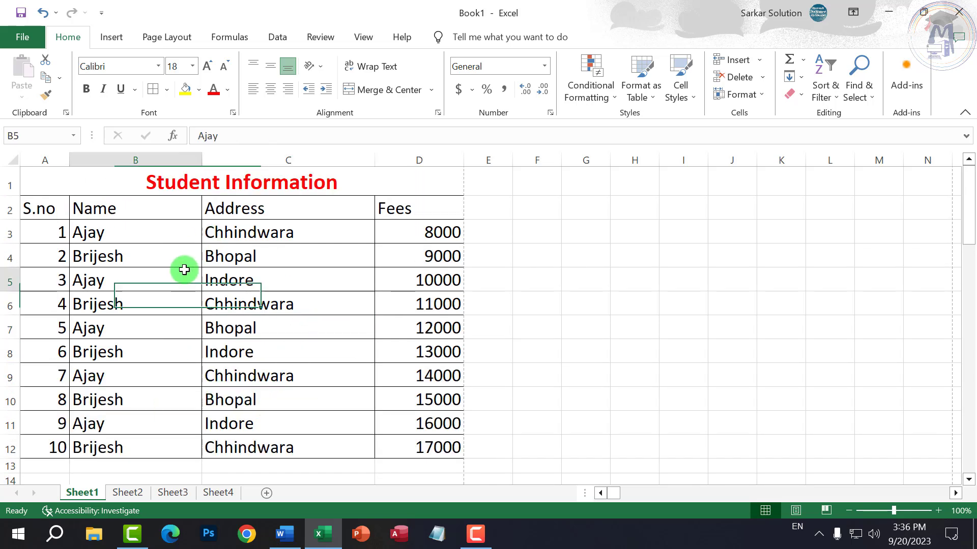